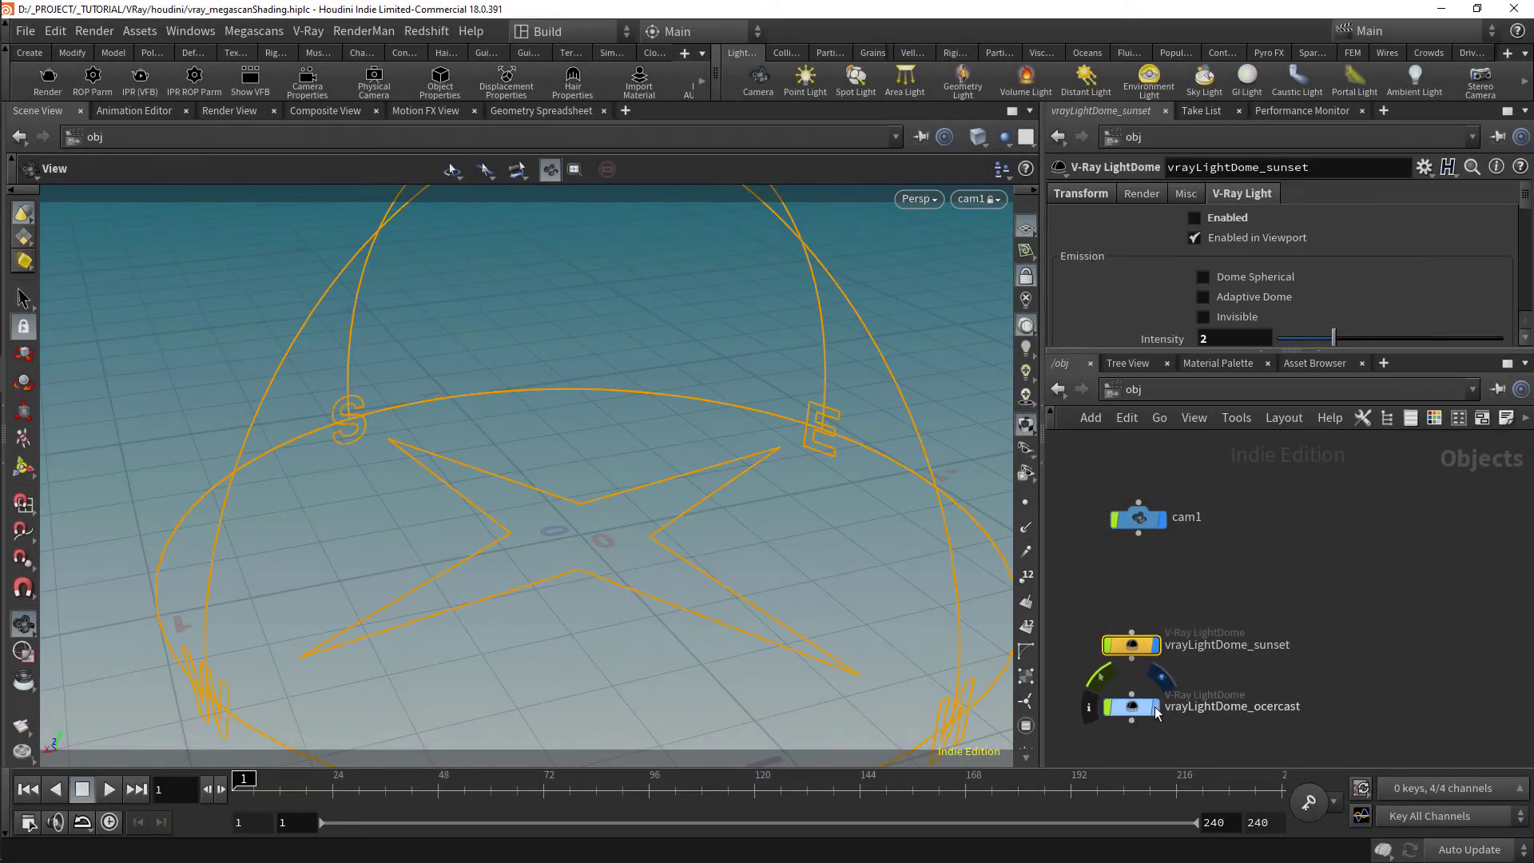
# Open the Megascans Plugin import options and choose Mantra as the renderer
pyautogui.click(253, 31)
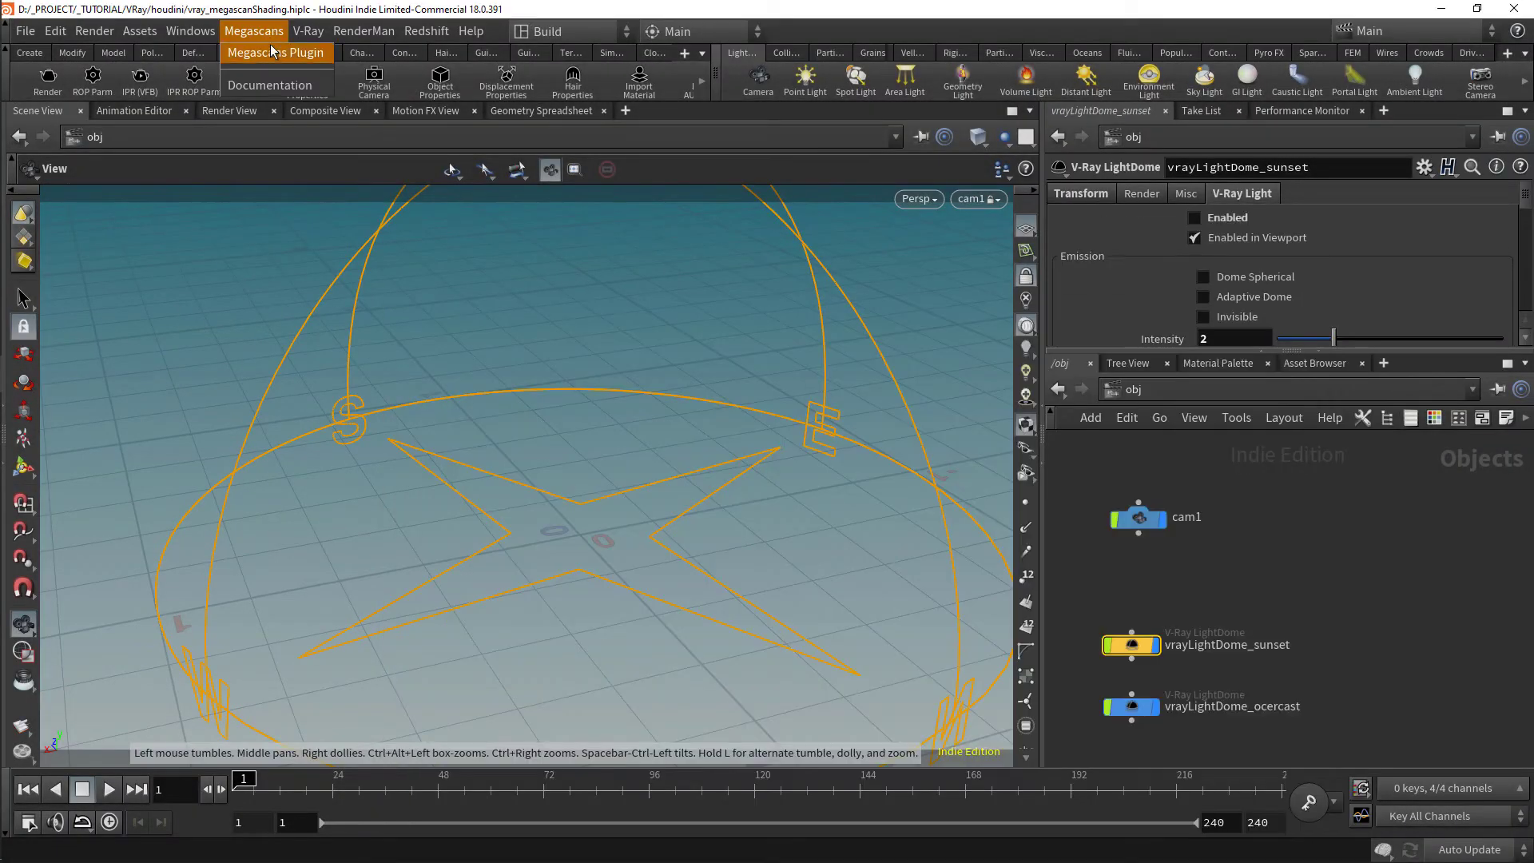
pyautogui.click(270, 52)
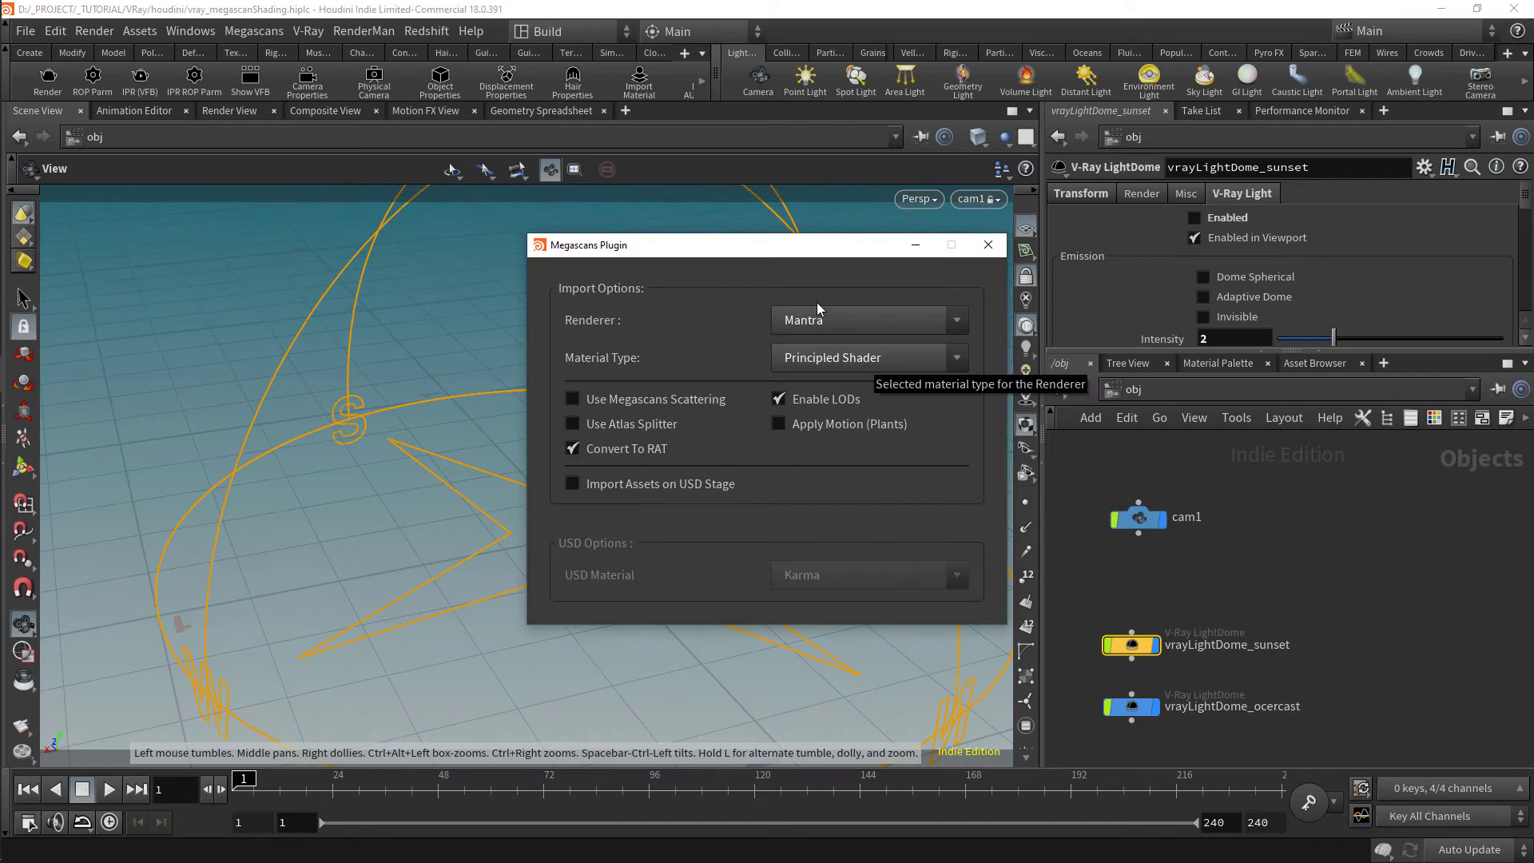
pyautogui.click(864, 319)
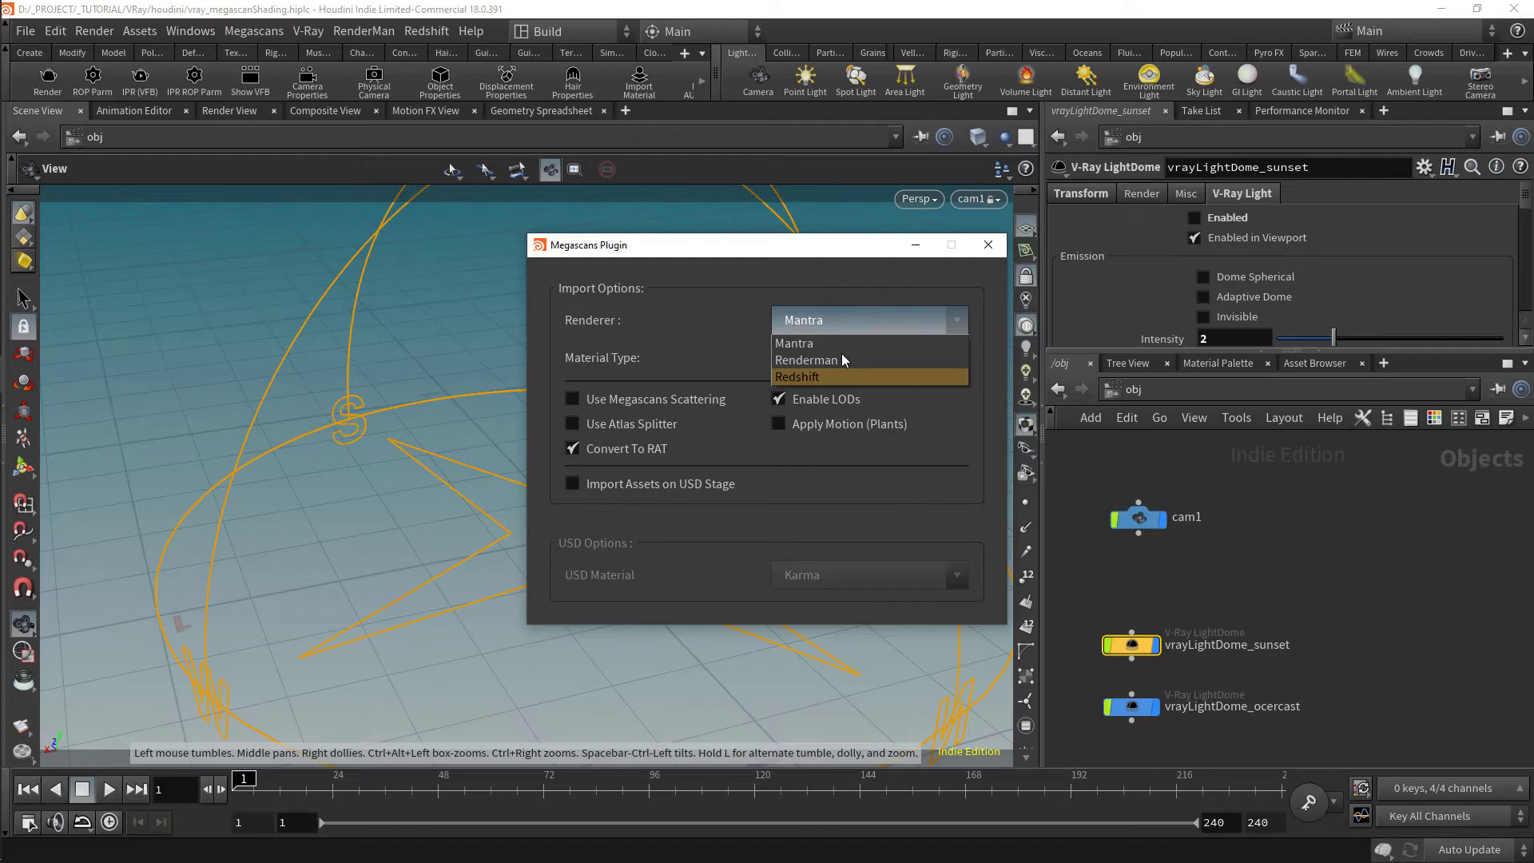
pyautogui.click(842, 343)
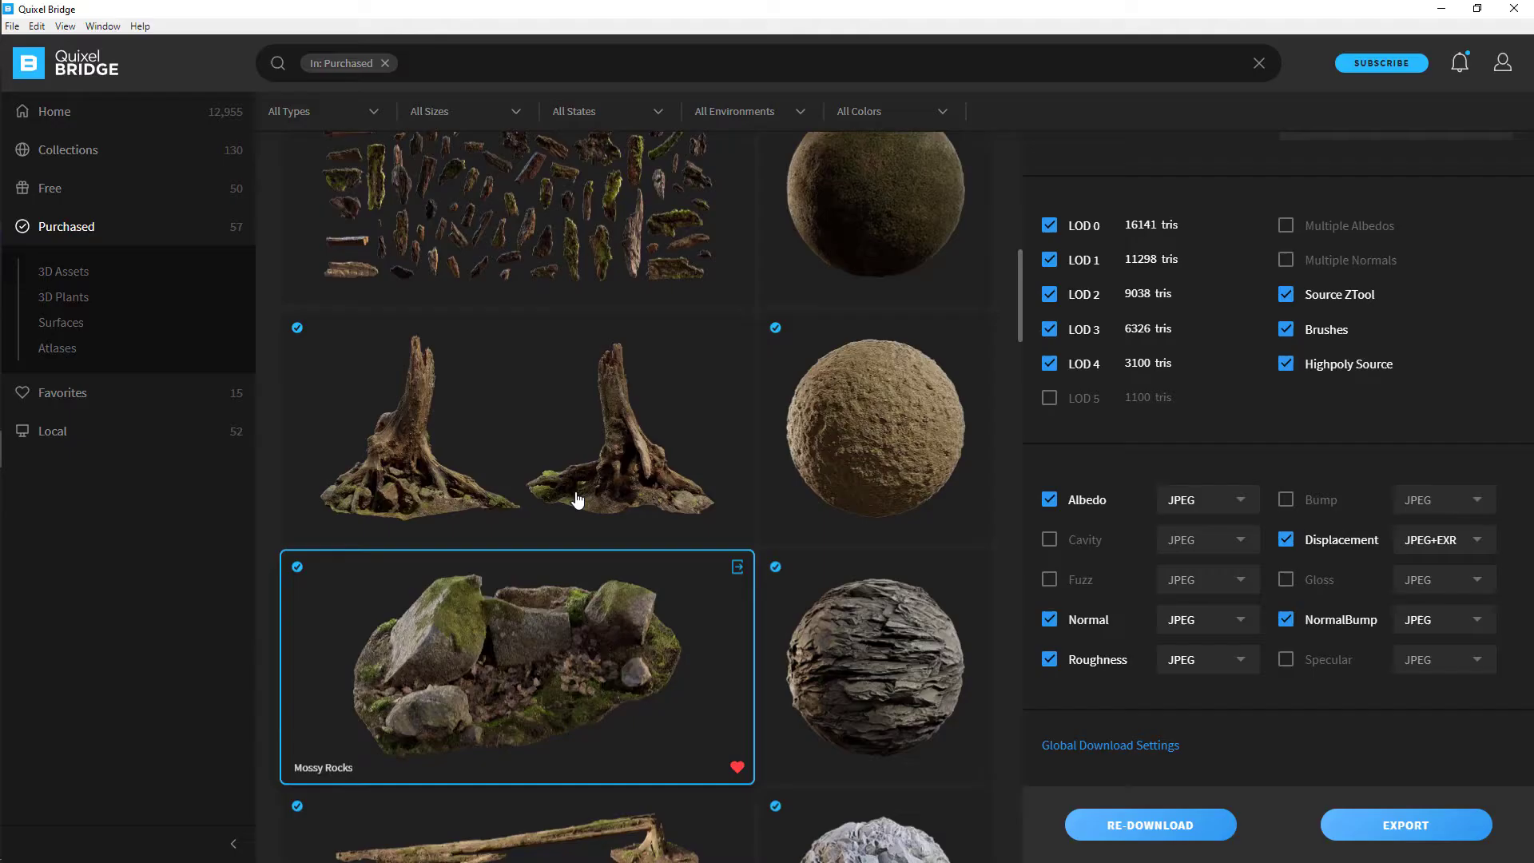
# Switch to Quixel Bridge and export the Mossy Rocks asset to Houdini
pyautogui.click(583, 497)
pyautogui.scroll(-1, 582, 479)
pyautogui.click(612, 535)
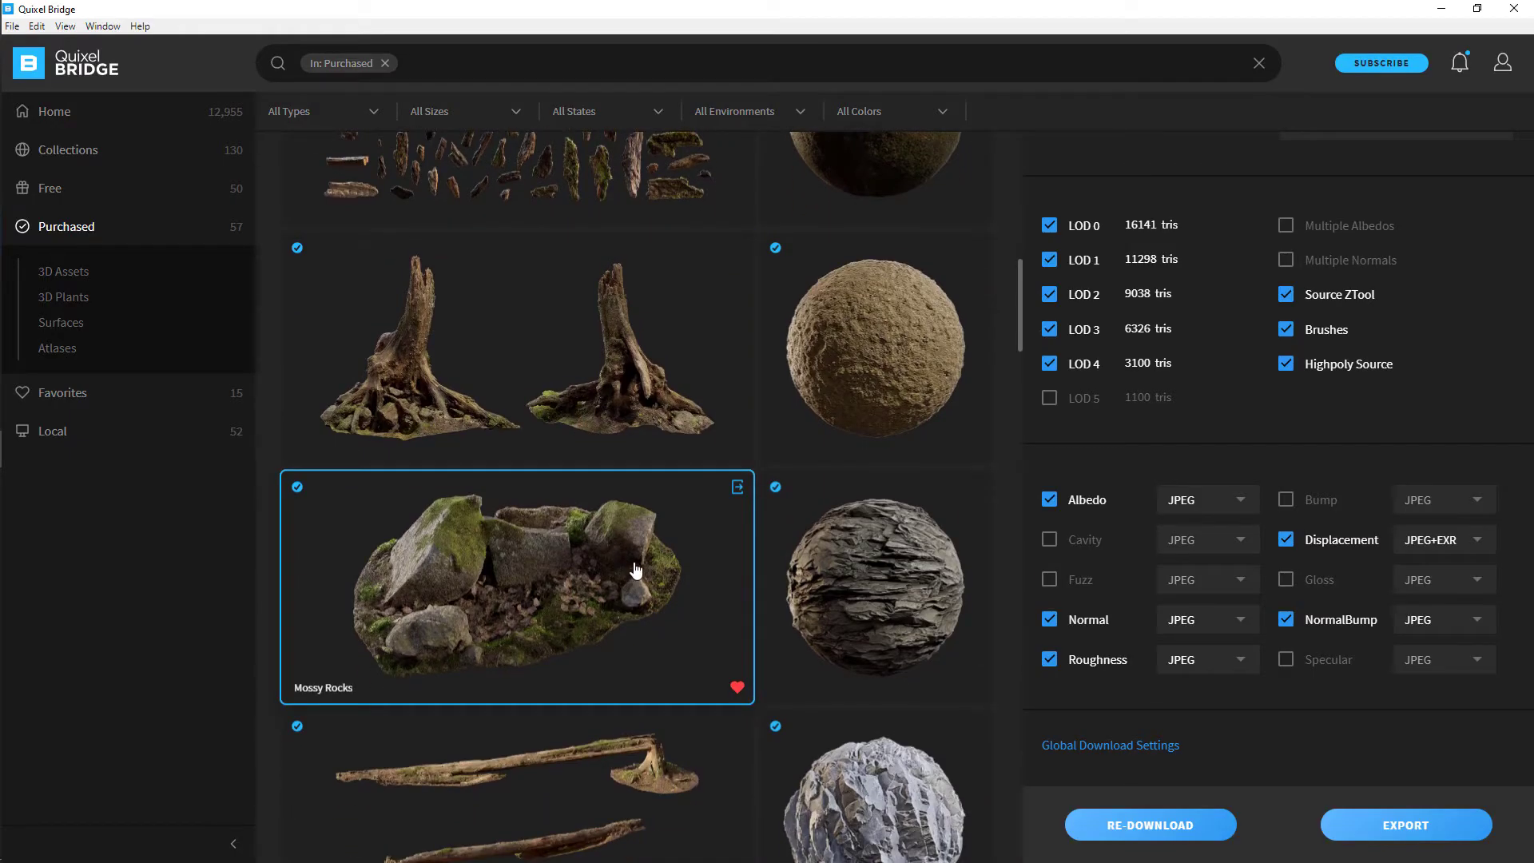
pyautogui.scroll(-1, 704, 679)
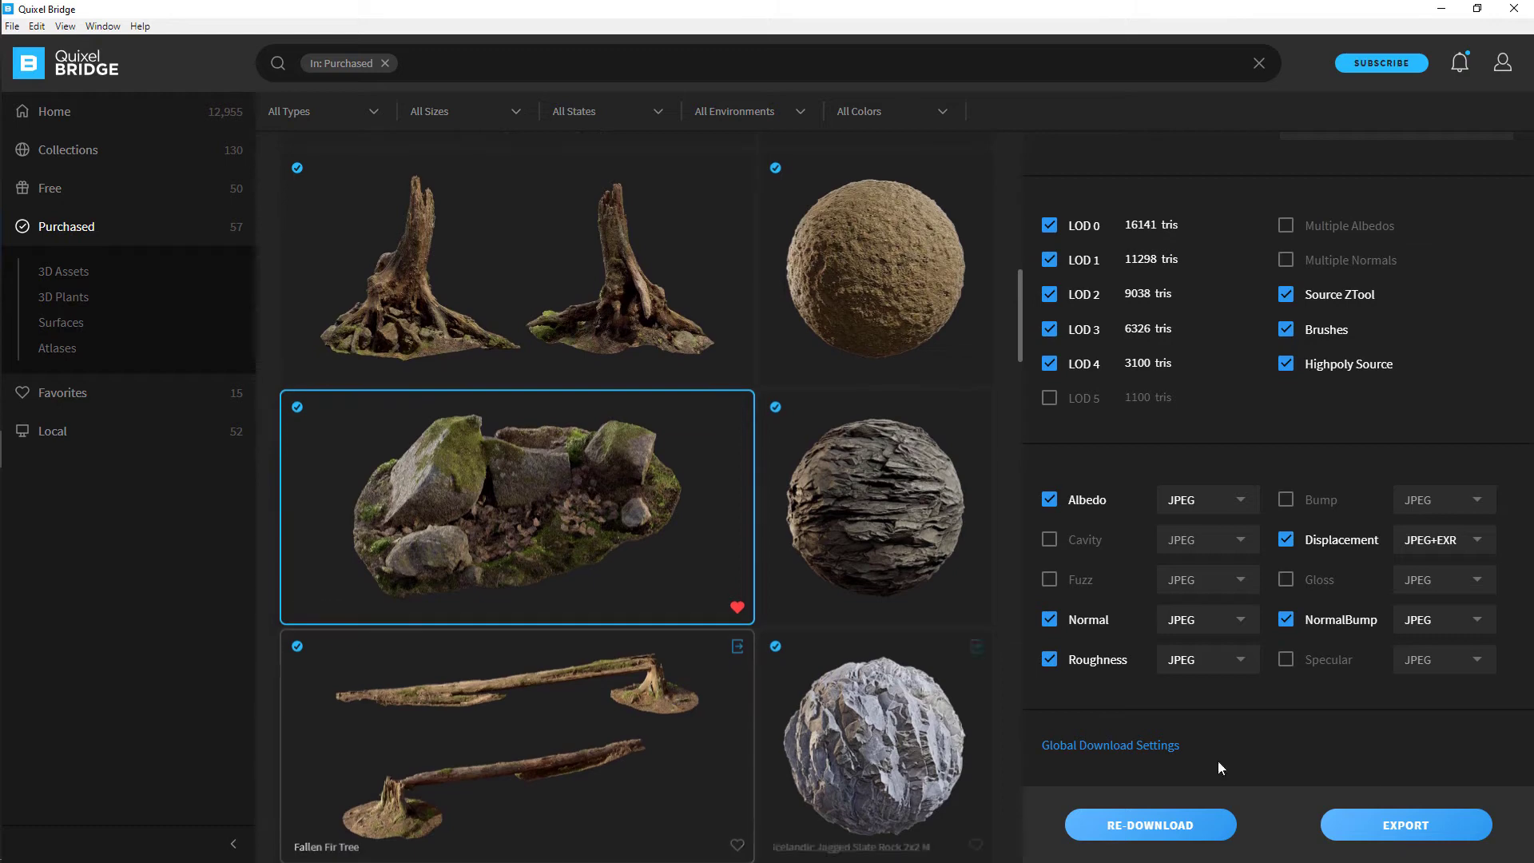
pyautogui.click(1404, 825)
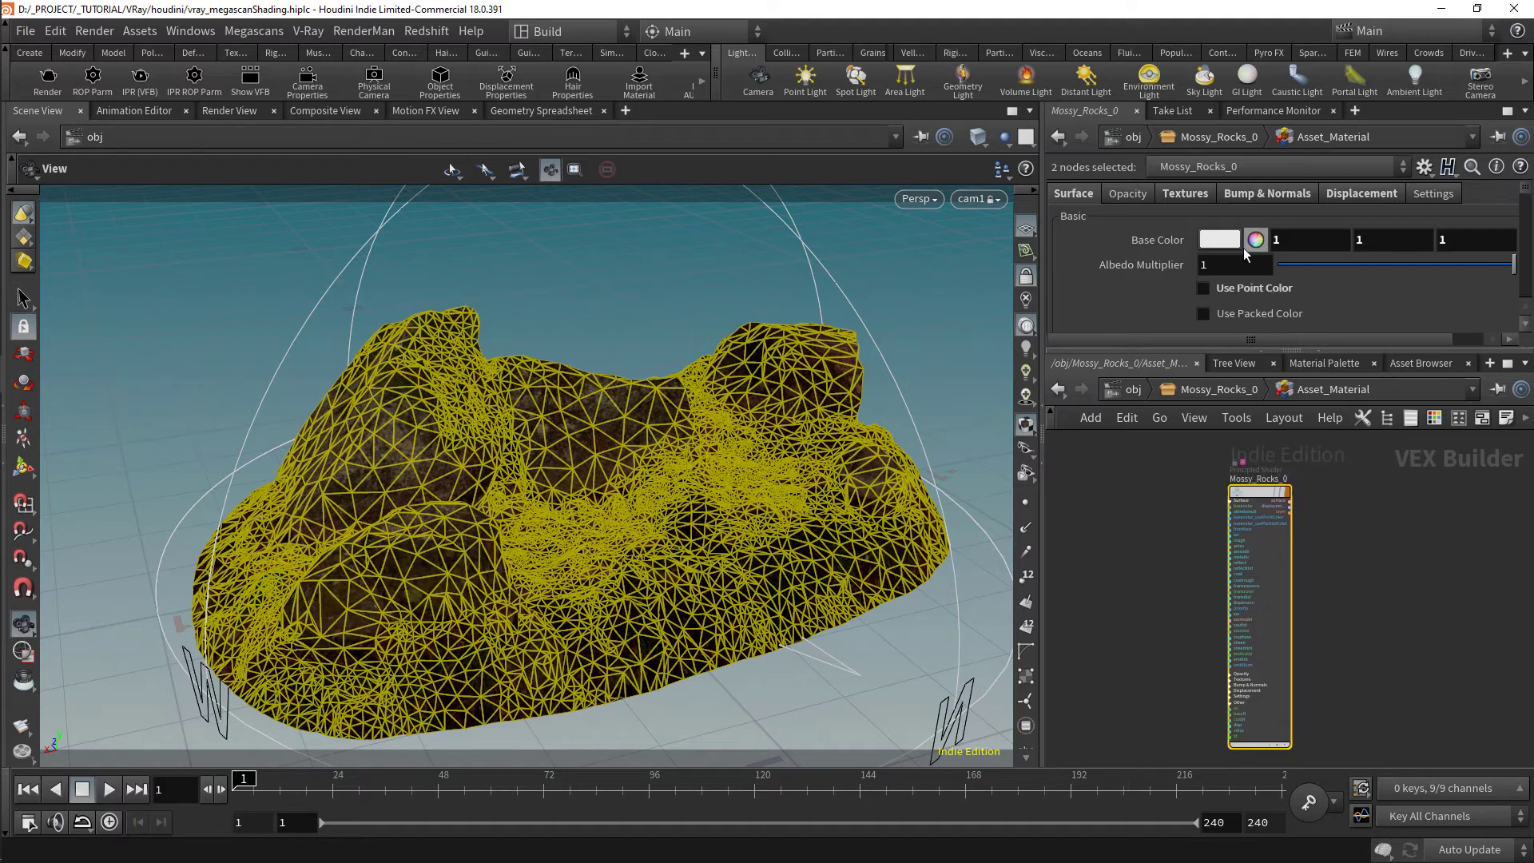
# Copy Asset_Geometry and Asset_Material out of the Mossy_Rocks_0 subnetwork to the obj level and delete the subnetwork
pyautogui.click(1202, 390)
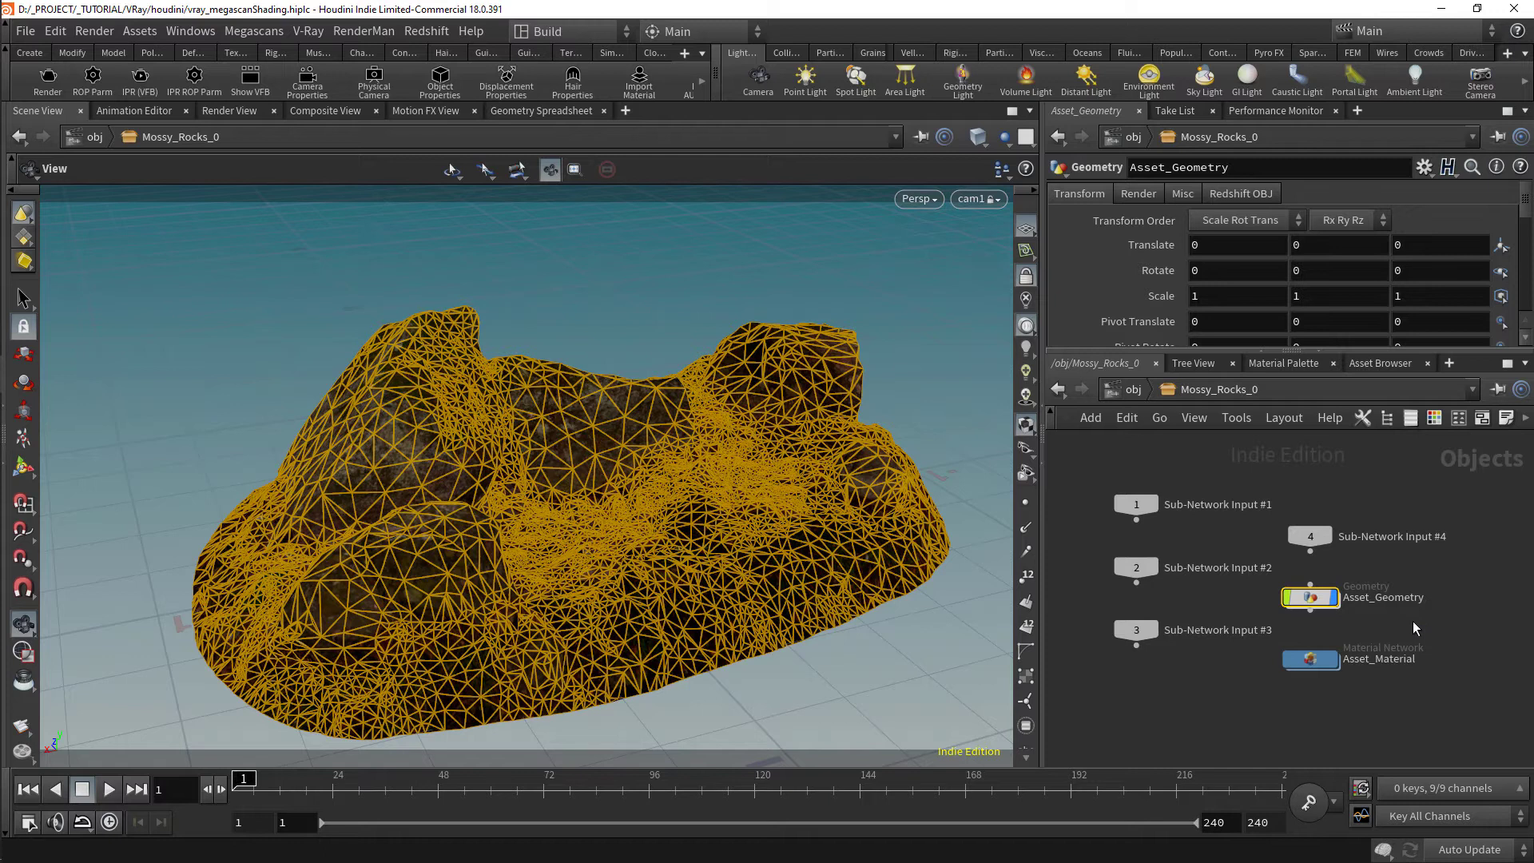
pyautogui.moveTo(1313, 605); pyautogui.dragTo(1345, 605)
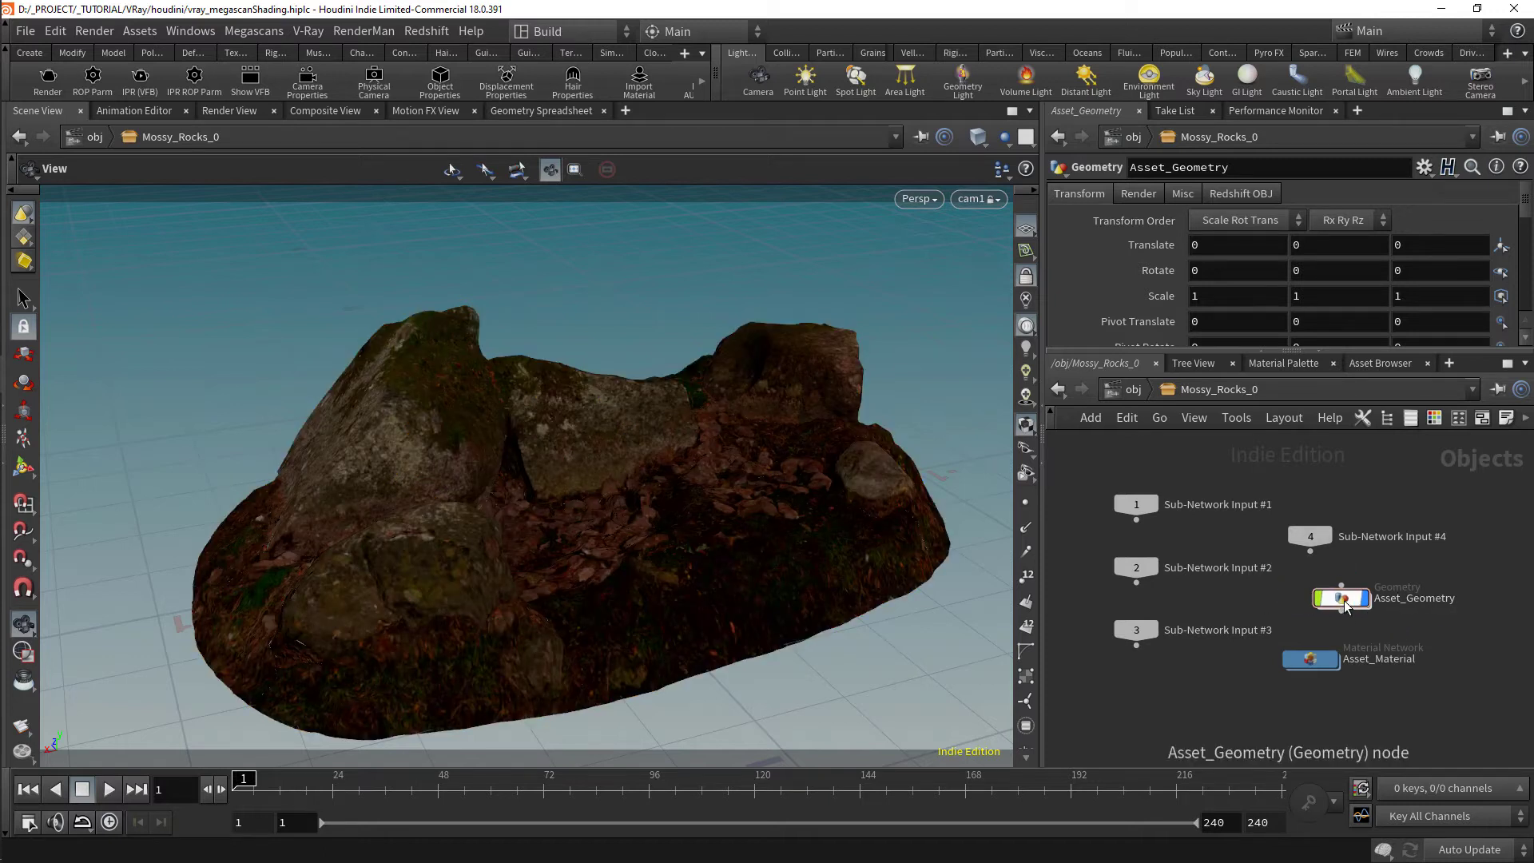
pyautogui.moveTo(1414, 707); pyautogui.dragTo(1288, 582)
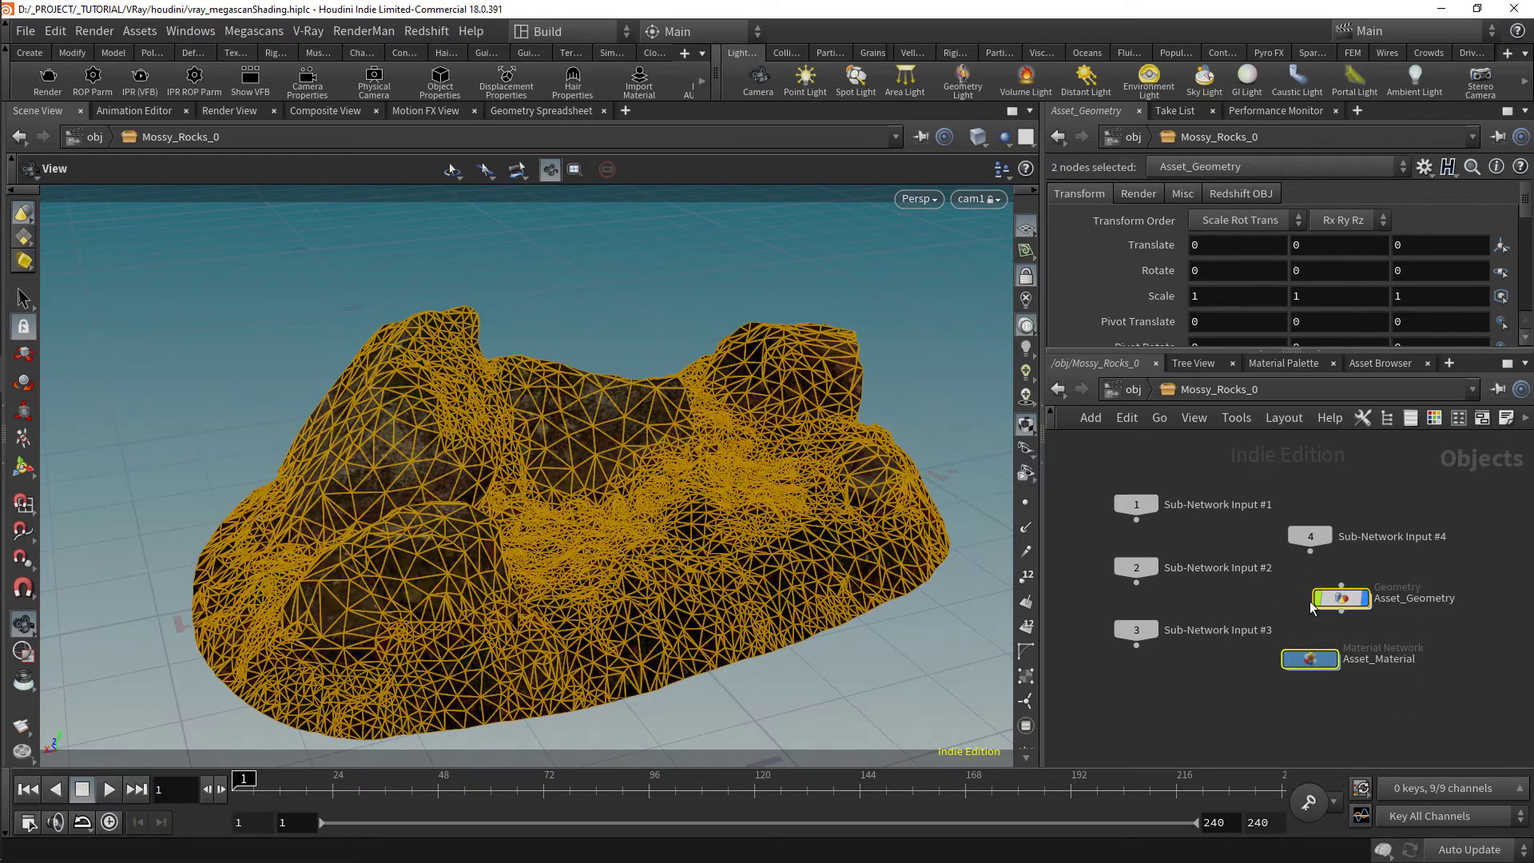
pyautogui.hotkey('ctrl', 'c')
pyautogui.click(1139, 390)
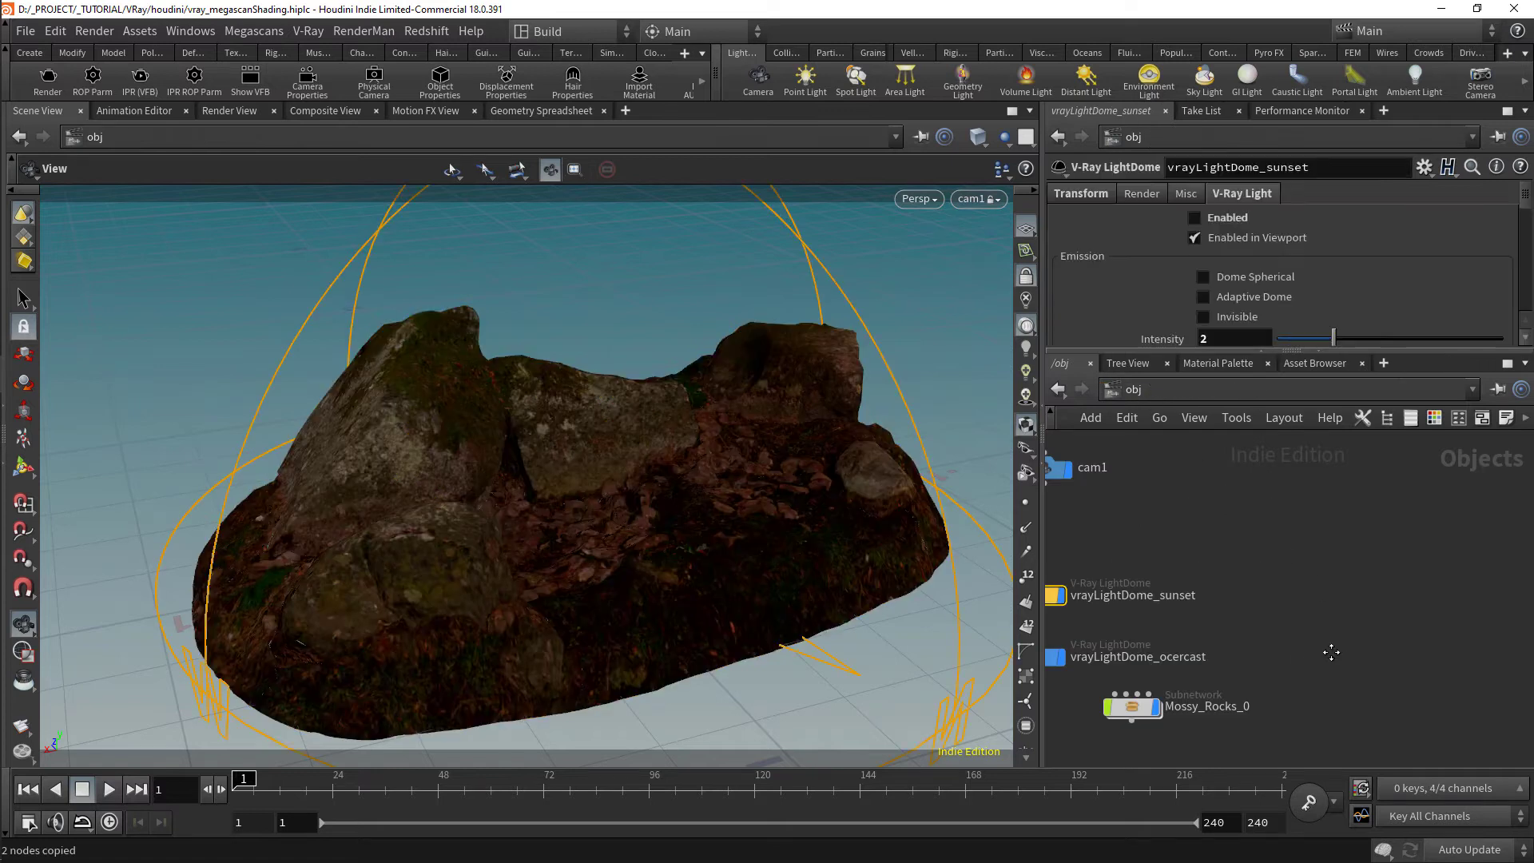
pyautogui.hotkey('ctrl', 'v')
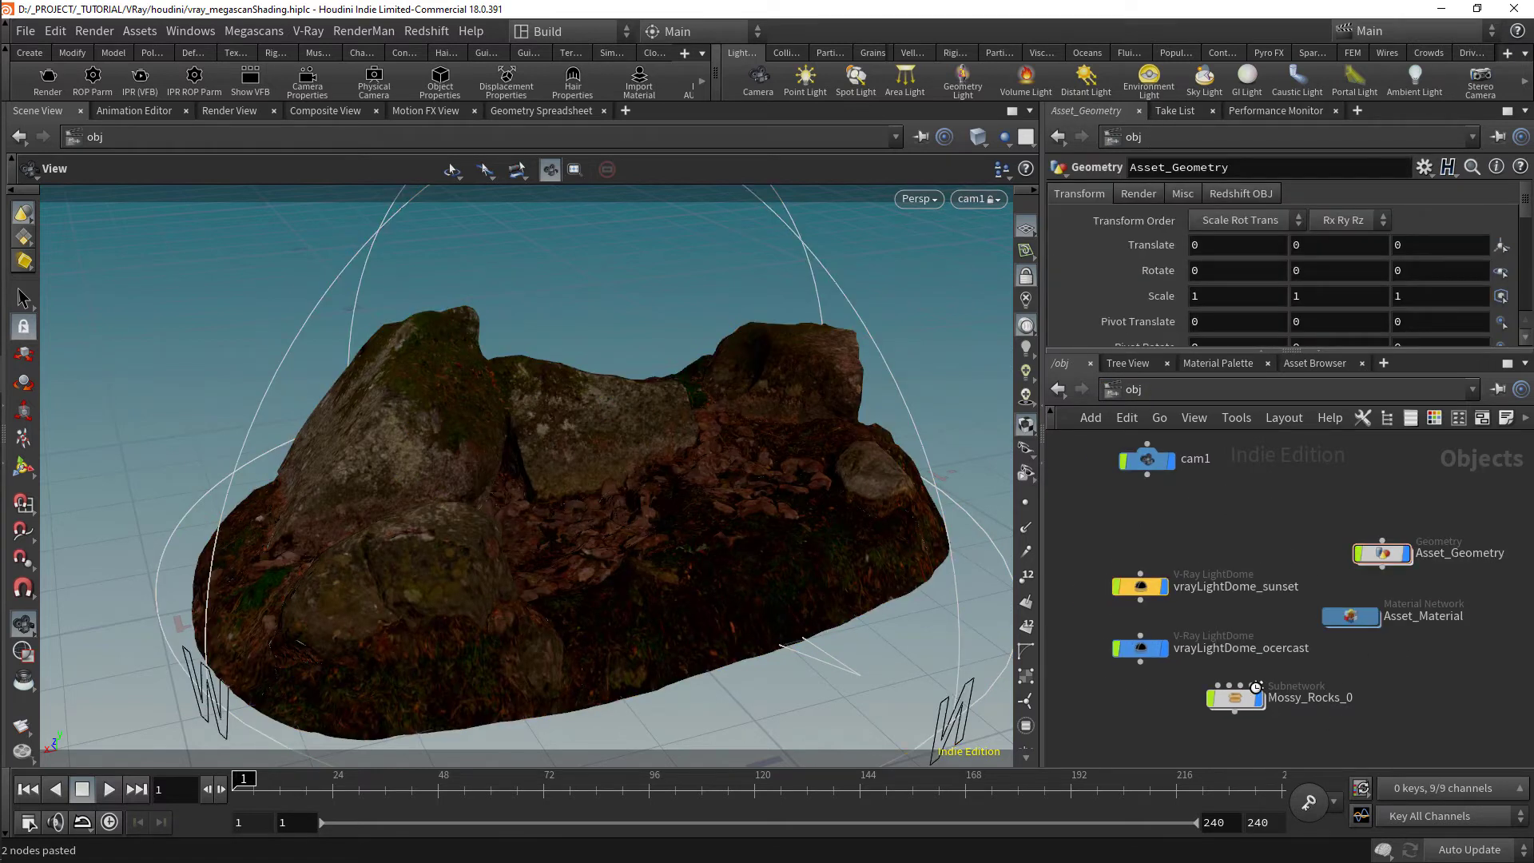
pyautogui.click(1237, 699)
pyautogui.press('Delete')
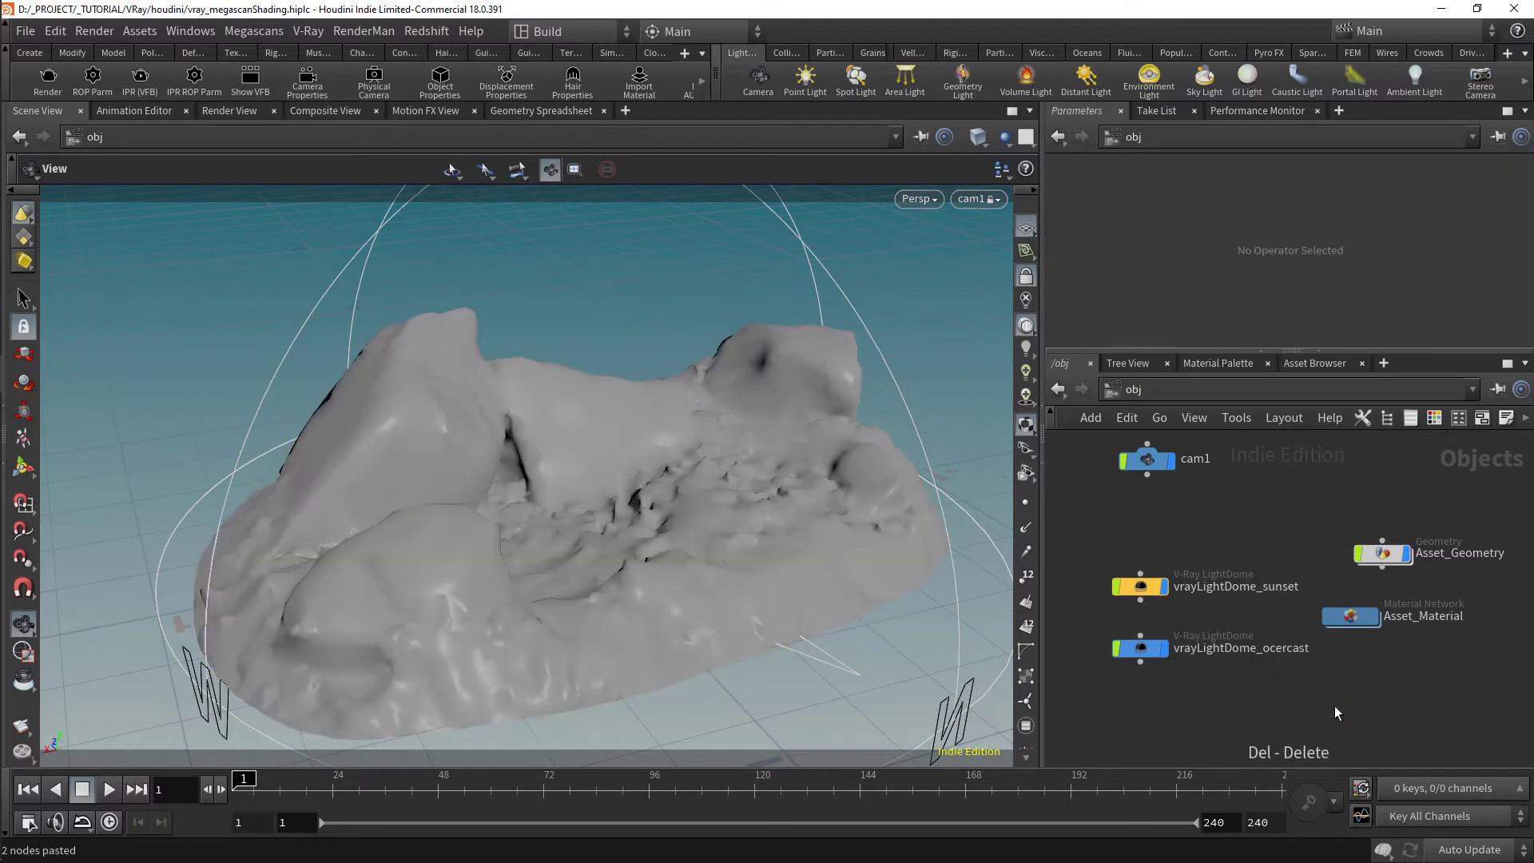
# Add V-Ray object properties to Asset_Geometry, view its displacement settings, and arrange the node above Asset_Material
pyautogui.moveTo(1389, 557); pyautogui.dragTo(1325, 519)
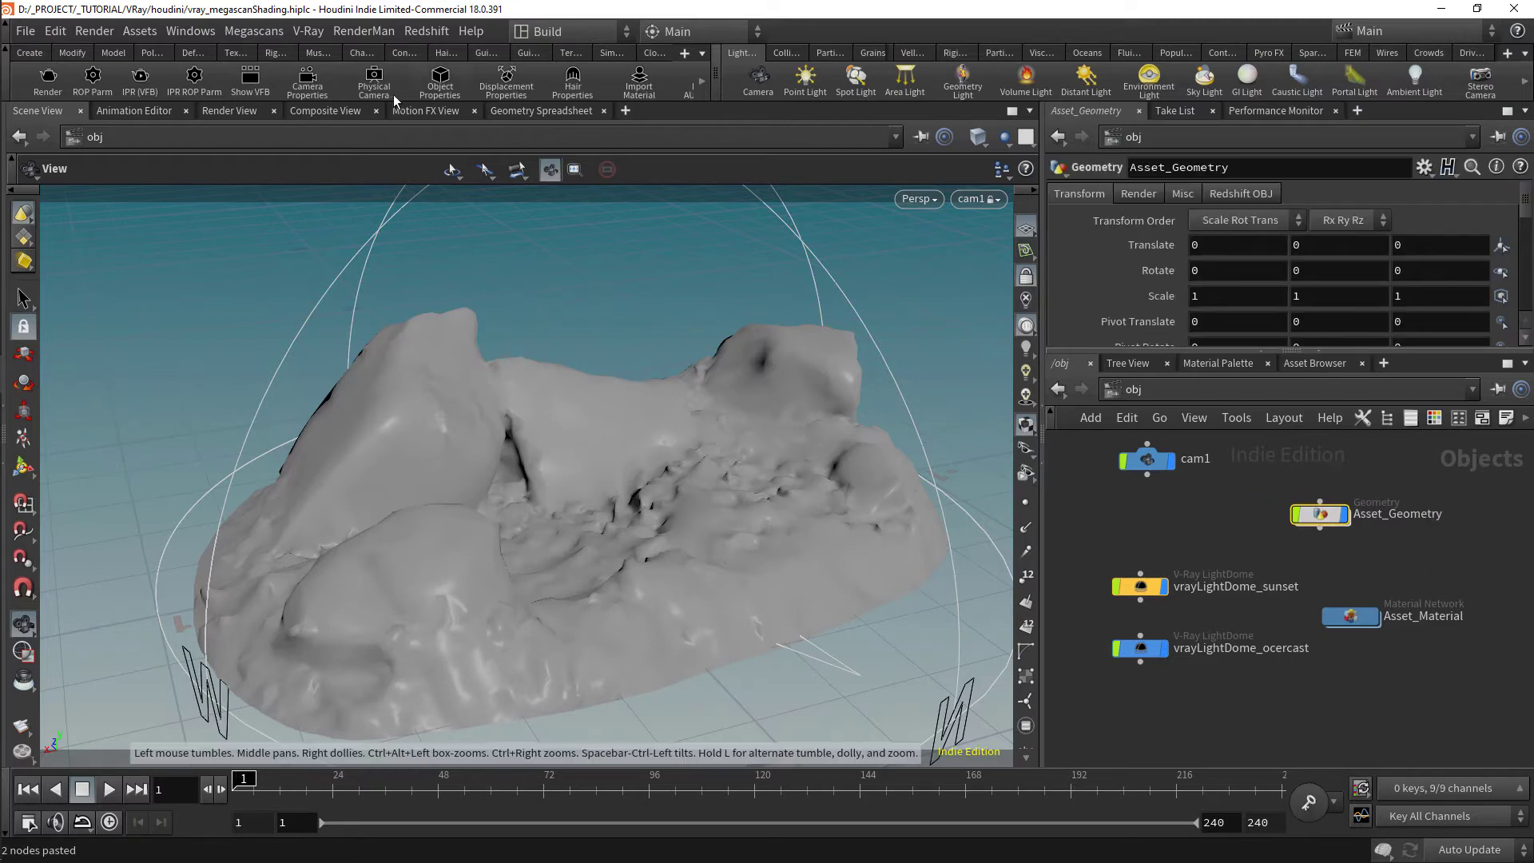
pyautogui.click(446, 89)
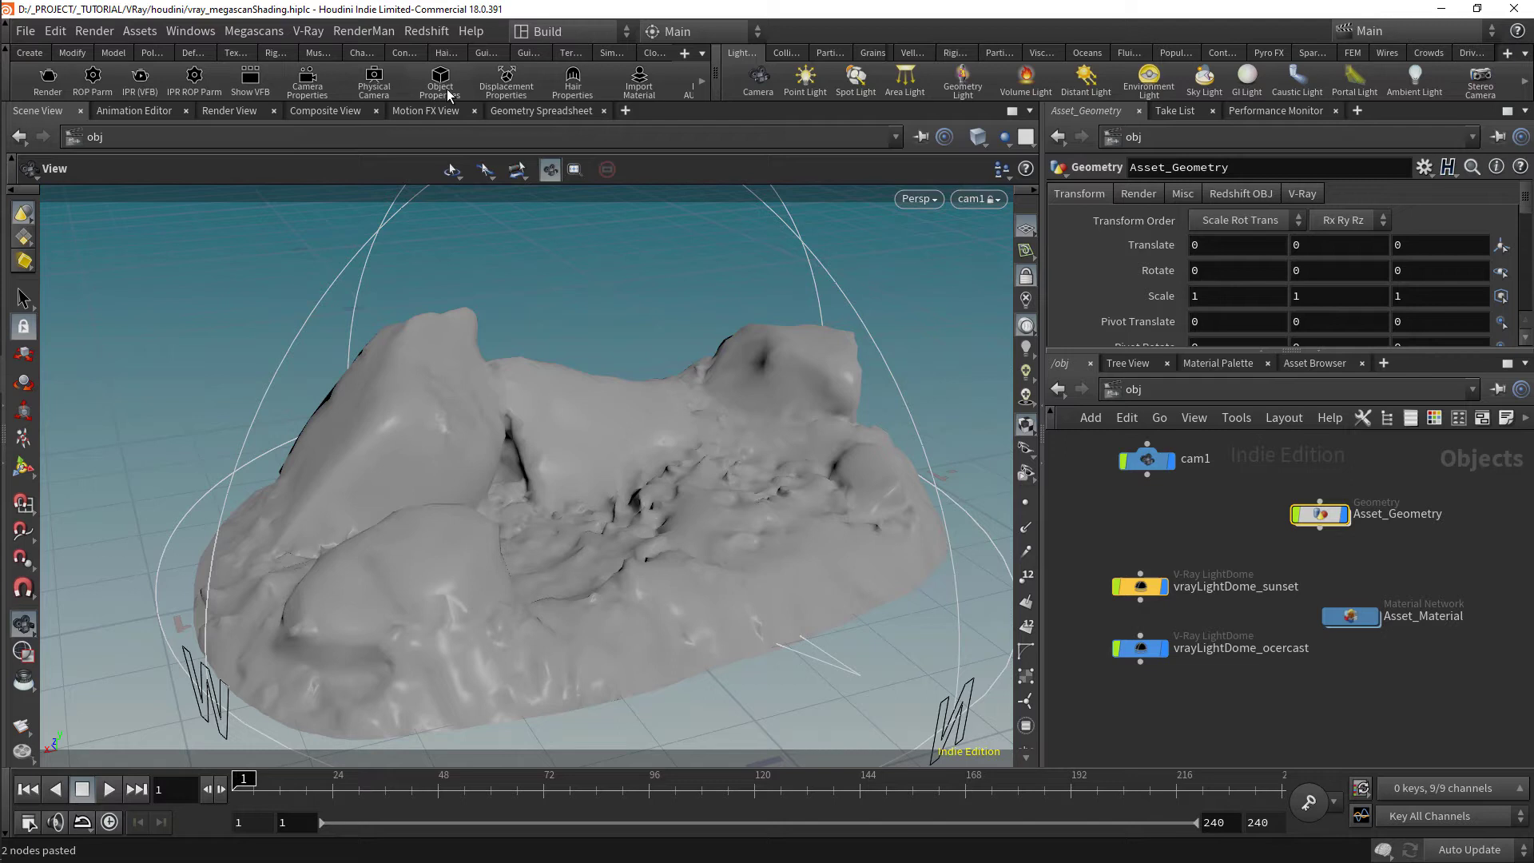
pyautogui.click(1304, 195)
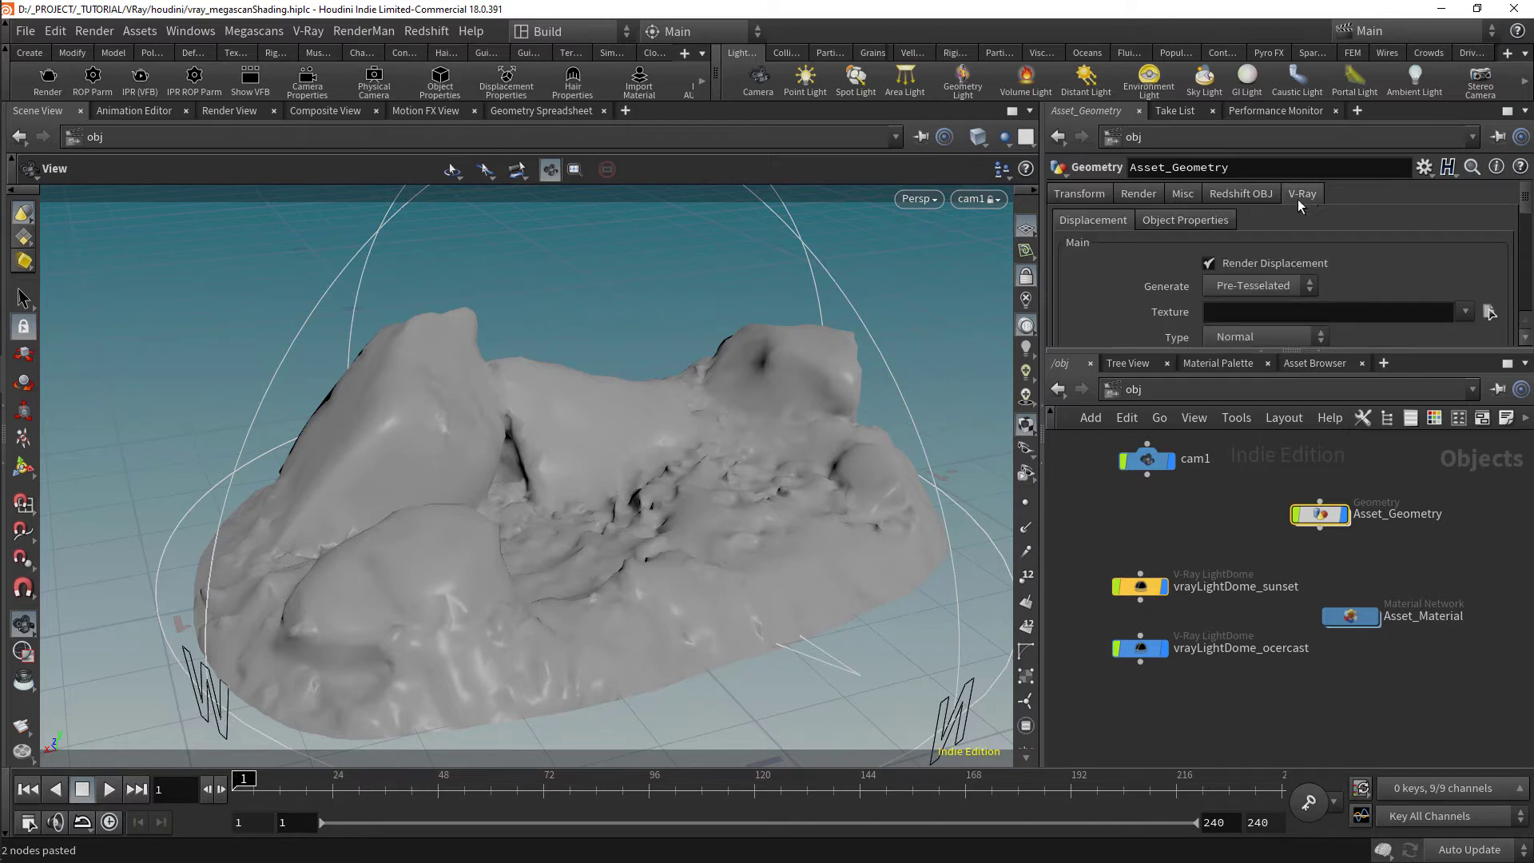
pyautogui.scroll(-2, 1255, 272)
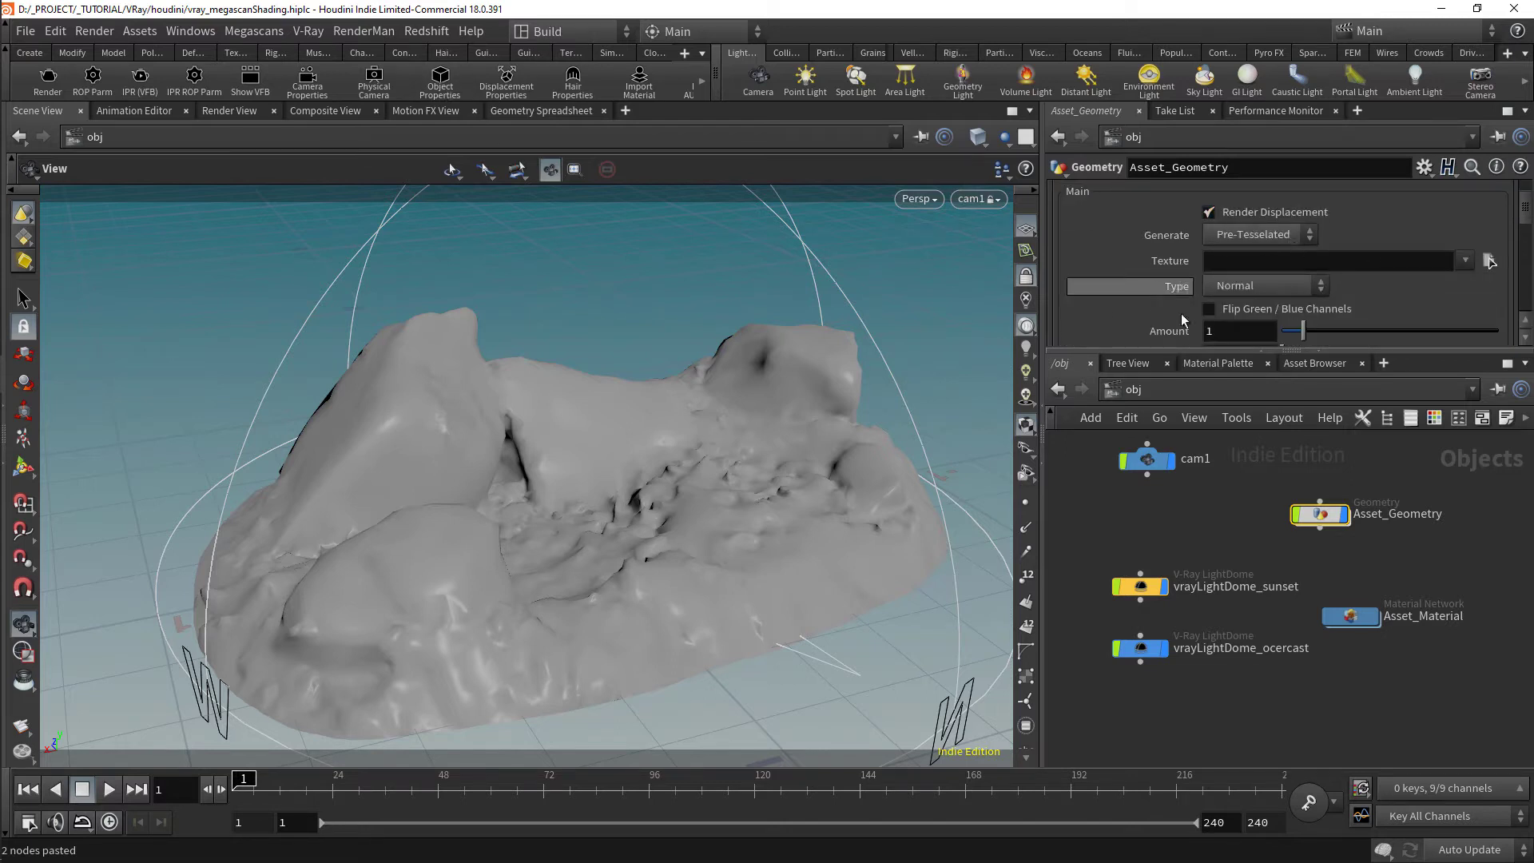
pyautogui.moveTo(1369, 622); pyautogui.dragTo(1366, 606)
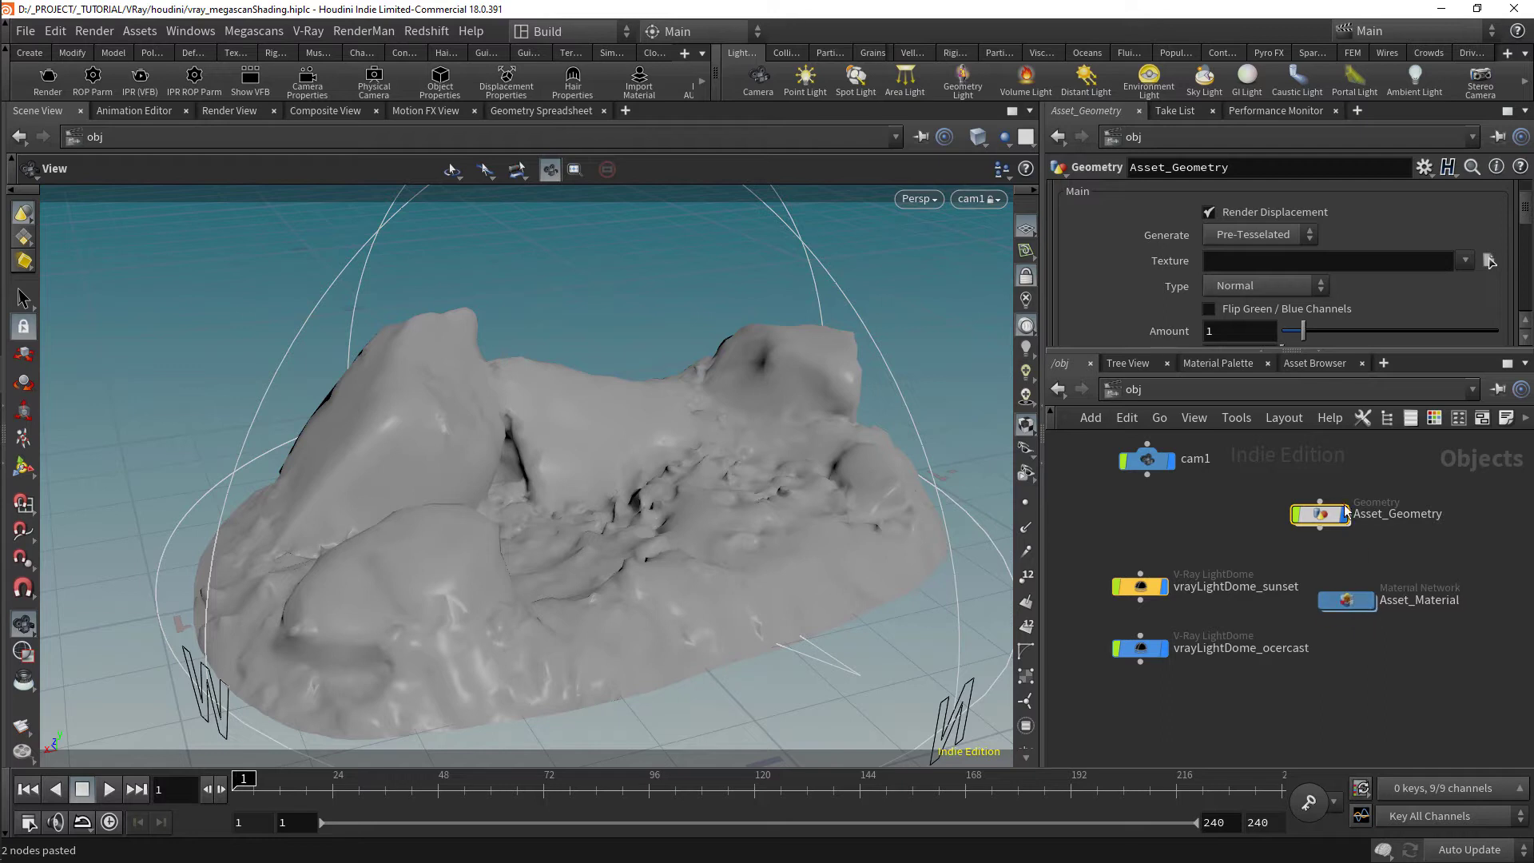
pyautogui.moveTo(1325, 526); pyautogui.dragTo(1353, 548)
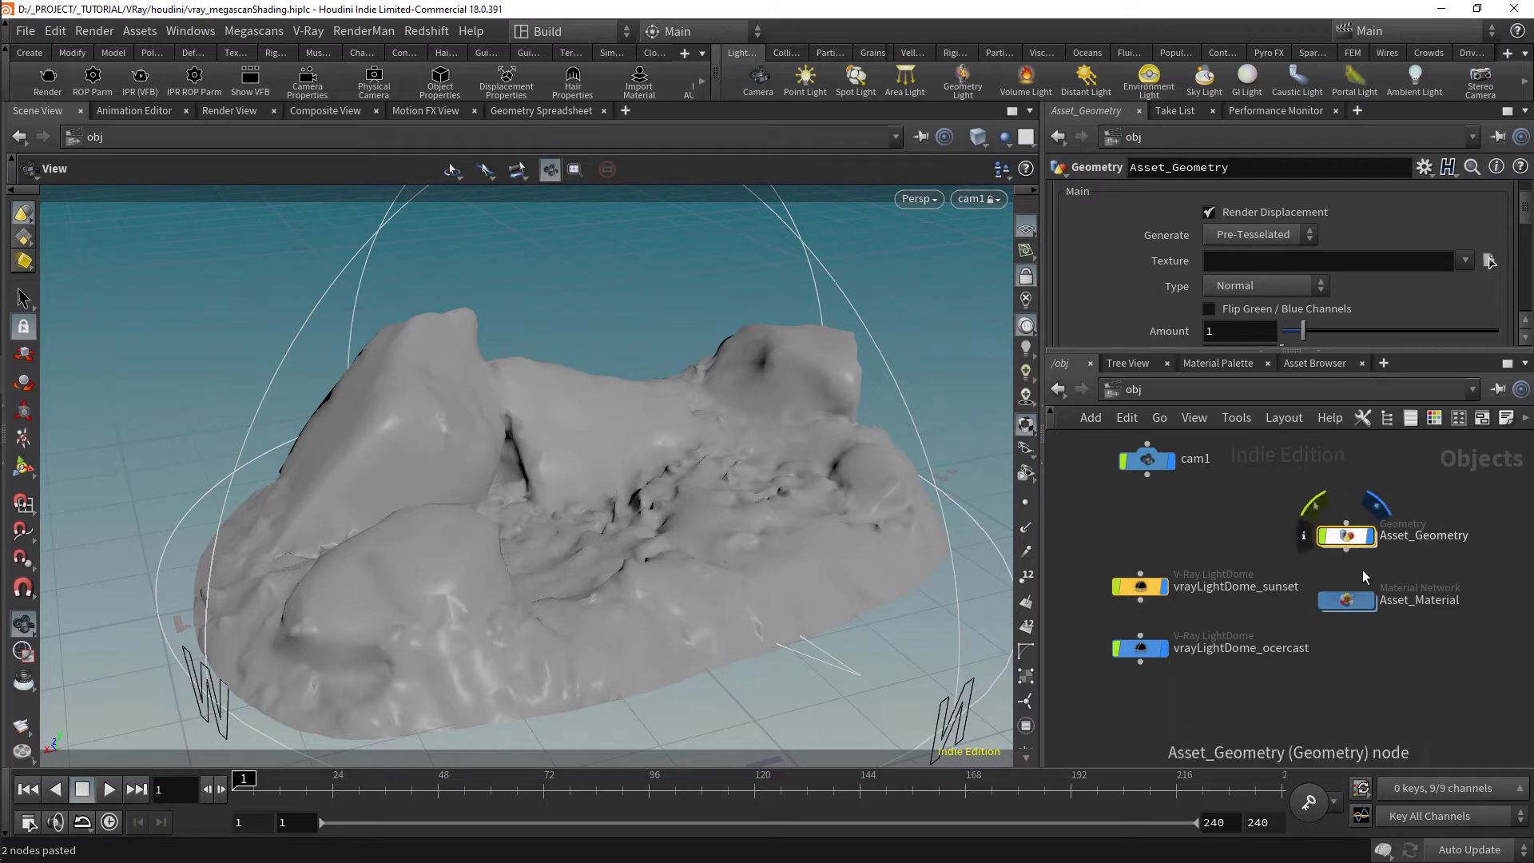
# Enter Asset_Material and copy the base color texture path from the Mossy_Rocks_0 principled shader
pyautogui.doubleClick(1348, 601)
pyautogui.click(1320, 483)
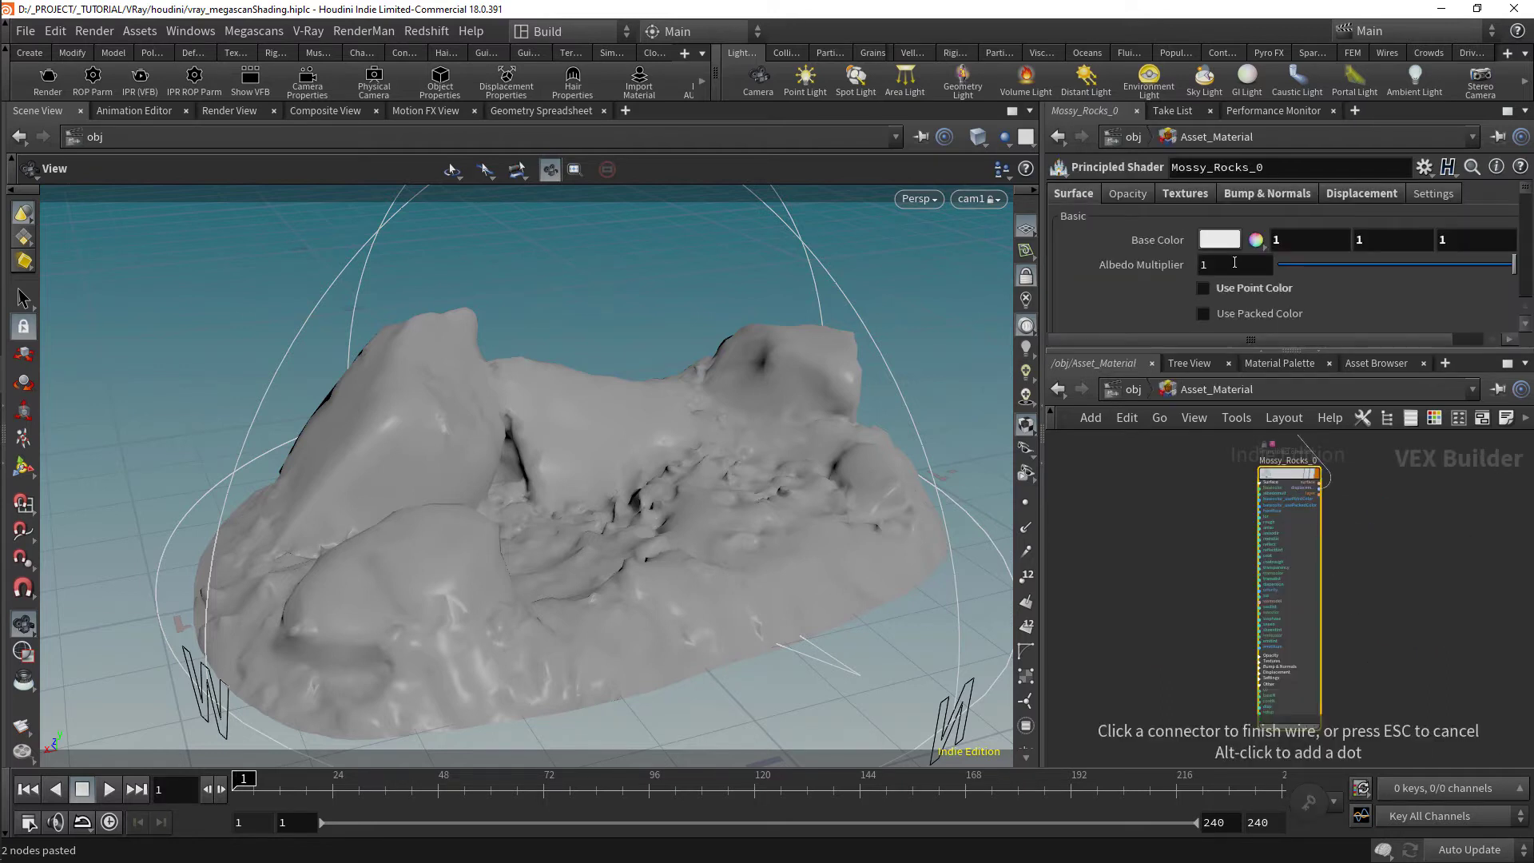
pyautogui.click(1182, 201)
pyautogui.scroll(-1, 1186, 206)
pyautogui.moveTo(1321, 240); pyautogui.dragTo(1506, 240)
pyautogui.click(1186, 613)
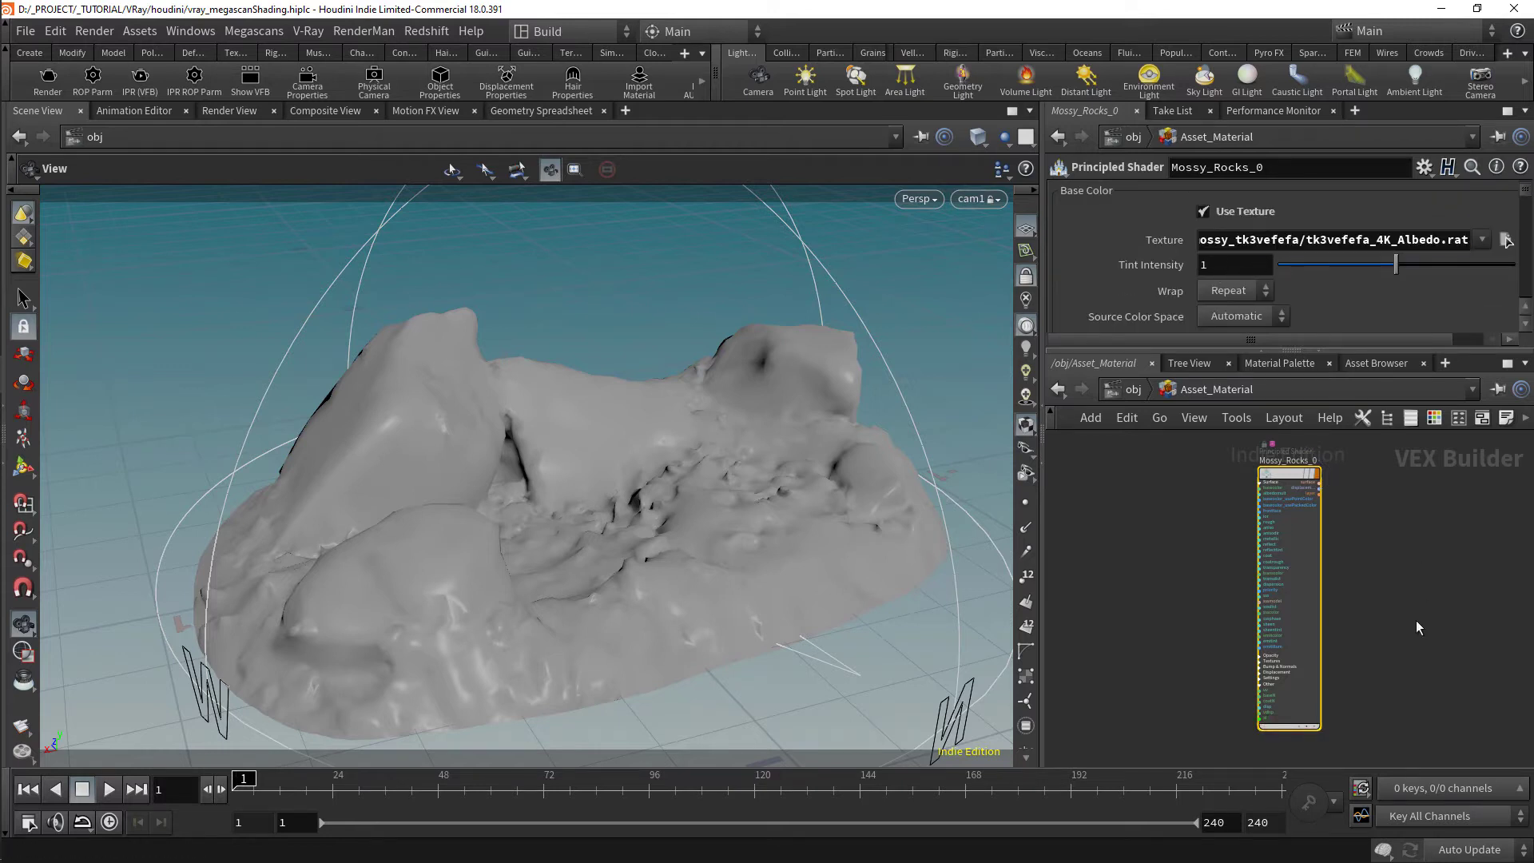
# Add a V-Ray Material Builder inside Asset_Material and go inside it
pyautogui.press('Tab')
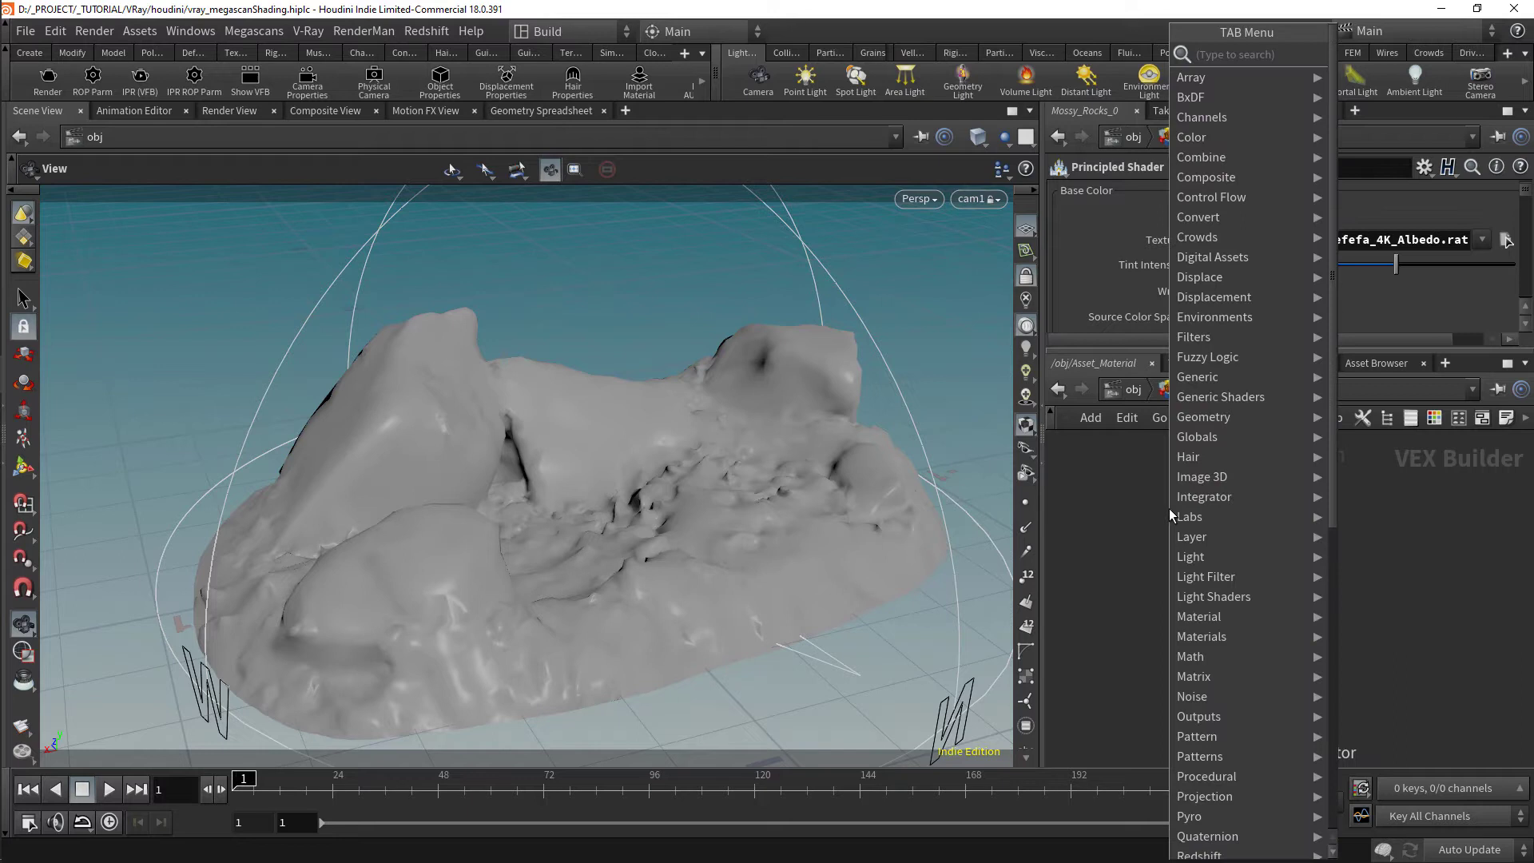
pyautogui.write('vraybuil')
pyautogui.press('Return')
pyautogui.click(1169, 510)
pyautogui.doubleClick(1169, 510)
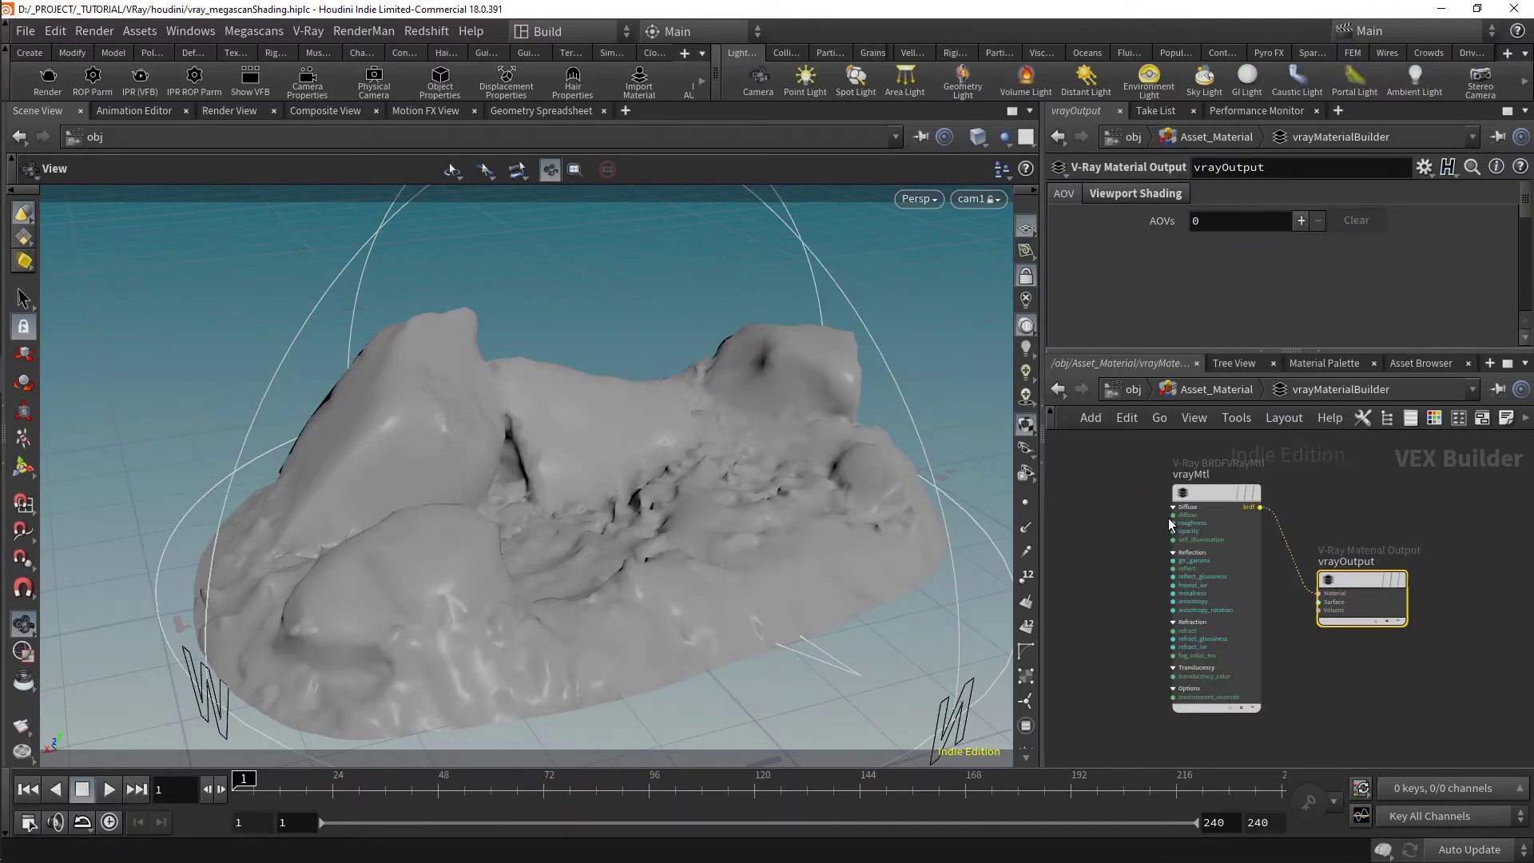
# Add a V-Ray Image File node beside vrayMtl in the material builder
pyautogui.moveTo(1121, 543); pyautogui.dragTo(1194, 573, button='middle')
pyautogui.click(1194, 572)
pyautogui.press('Tab')
pyautogui.write('image')
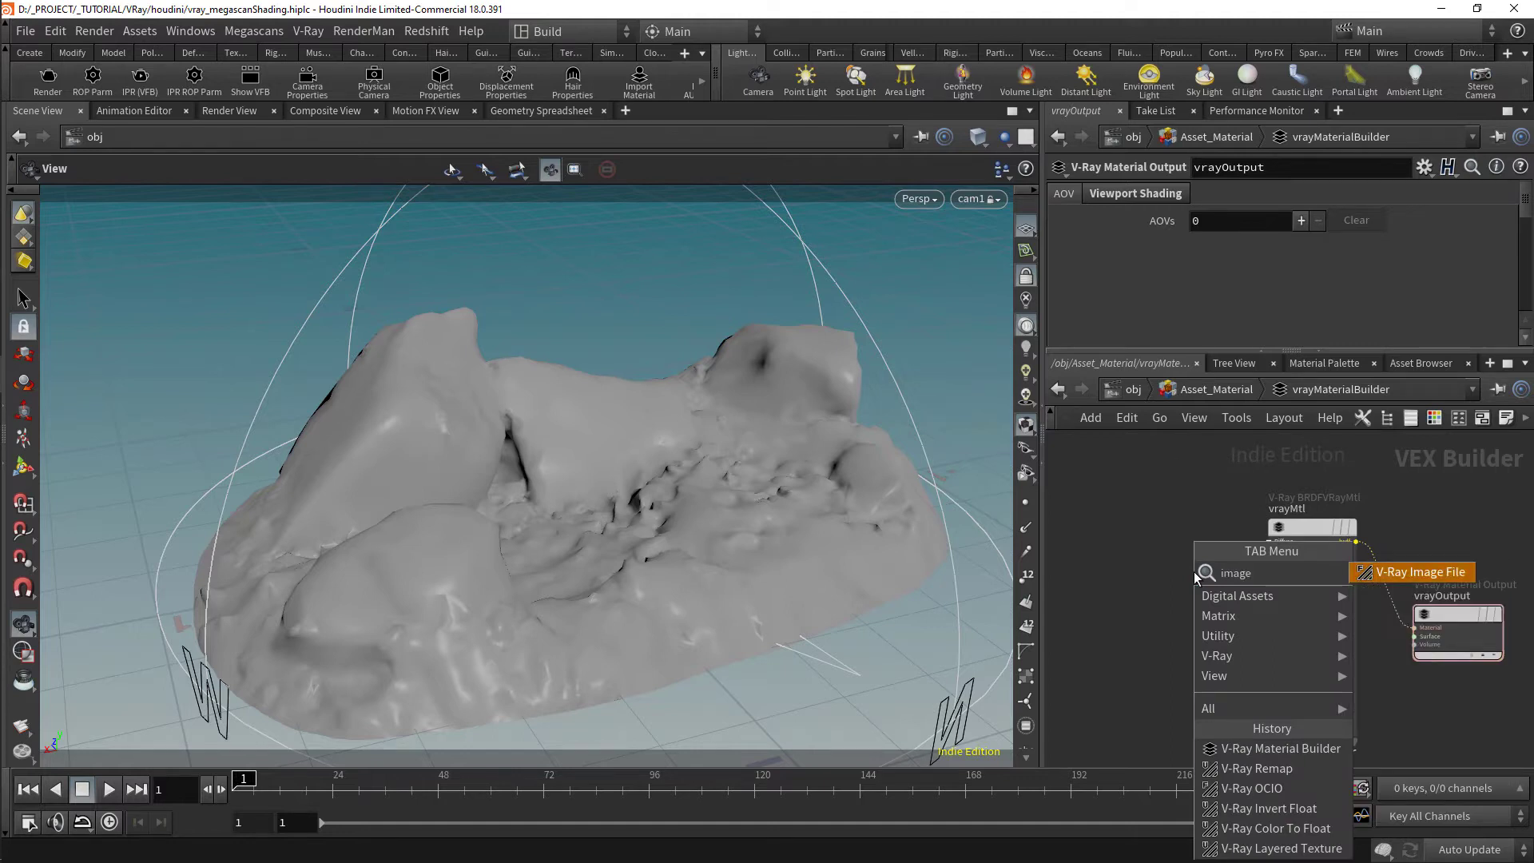
pyautogui.press('Return')
pyautogui.moveTo(1194, 573); pyautogui.dragTo(1124, 535)
# Load tk3vefefa_8K_Albedo.jpg into the image file node and connect its color output to vrayMtl's diffuse input
pyautogui.click(1438, 222)
pyautogui.hotkey('ctrl', 'v')
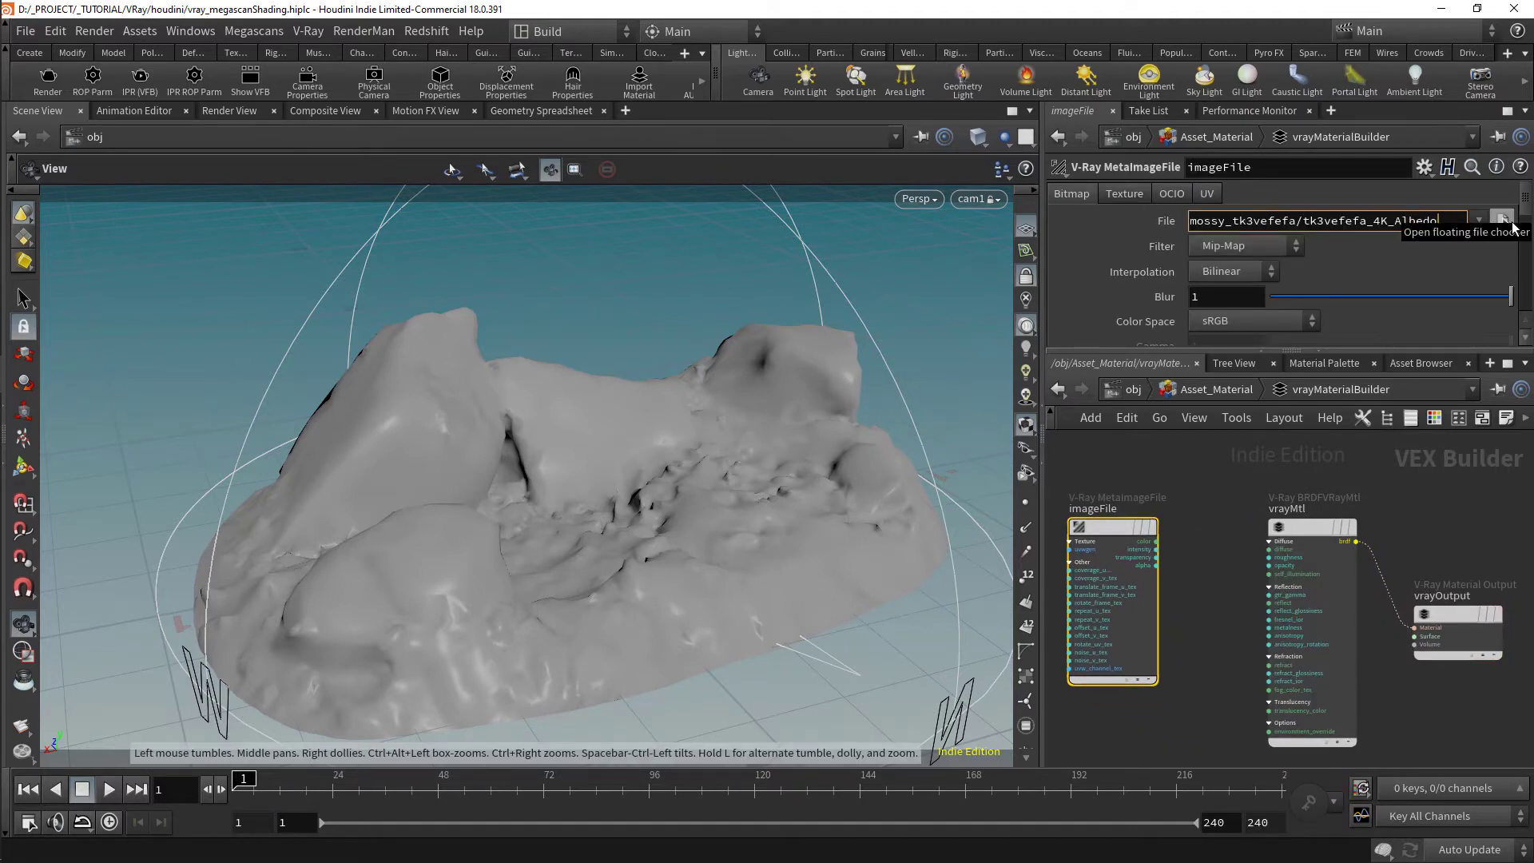
pyautogui.click(1507, 223)
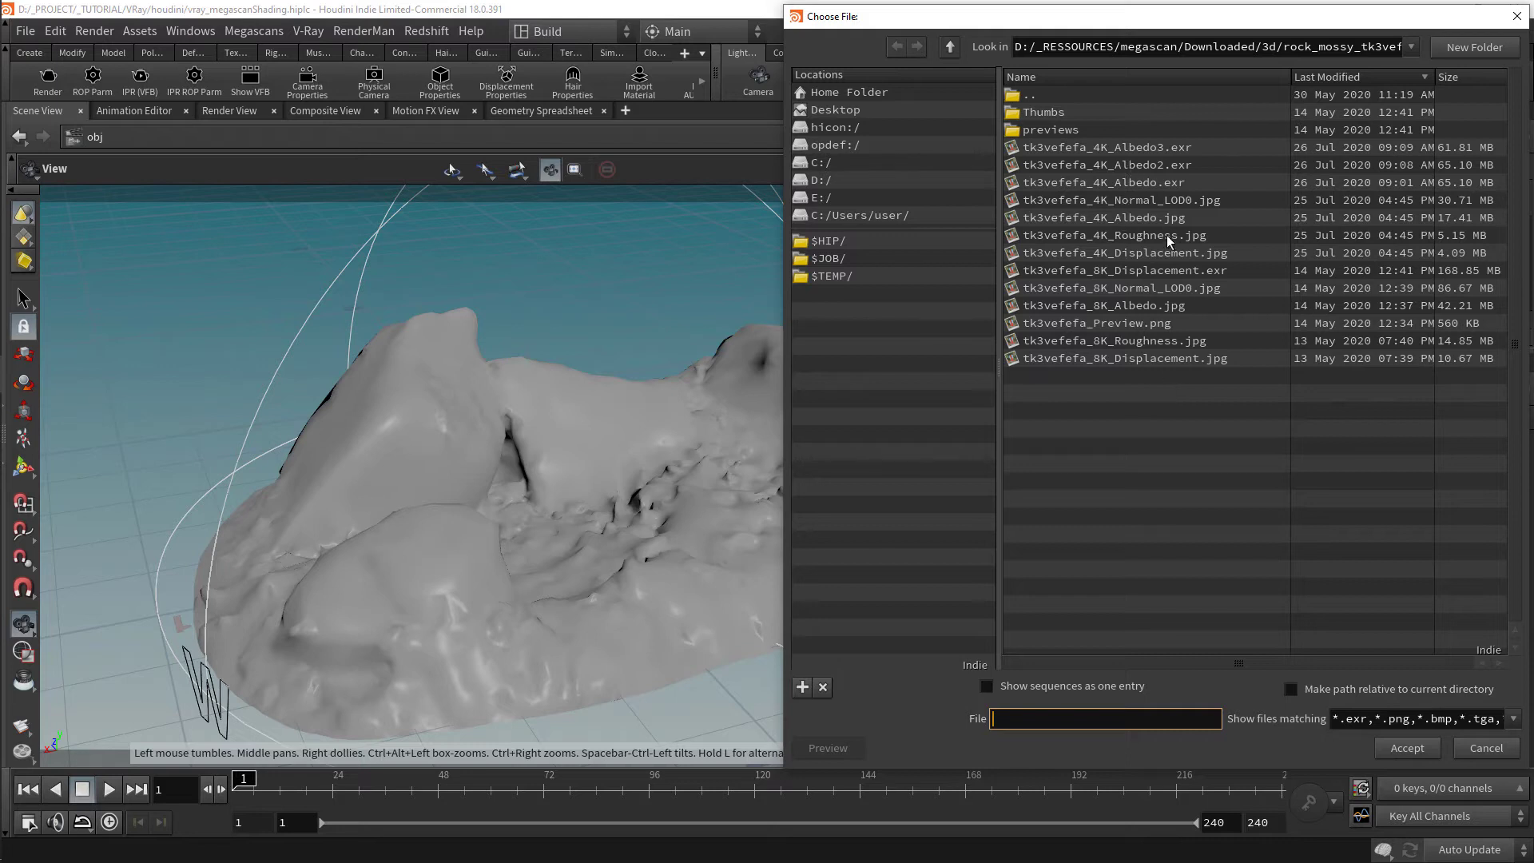
pyautogui.click(1135, 305)
pyautogui.doubleClick(1134, 311)
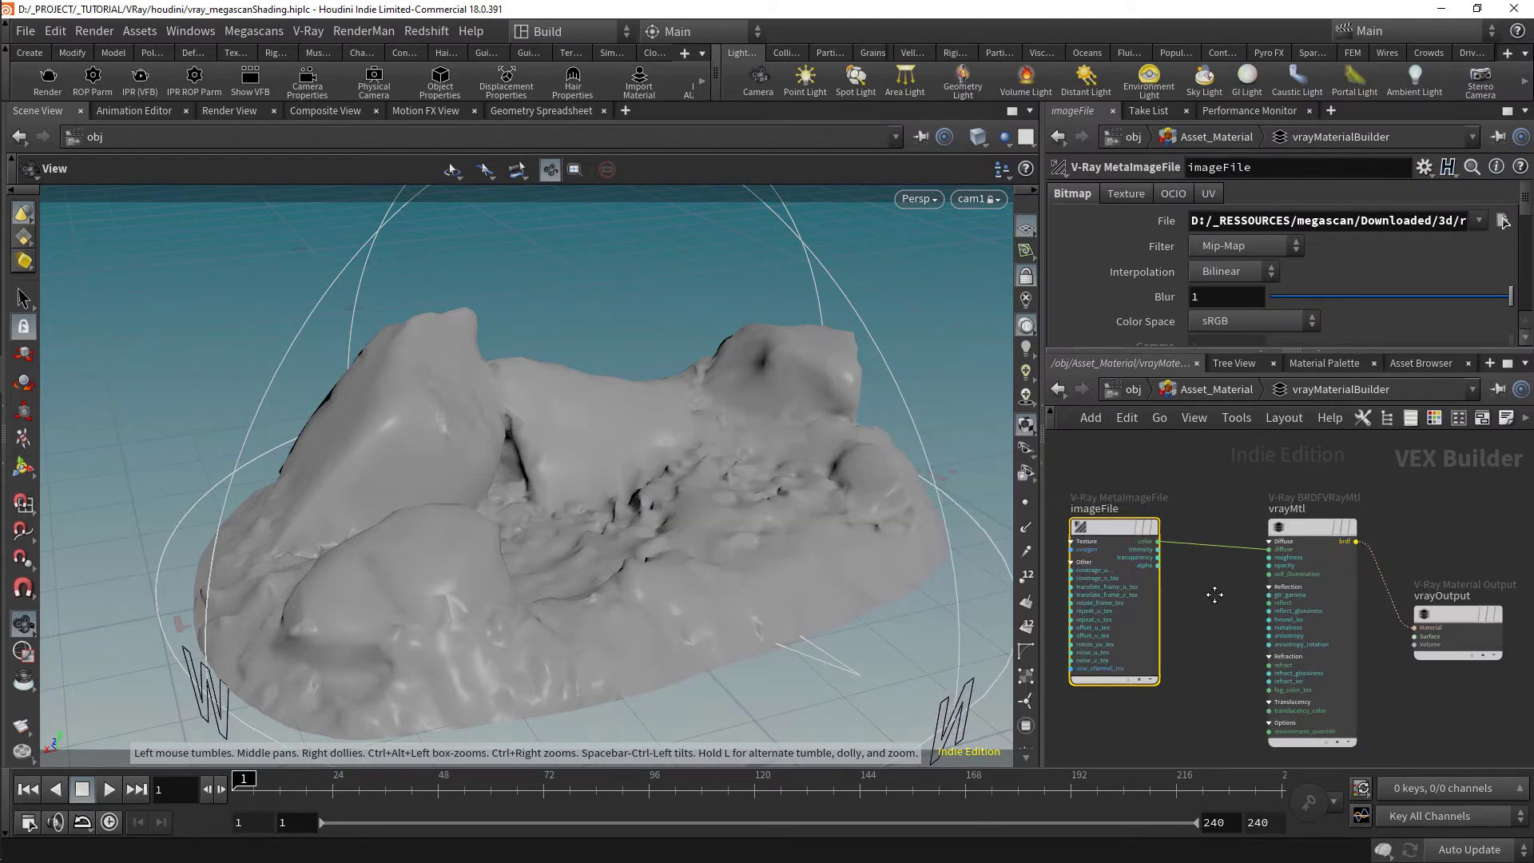
# Set the albedo image's color space to Linear and enable its OCIO conversion
pyautogui.moveTo(1205, 595); pyautogui.dragTo(1318, 581, button='middle')
pyautogui.click(1228, 328)
pyautogui.click(1232, 345)
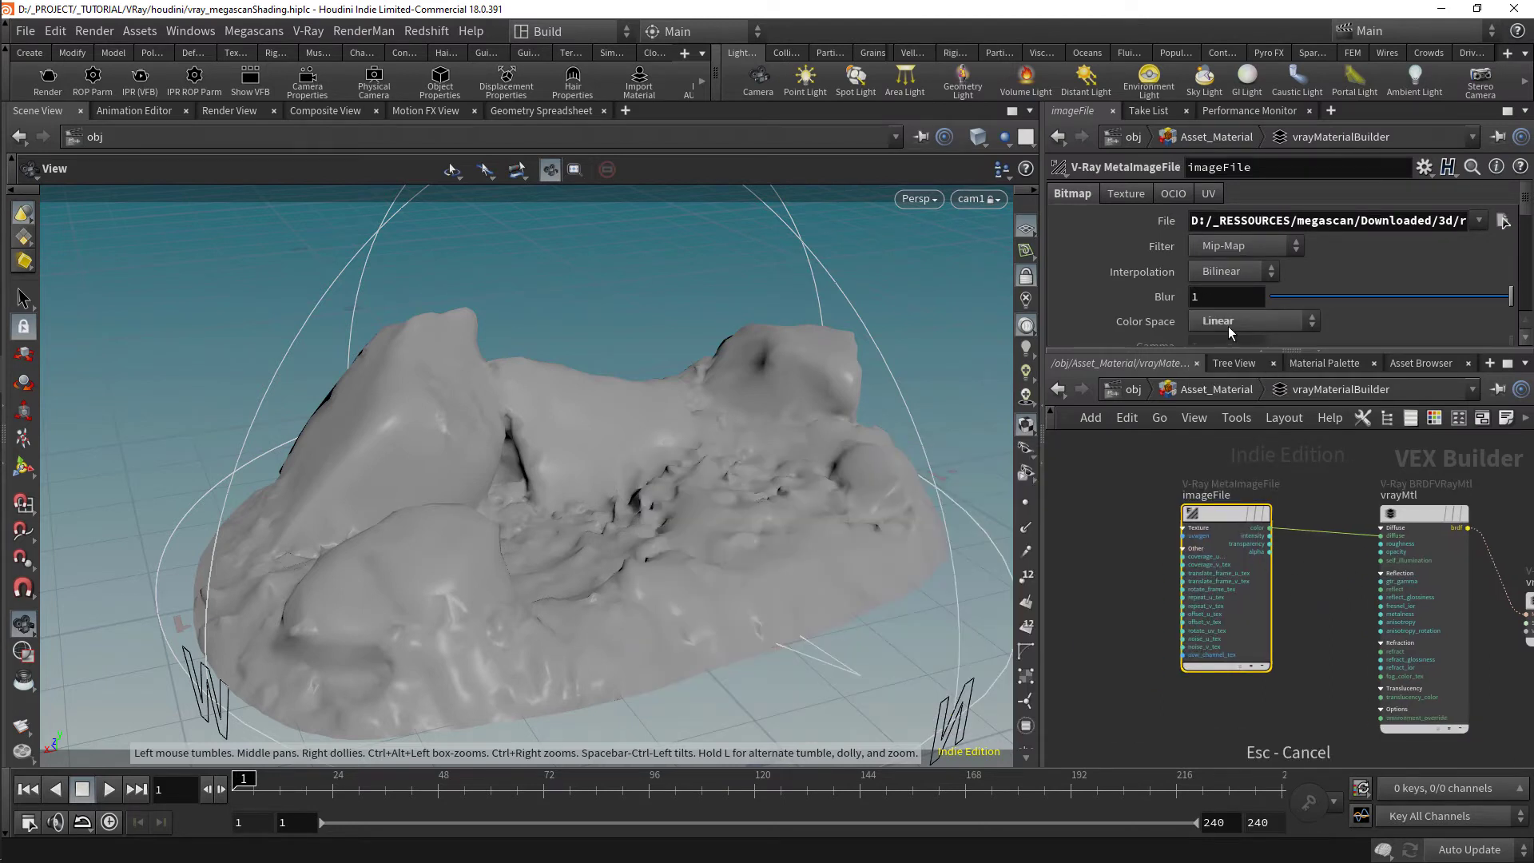
pyautogui.moveTo(1222, 350); pyautogui.dragTo(1222, 455)
pyautogui.click(1175, 194)
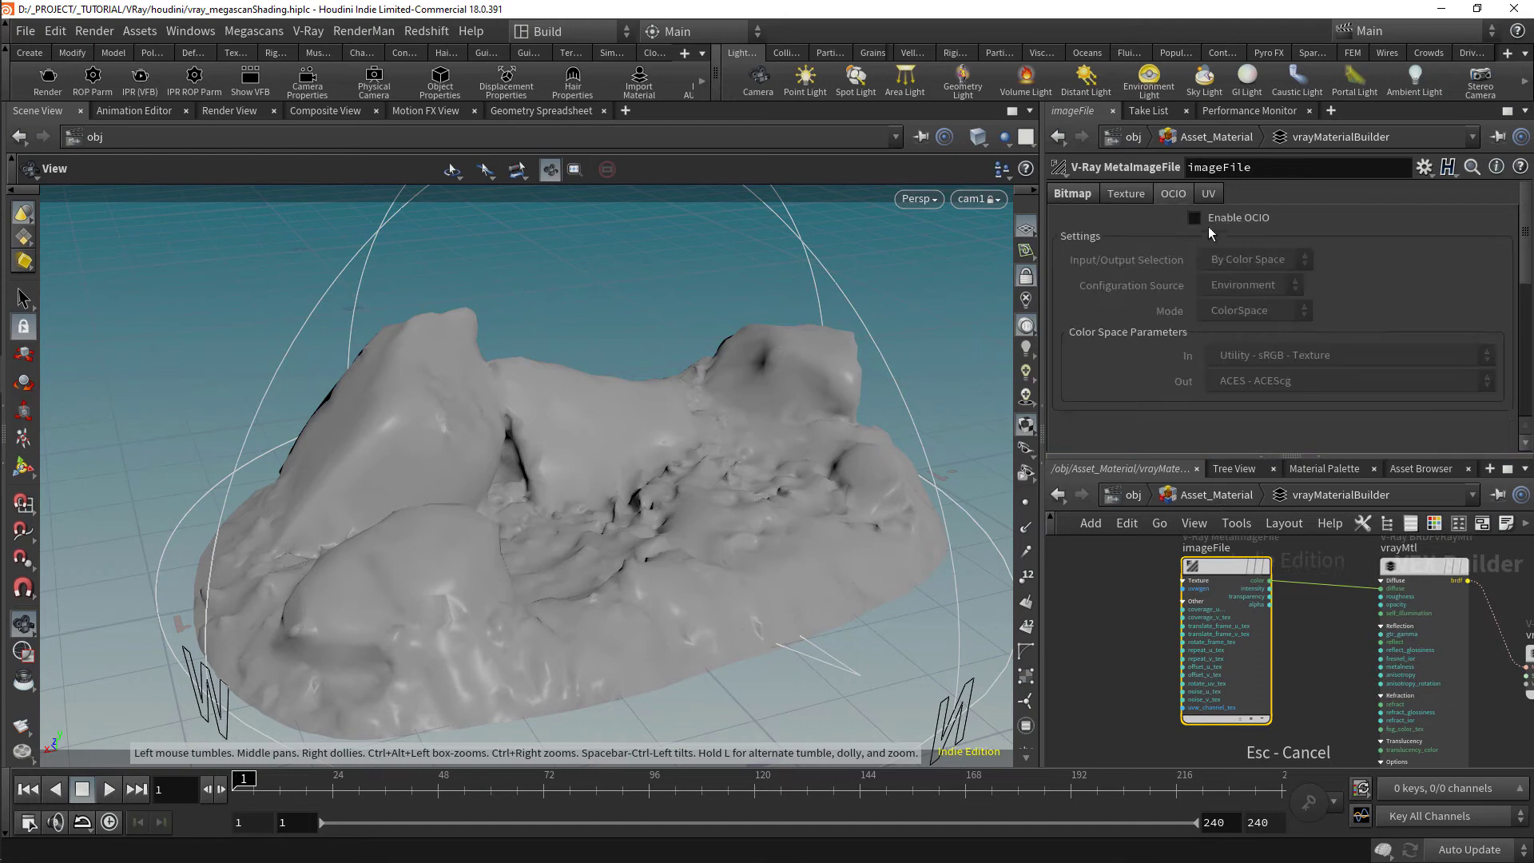
pyautogui.click(1229, 222)
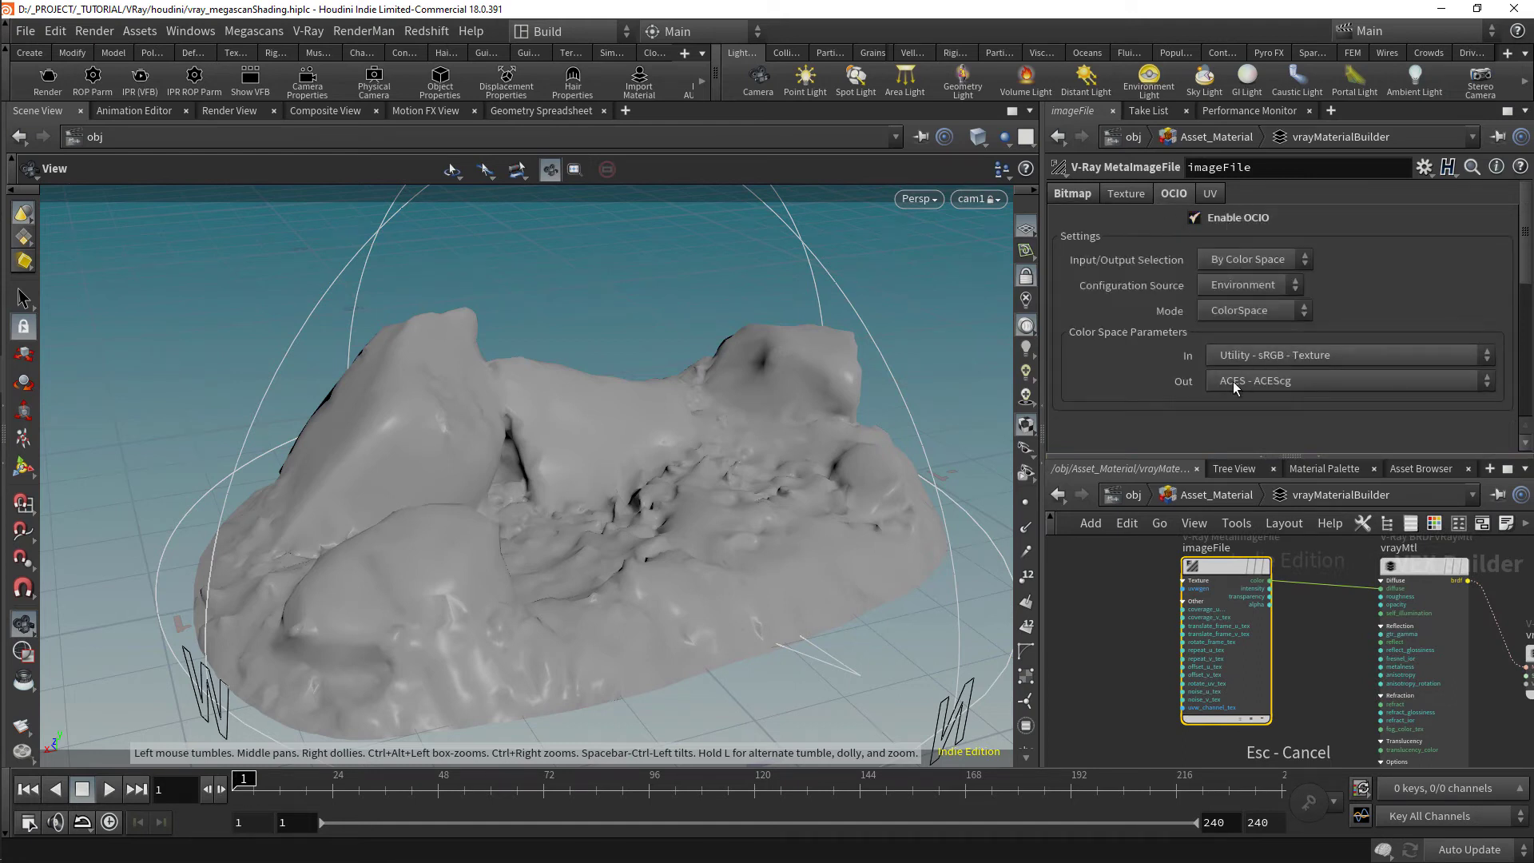
# Move the image file node farther from vrayMtl and rename it albedo
pyautogui.moveTo(1101, 617); pyautogui.dragTo(1144, 626, button='middle')
pyautogui.moveTo(1238, 590); pyautogui.dragTo(1138, 598)
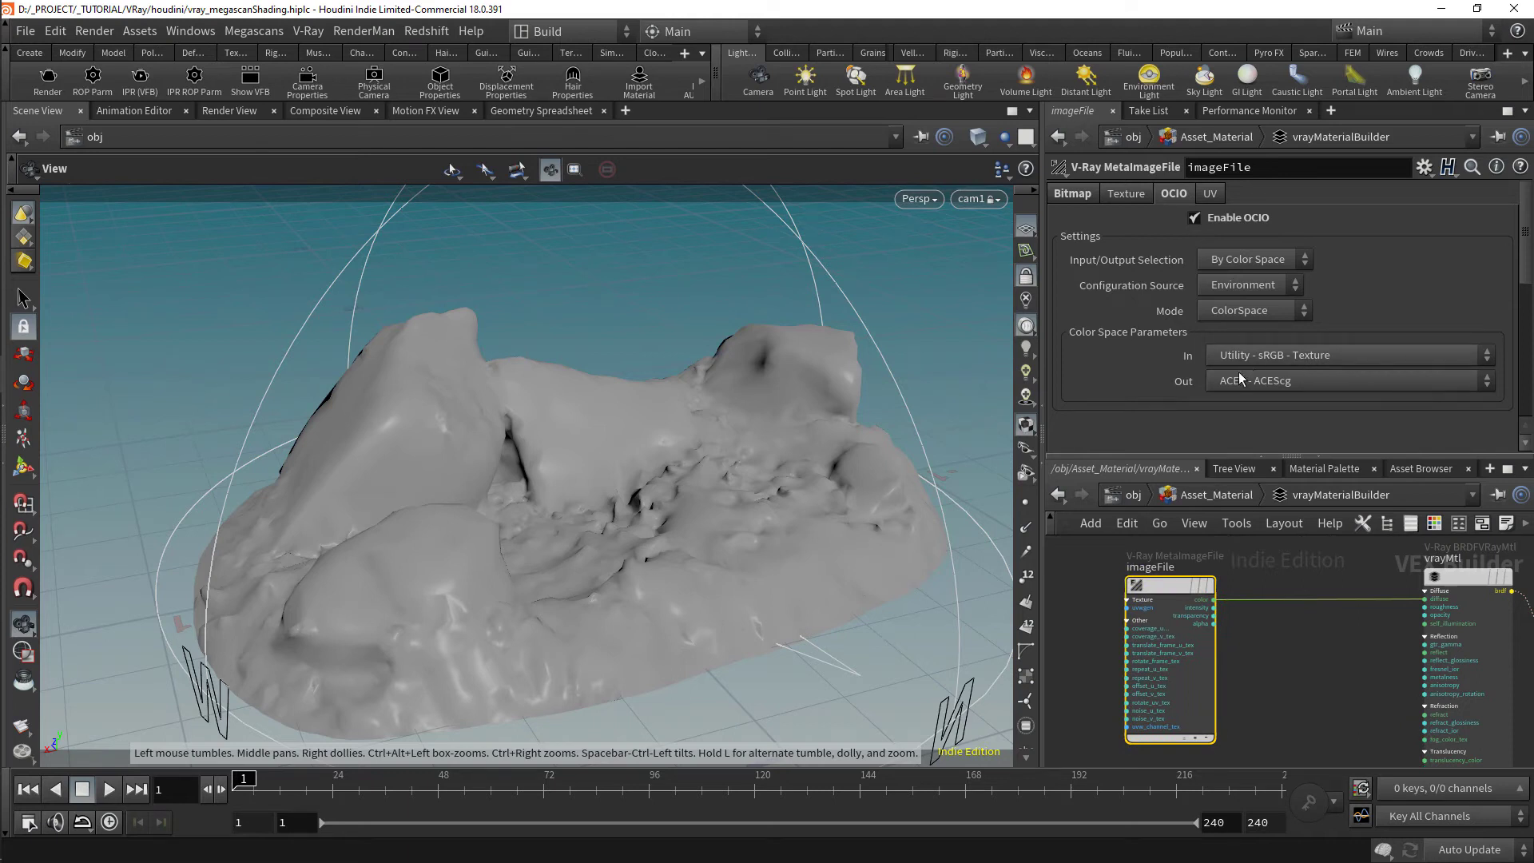
pyautogui.click(1073, 194)
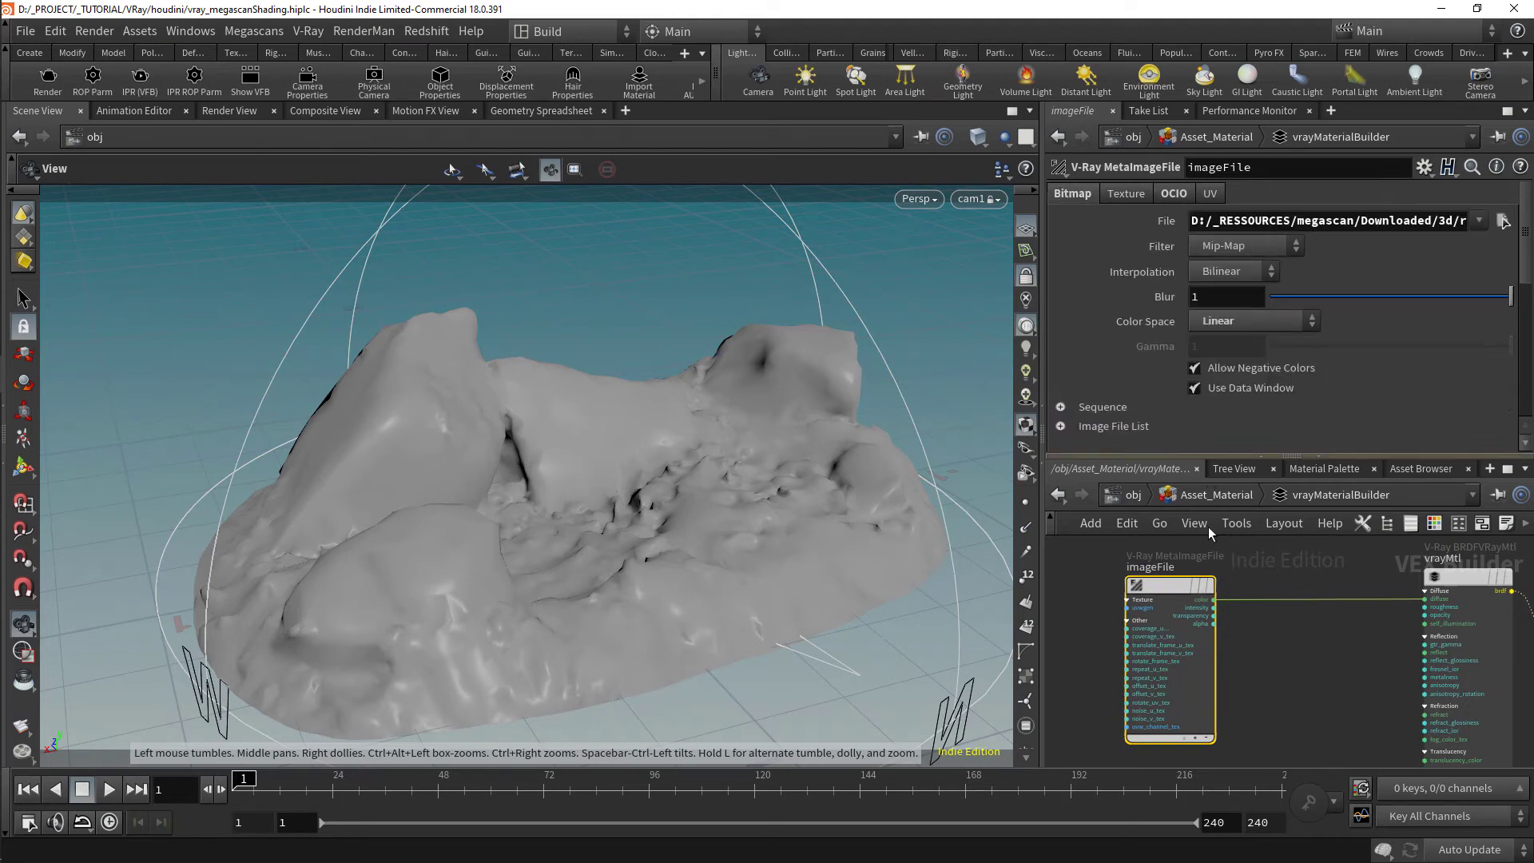
pyautogui.doubleClick(1151, 567)
pyautogui.write('albedo')
pyautogui.press('Return')
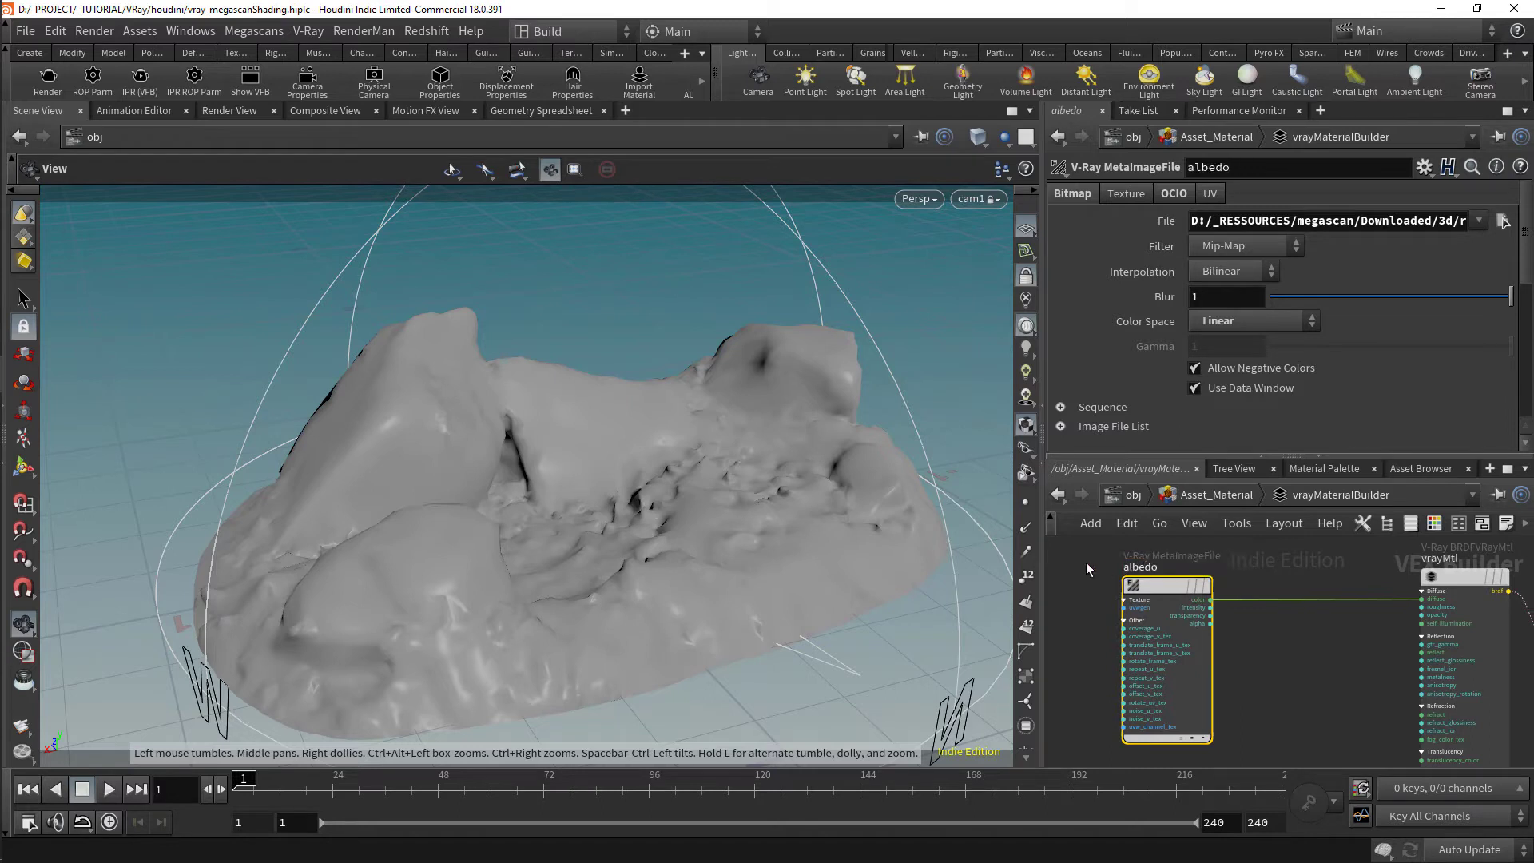
# Start a V-Ray IPR render in the V-Ray frame buffer and move its window clear of the parameters
pyautogui.click(140, 81)
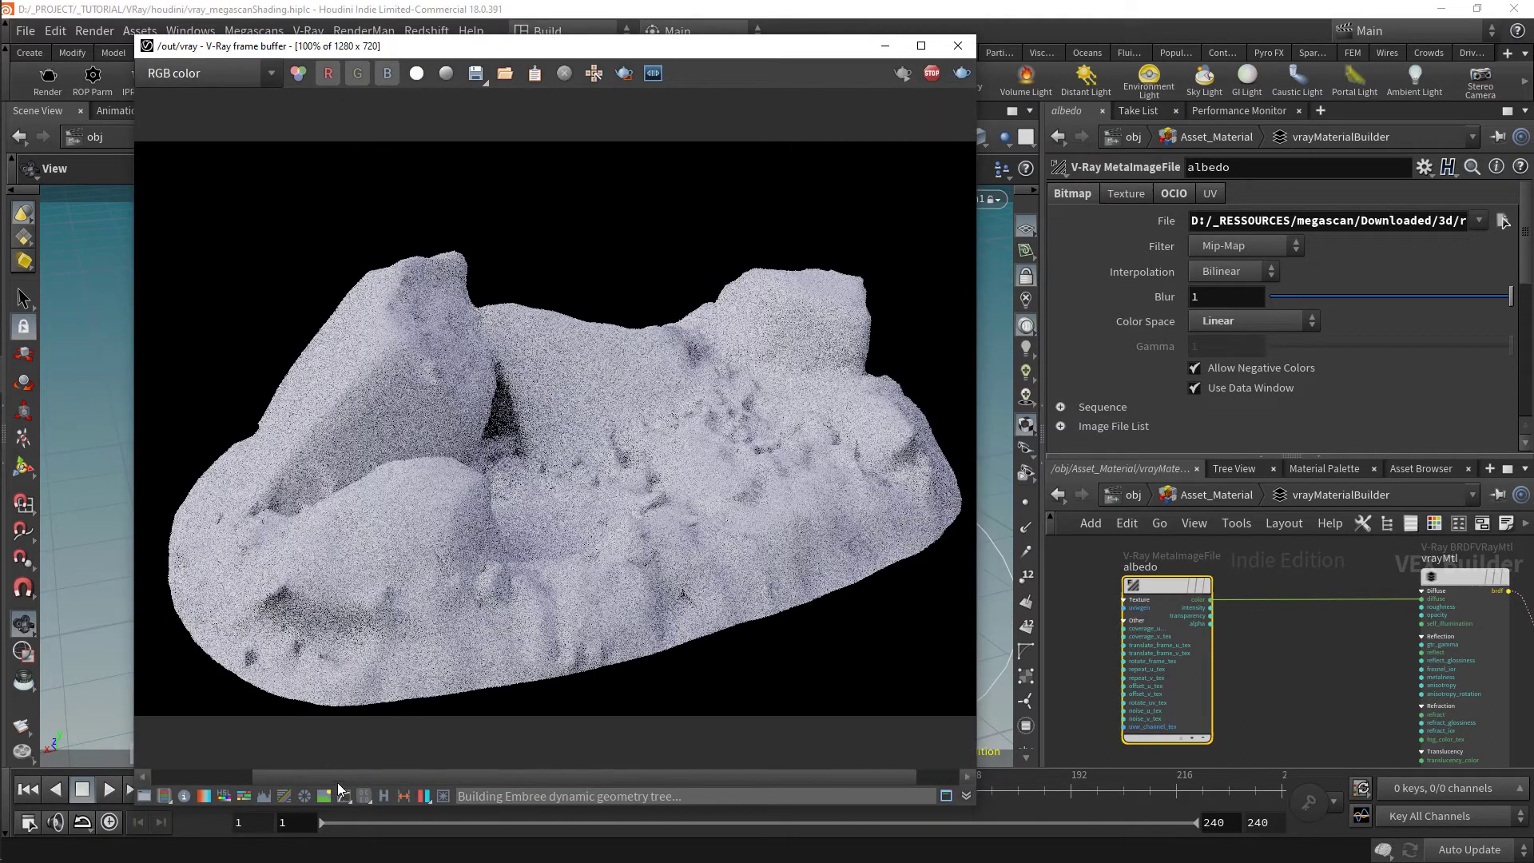
pyautogui.moveTo(619, 46); pyautogui.dragTo(562, 42)
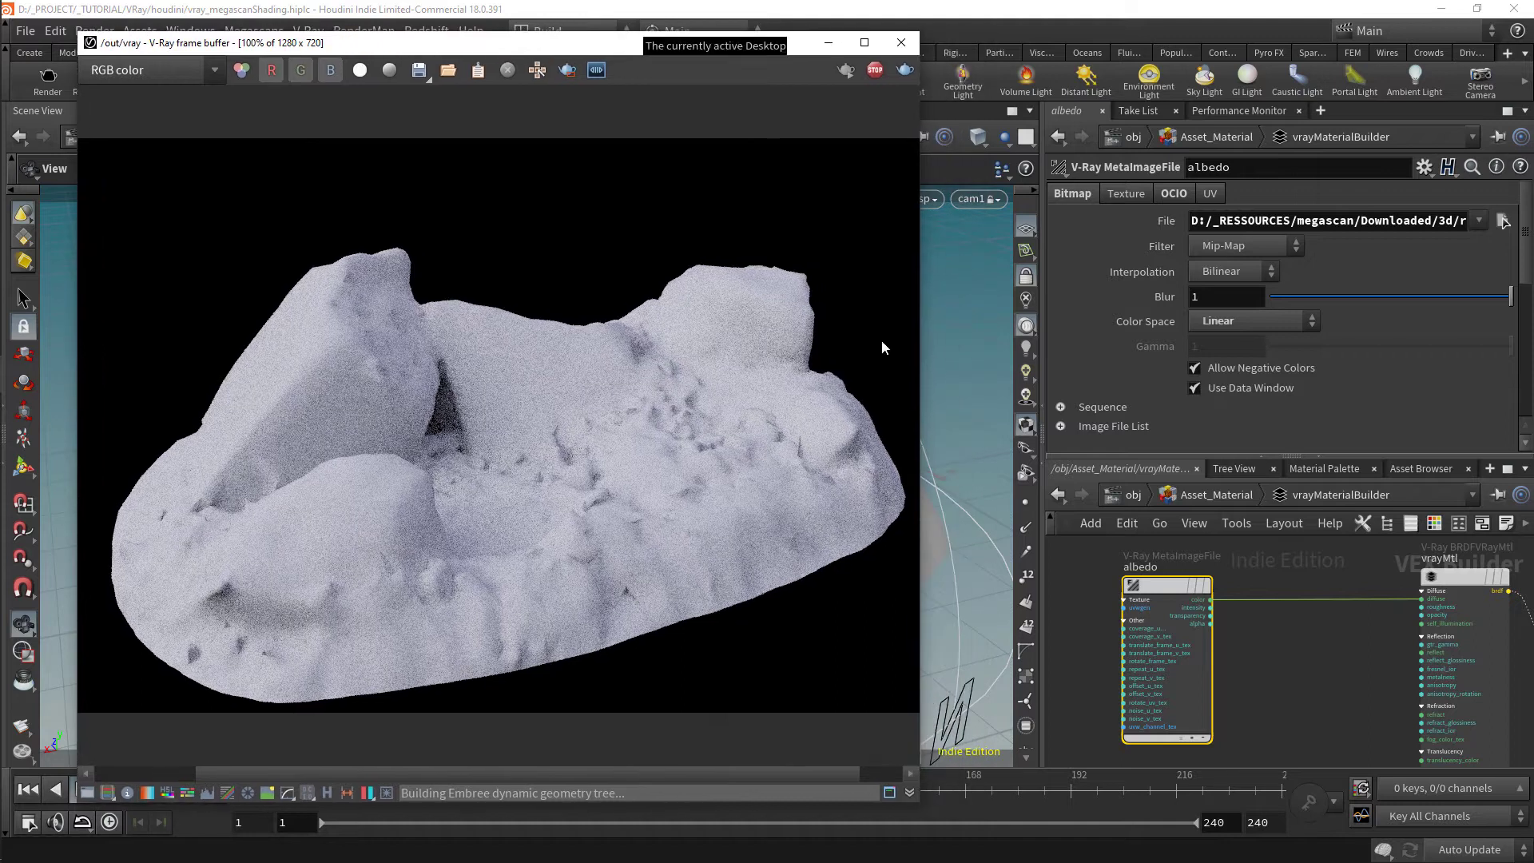
# In the Asset_Material network, rename the V-Ray Material Builder as mossy_rock and delete the other material node beside it
pyautogui.moveTo(1323, 656); pyautogui.dragTo(1258, 654, button='middle')
pyautogui.scroll(-2, 1258, 653)
pyautogui.click(1215, 499)
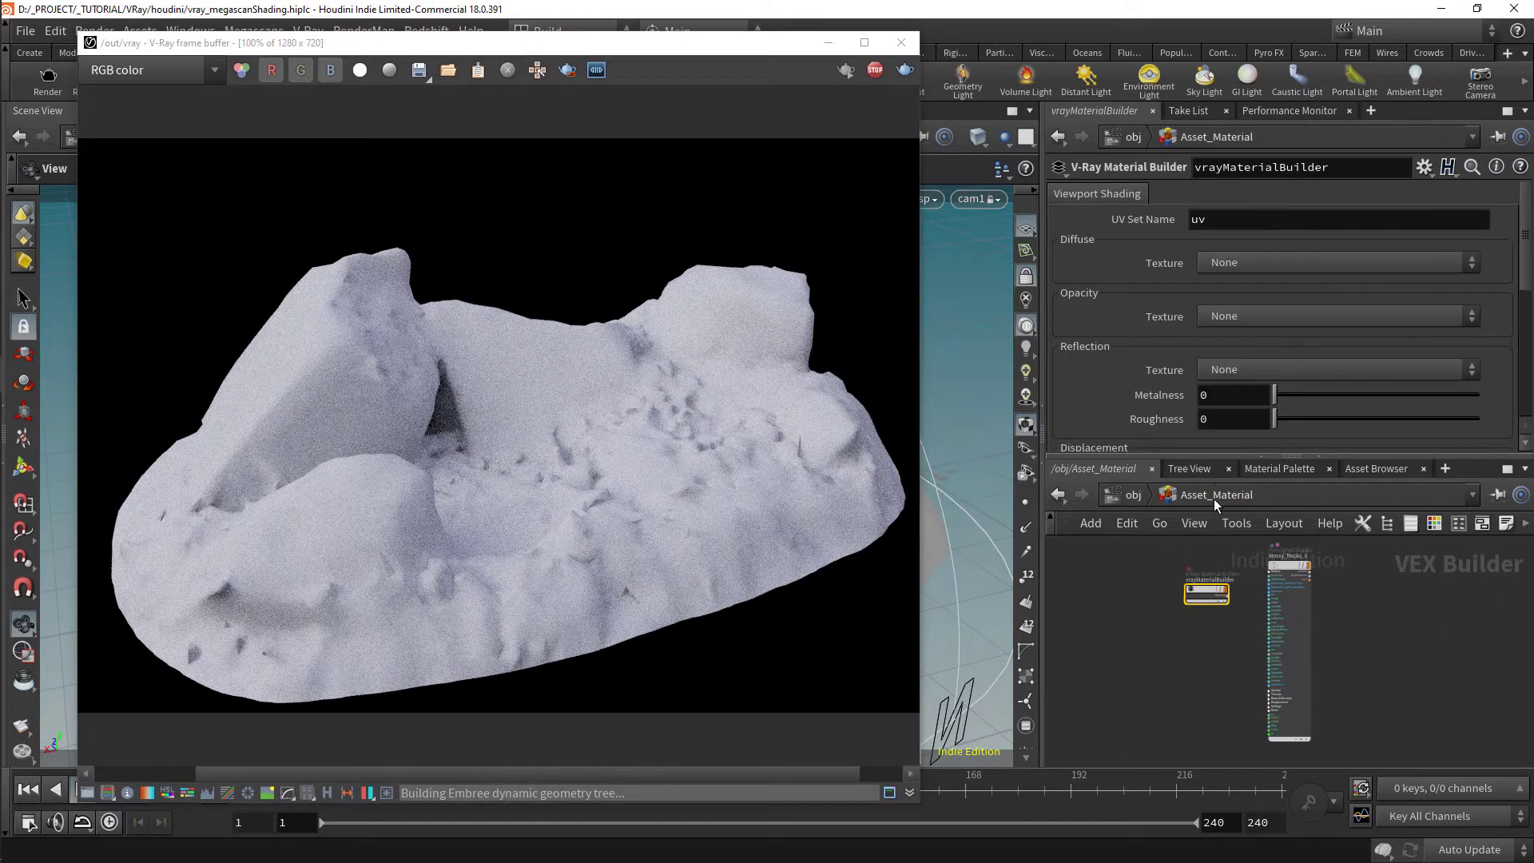
pyautogui.doubleClick(1217, 576)
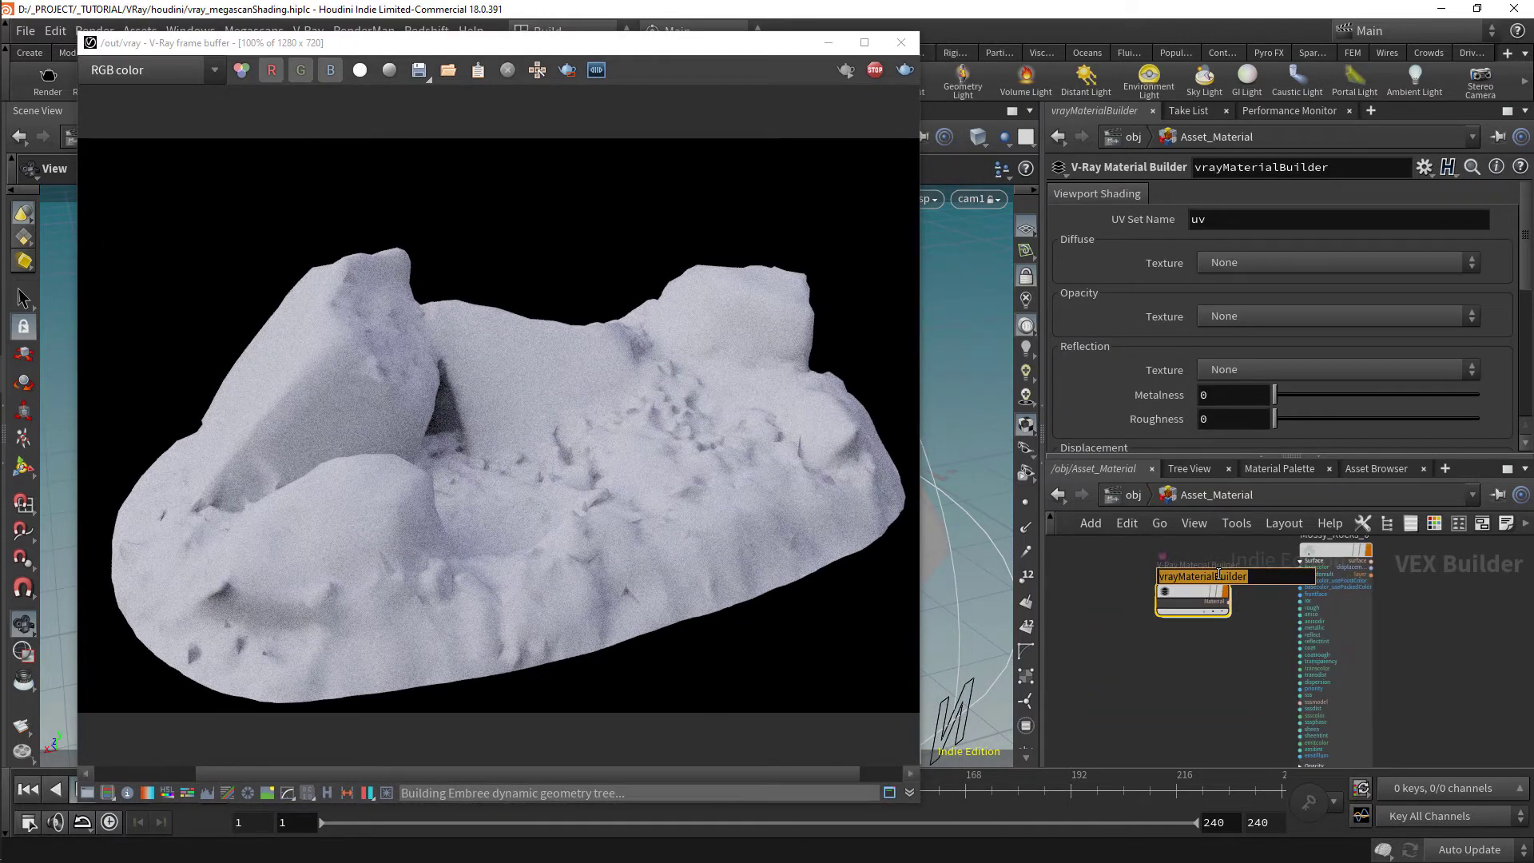
pyautogui.write('mos')
pyautogui.press('Return')
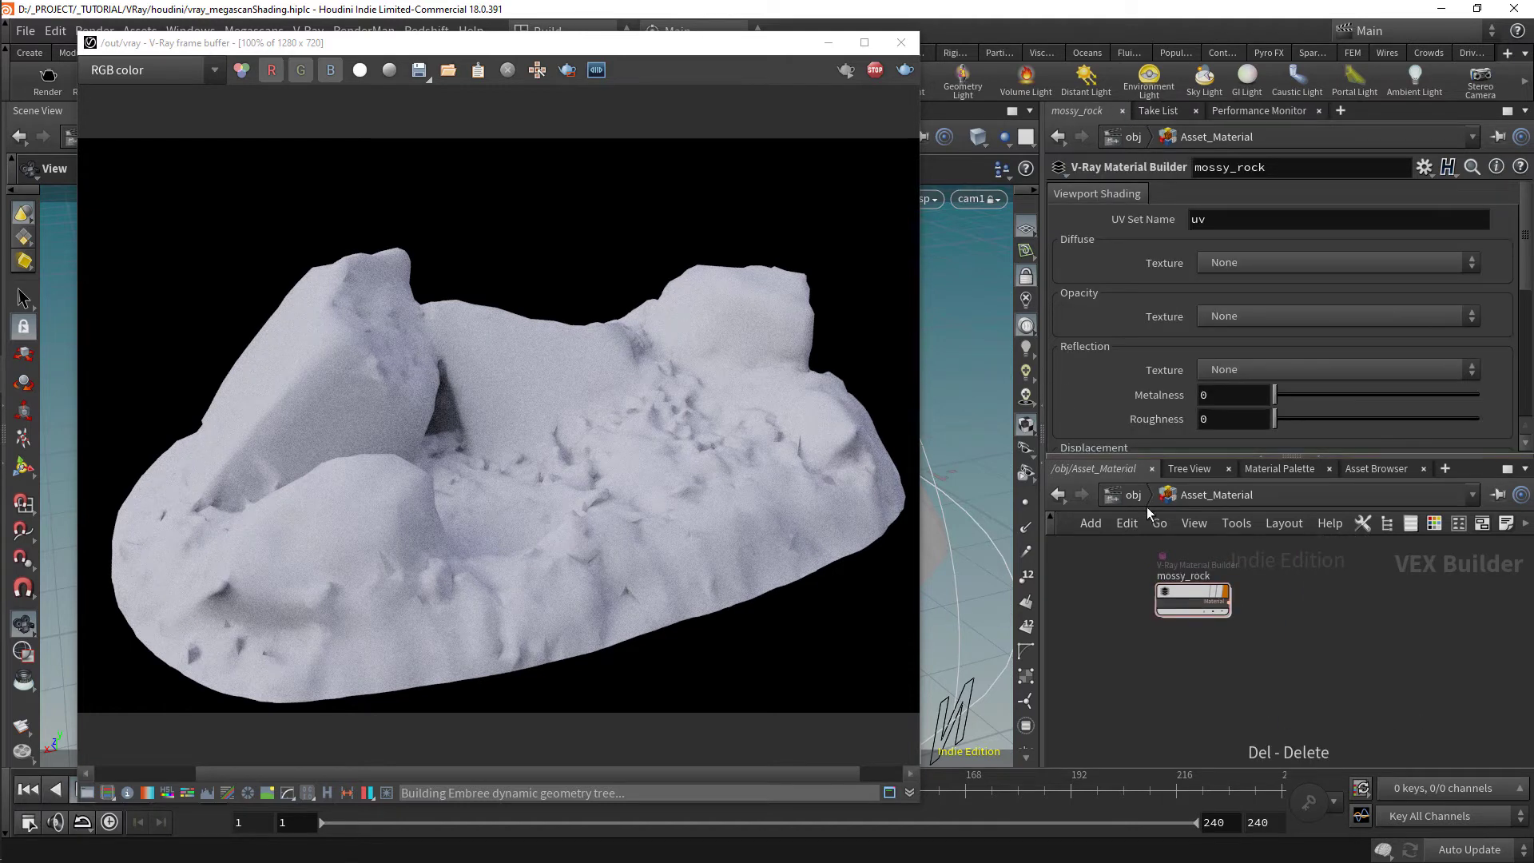
# Assign the /obj/Asset_Material/mossy_rock material to Asset_Geometry as its render material
pyautogui.click(1136, 497)
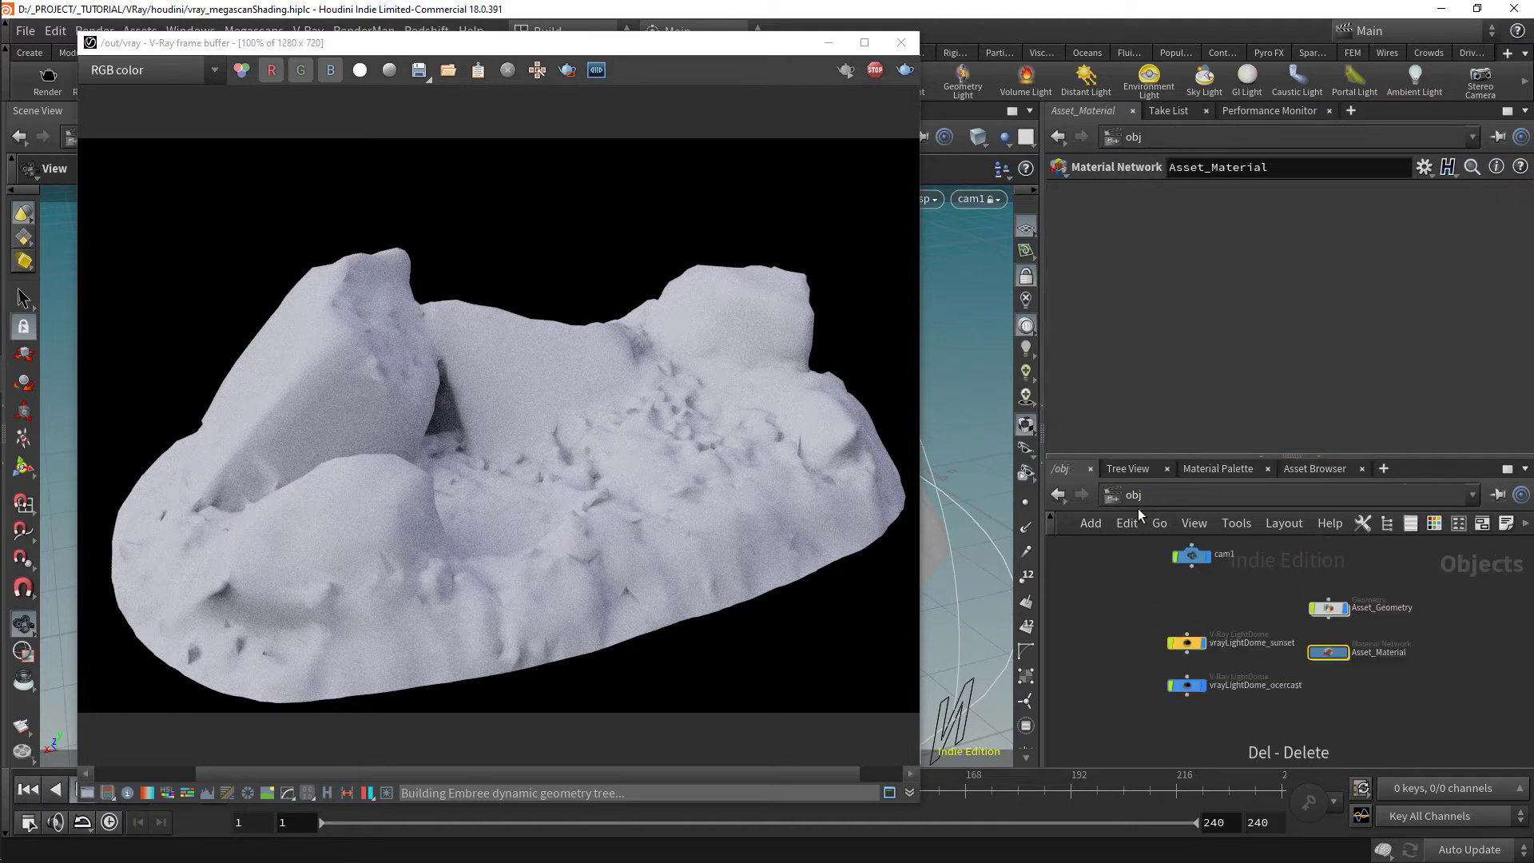
pyautogui.click(1326, 606)
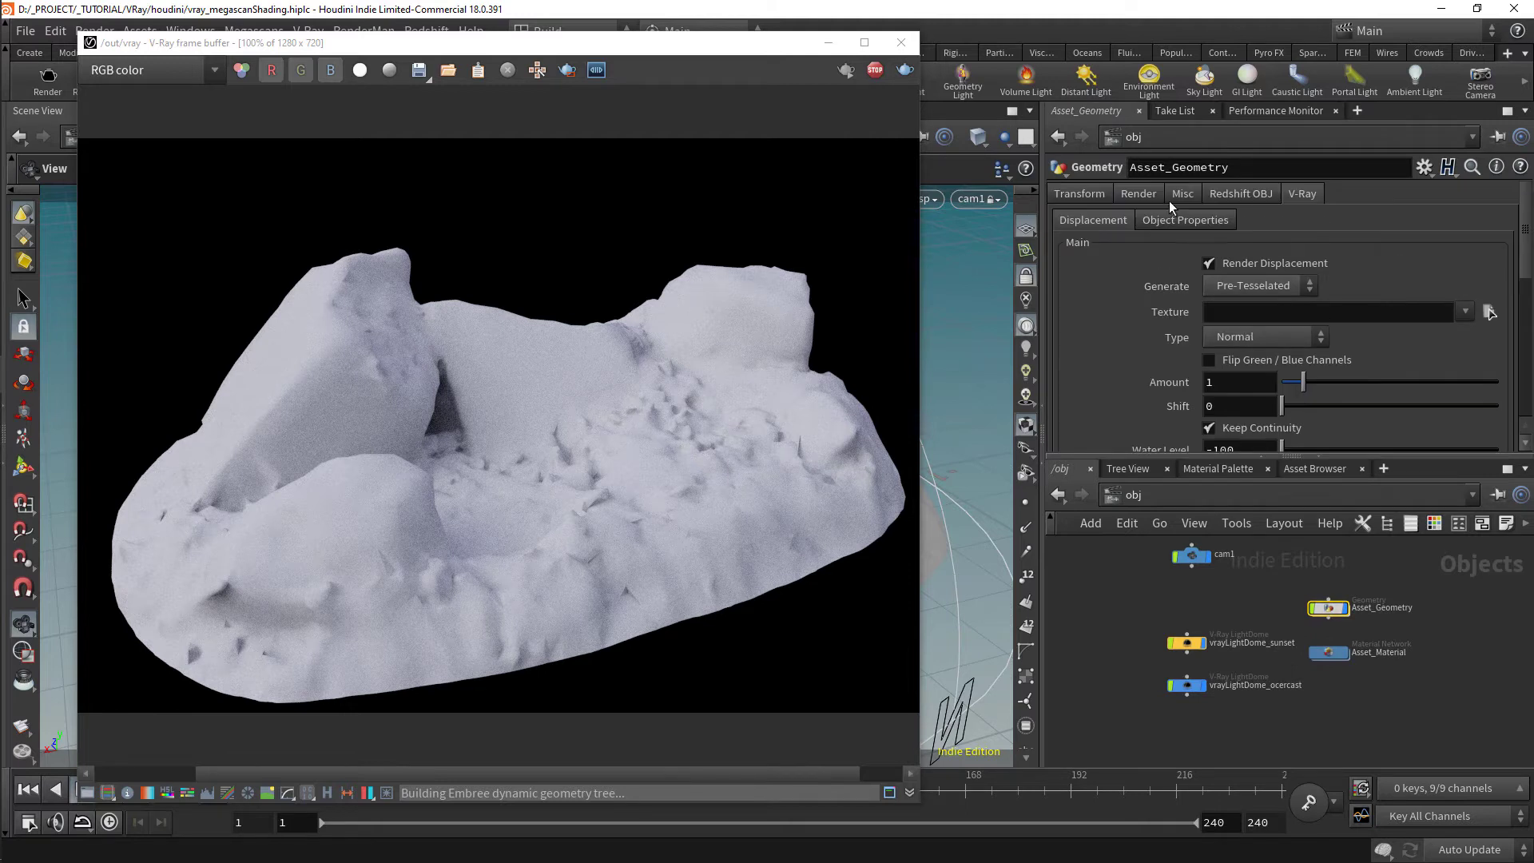
pyautogui.click(1139, 193)
pyautogui.click(1500, 222)
pyautogui.click(1318, 126)
pyautogui.doubleClick(1388, 140)
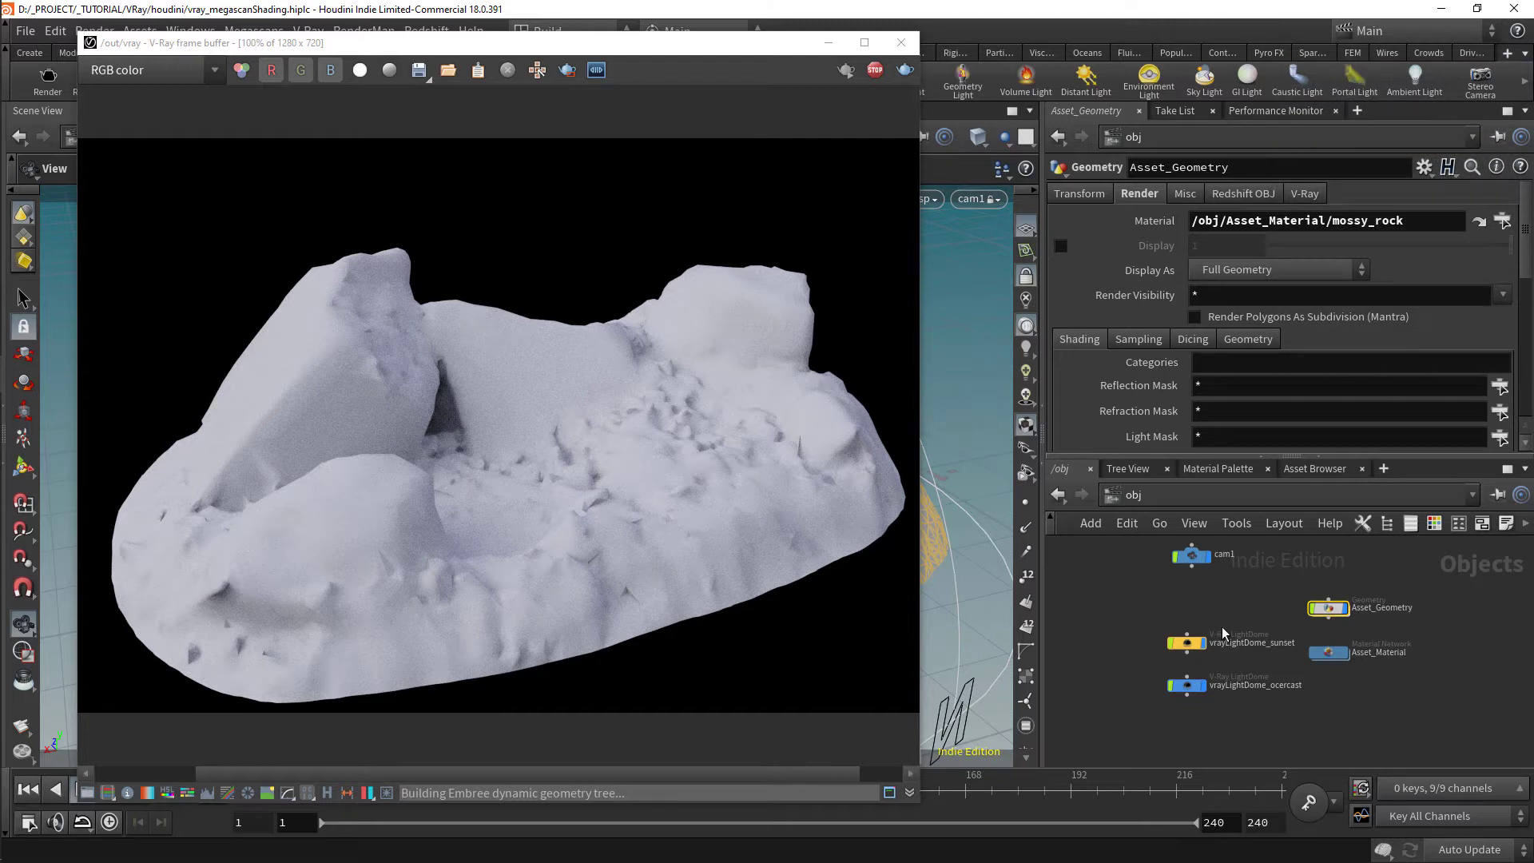
# Open the node network of the mossy_rock material inside Asset_Material
pyautogui.scroll(2, 1269, 642)
pyautogui.click(1316, 657)
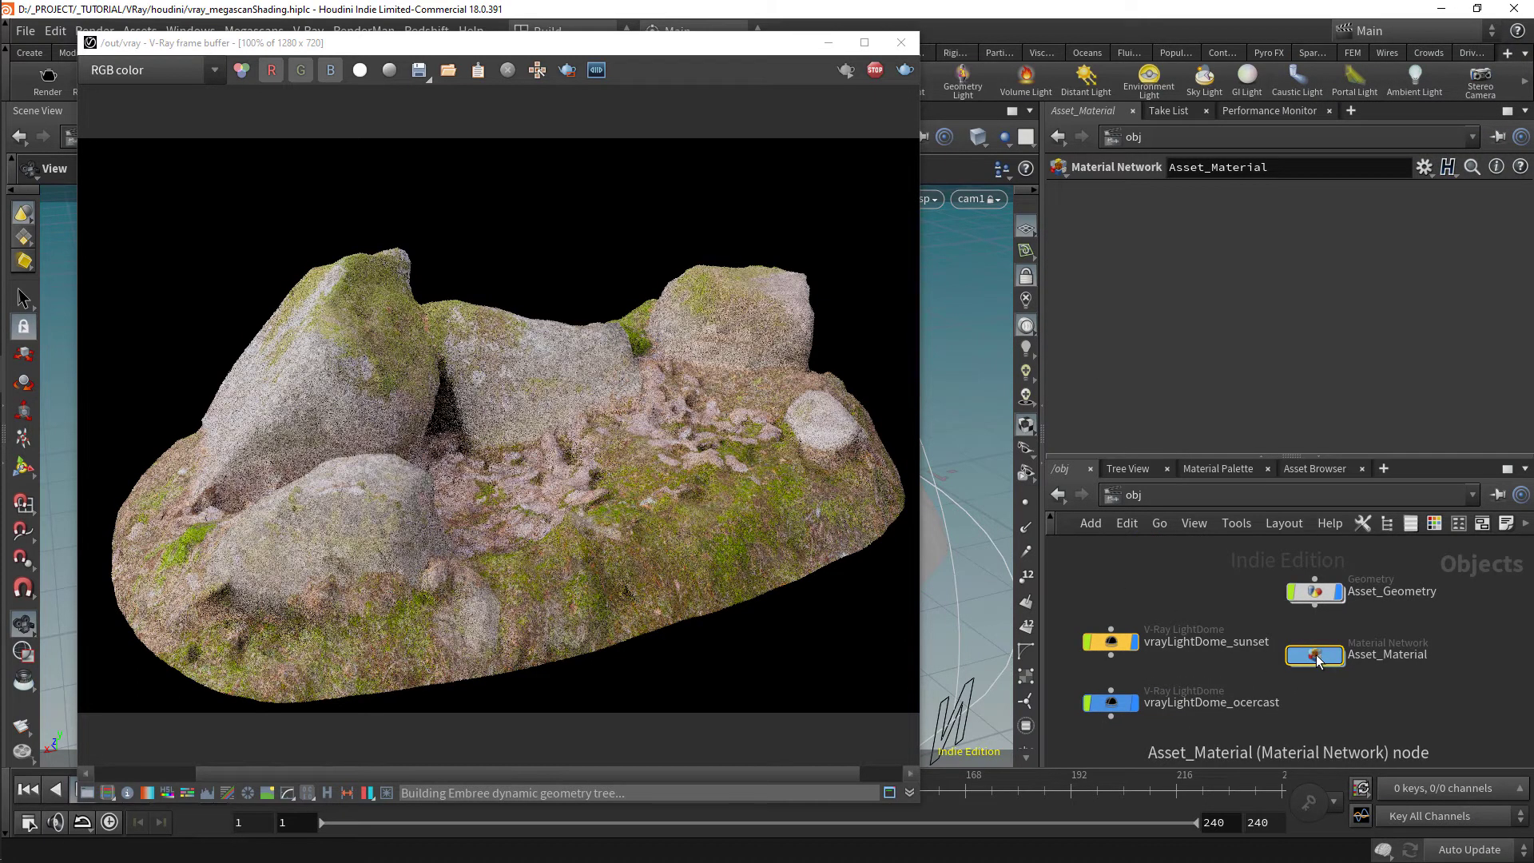
pyautogui.doubleClick(1316, 656)
pyautogui.doubleClick(1174, 590)
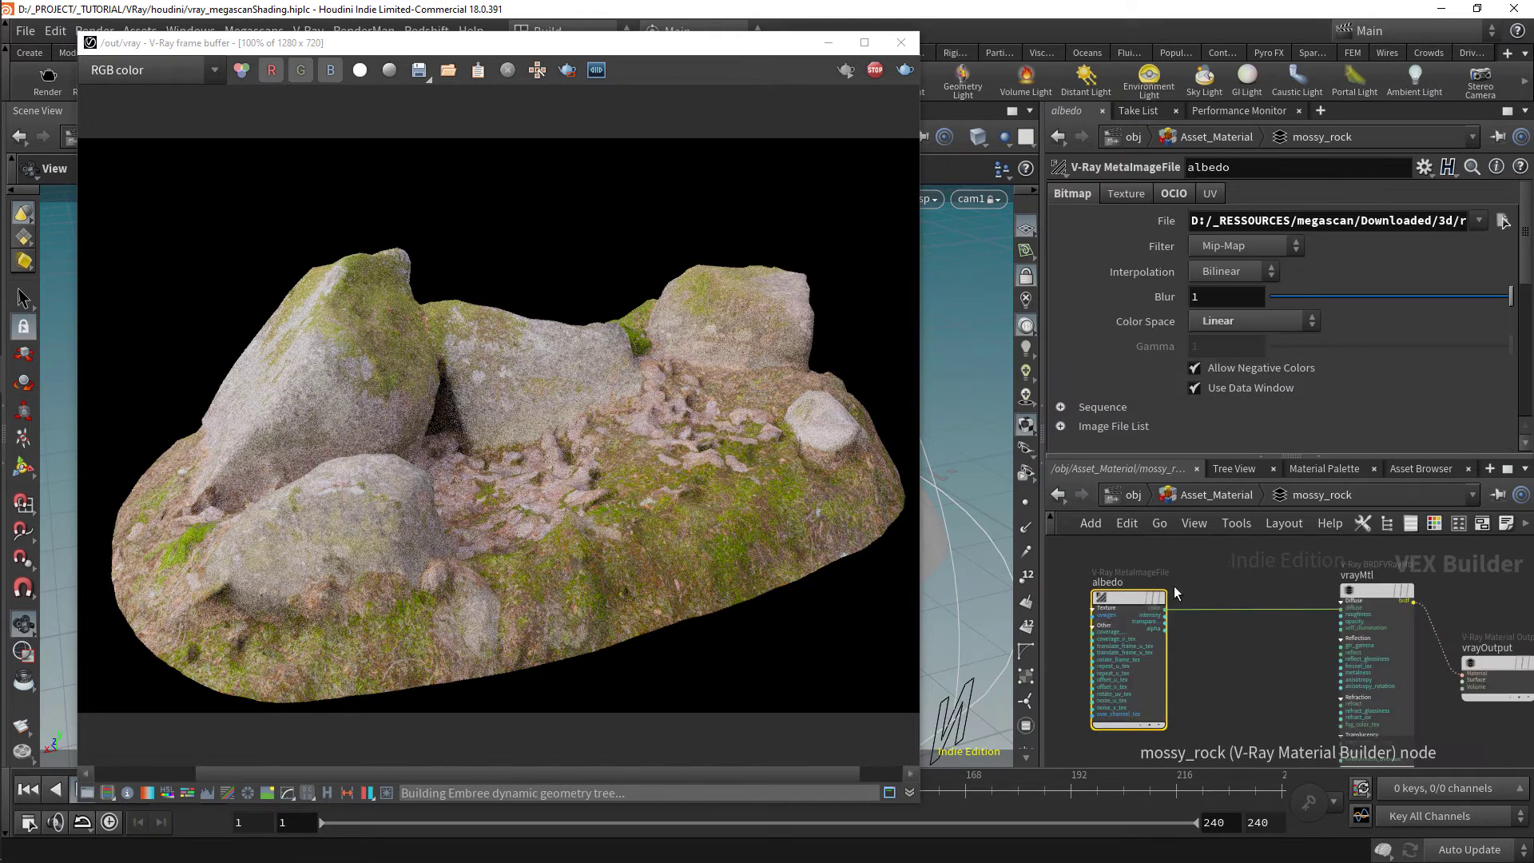
# Enable OCIO color correction in the V-Ray frame buffer, turn off its sRGB display correction and close the corrections
pyautogui.click(284, 798)
pyautogui.click(304, 796)
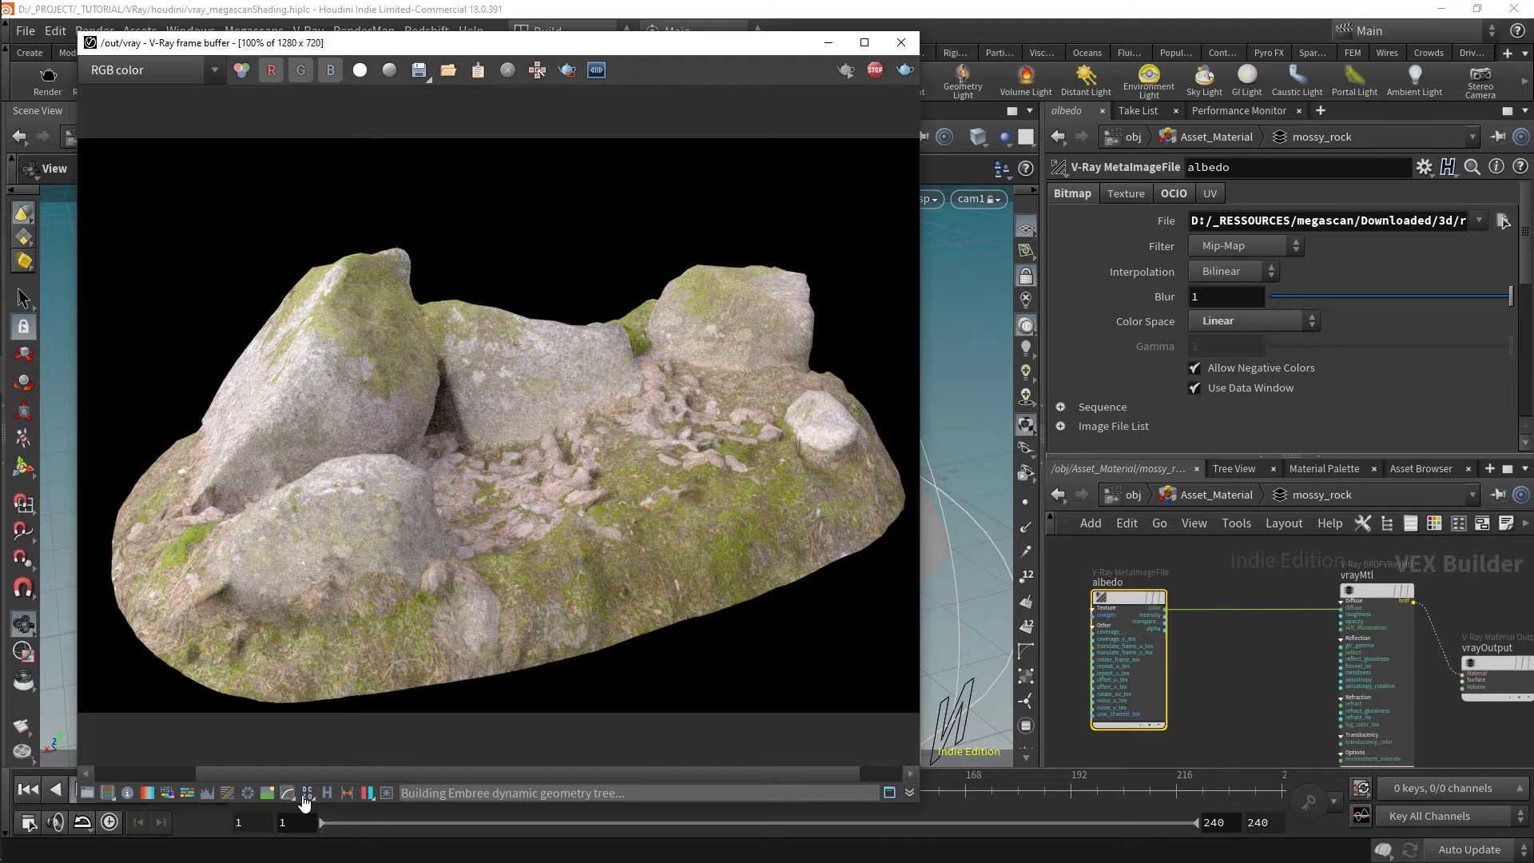
pyautogui.click(87, 793)
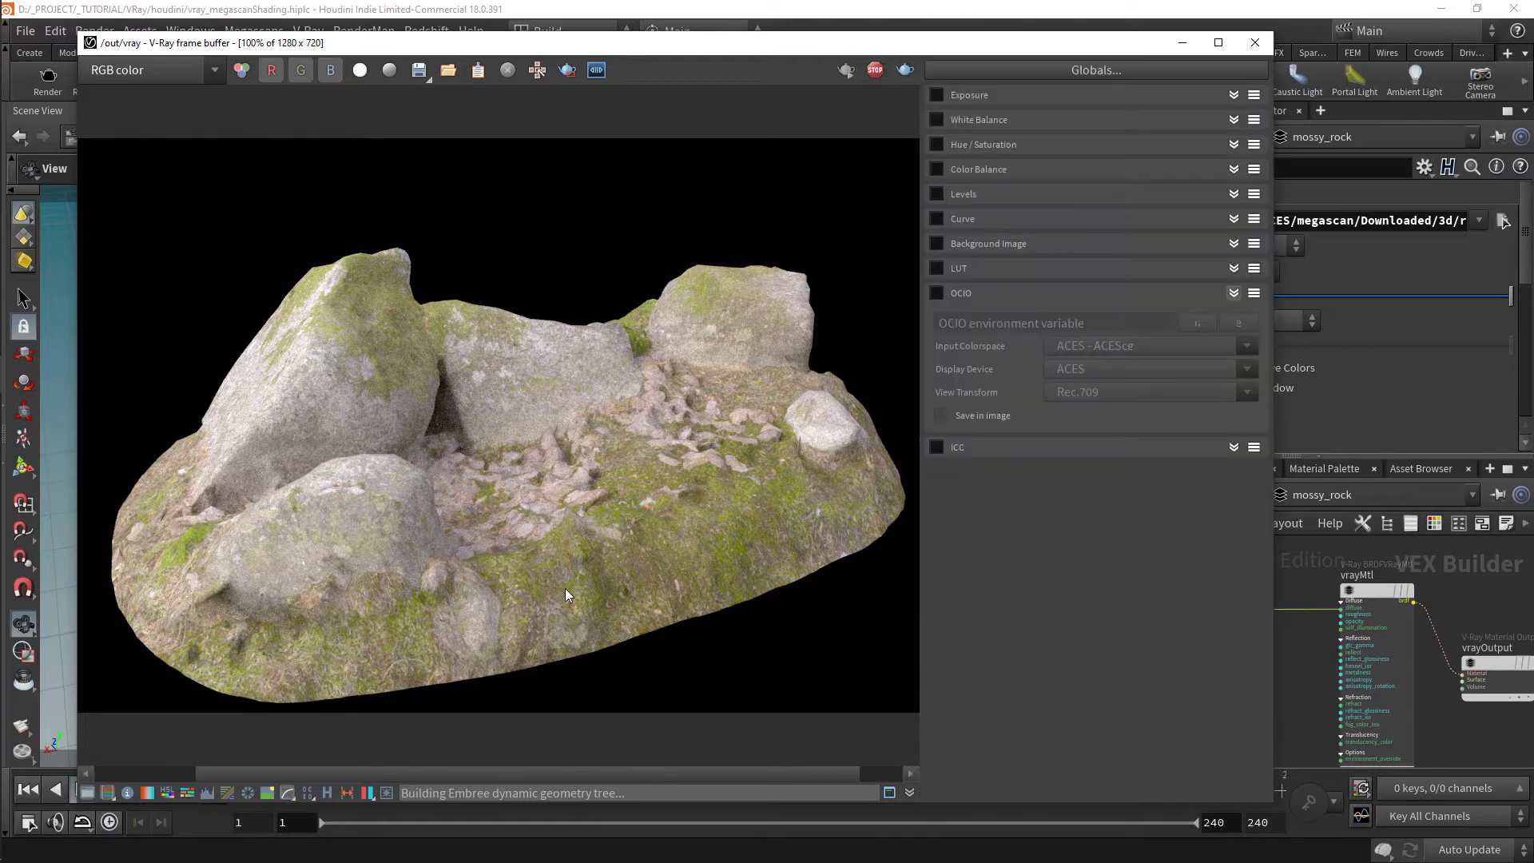
pyautogui.click(936, 293)
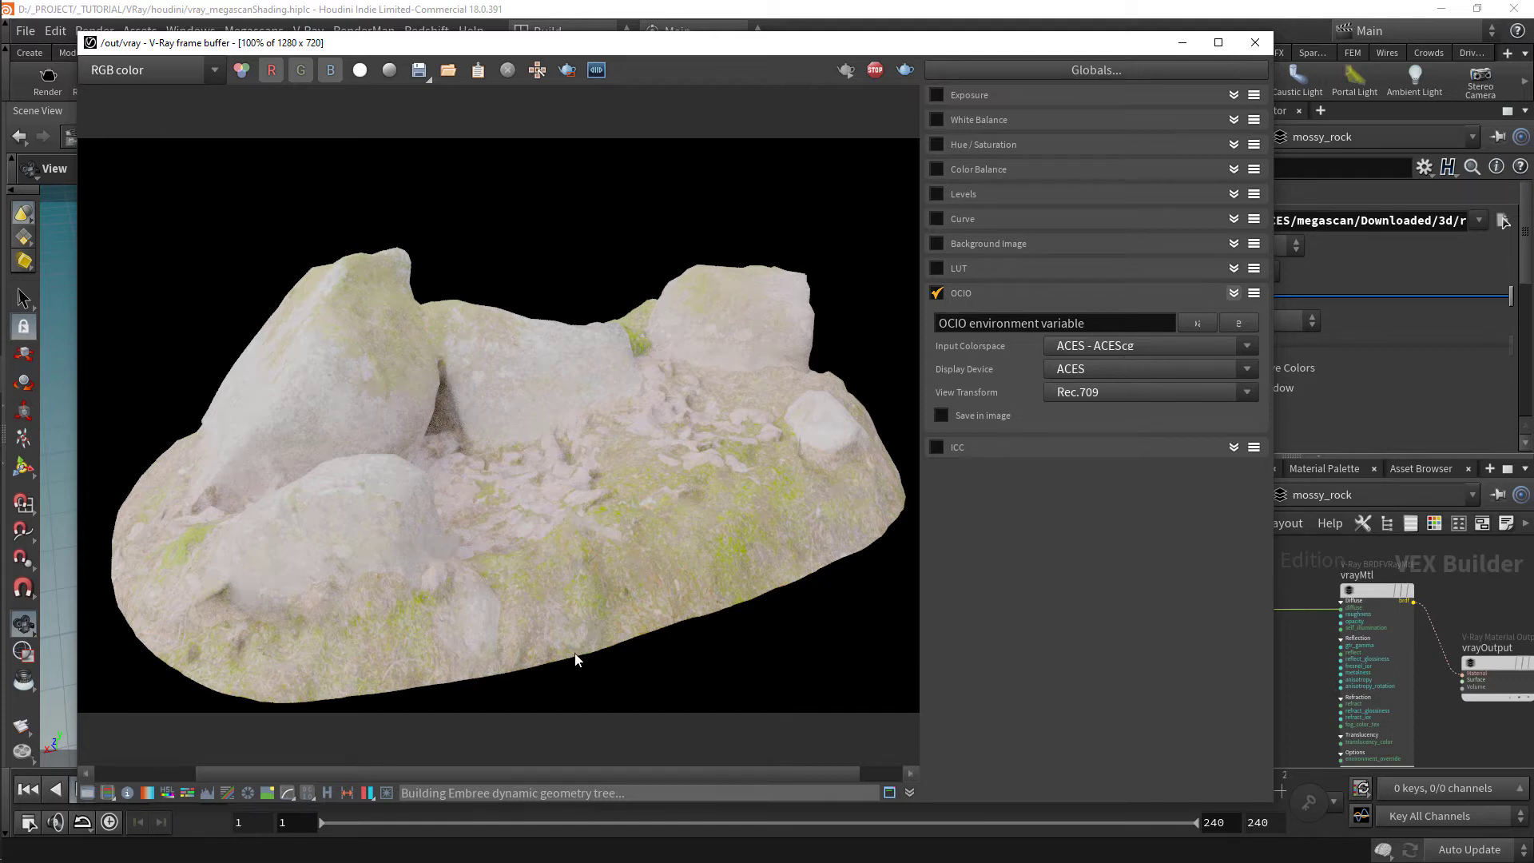
pyautogui.click(288, 794)
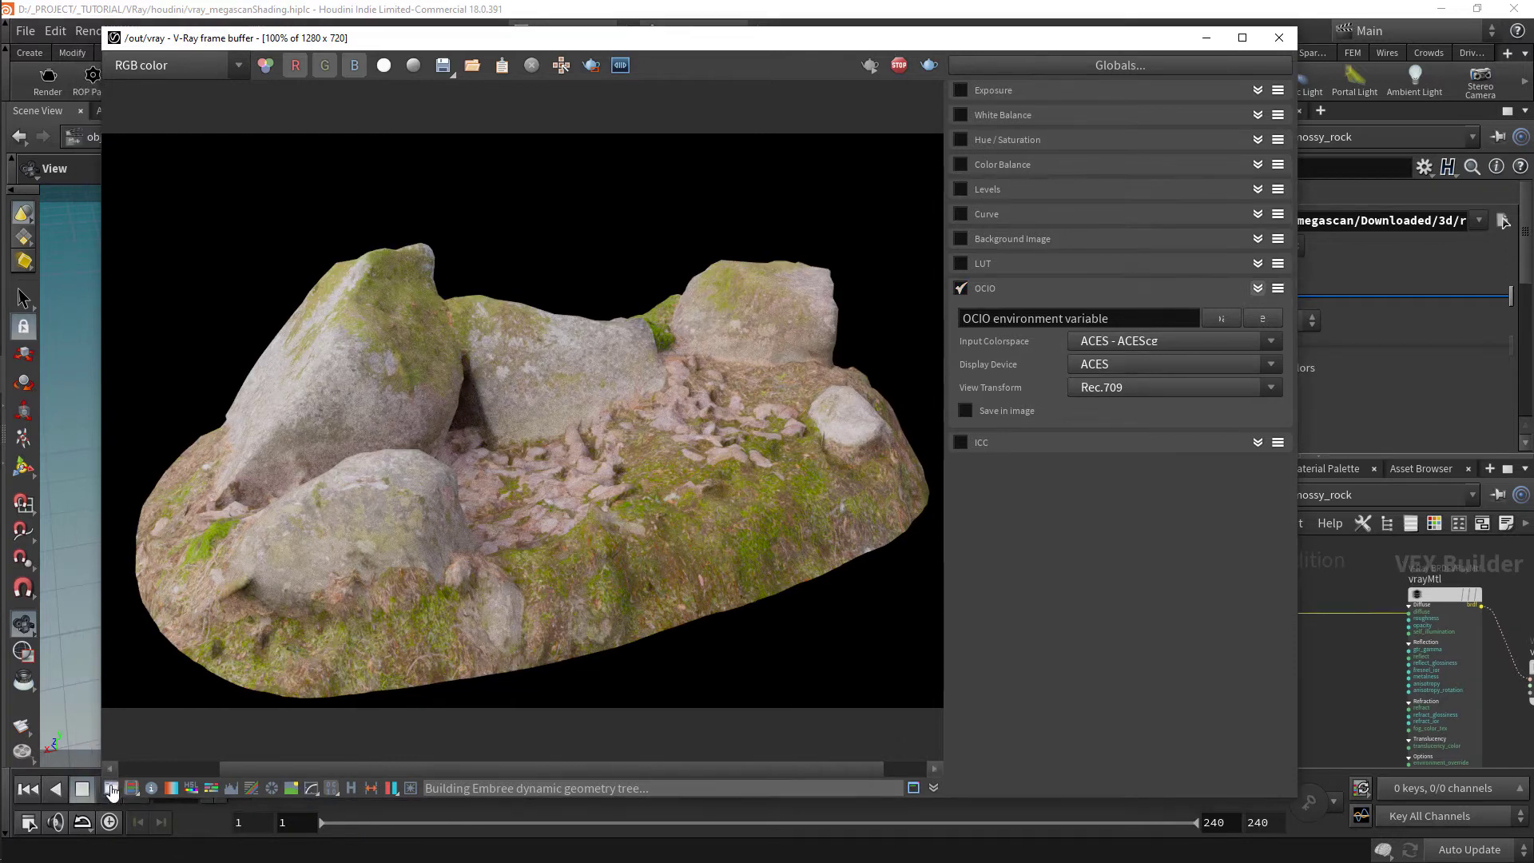
pyautogui.click(131, 789)
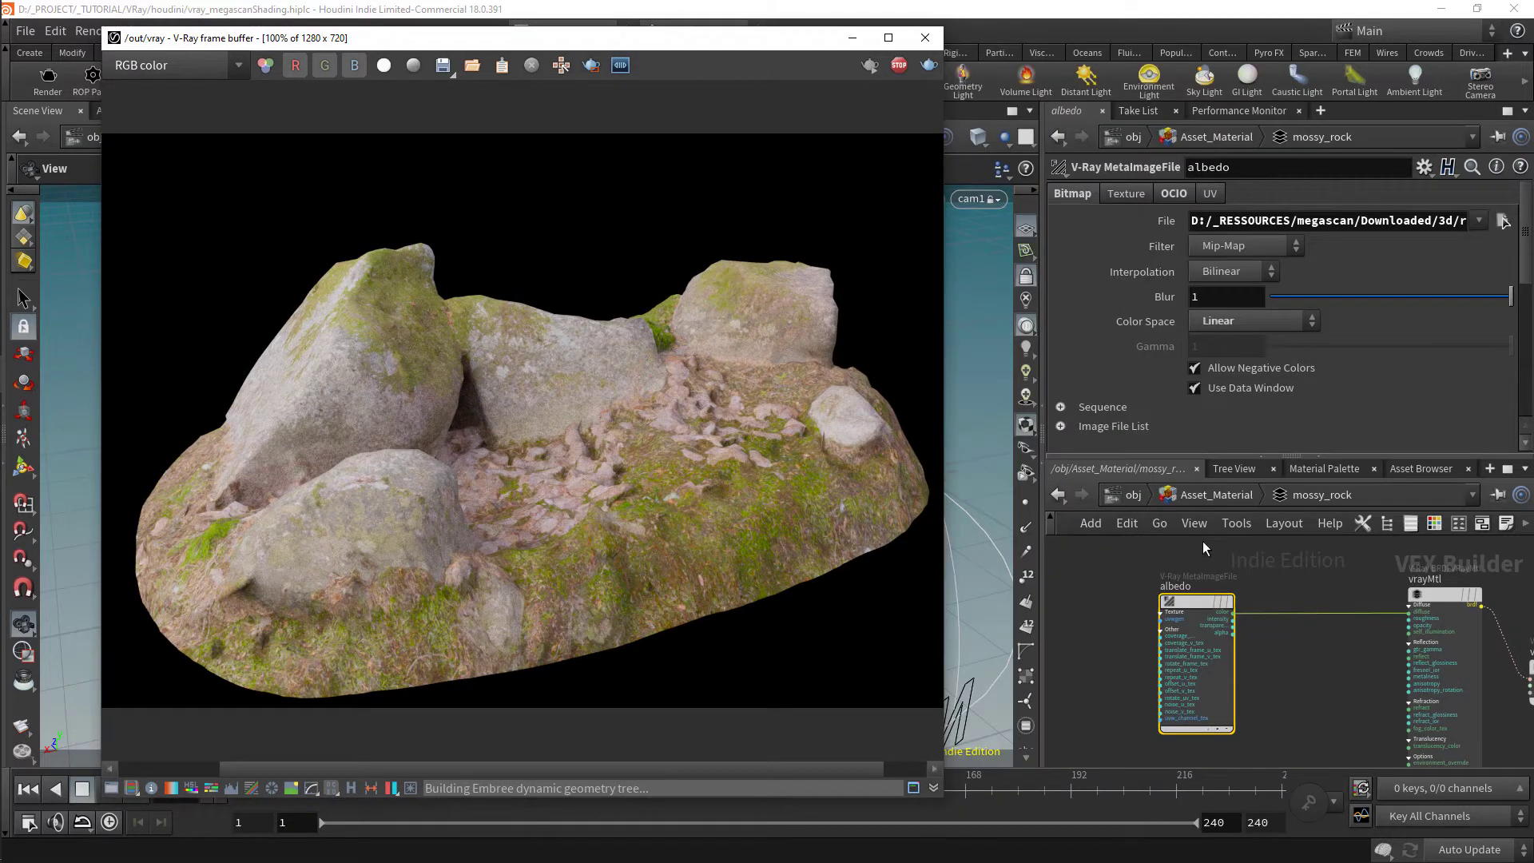
# Set the RGB color space in the vray renderer's color mapping settings to ACEScg and restart the IPR render
pyautogui.click(1133, 494)
pyautogui.click(1183, 601)
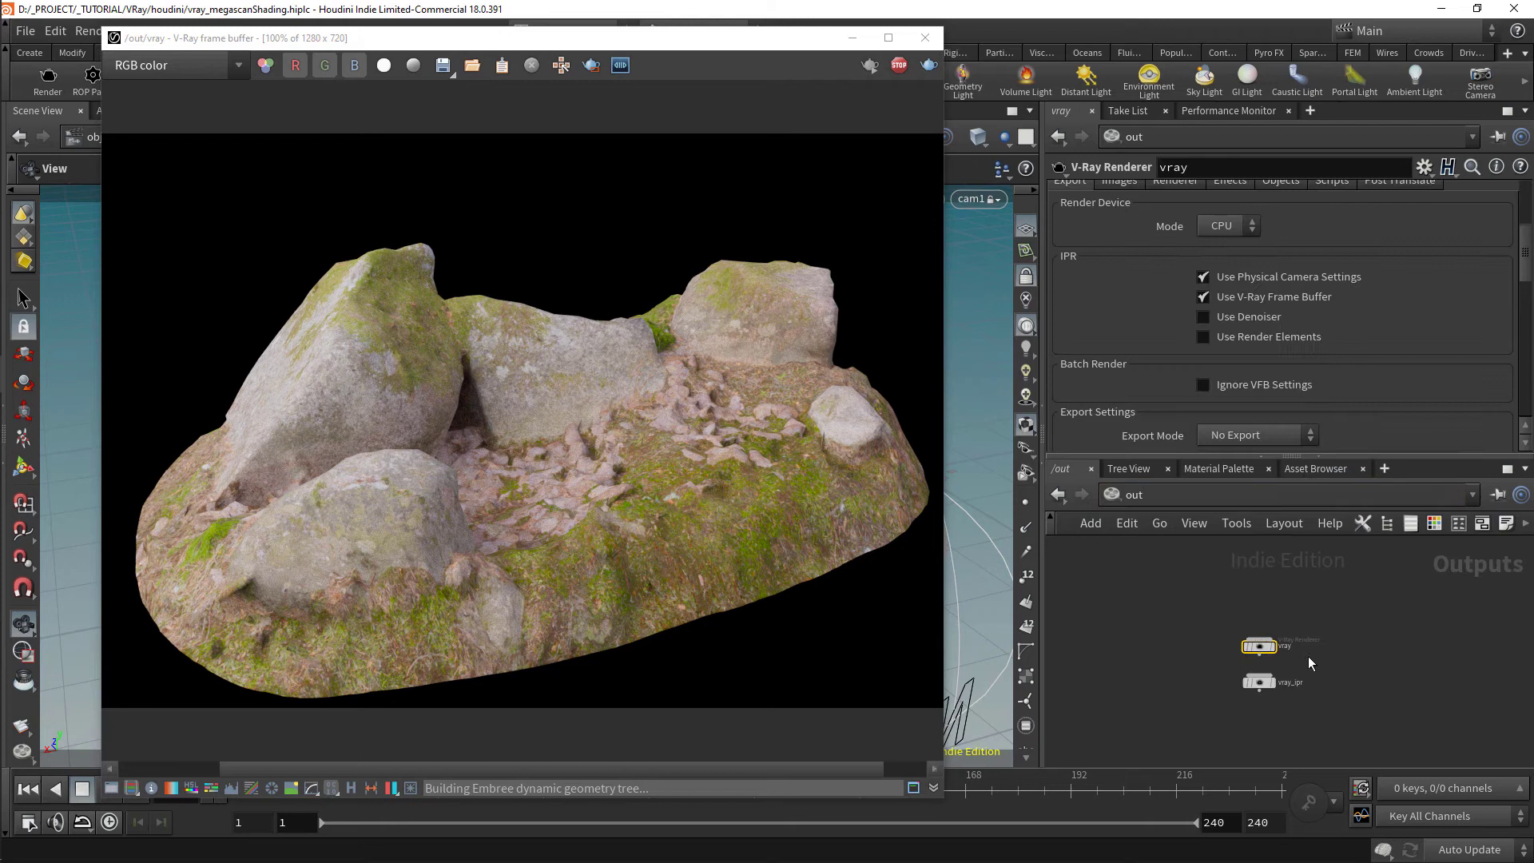
pyautogui.scroll(3, 1199, 240)
pyautogui.click(1181, 261)
pyautogui.scroll(-3, 1187, 297)
pyautogui.scroll(3, 1186, 298)
pyautogui.click(1285, 228)
pyautogui.scroll(-2, 1240, 304)
pyautogui.scroll(2, 1239, 303)
pyautogui.click(1240, 304)
pyautogui.click(1265, 361)
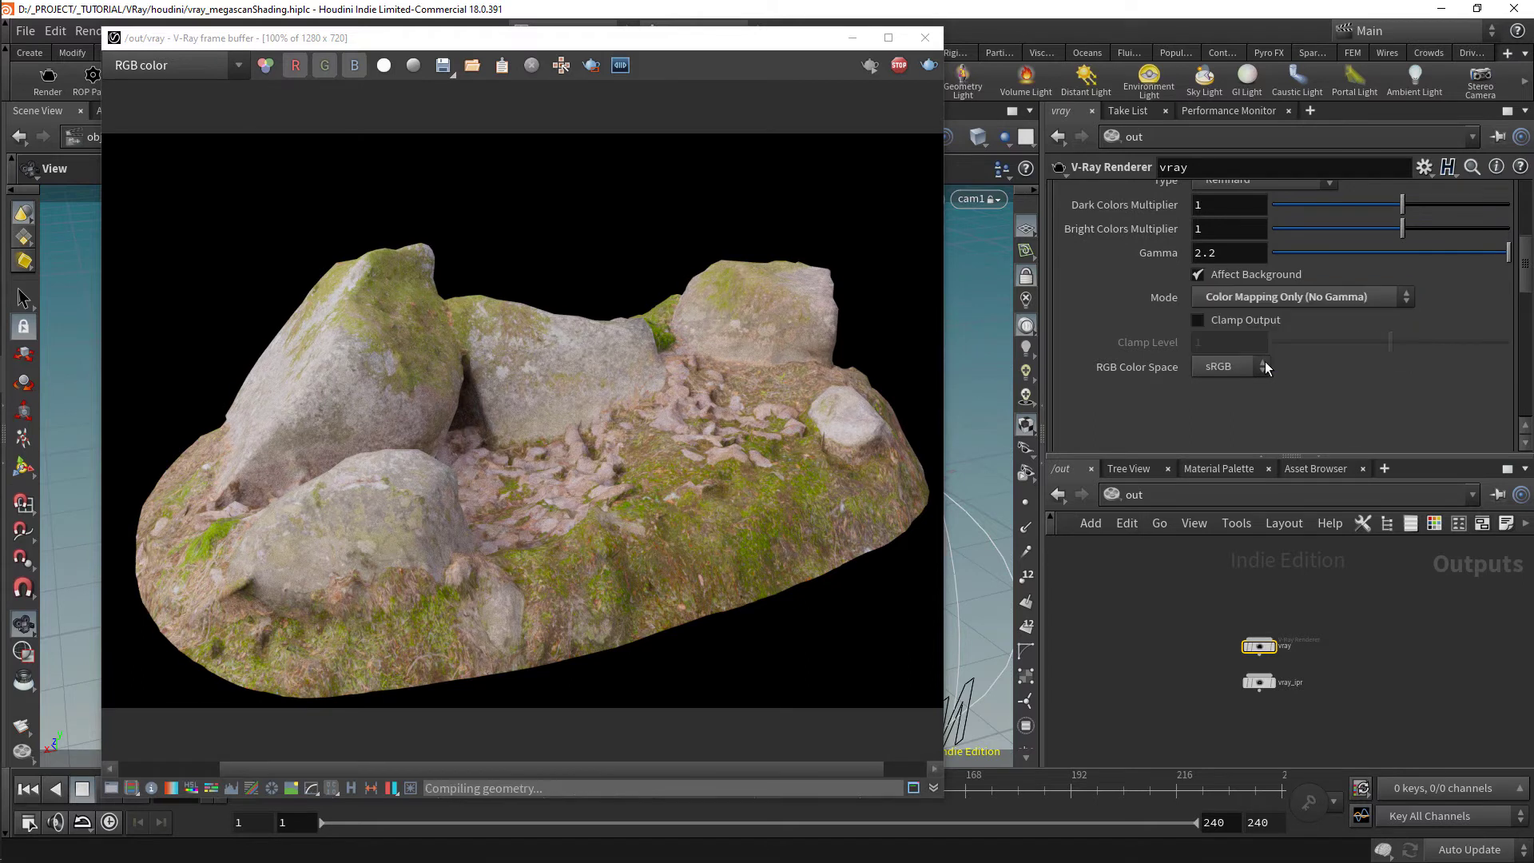
pyautogui.click(1245, 362)
pyautogui.click(1229, 406)
pyautogui.scroll(2, 1227, 408)
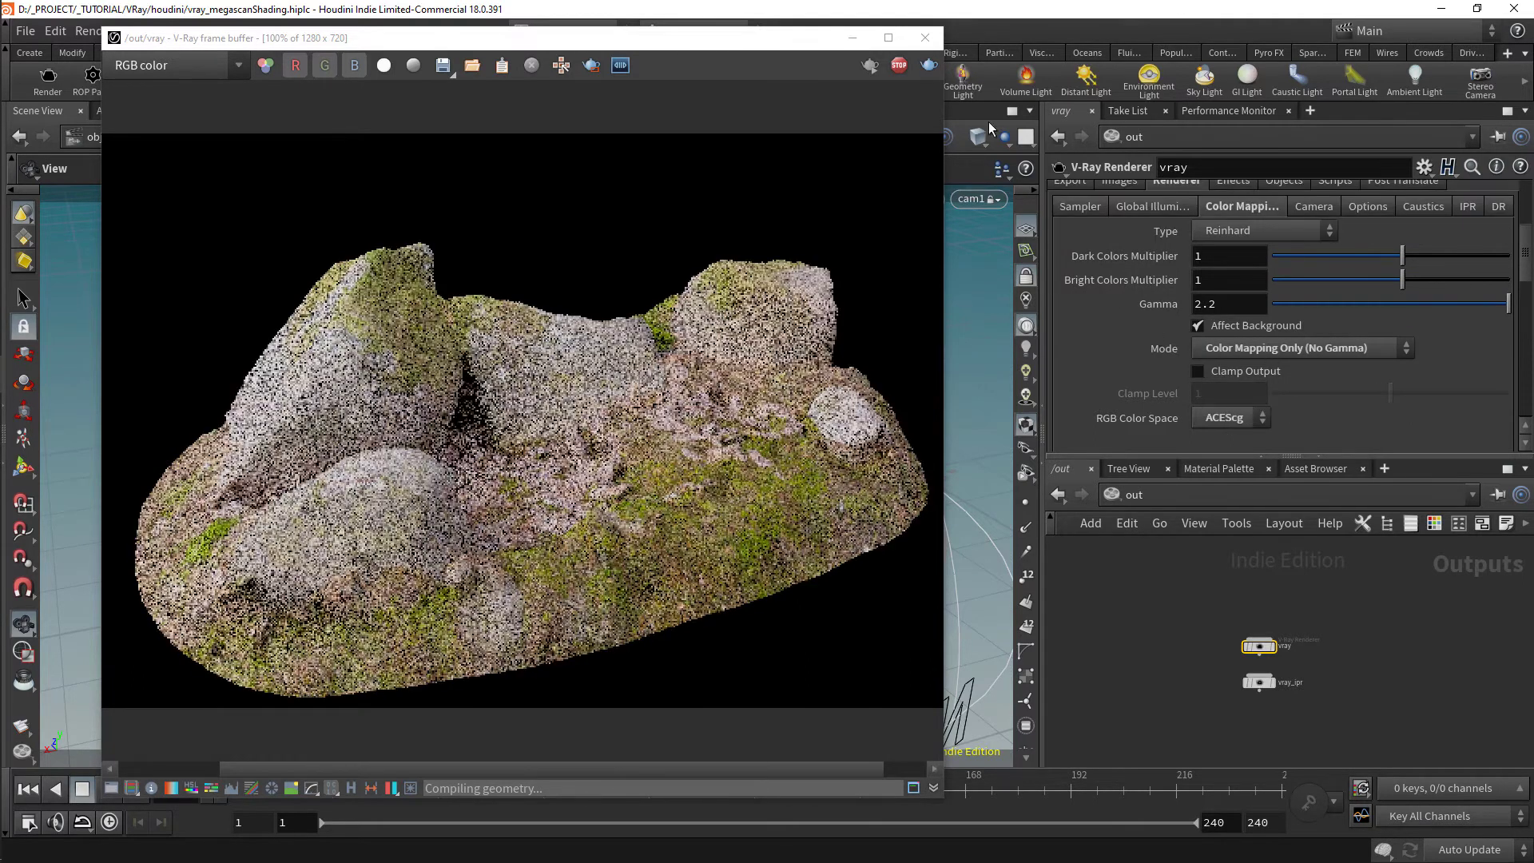
pyautogui.click(925, 38)
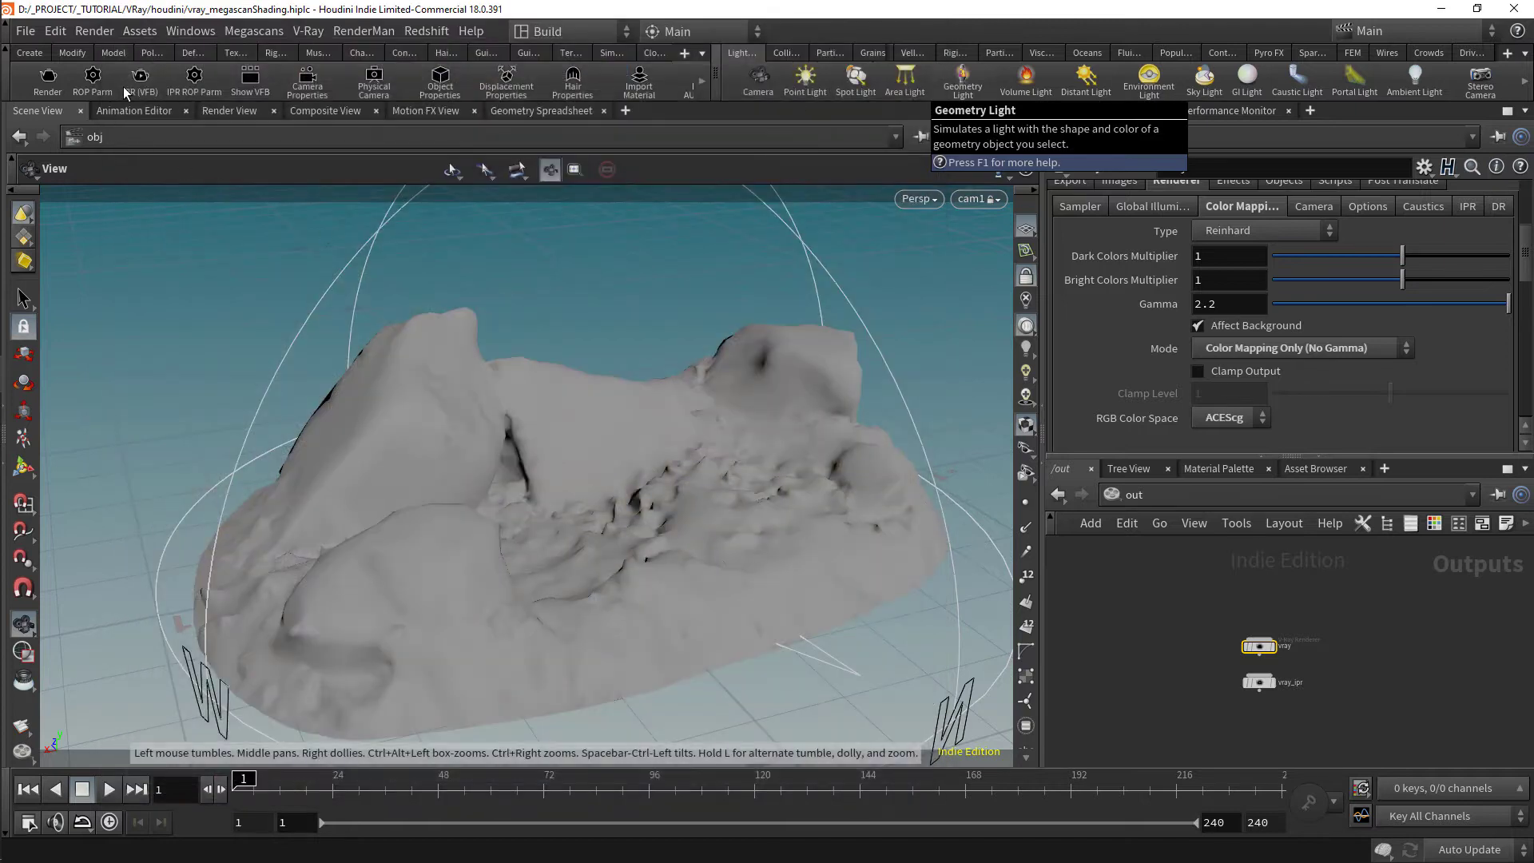
pyautogui.click(126, 84)
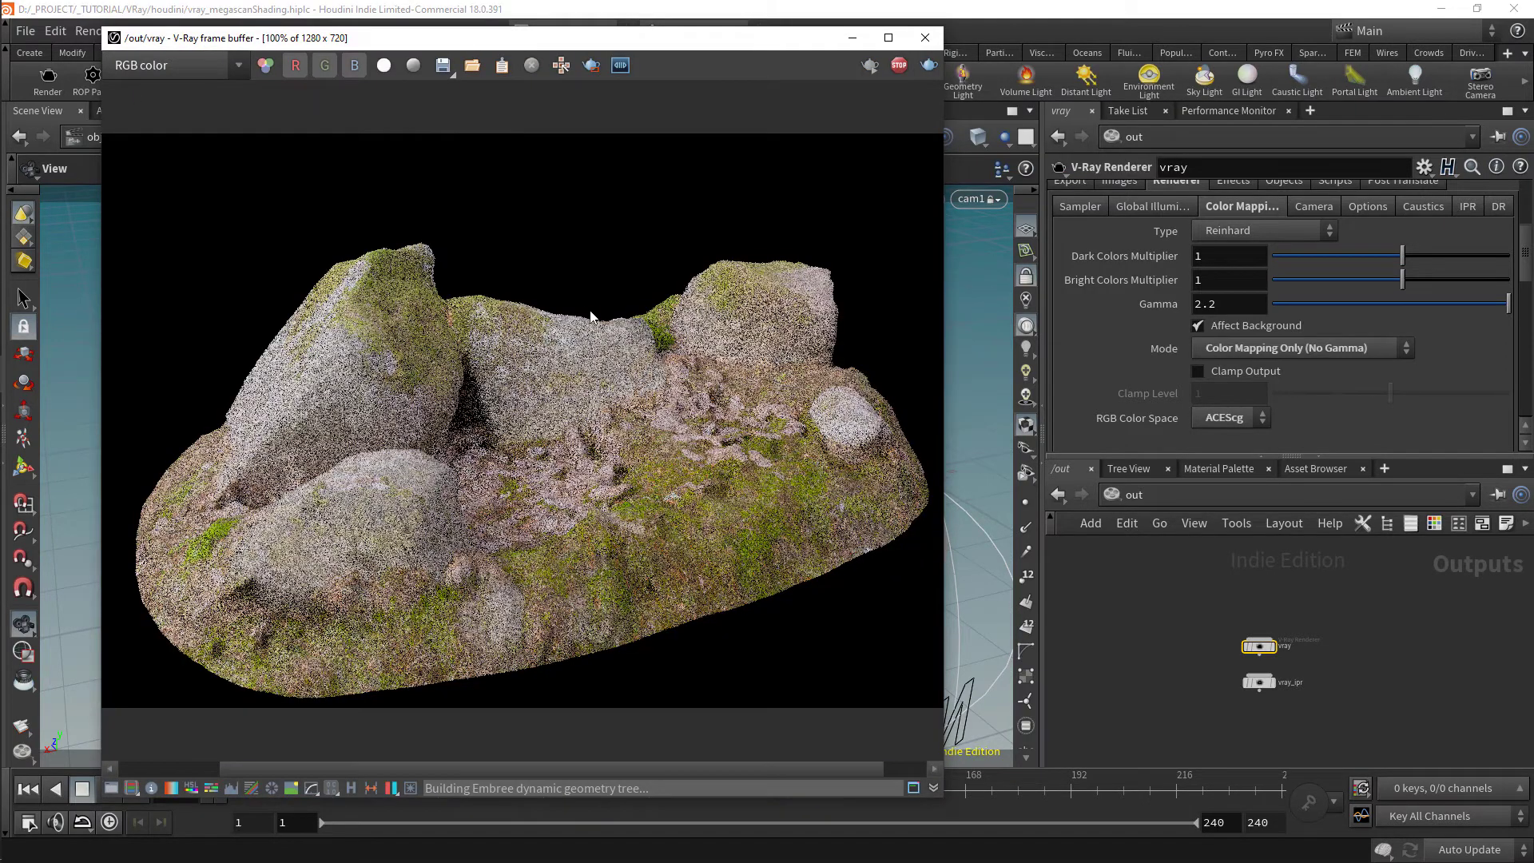
# Disable the vrayLightDome_ocercast light in the obj network
pyautogui.click(1145, 495)
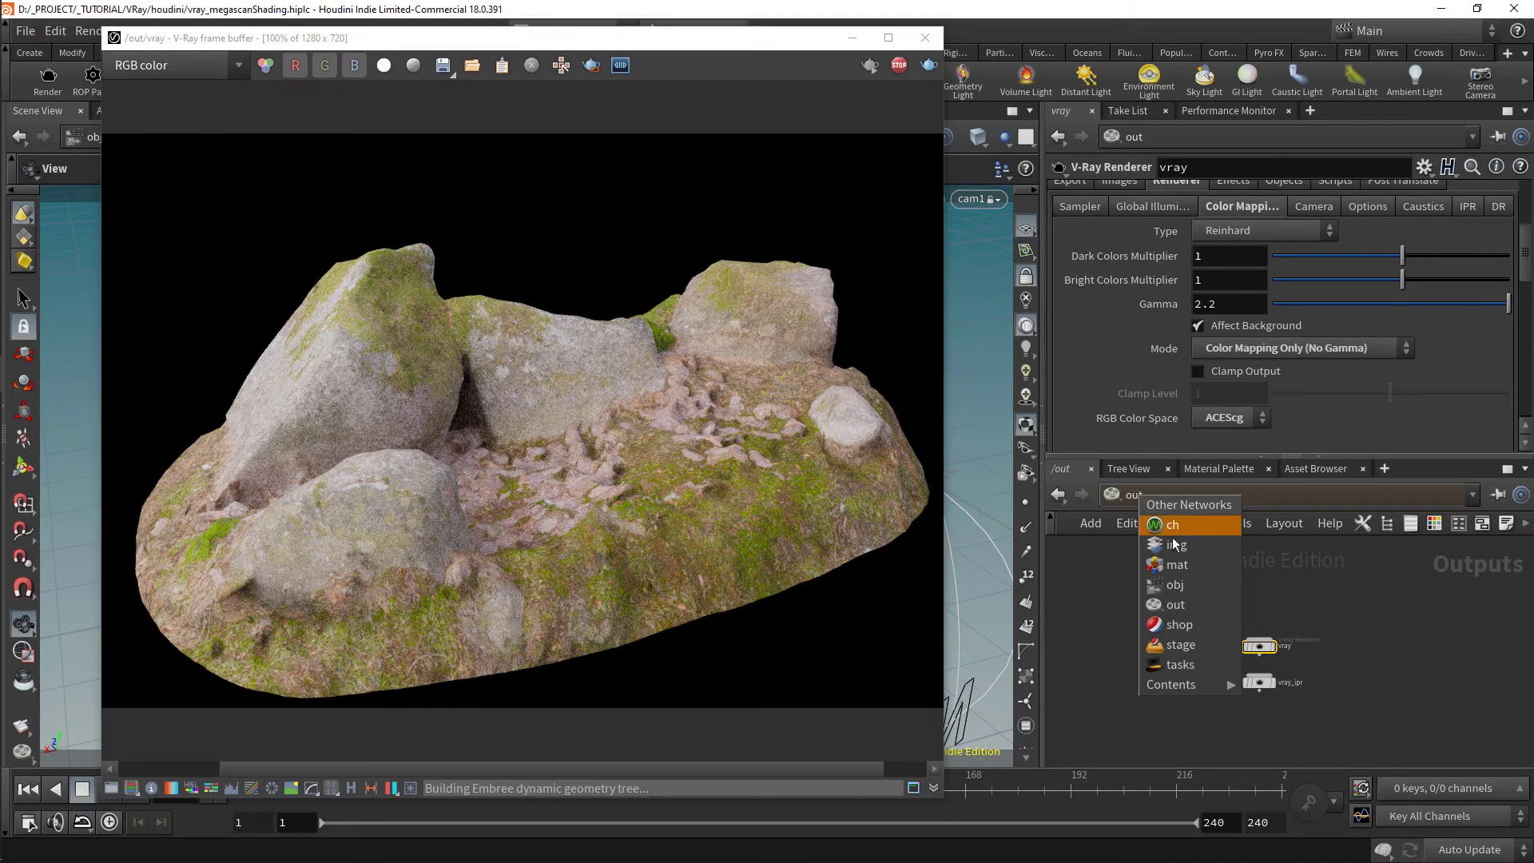
pyautogui.click(1178, 588)
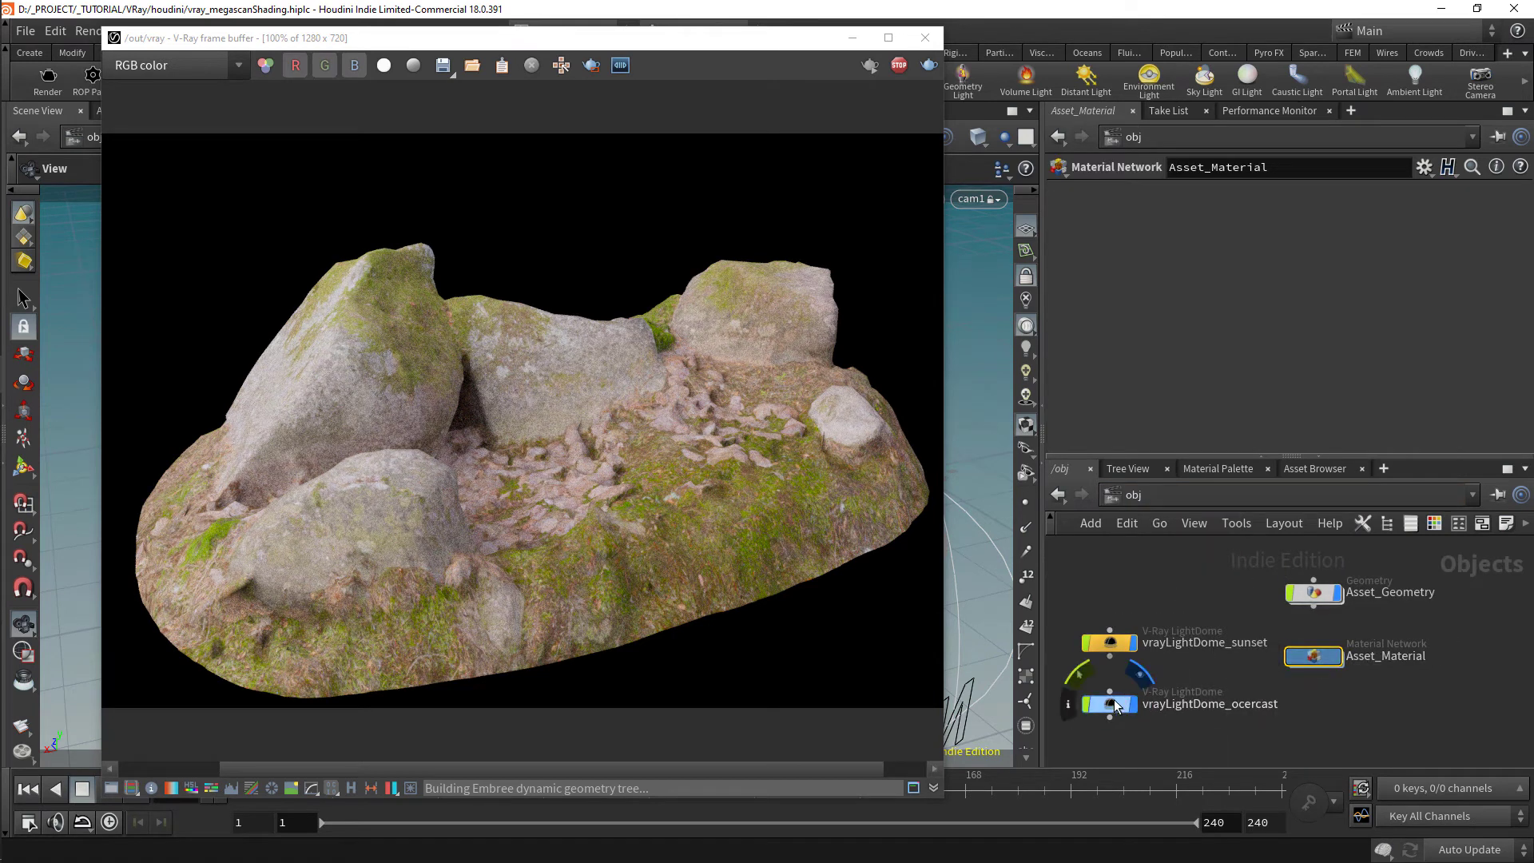
pyautogui.click(1189, 706)
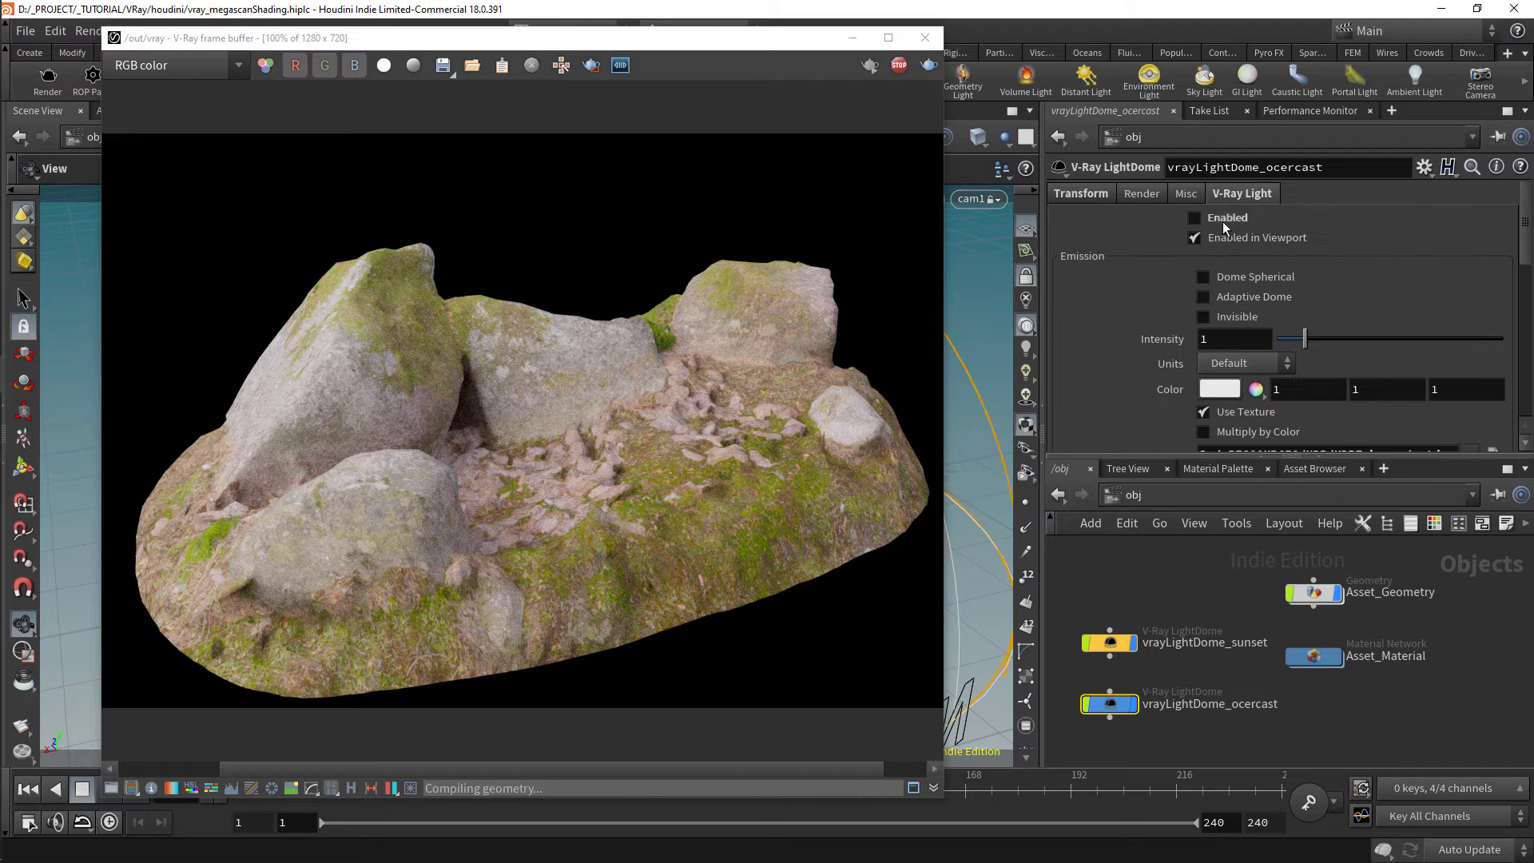
# Enable the vrayLightDome_sunset light and set its intensity to 1
pyautogui.click(1109, 642)
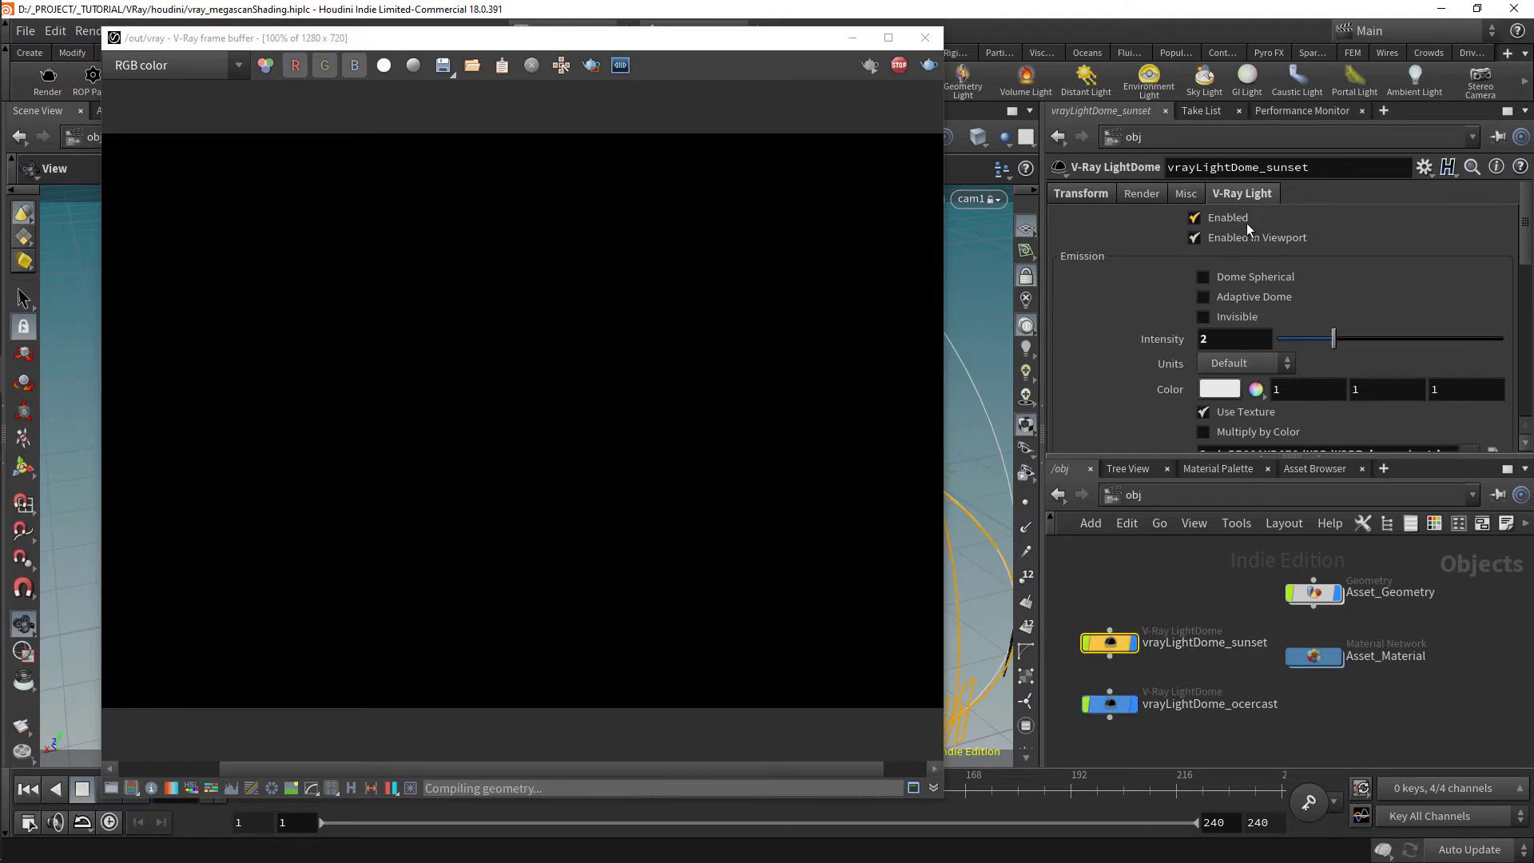
pyautogui.moveTo(1218, 340); pyautogui.dragTo(1118, 349)
pyautogui.write('1.5')
pyautogui.press('Return')
pyautogui.keyDown('ctrl'); pyautogui.middleClick(1172, 342); pyautogui.keyUp('ctrl')
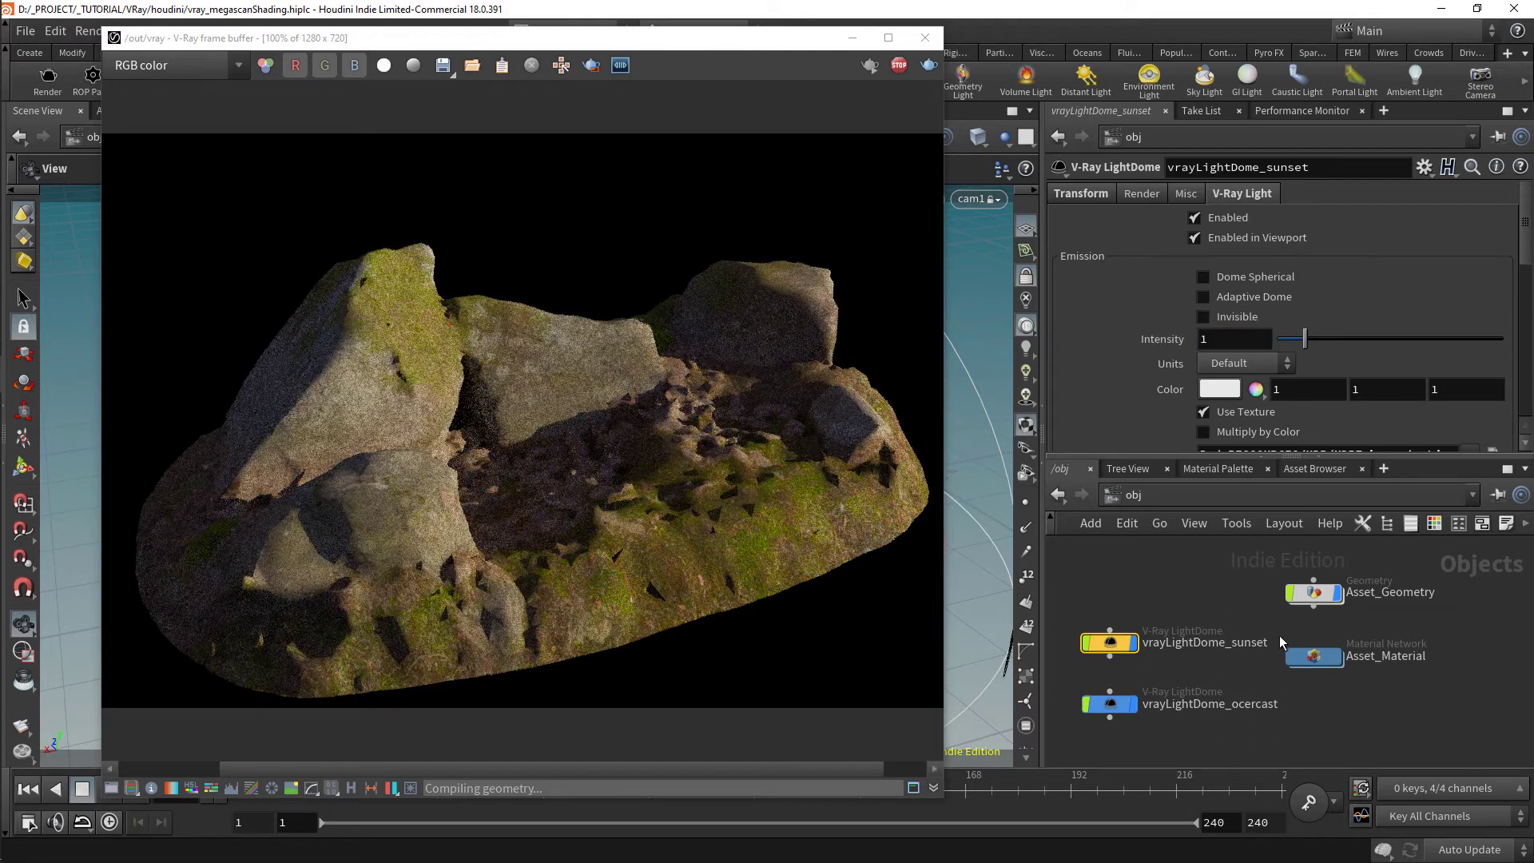
# Inside the mossy_rock material, paste a copy of the albedo image file node below it and rename the copy normal
pyautogui.doubleClick(1314, 657)
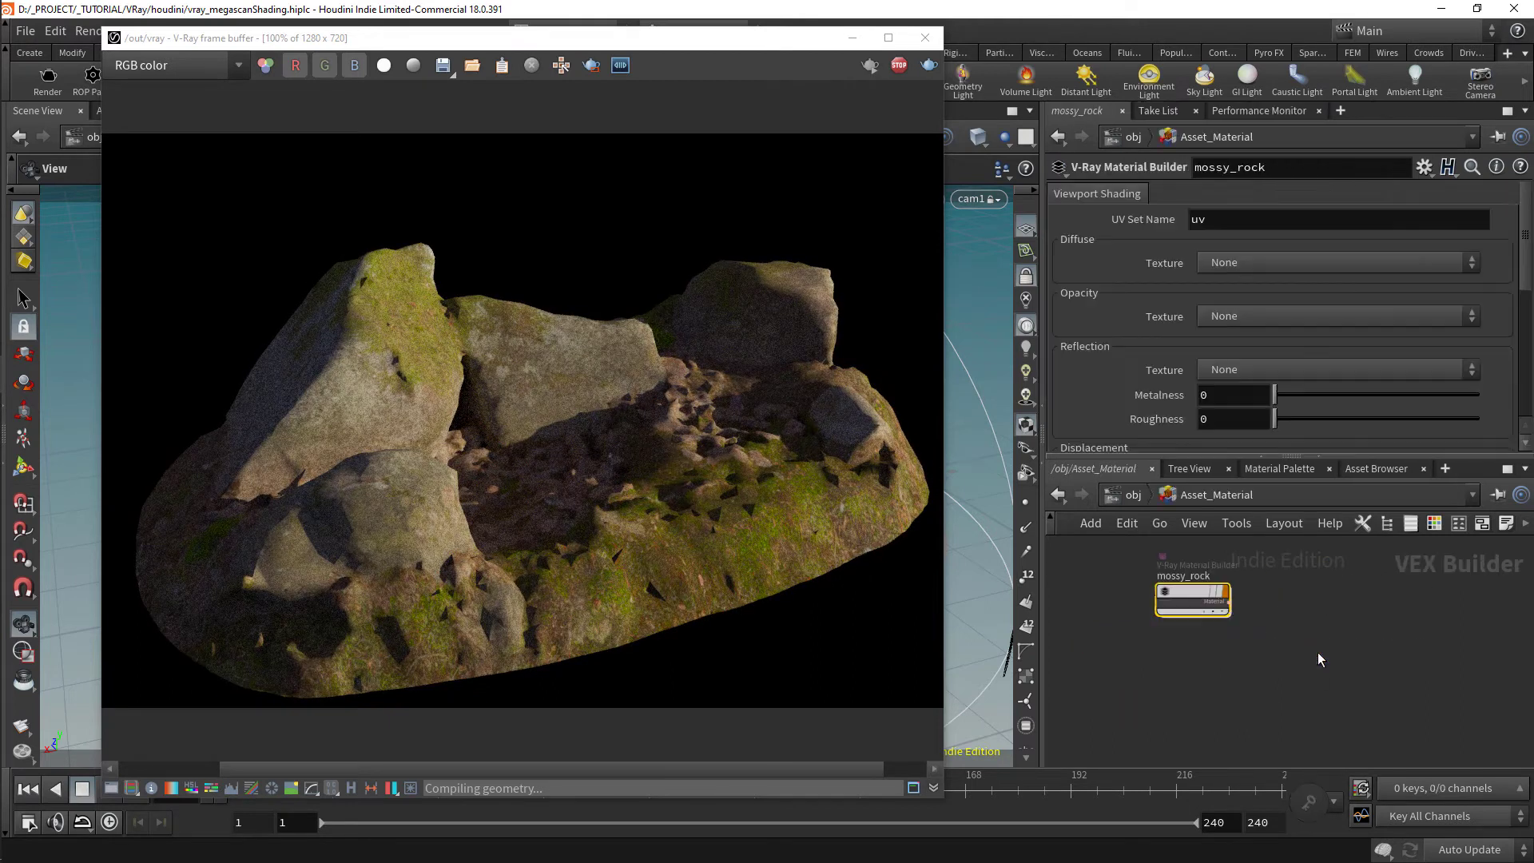
pyautogui.doubleClick(1223, 612)
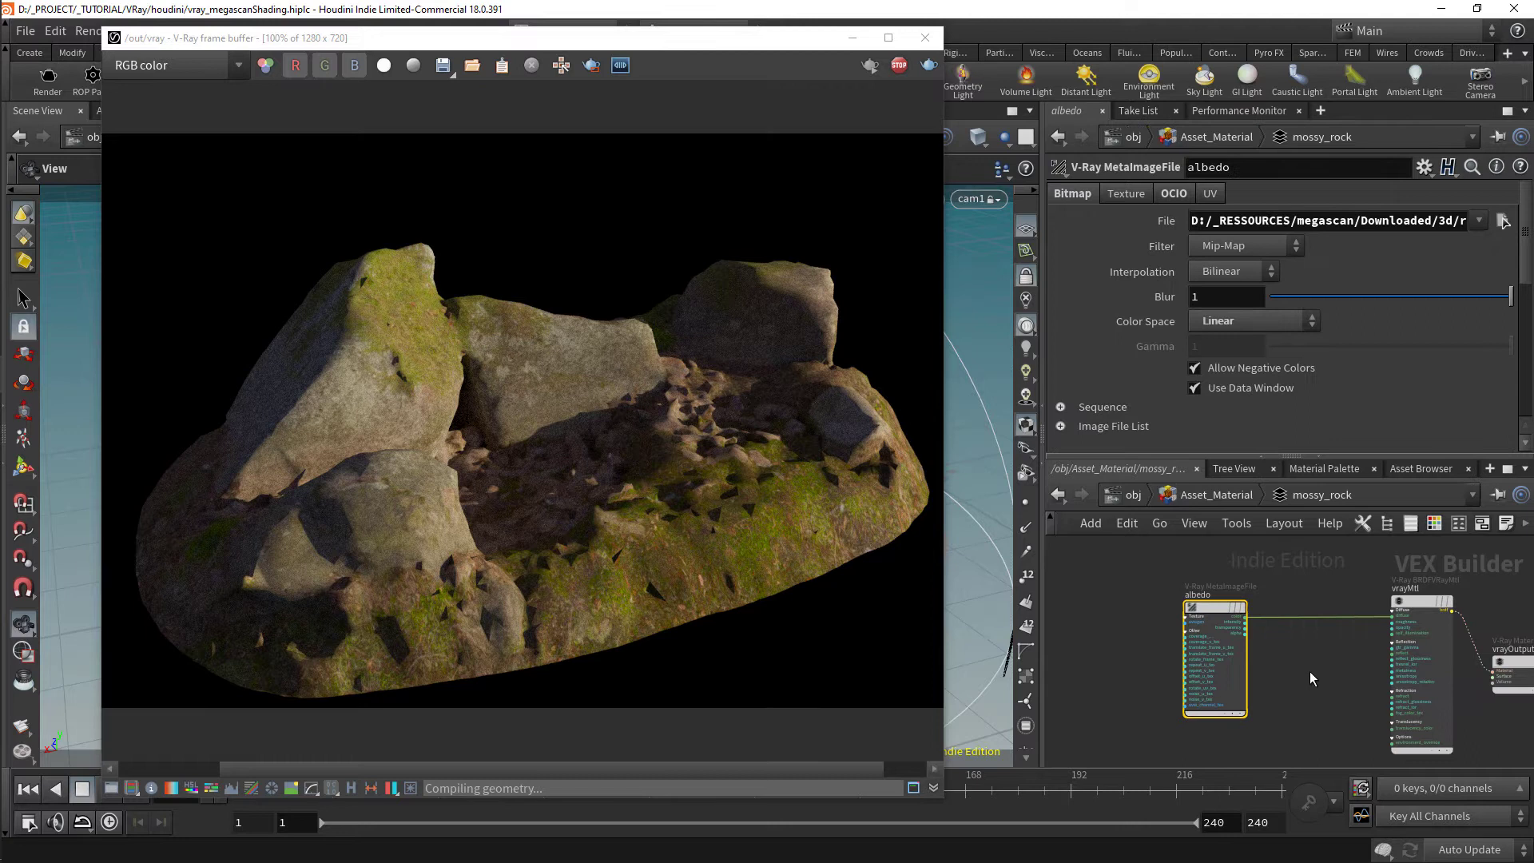
pyautogui.moveTo(1247, 717); pyautogui.dragTo(1182, 601, button='middle')
pyautogui.hotkey('ctrl', 'v')
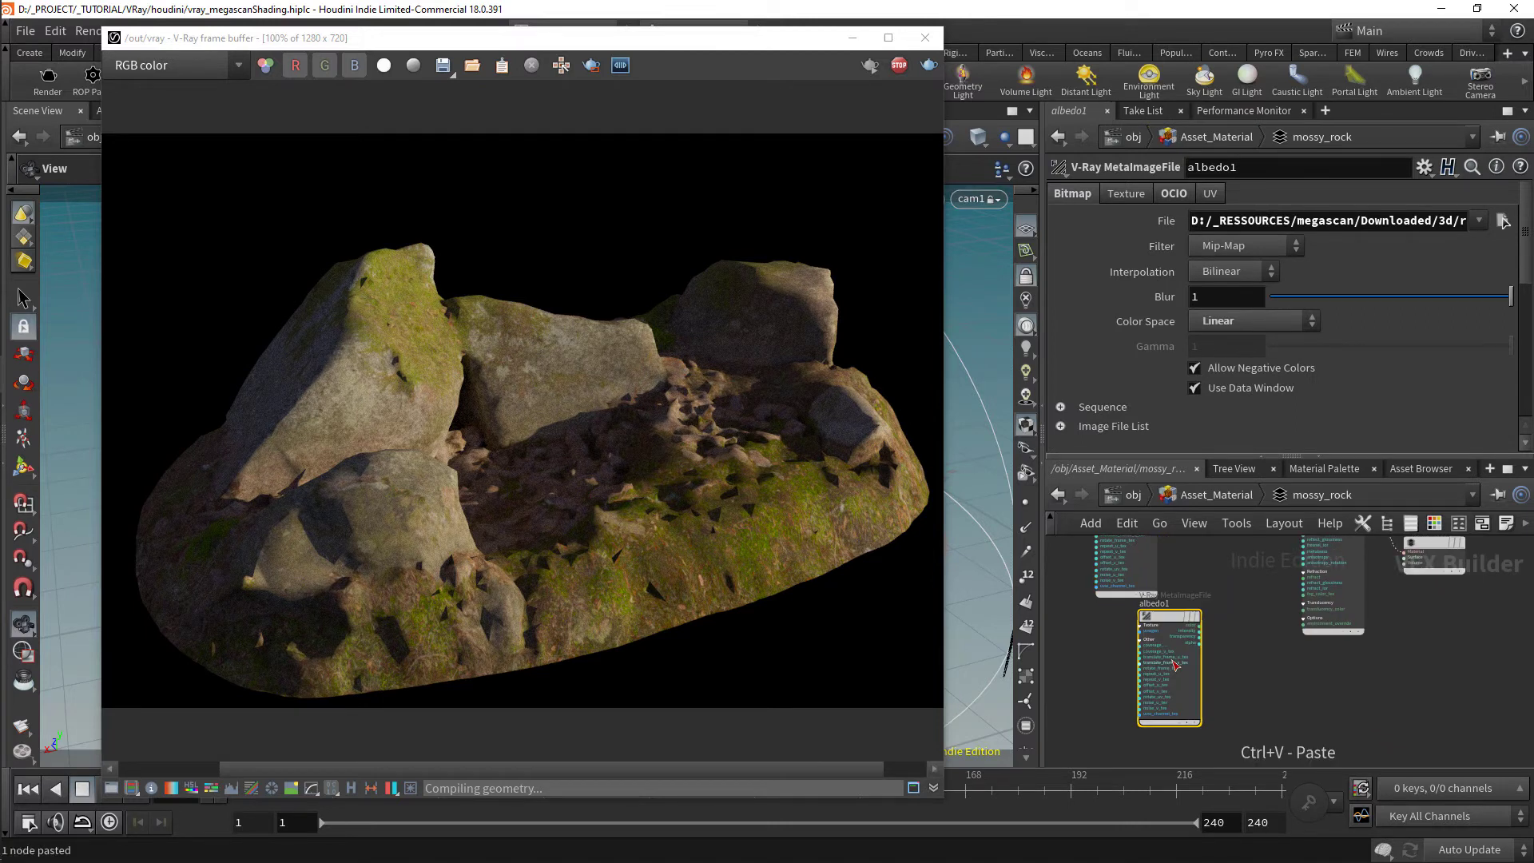
pyautogui.moveTo(1170, 620); pyautogui.dragTo(1221, 674)
pyautogui.scroll(3, 1221, 675)
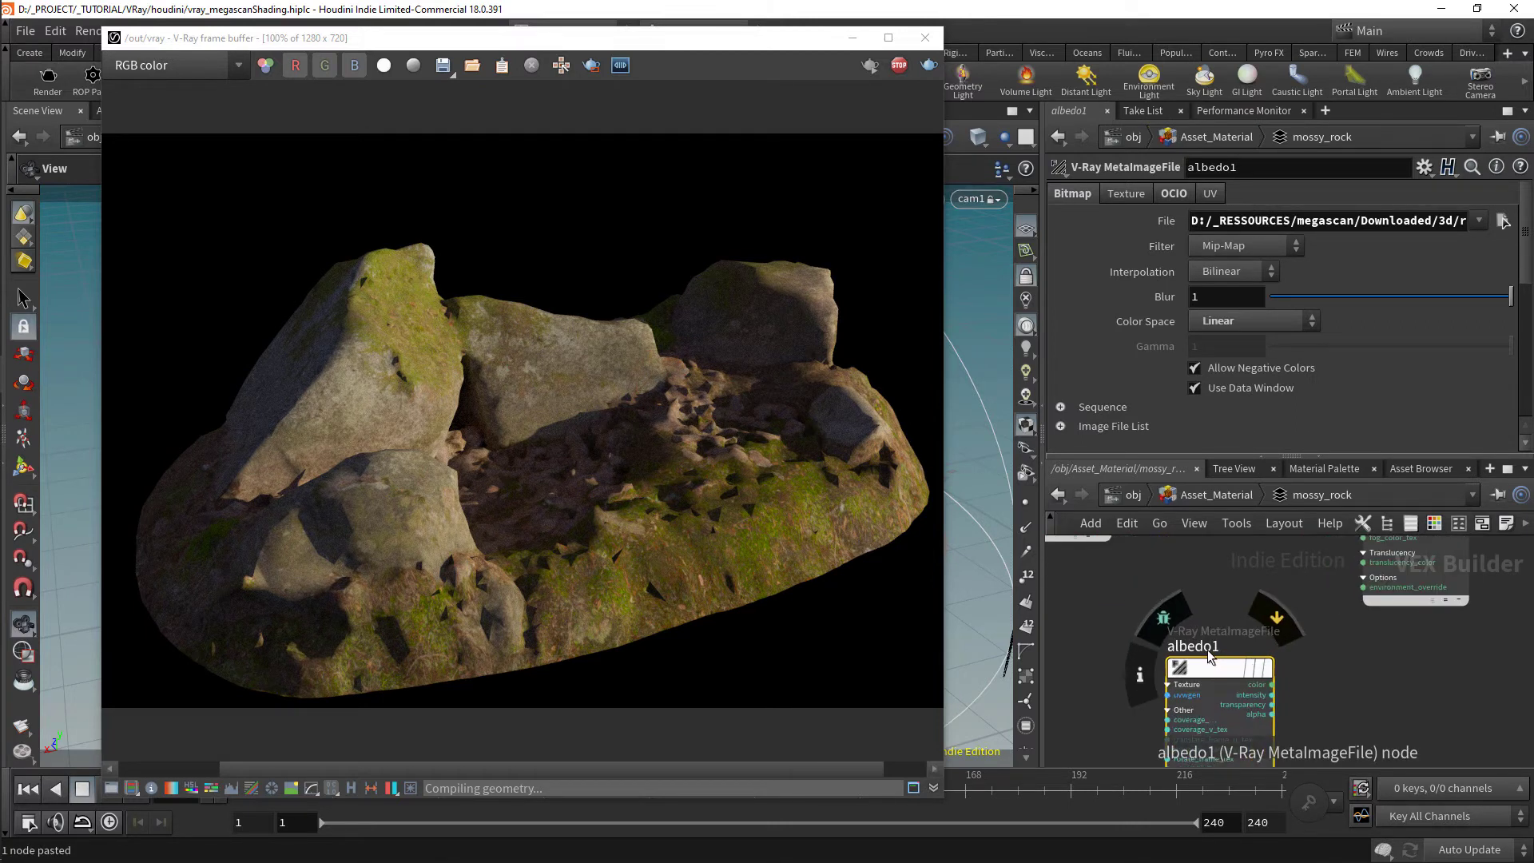
pyautogui.doubleClick(1207, 648)
pyautogui.write('normal')
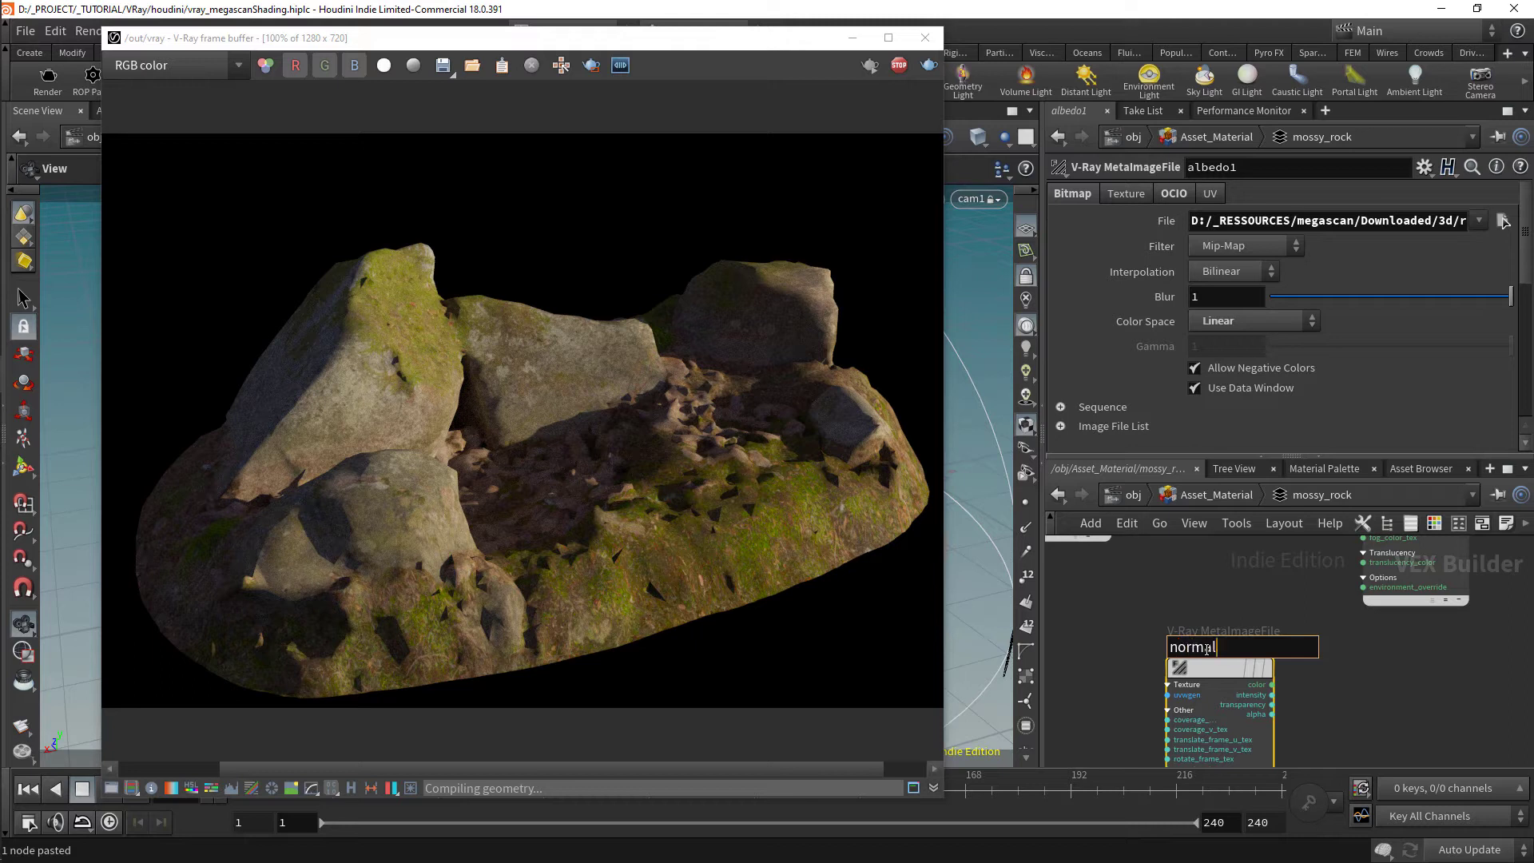
pyautogui.press('Return')
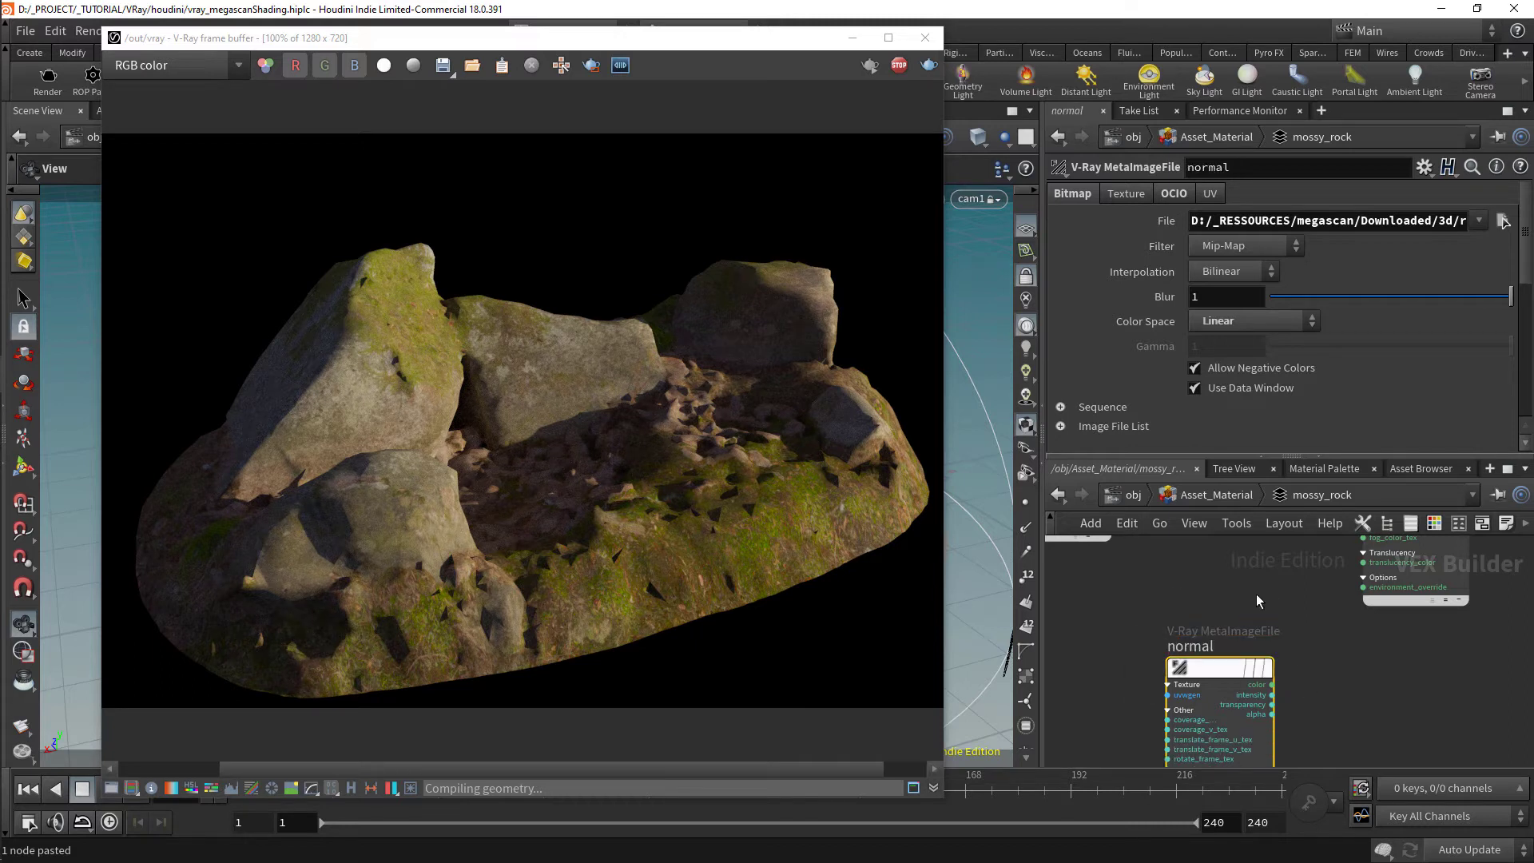
# Load the asset's normal map texture into the normal image file node
pyautogui.click(1504, 221)
pyautogui.click(1121, 287)
pyautogui.click(1406, 748)
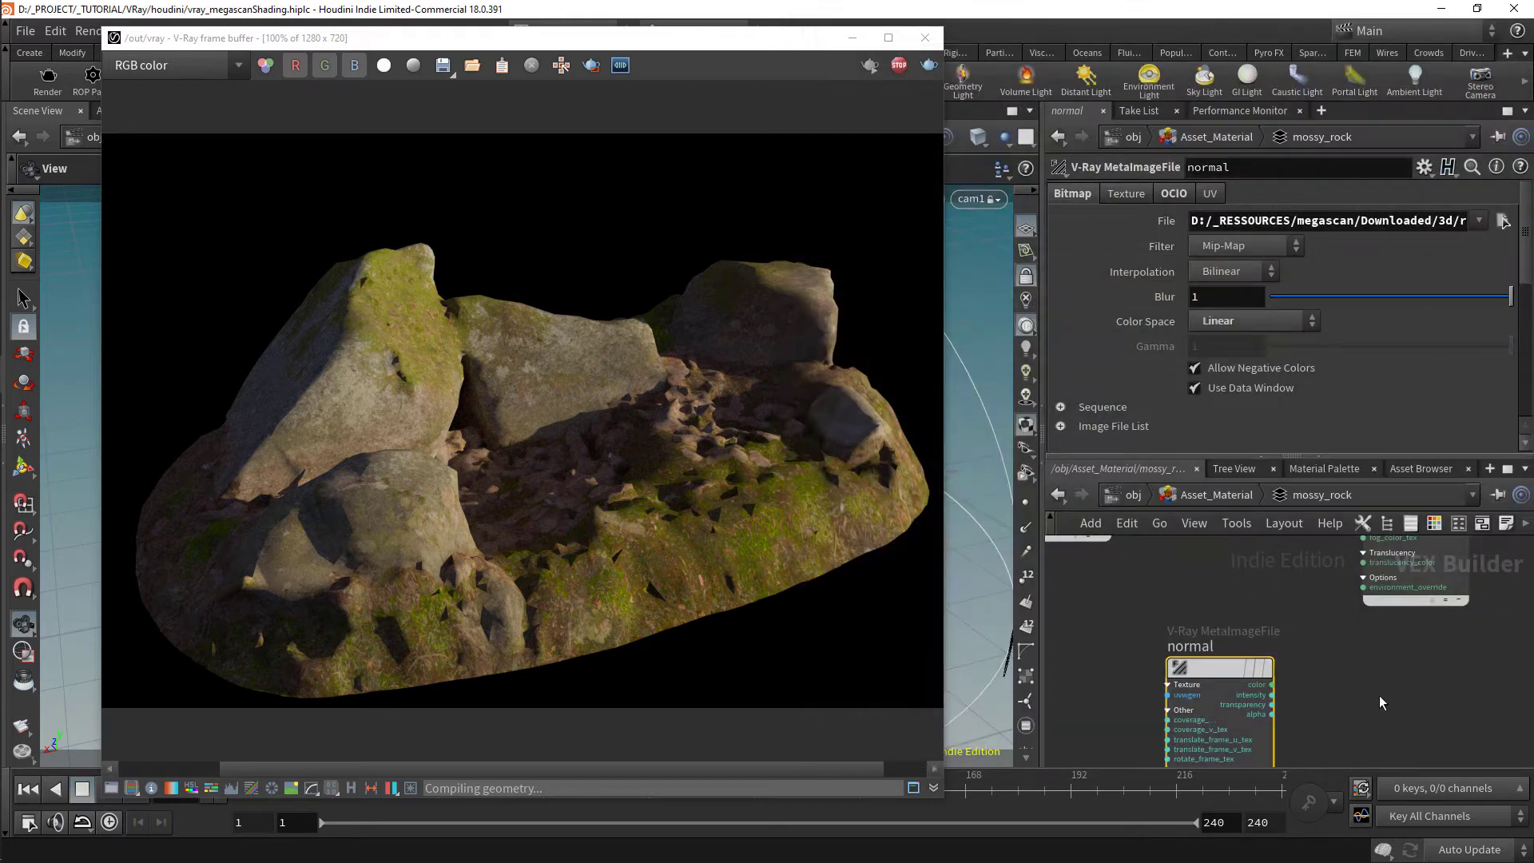
# Insert a V-Ray BRDFBump node on the wire between vrayMtl and vrayOutput
pyautogui.moveTo(1349, 693); pyautogui.dragTo(1221, 689, button='middle')
pyautogui.scroll(-3, 1221, 689)
pyautogui.moveTo(1380, 570); pyautogui.dragTo(1449, 596)
pyautogui.press('Tab')
pyautogui.write('bump')
pyautogui.press('Down')
pyautogui.press('Return')
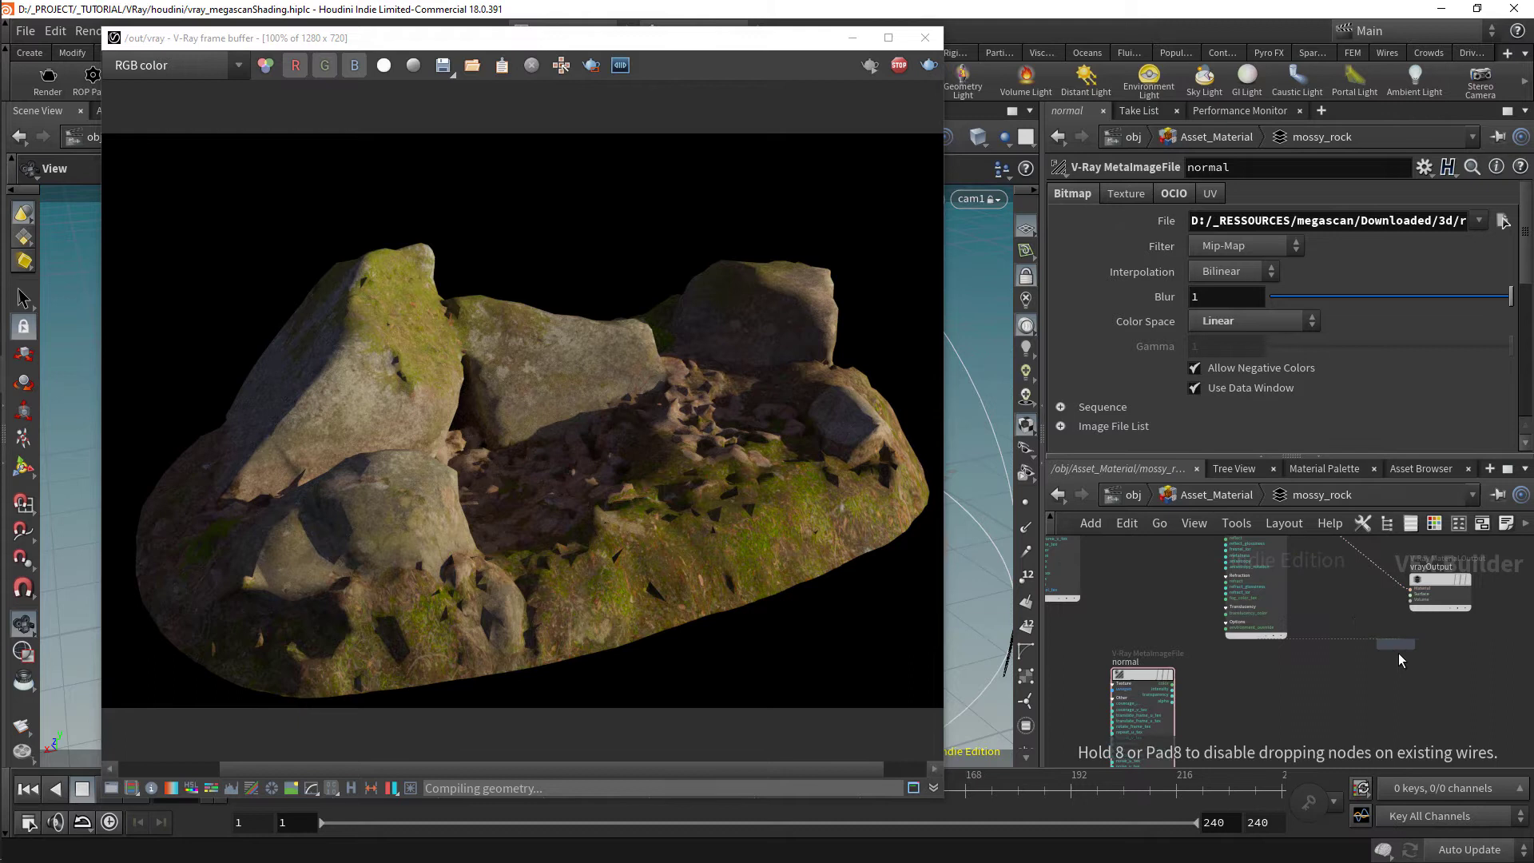
pyautogui.click(1352, 601)
# Connect the normal node's color output to bump's bump_tex_color input and route the wire through a dot below vrayMtl
pyautogui.scroll(2, 1368, 617)
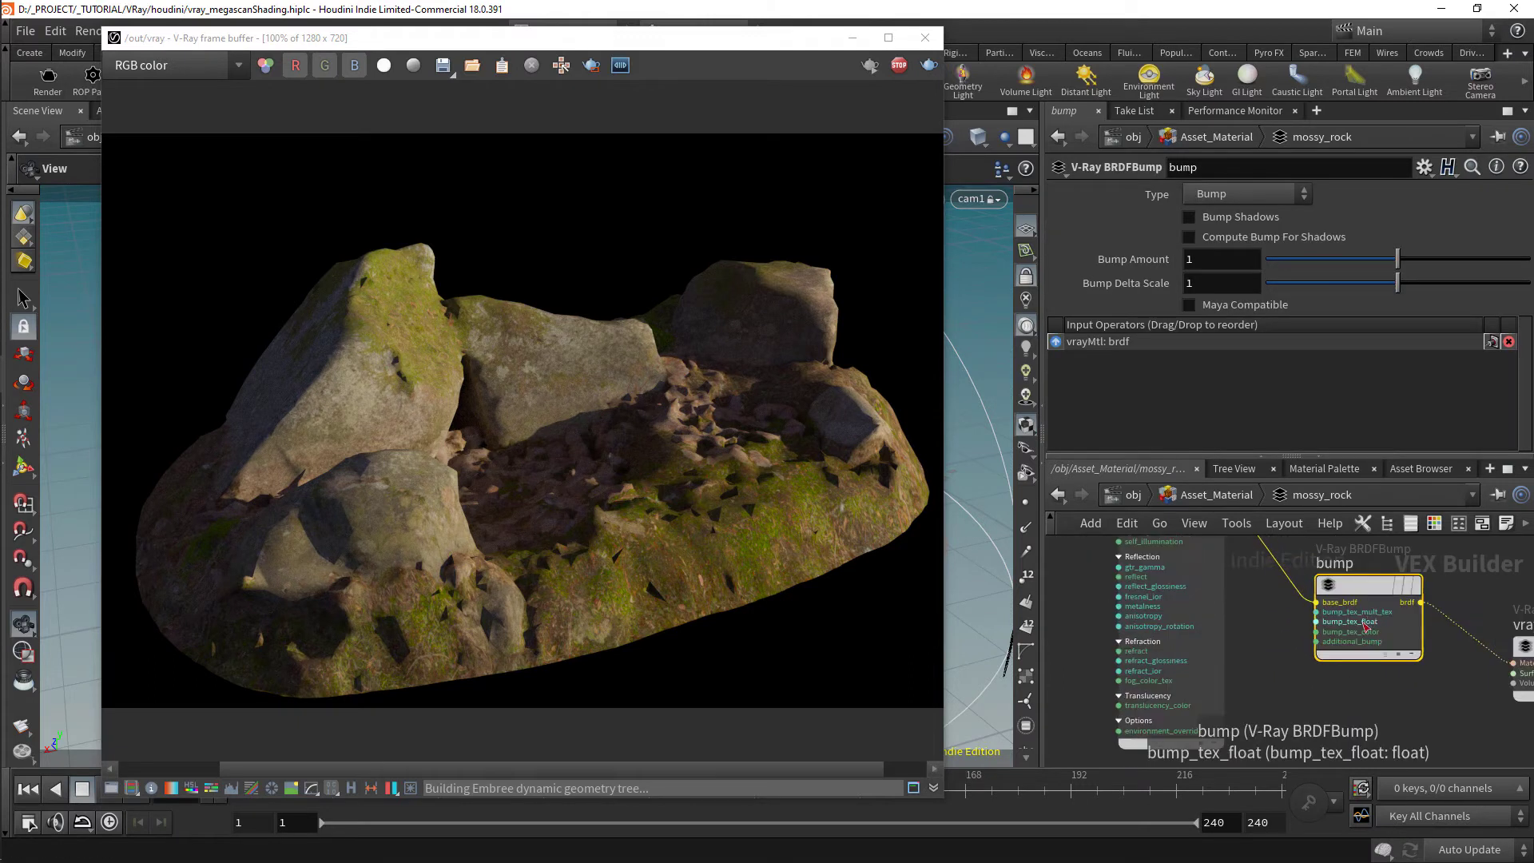
pyautogui.click(1328, 630)
pyautogui.scroll(4, 1327, 631)
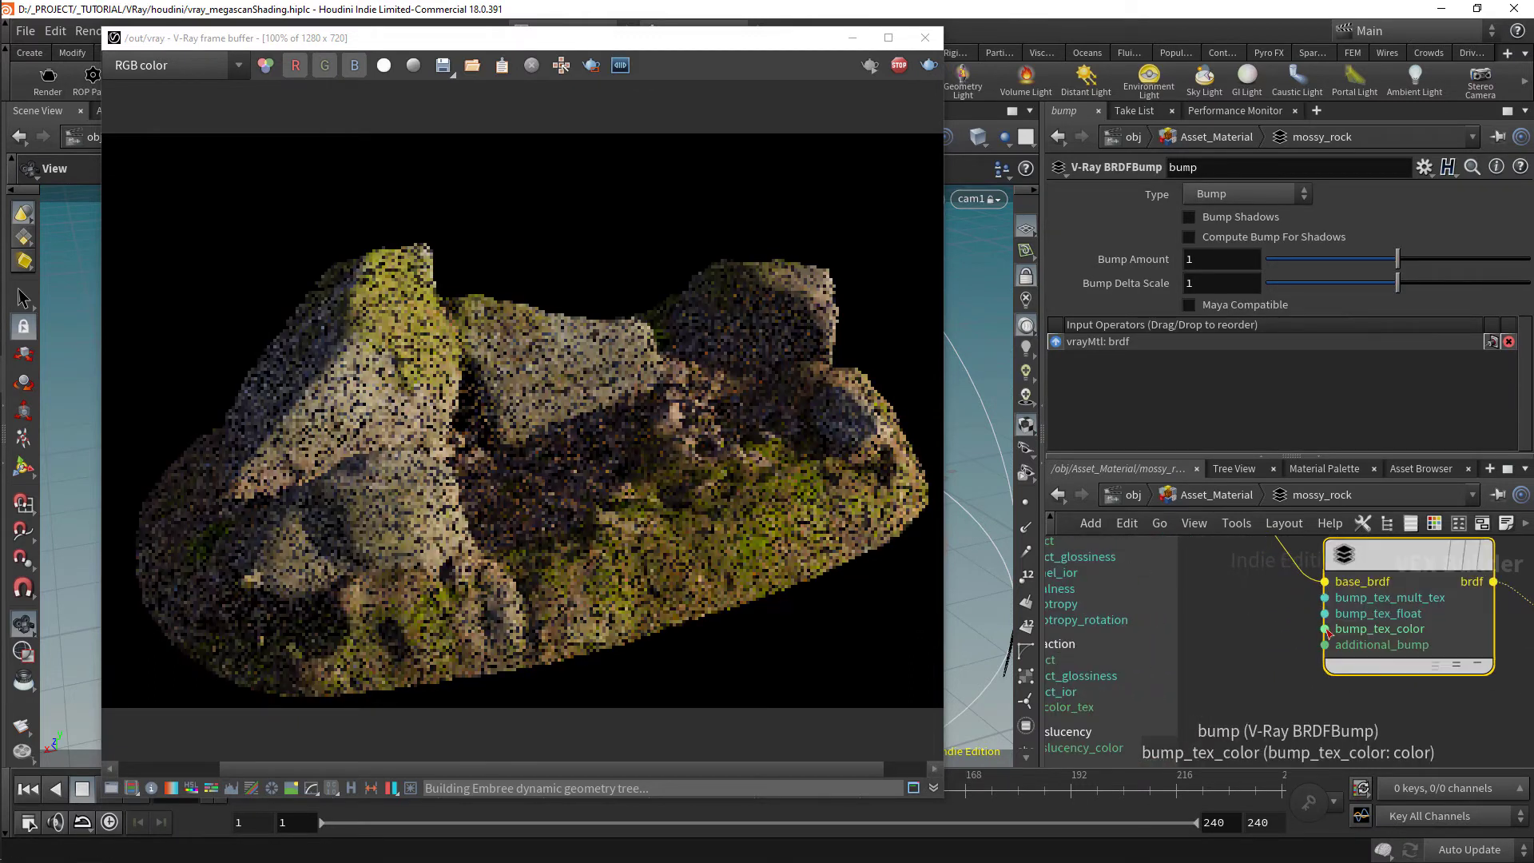
pyautogui.click(1327, 631)
pyautogui.moveTo(1270, 744); pyautogui.dragTo(1373, 644, button='middle')
pyautogui.scroll(-3, 1313, 707)
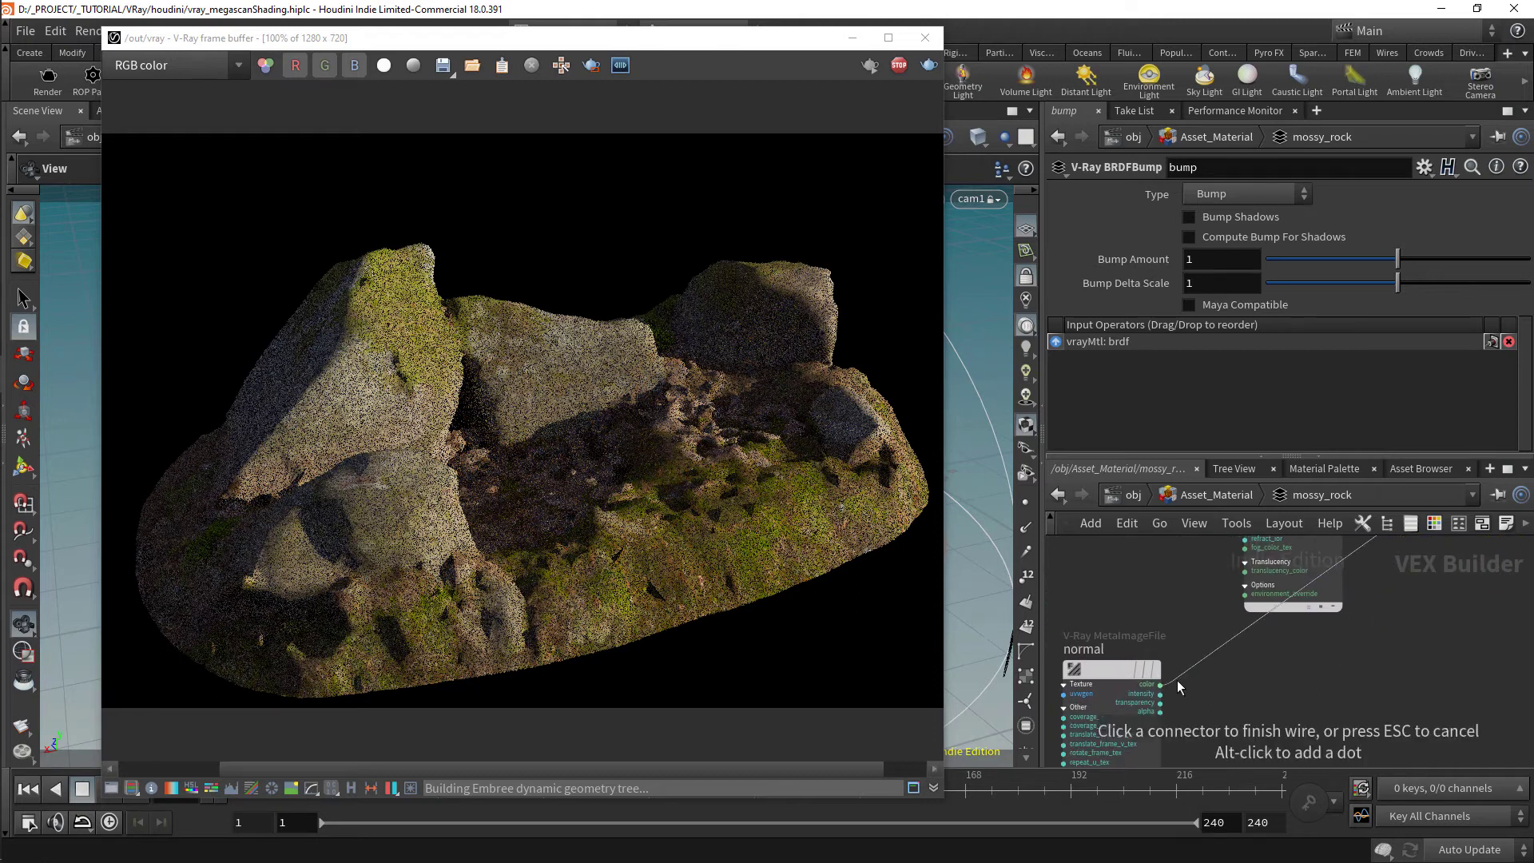
pyautogui.click(1164, 685)
pyautogui.scroll(-1, 1230, 666)
pyautogui.keyDown('alt'); pyautogui.click(1238, 641); pyautogui.keyUp('alt')
pyautogui.moveTo(1238, 642); pyautogui.dragTo(1345, 684)
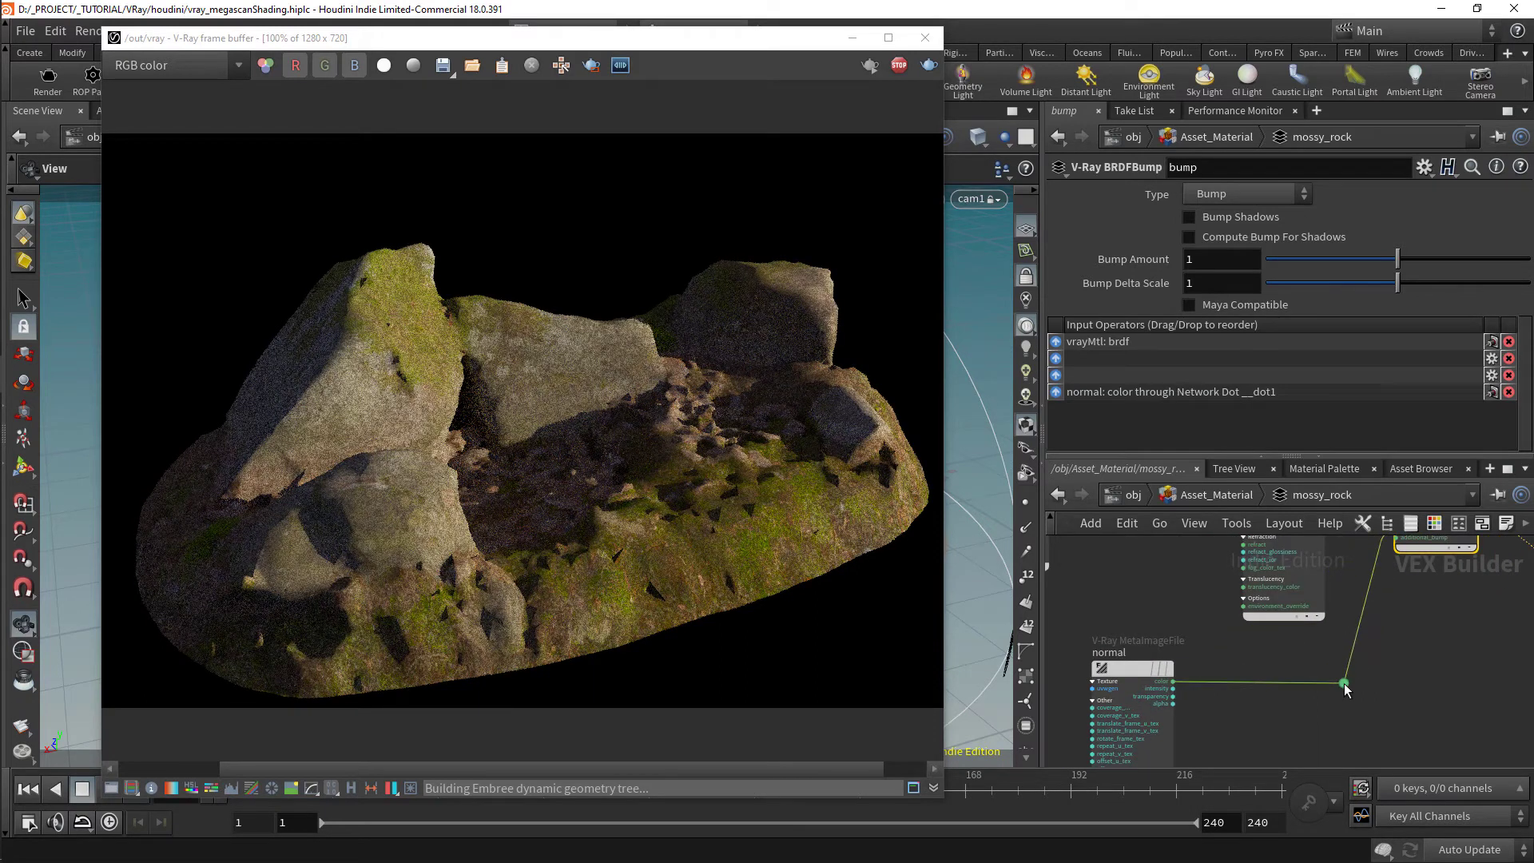
# Disable OCIO on the normal image file node and set the bump node's Type to Normal (Tangent)
pyautogui.click(1124, 679)
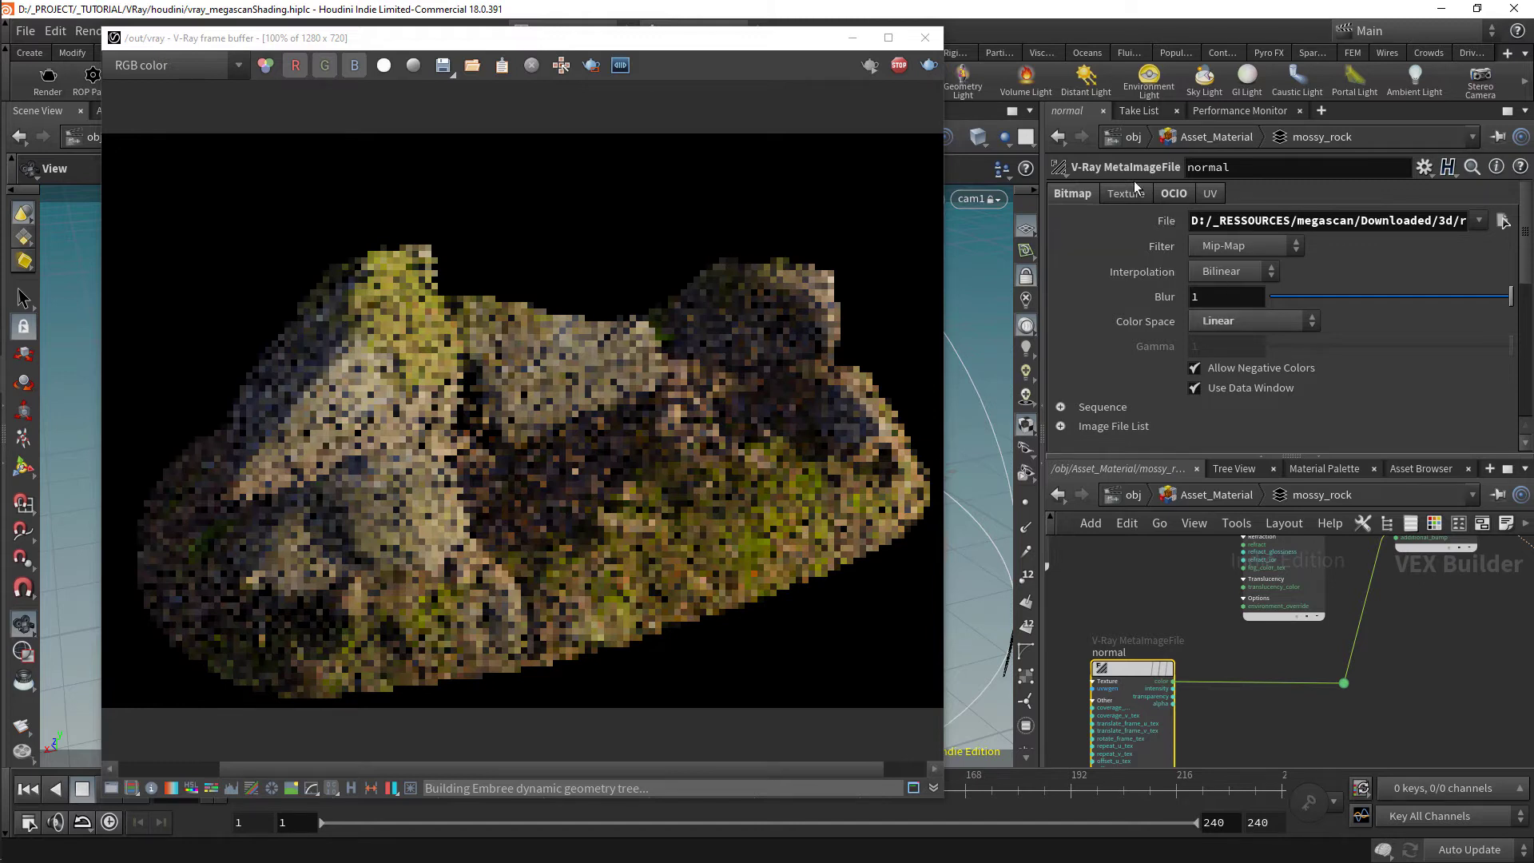
pyautogui.click(1195, 218)
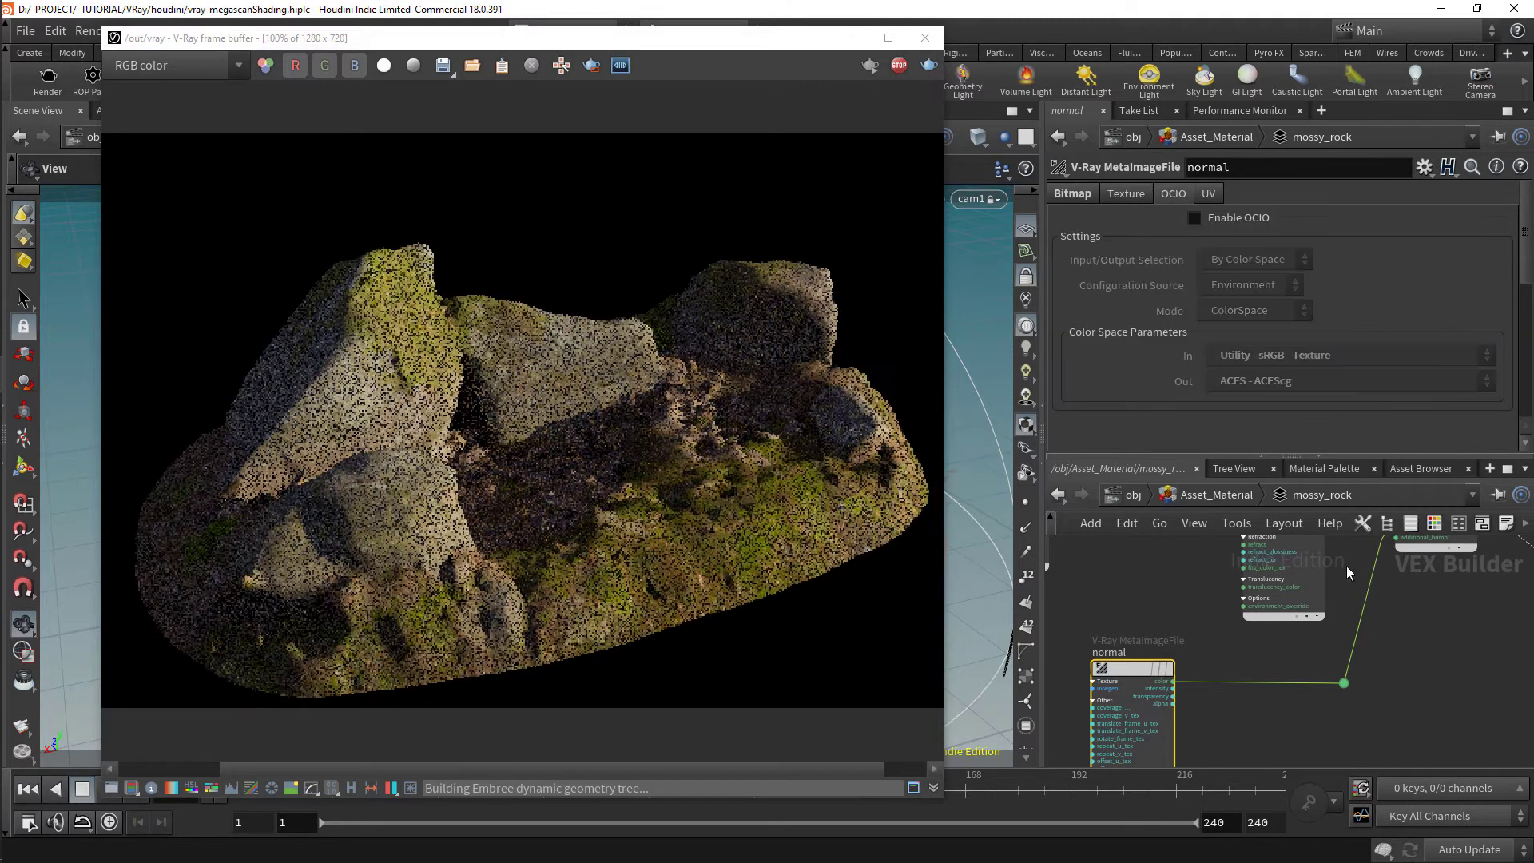
pyautogui.moveTo(1479, 617); pyautogui.dragTo(1344, 715, button='middle')
pyautogui.moveTo(1303, 621); pyautogui.dragTo(1301, 616)
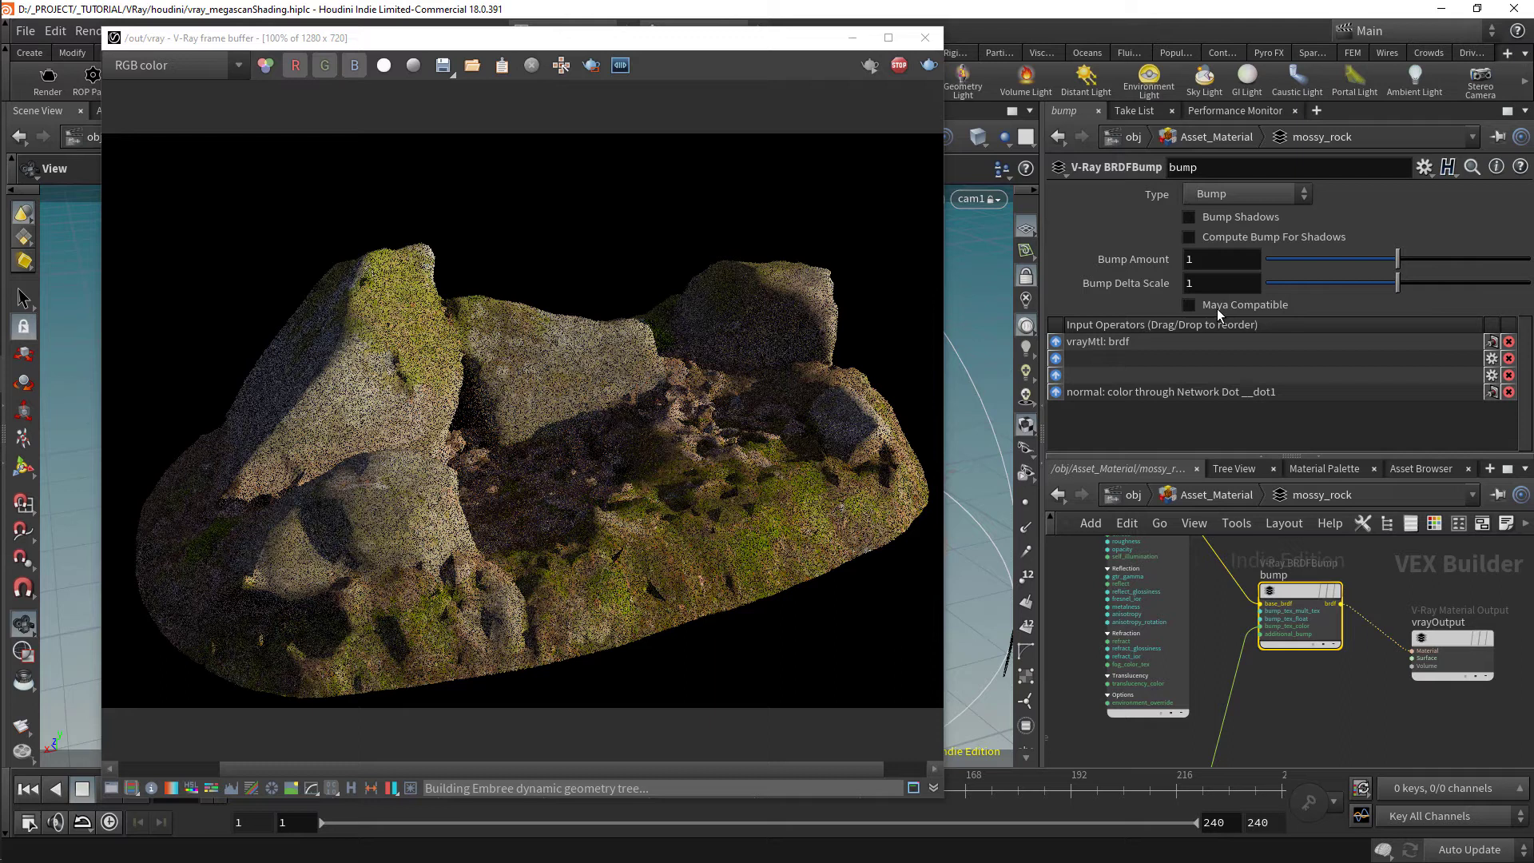
pyautogui.click(1244, 192)
pyautogui.click(1244, 218)
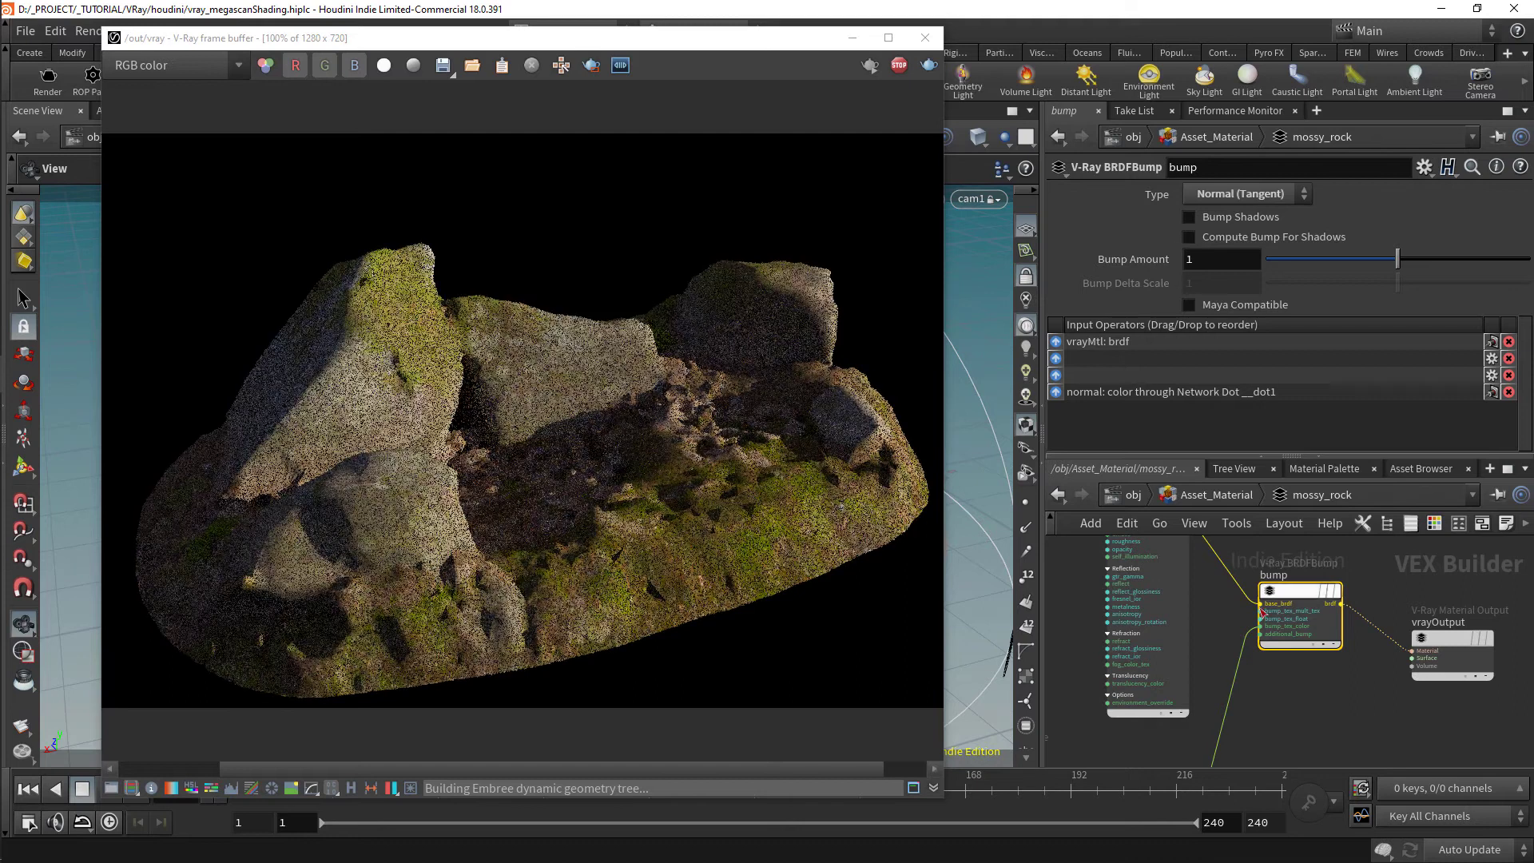
# Test a Bump Amount of 2 on the bump node and restore it to 1
pyautogui.doubleClick(1198, 259)
pyautogui.write('2')
pyautogui.press('Return')
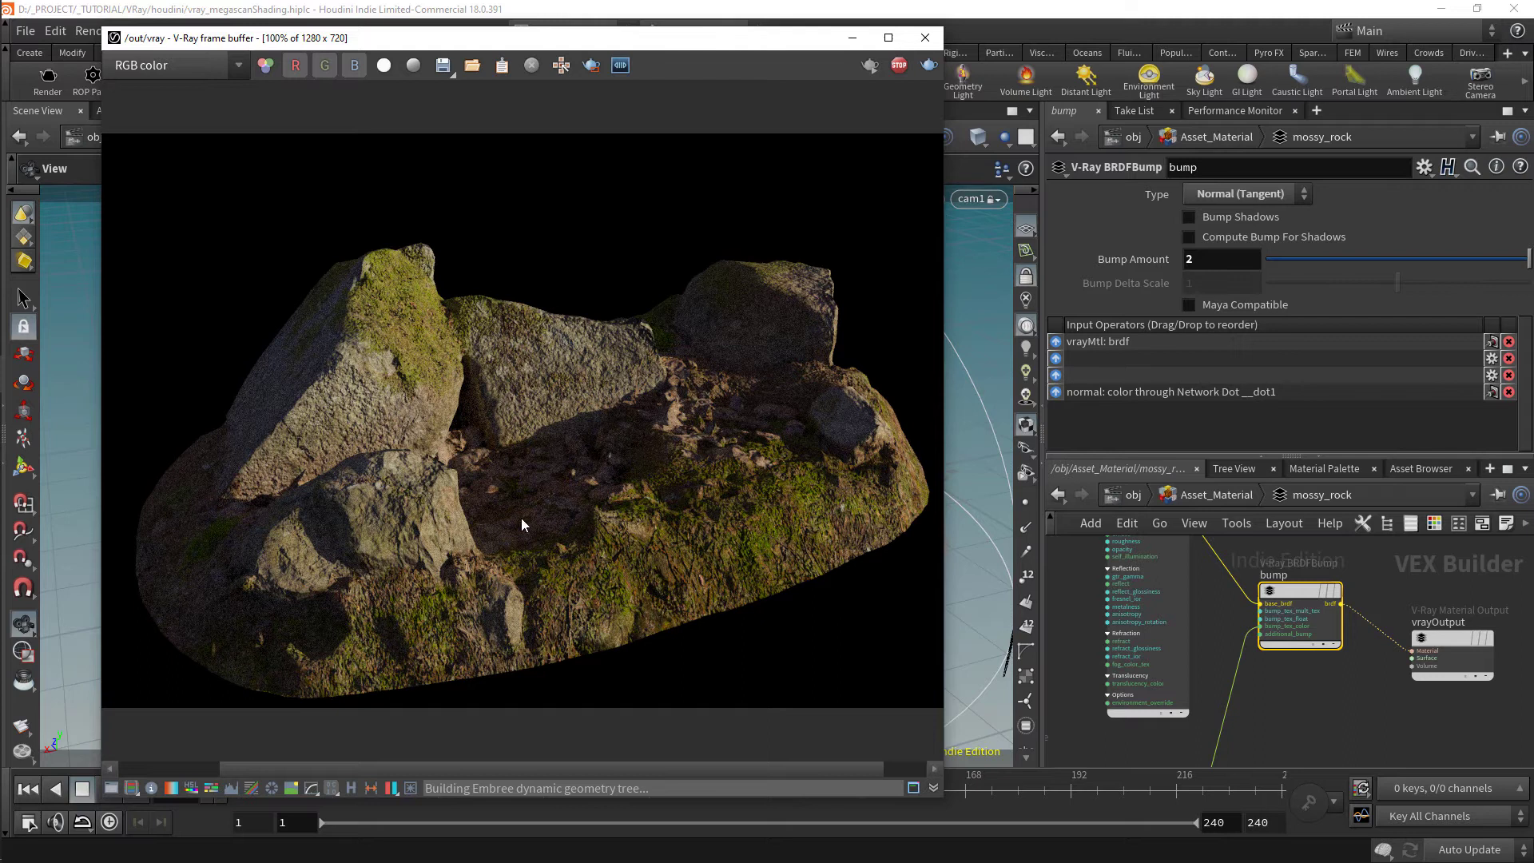
pyautogui.moveTo(1227, 257); pyautogui.dragTo(1167, 266)
pyautogui.write('1')
pyautogui.press('Return')
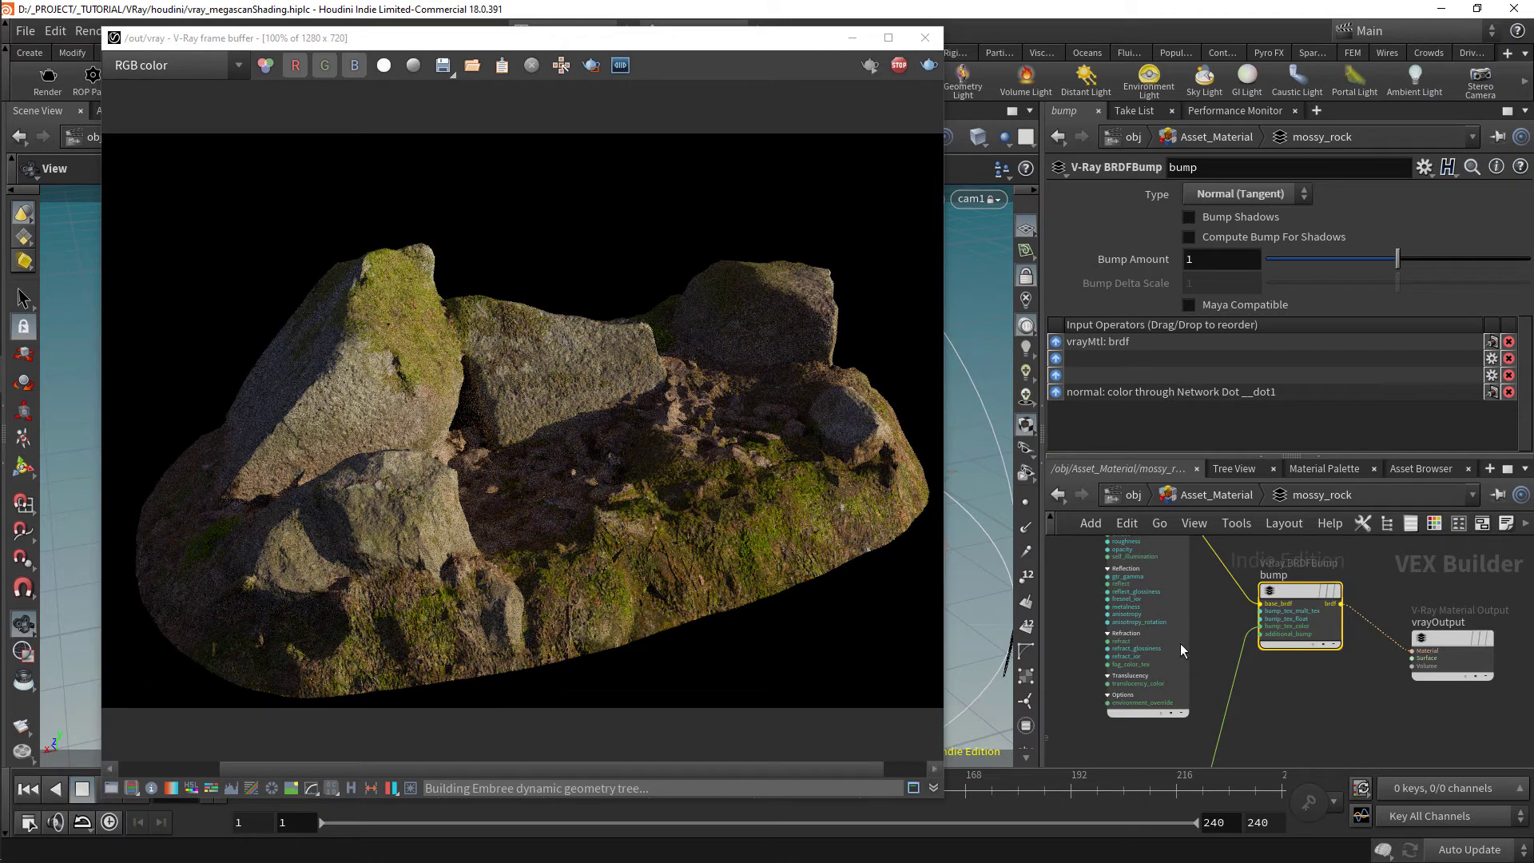
# Paste a copy of the normal image file node below it and rename the copy displace
pyautogui.moveTo(1350, 735); pyautogui.dragTo(1438, 593, button='middle')
pyautogui.scroll(-2, 1268, 681)
pyautogui.scroll(1, 1255, 673)
pyautogui.scroll(1, 1255, 678)
pyautogui.click(1135, 718)
pyautogui.hotkey('ctrl', 'c')
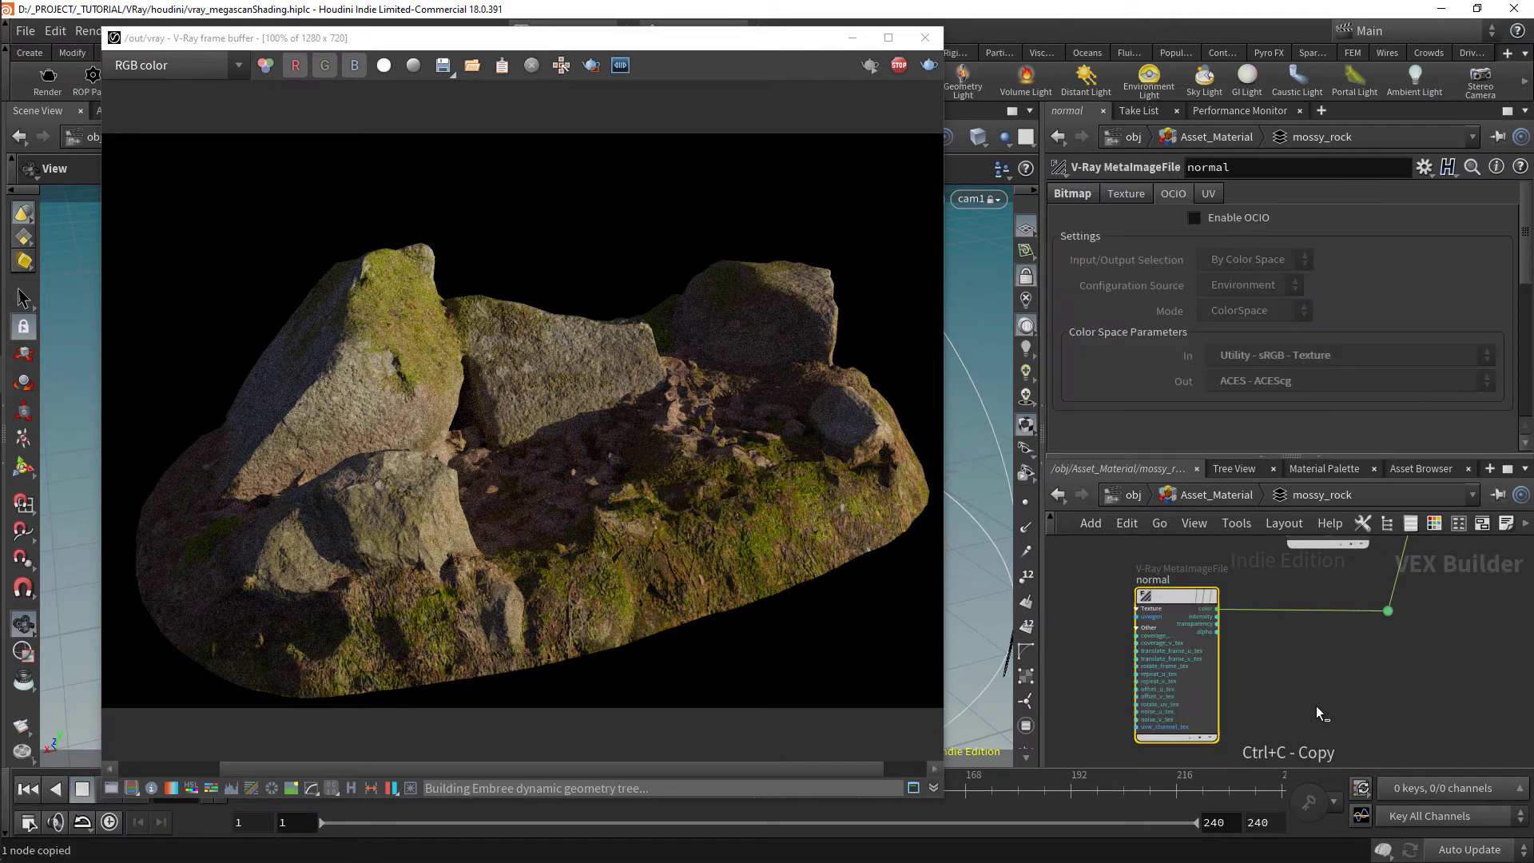
pyautogui.hotkey('ctrl', 'v')
pyautogui.moveTo(1325, 638); pyautogui.dragTo(1384, 694)
pyautogui.scroll(3, 1373, 693)
pyautogui.click(1366, 671)
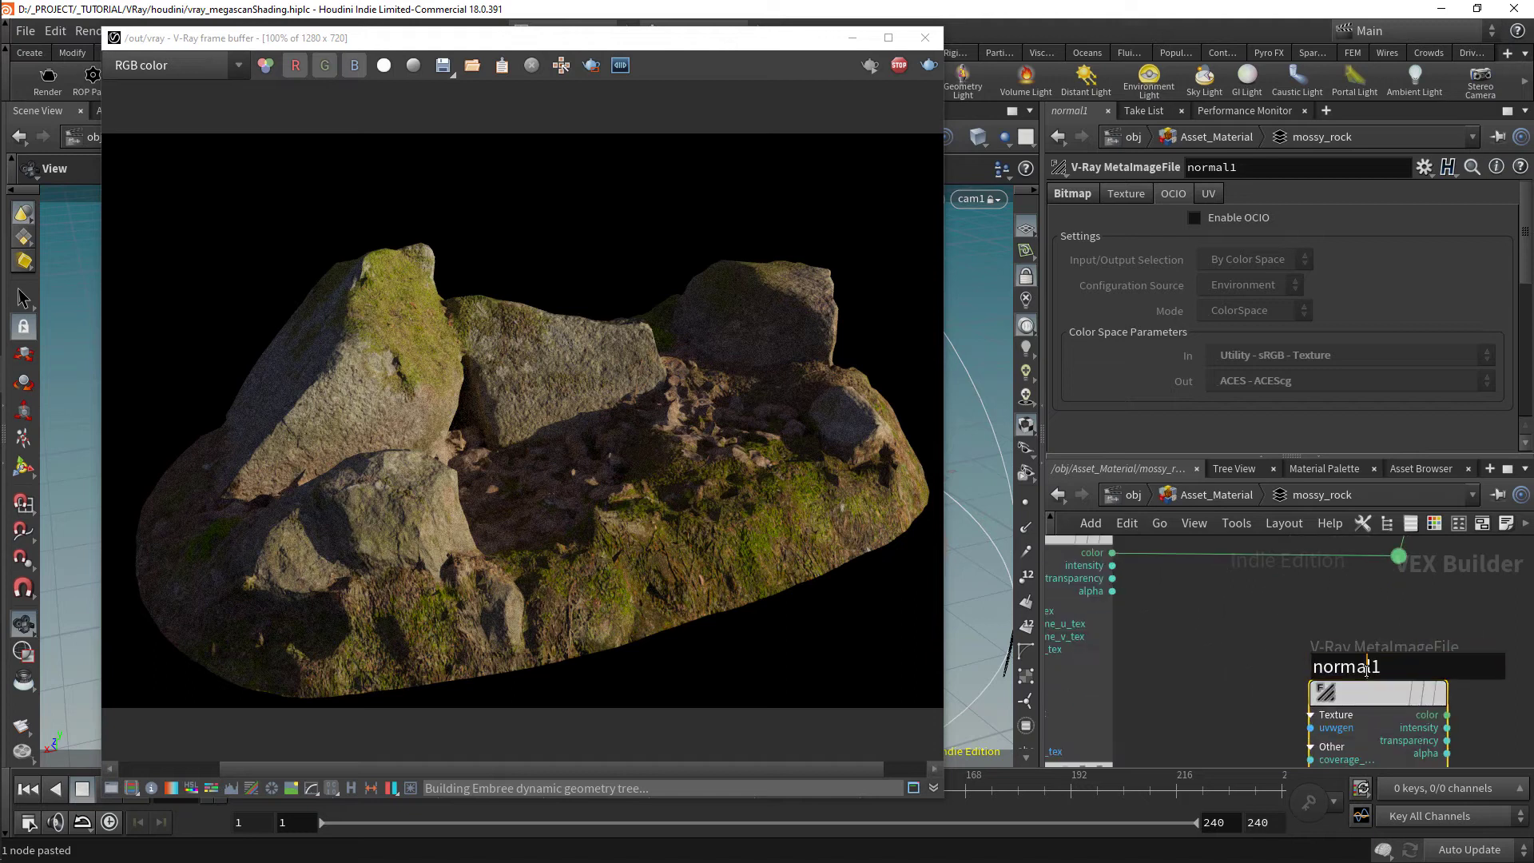
pyautogui.write('displace')
pyautogui.press('Return')
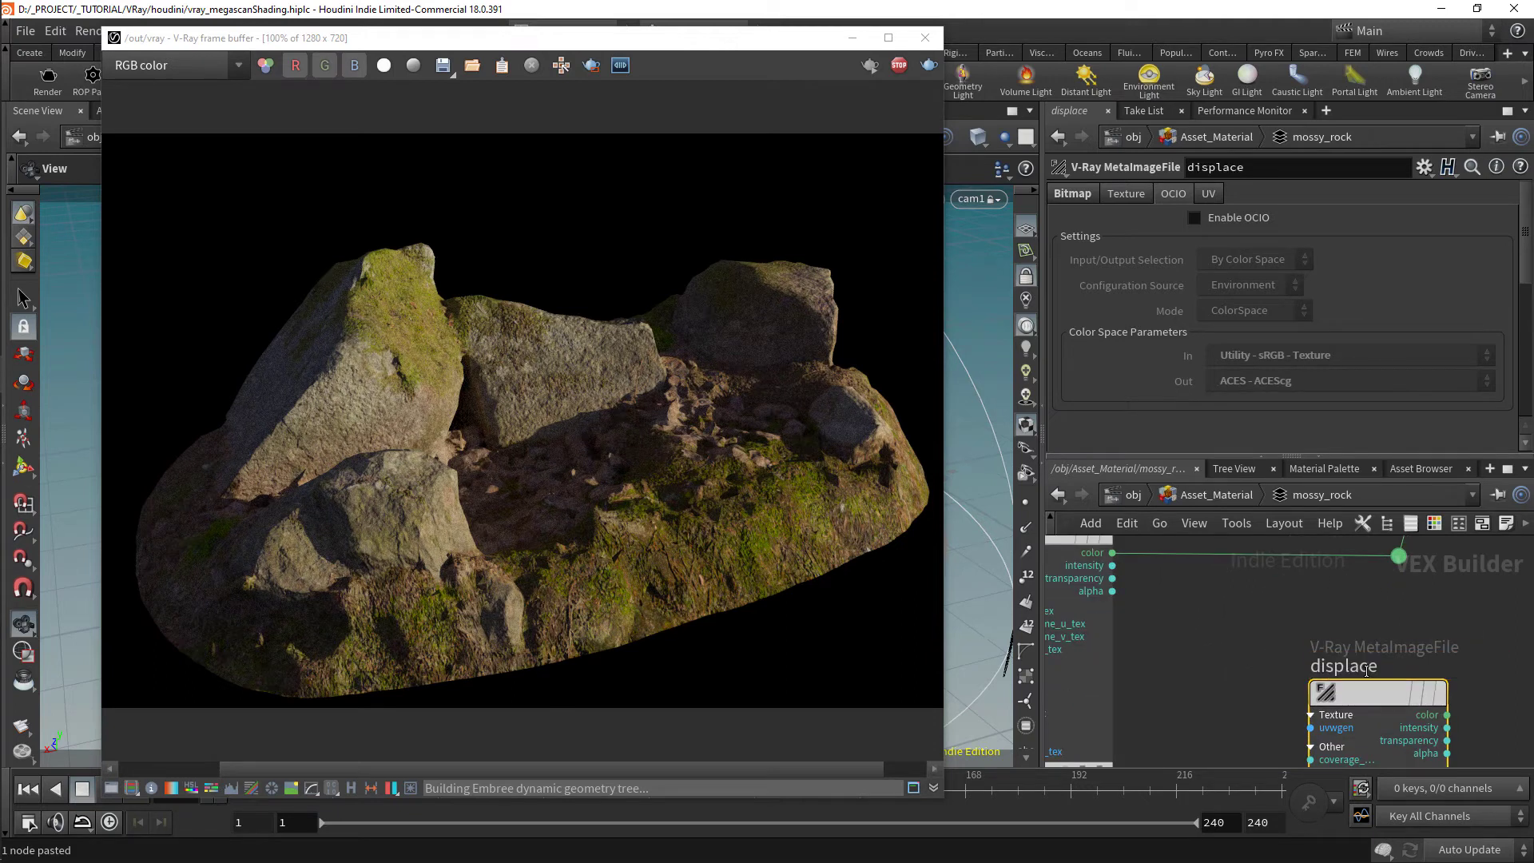
# Add a V-Ray Displacement node beside displace and connect displace's color output to its displacement input
pyautogui.scroll(-1, 1491, 680)
pyautogui.moveTo(1492, 680); pyautogui.dragTo(1329, 673, button='middle')
pyautogui.press('Tab')
pyautogui.write('disp')
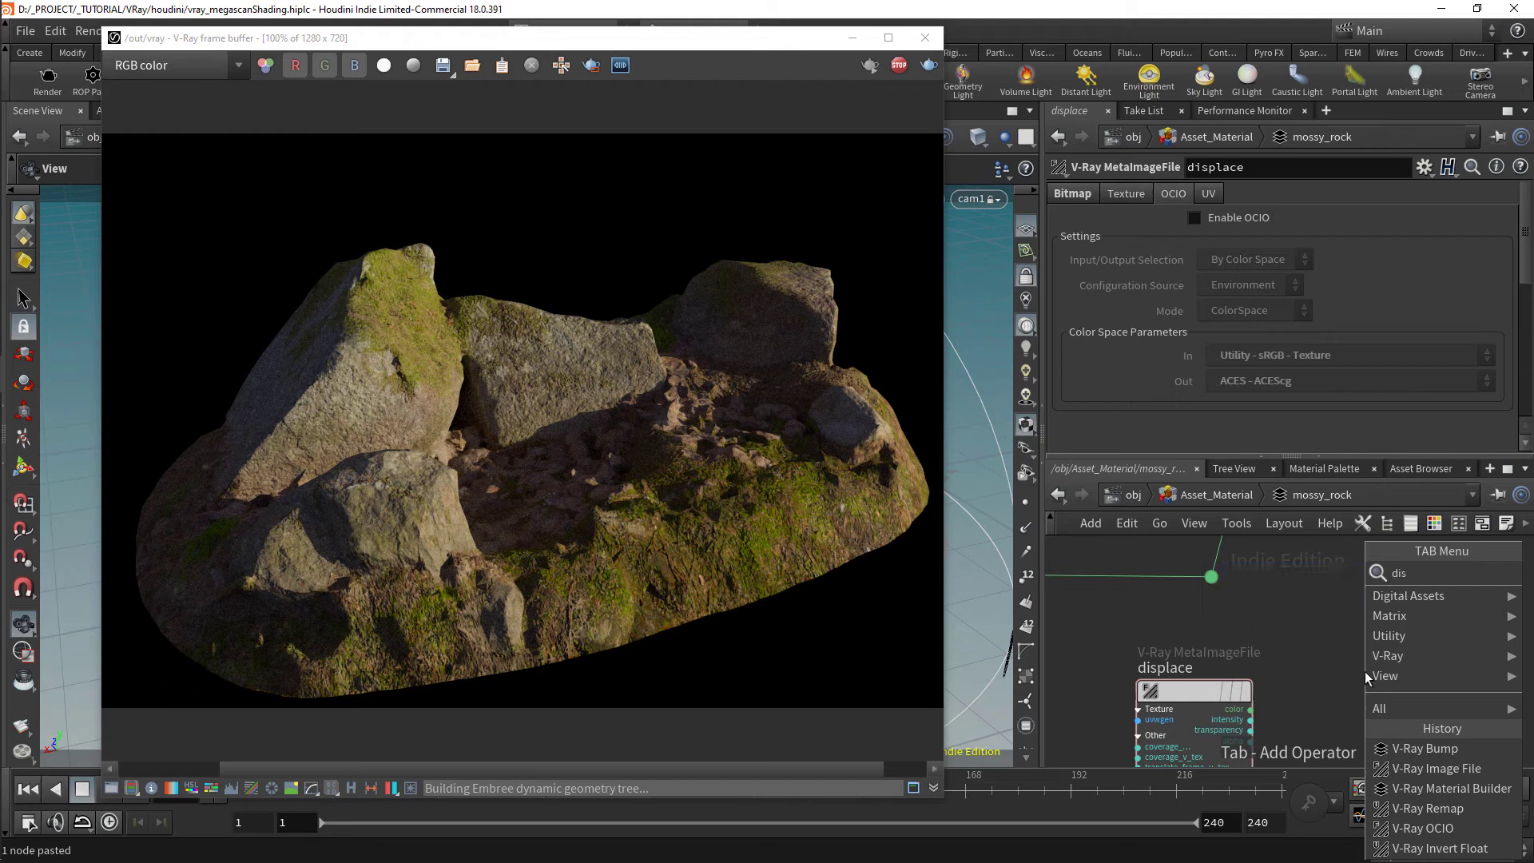
pyautogui.press('Return')
pyautogui.click(1365, 671)
pyautogui.moveTo(1250, 710); pyautogui.dragTo(1346, 684)
pyautogui.moveTo(1438, 672); pyautogui.dragTo(1454, 671)
pyautogui.scroll(2, 1245, 672)
# Insert a V-Ray Color To Float node on the wire between displace and displacement
pyautogui.press('Tab')
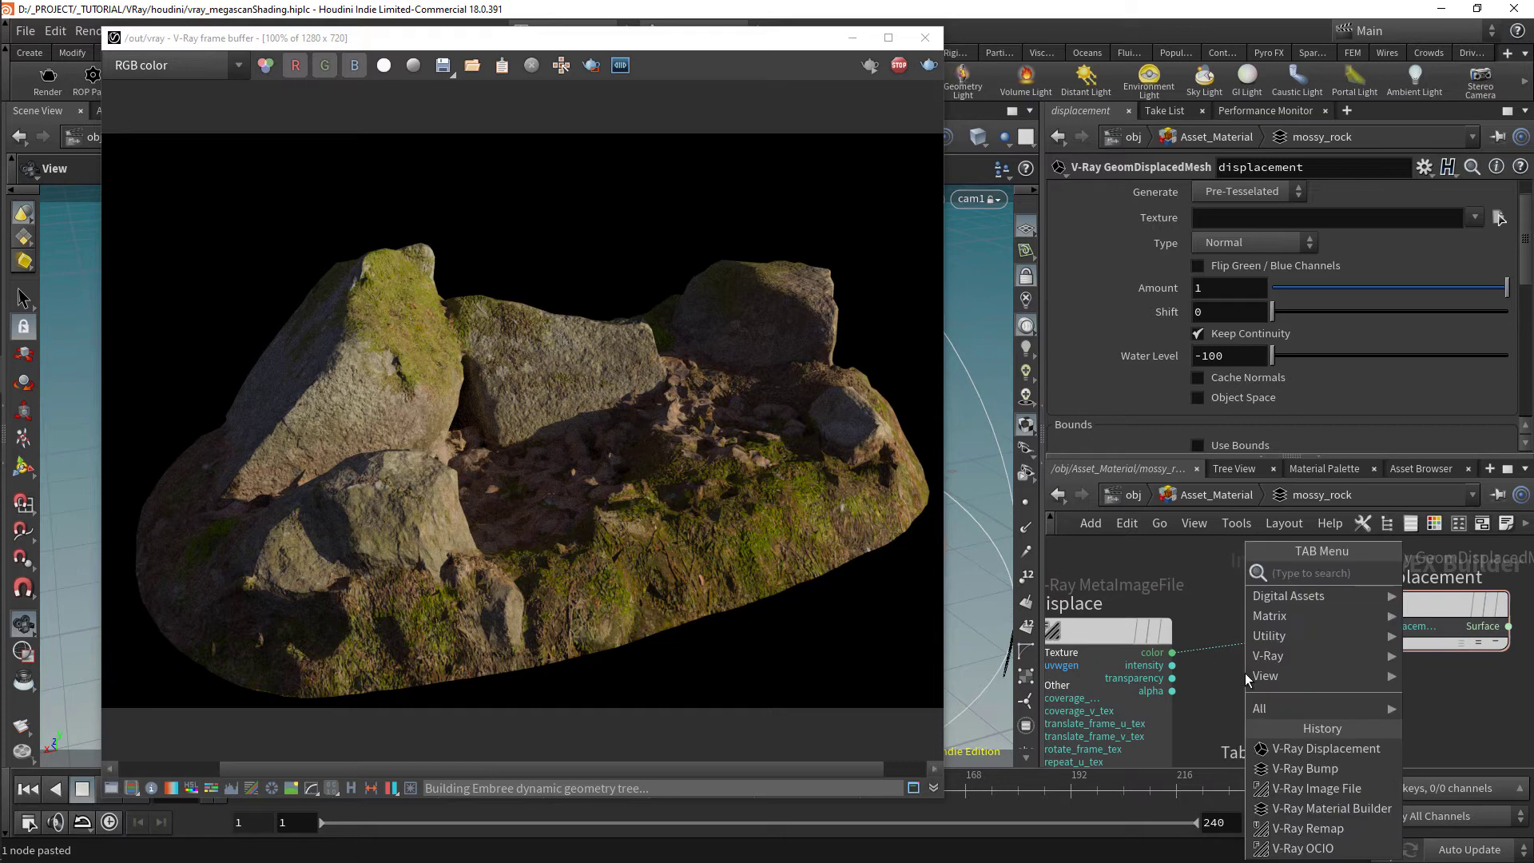
pyautogui.write('col to')
pyautogui.press('Return')
pyautogui.click(1277, 652)
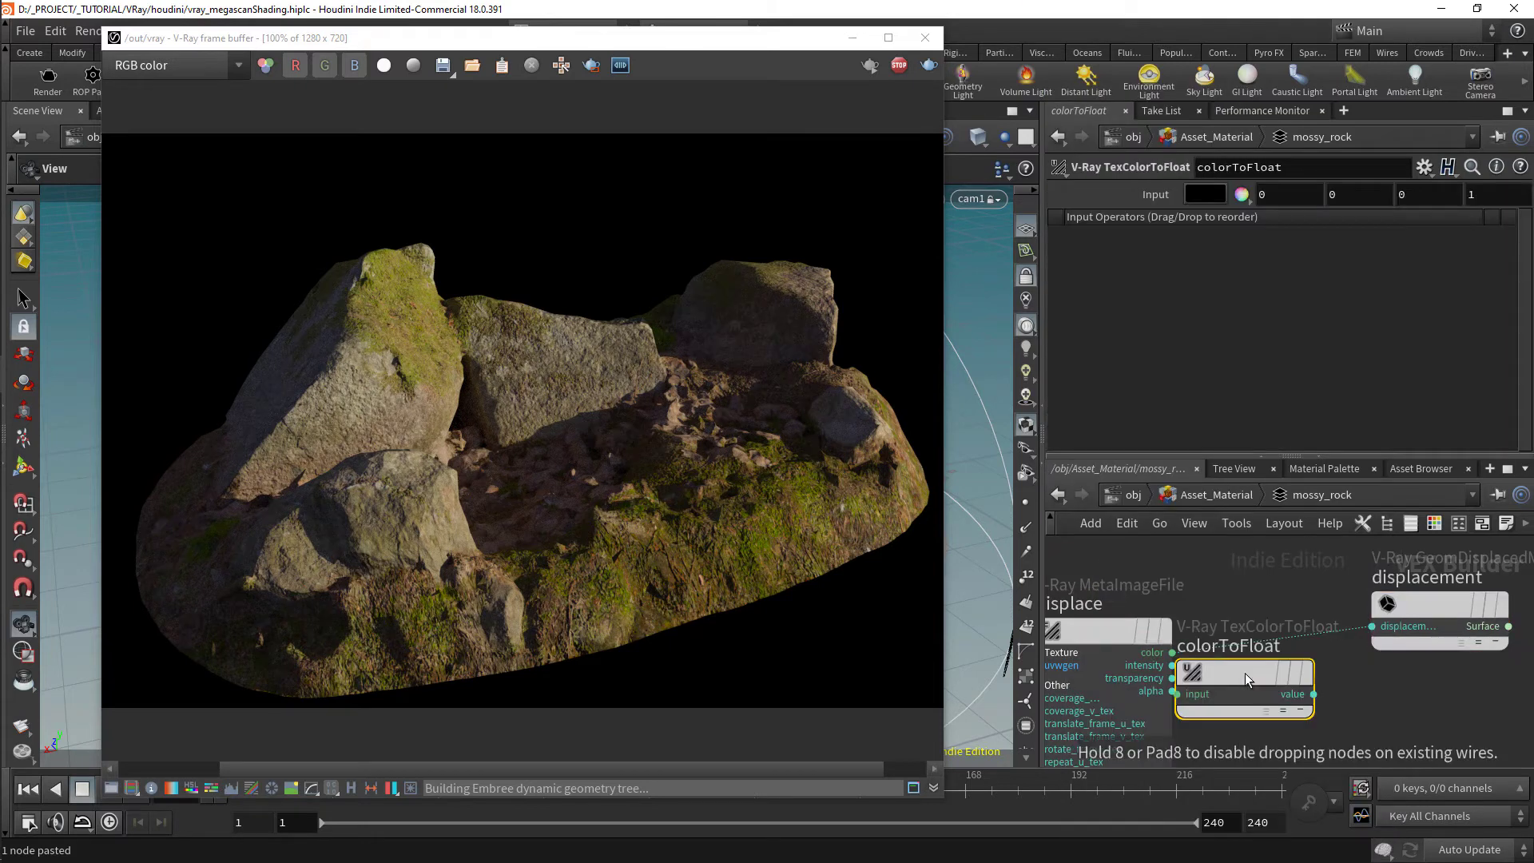
# Connect the displacement node's Surface output to vrayOutput's Surface input
pyautogui.scroll(-5, 1175, 715)
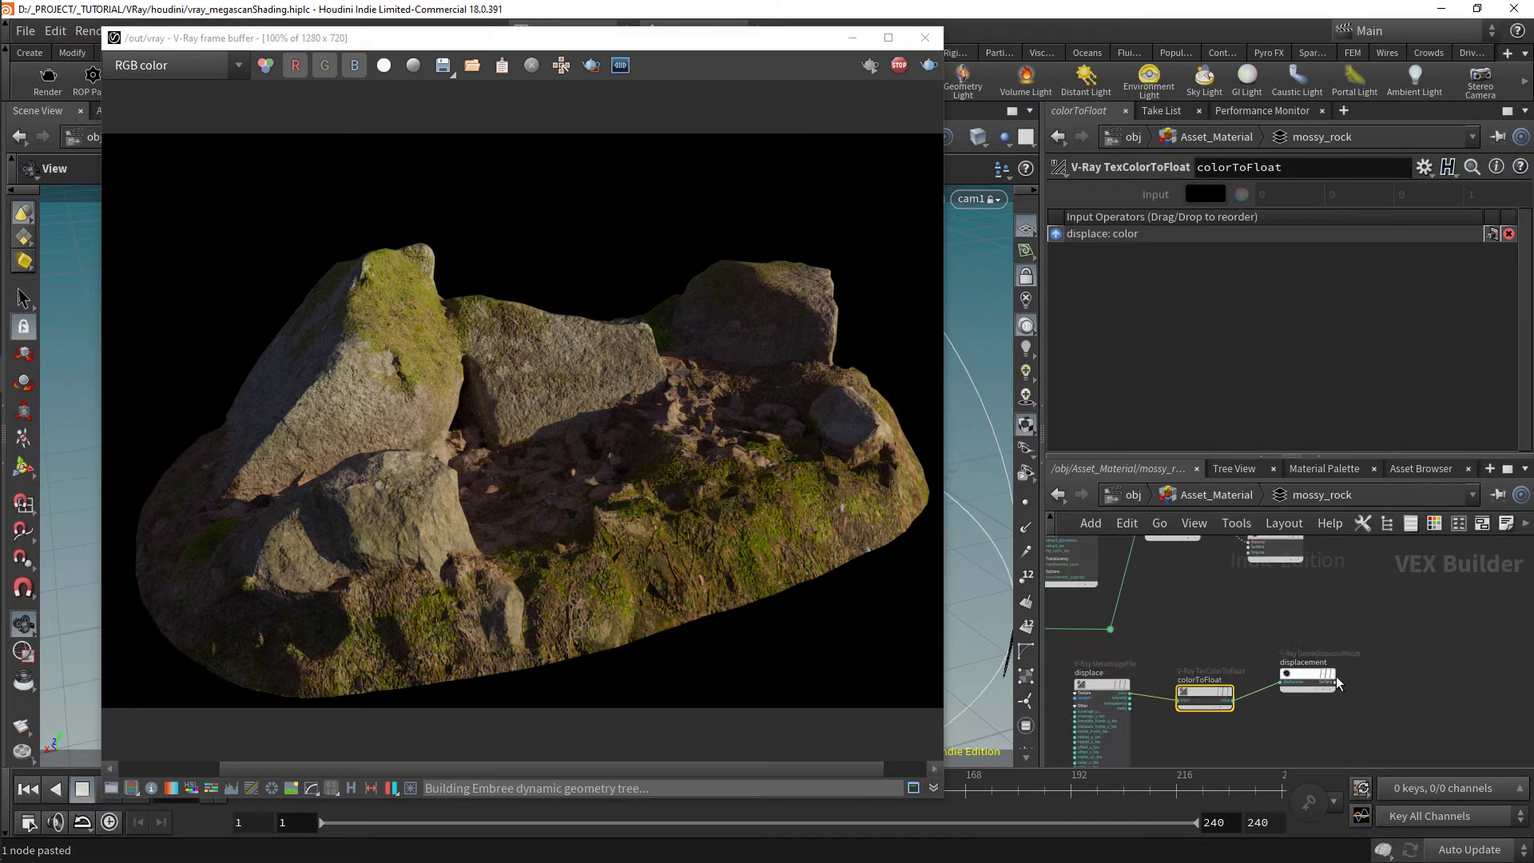
pyautogui.click(1315, 680)
pyautogui.click(1336, 685)
pyautogui.moveTo(1375, 694); pyautogui.dragTo(1413, 739, button='middle')
pyautogui.scroll(3, 1295, 629)
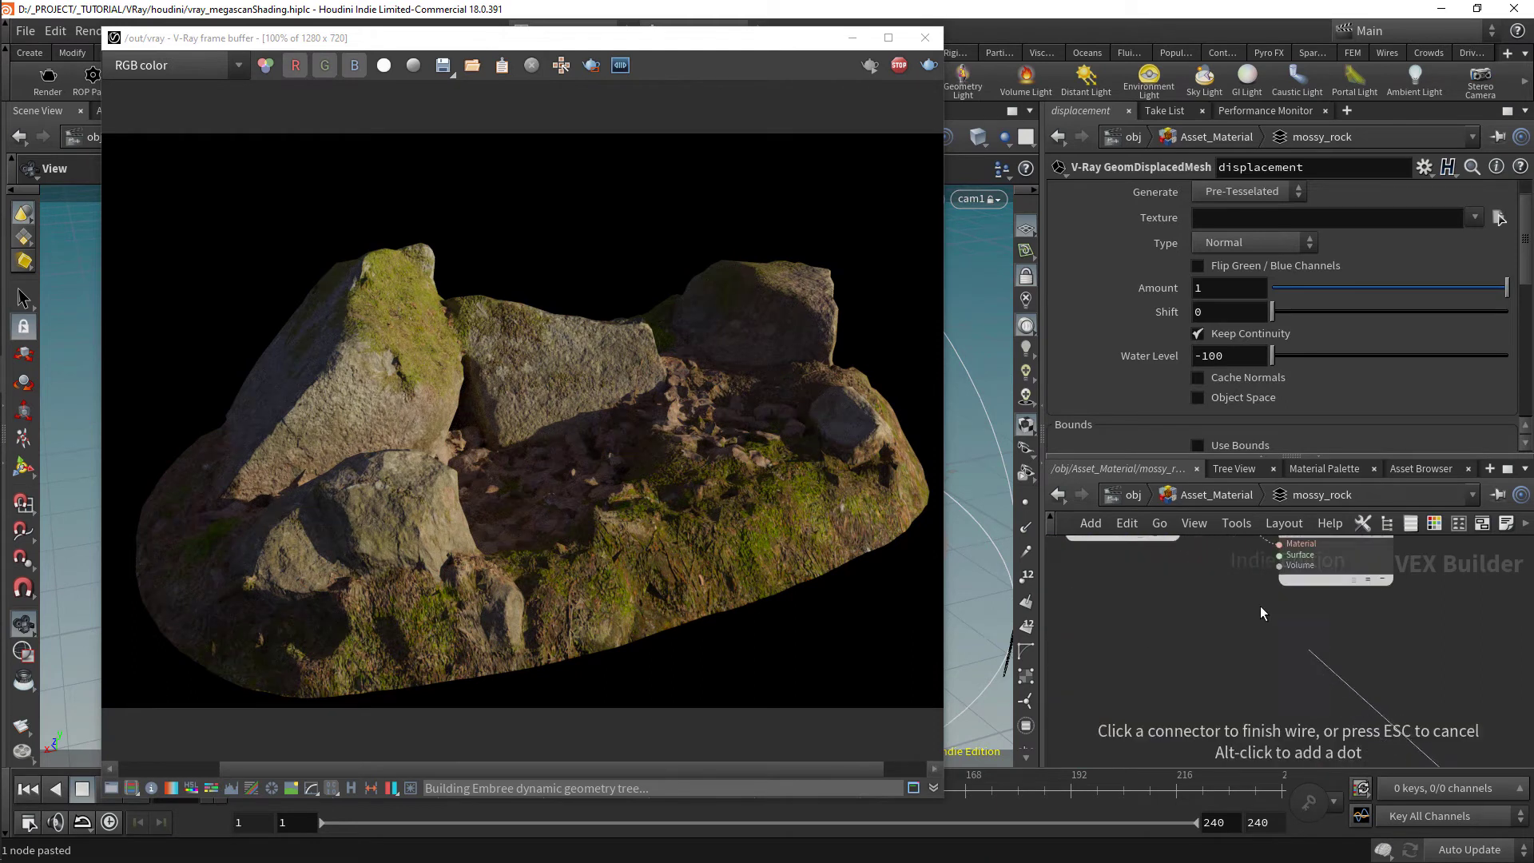
pyautogui.scroll(1, 1231, 626)
pyautogui.moveTo(1232, 654); pyautogui.dragTo(1240, 756, button='middle')
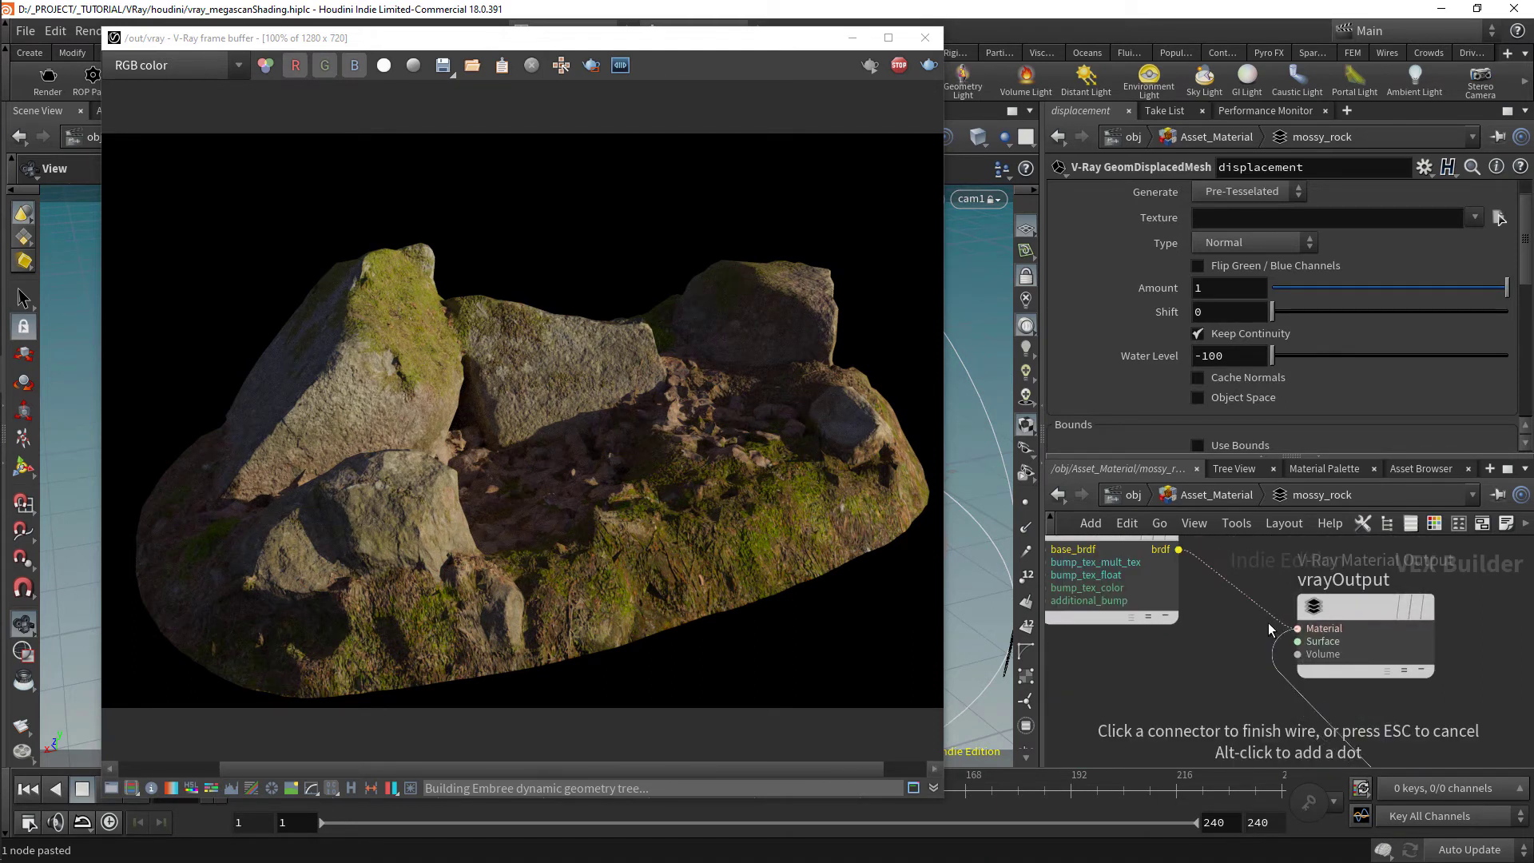
pyautogui.click(1298, 641)
pyautogui.scroll(-3, 1303, 635)
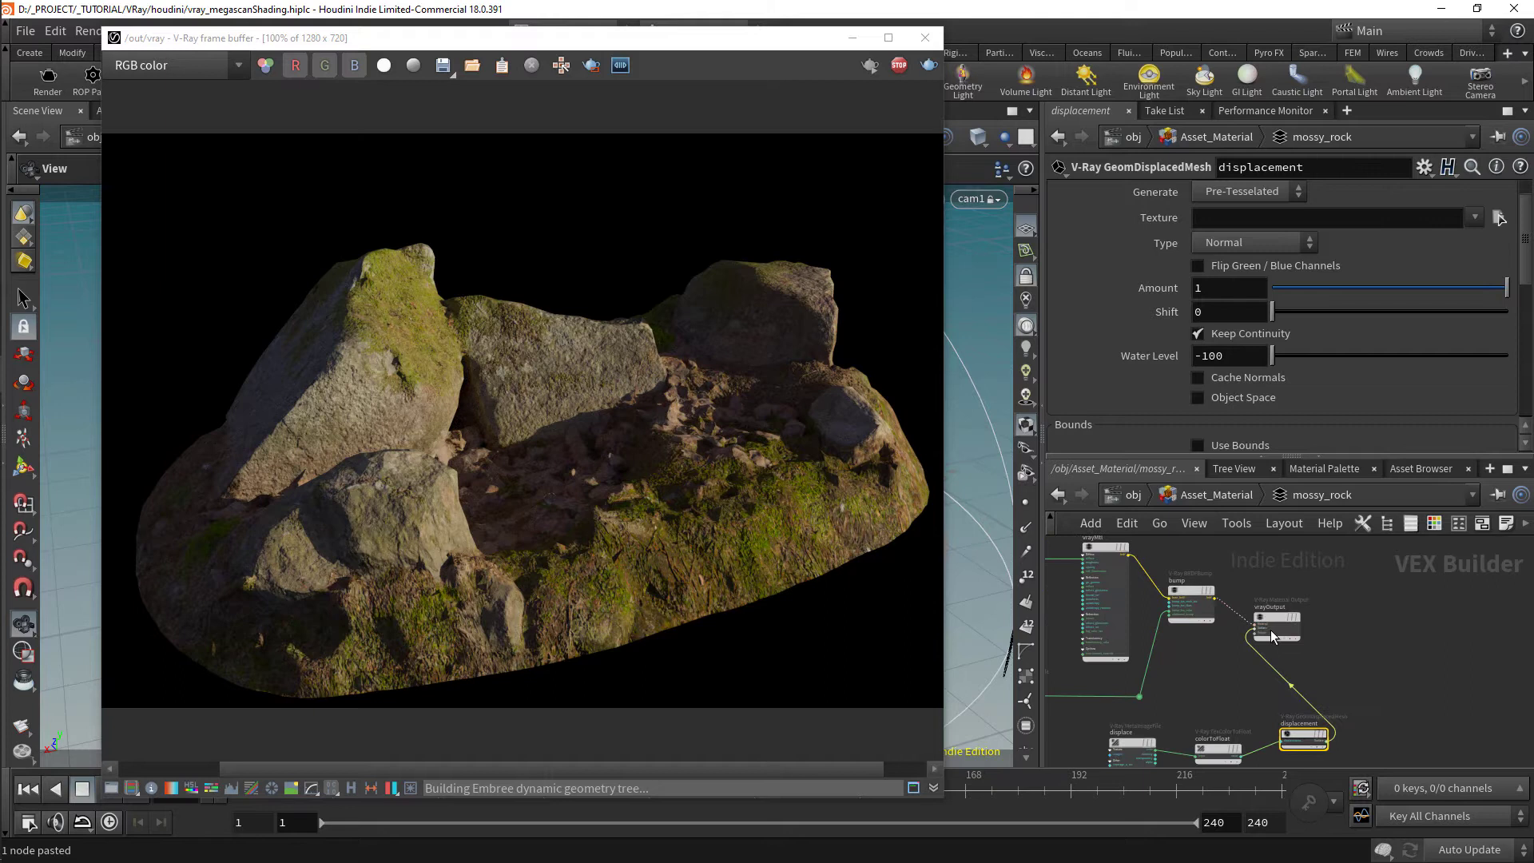
pyautogui.scroll(3, 1209, 735)
pyautogui.moveTo(1269, 651); pyautogui.dragTo(1371, 680, button='middle')
pyautogui.moveTo(1450, 660); pyautogui.dragTo(1439, 679)
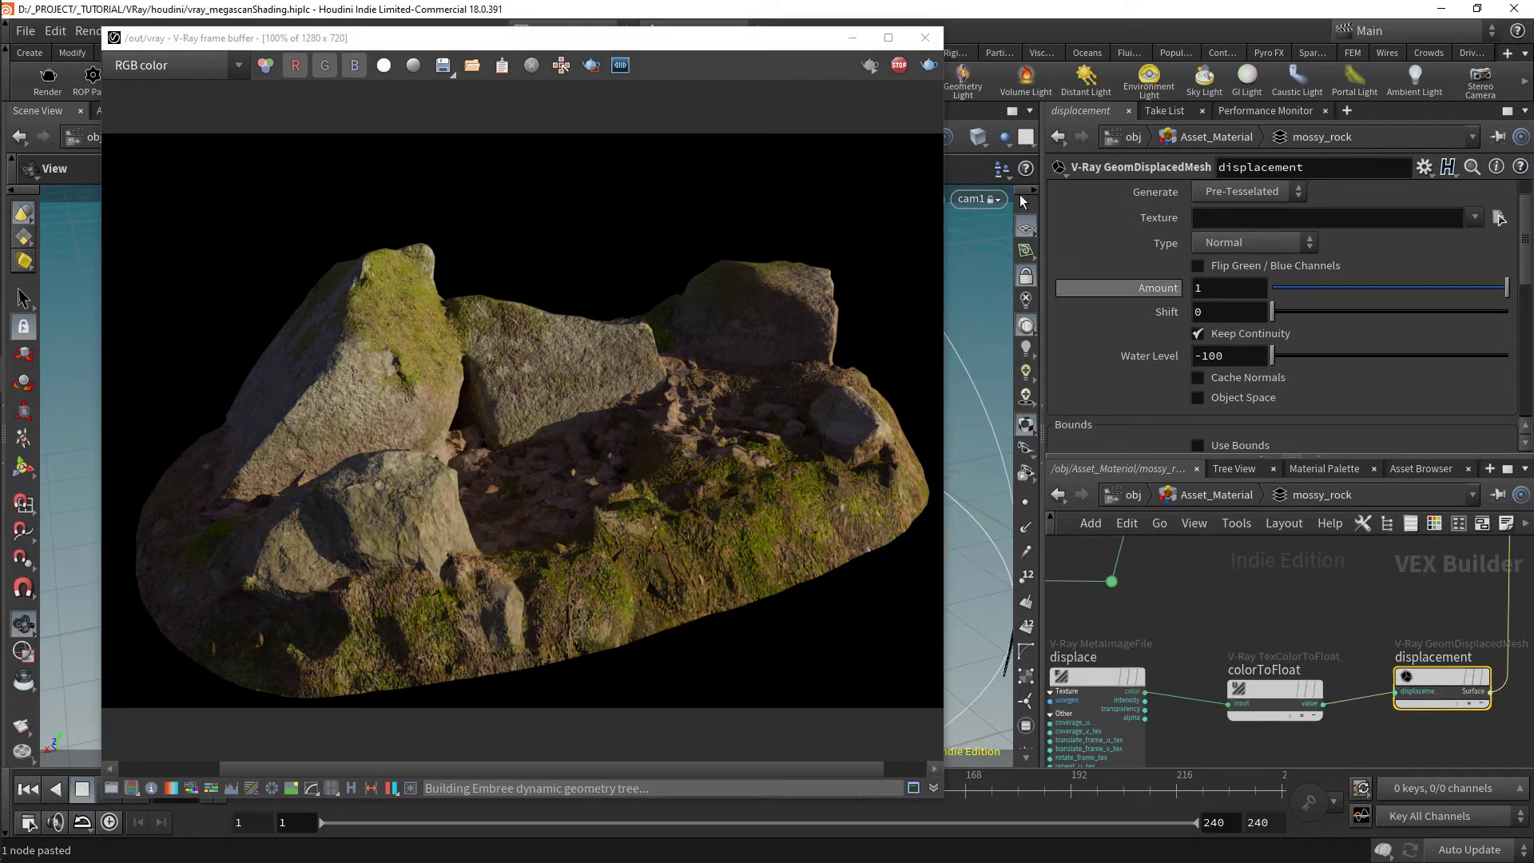
# Close the V-Ray frame buffer and set displacement's Shift to the expression -ch("displacement_amount")/2, referencing its Amount parameter
pyautogui.click(927, 38)
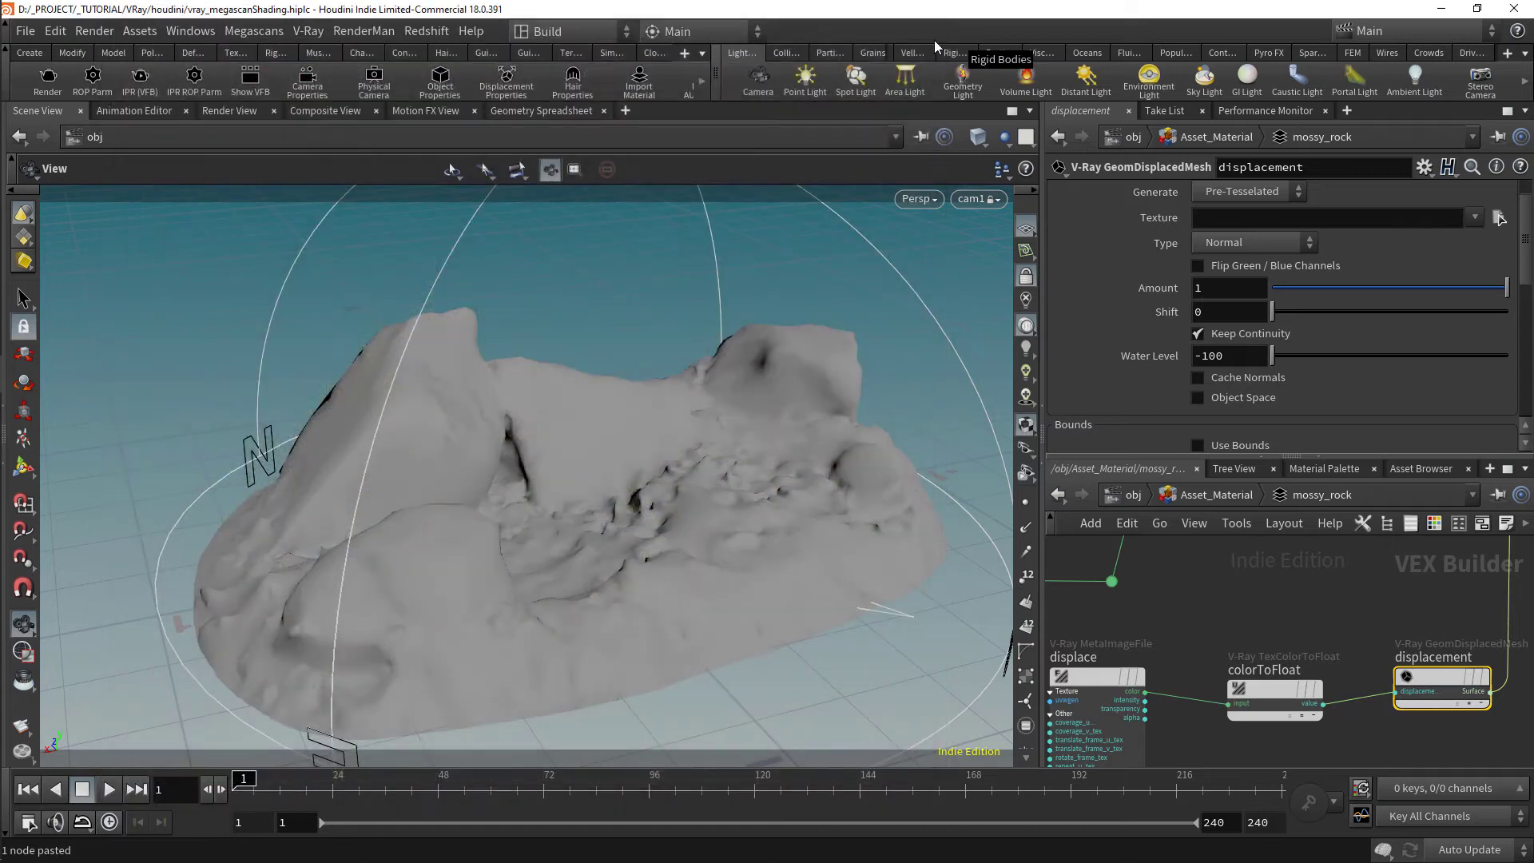
pyautogui.rightClick(1158, 289)
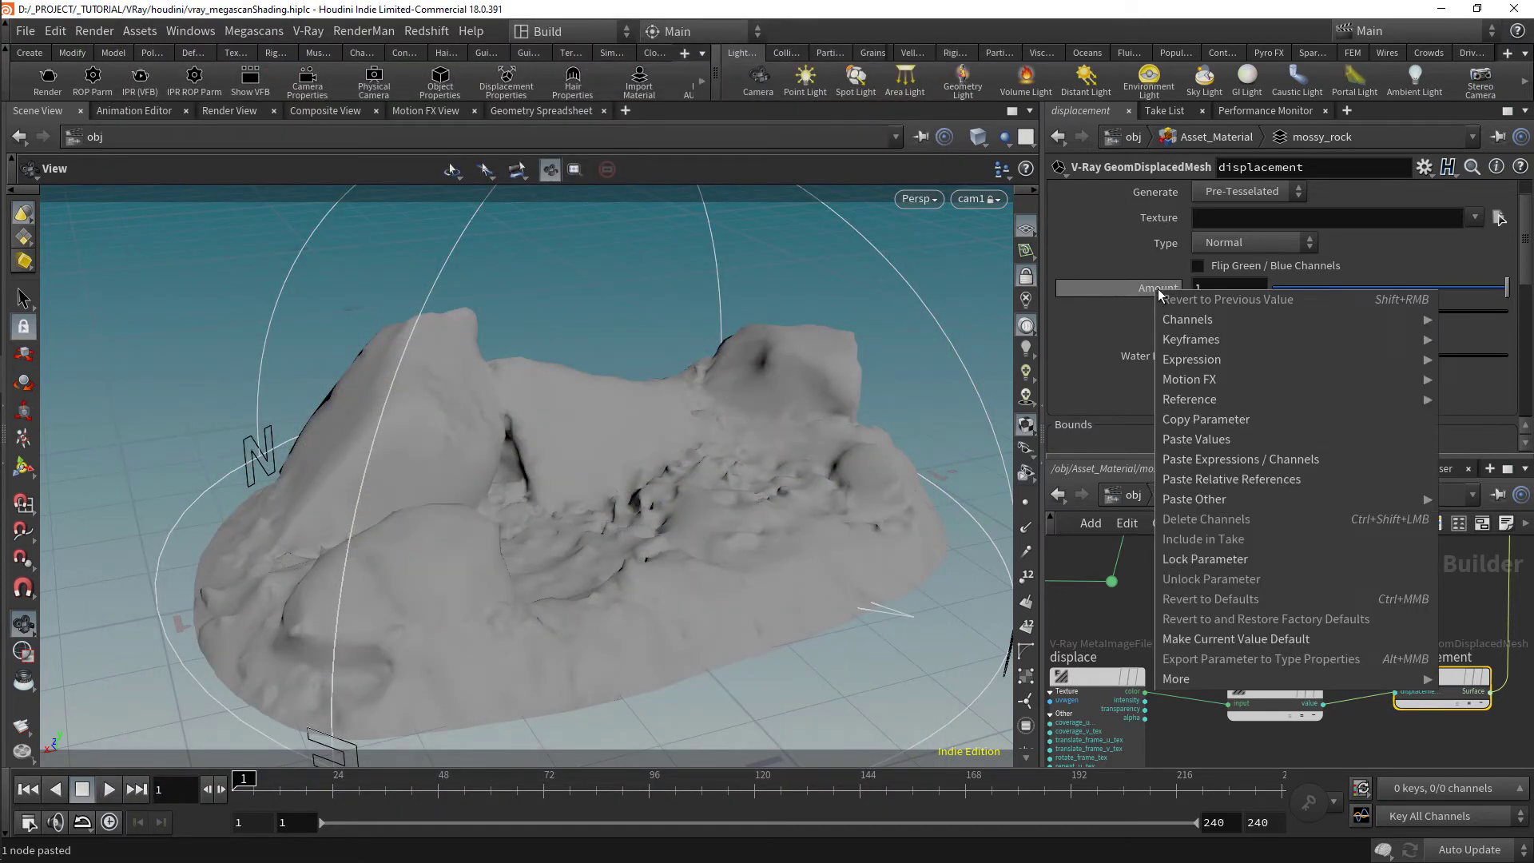
pyautogui.click(1216, 420)
pyautogui.rightClick(1214, 312)
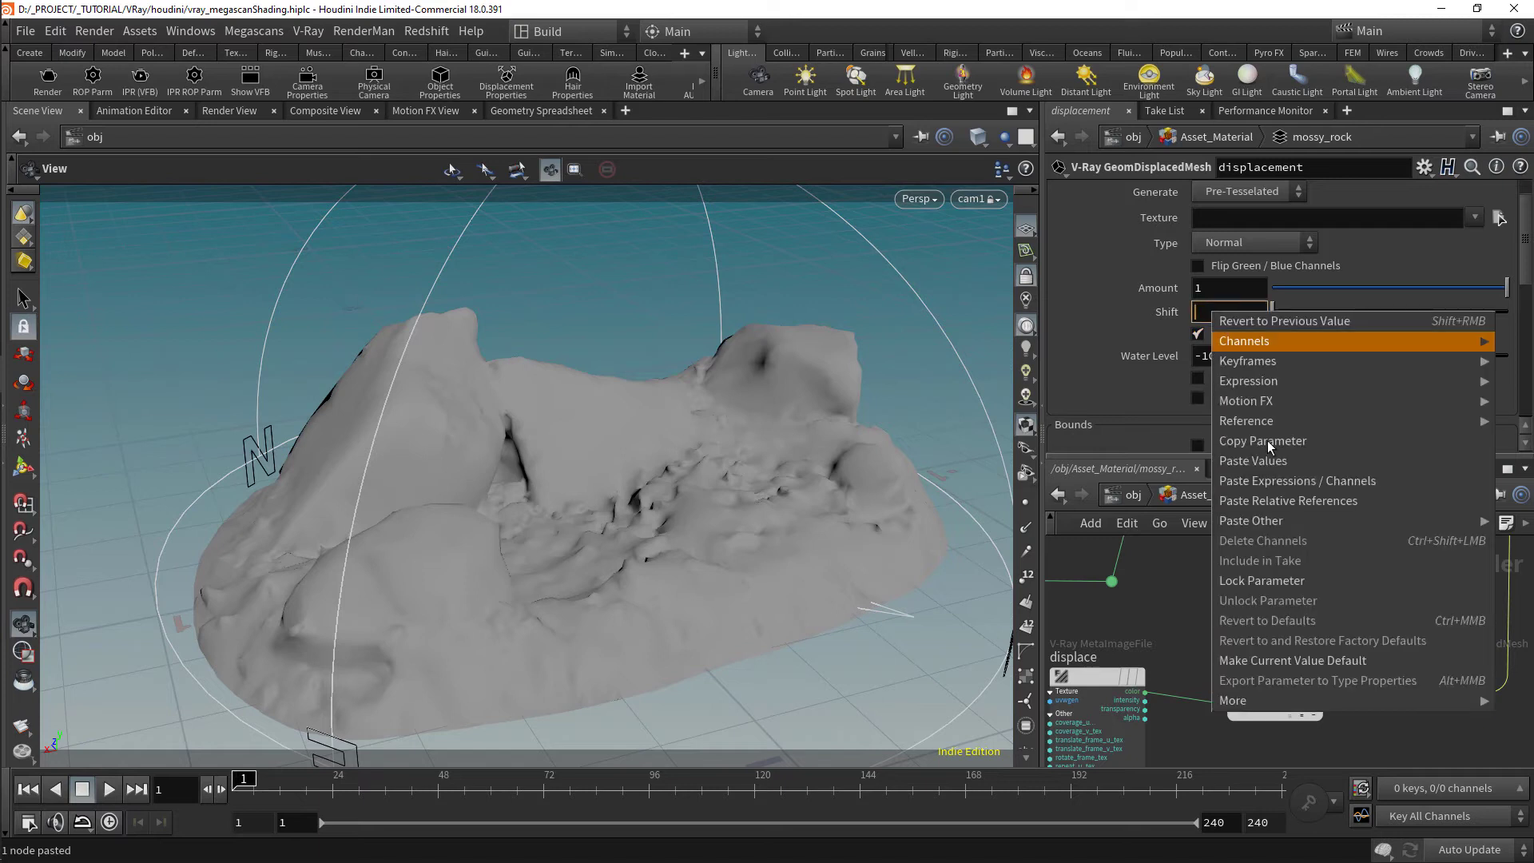
pyautogui.click(1270, 501)
pyautogui.press('Home')
pyautogui.write('-')
pyautogui.write('/2')
pyautogui.press('Return')
# Load tk3vefefa_8K_Displacement.exr into the displace image file node
pyautogui.scroll(-3, 1071, 576)
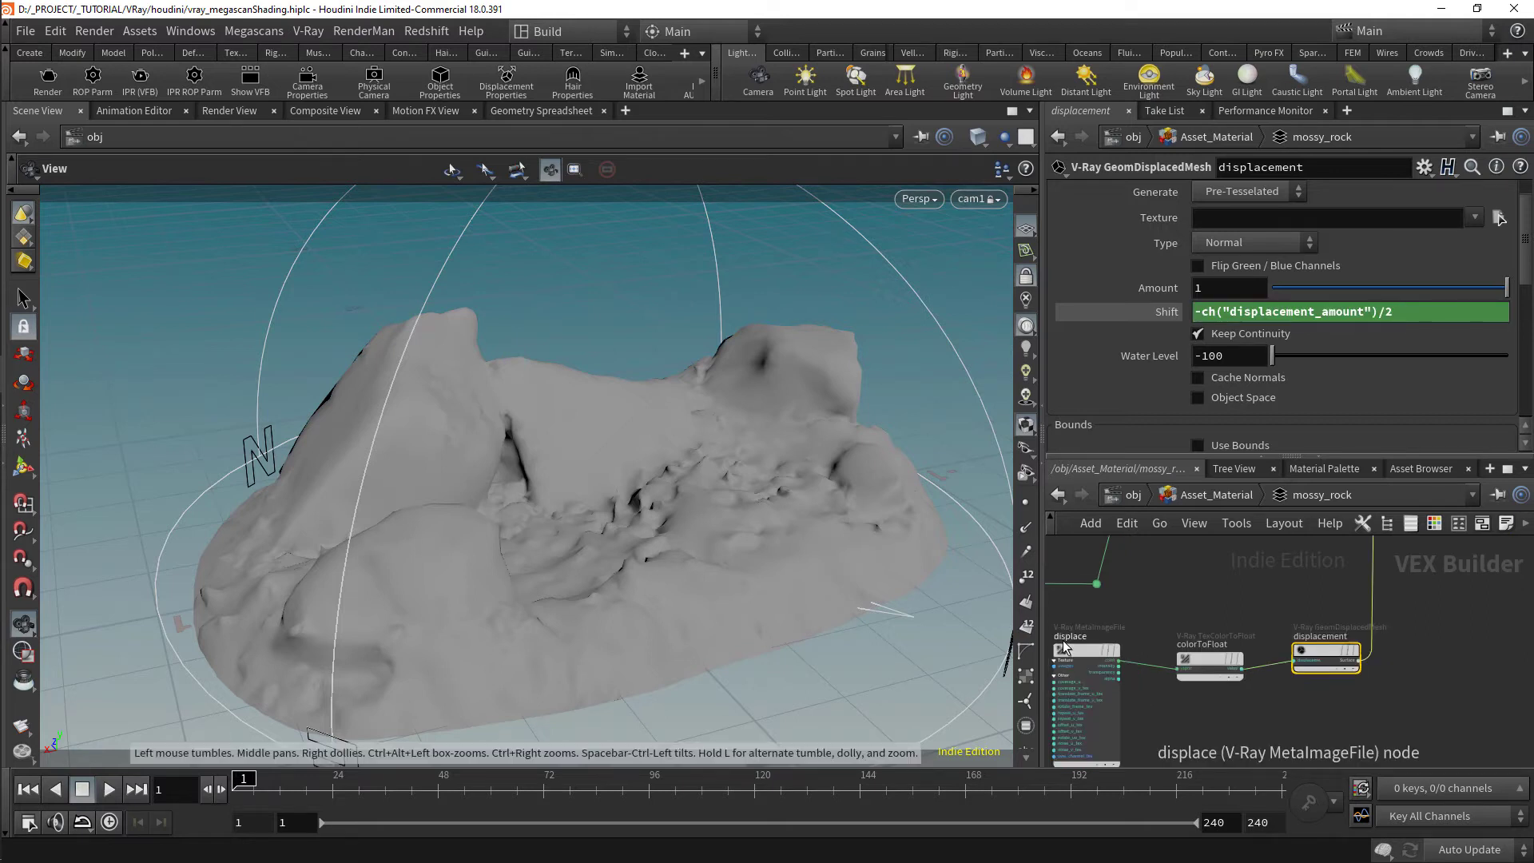
pyautogui.click(1087, 651)
pyautogui.click(1504, 221)
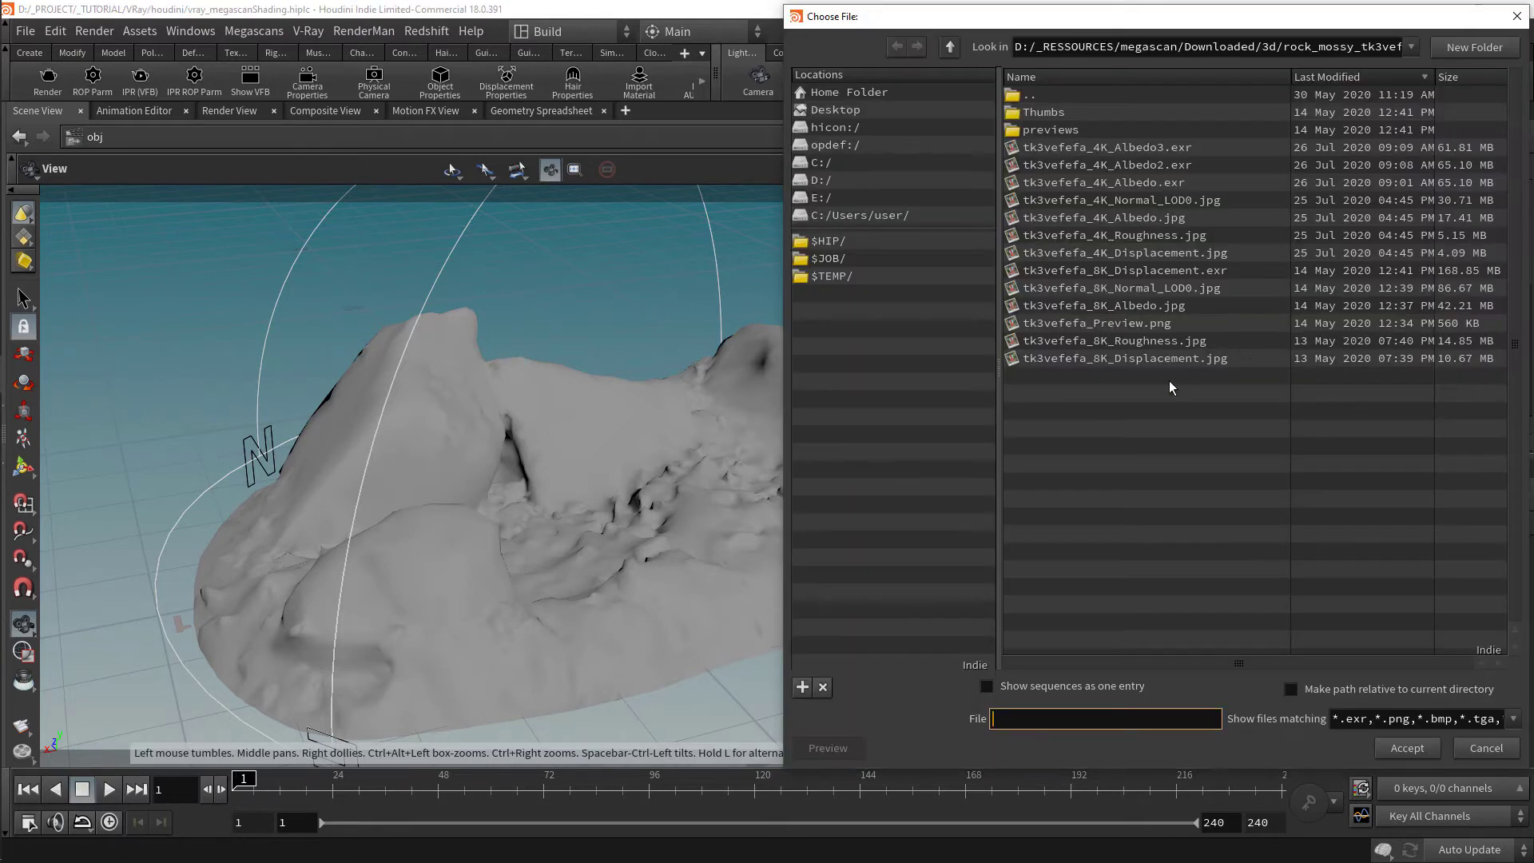
pyautogui.click(1180, 359)
pyautogui.press('Up')
pyautogui.press('Up')
pyautogui.press('Up')
pyautogui.press('Up')
pyautogui.press('Up')
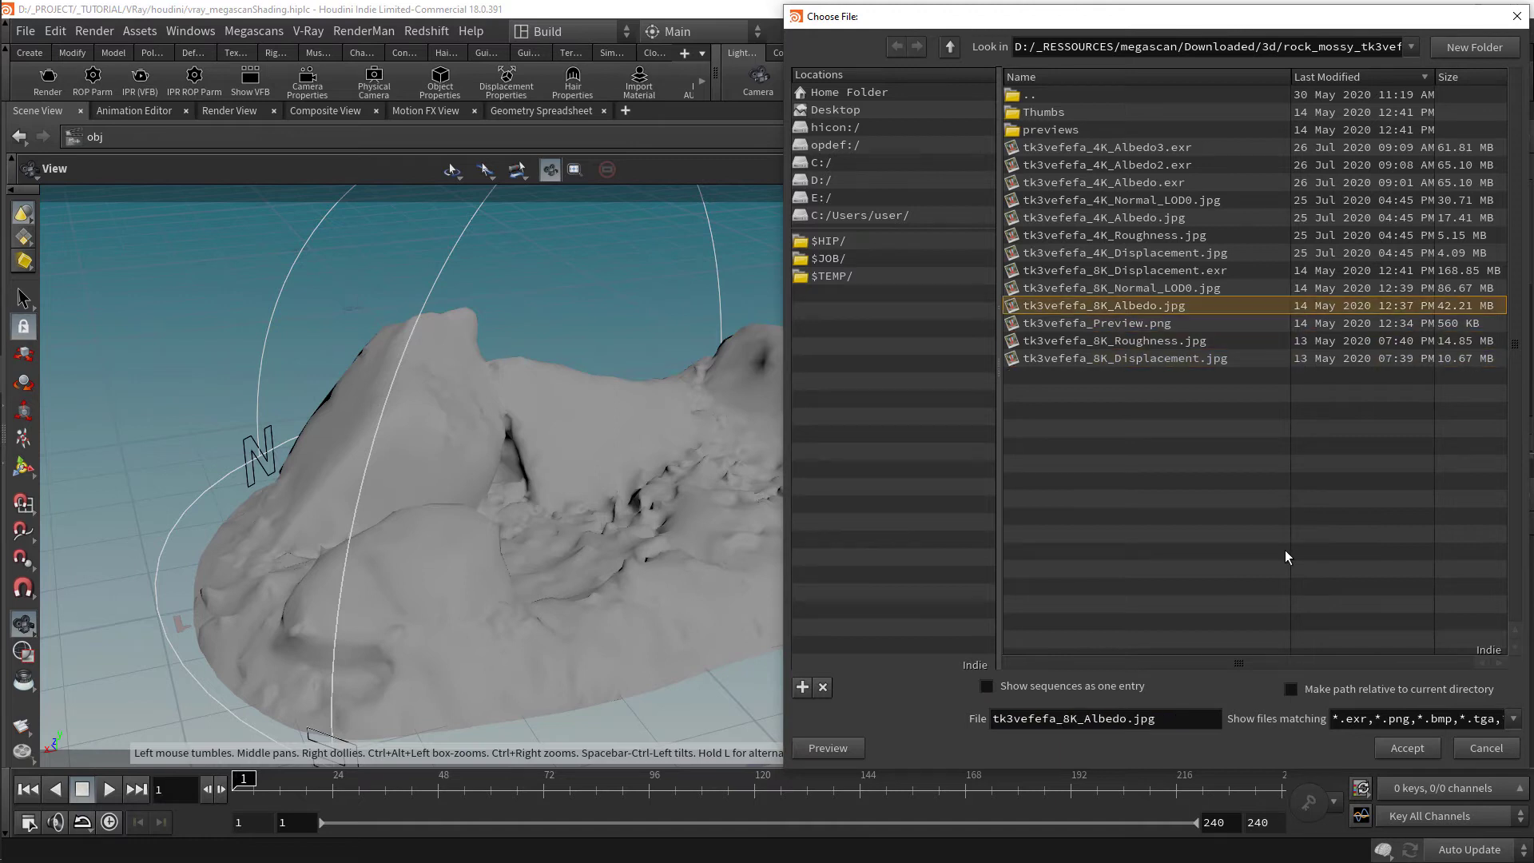
pyautogui.doubleClick(1158, 275)
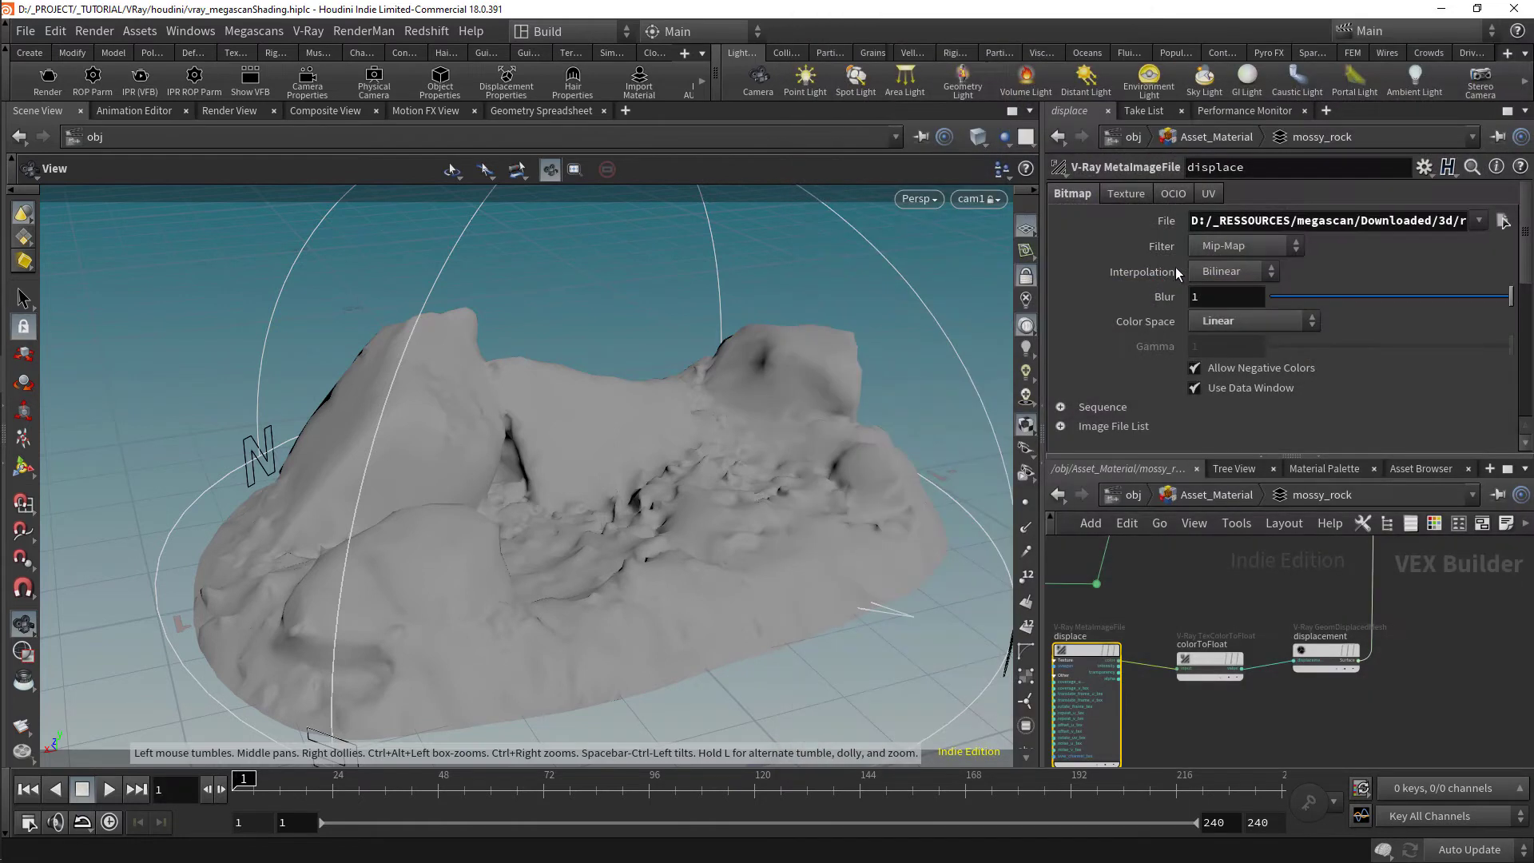
# Copy the displacement texture's file path, switch to Nuke and read tk3vefefa_8K_Displacement.exr into the node graph
pyautogui.moveTo(1191, 222); pyautogui.dragTo(1531, 216)
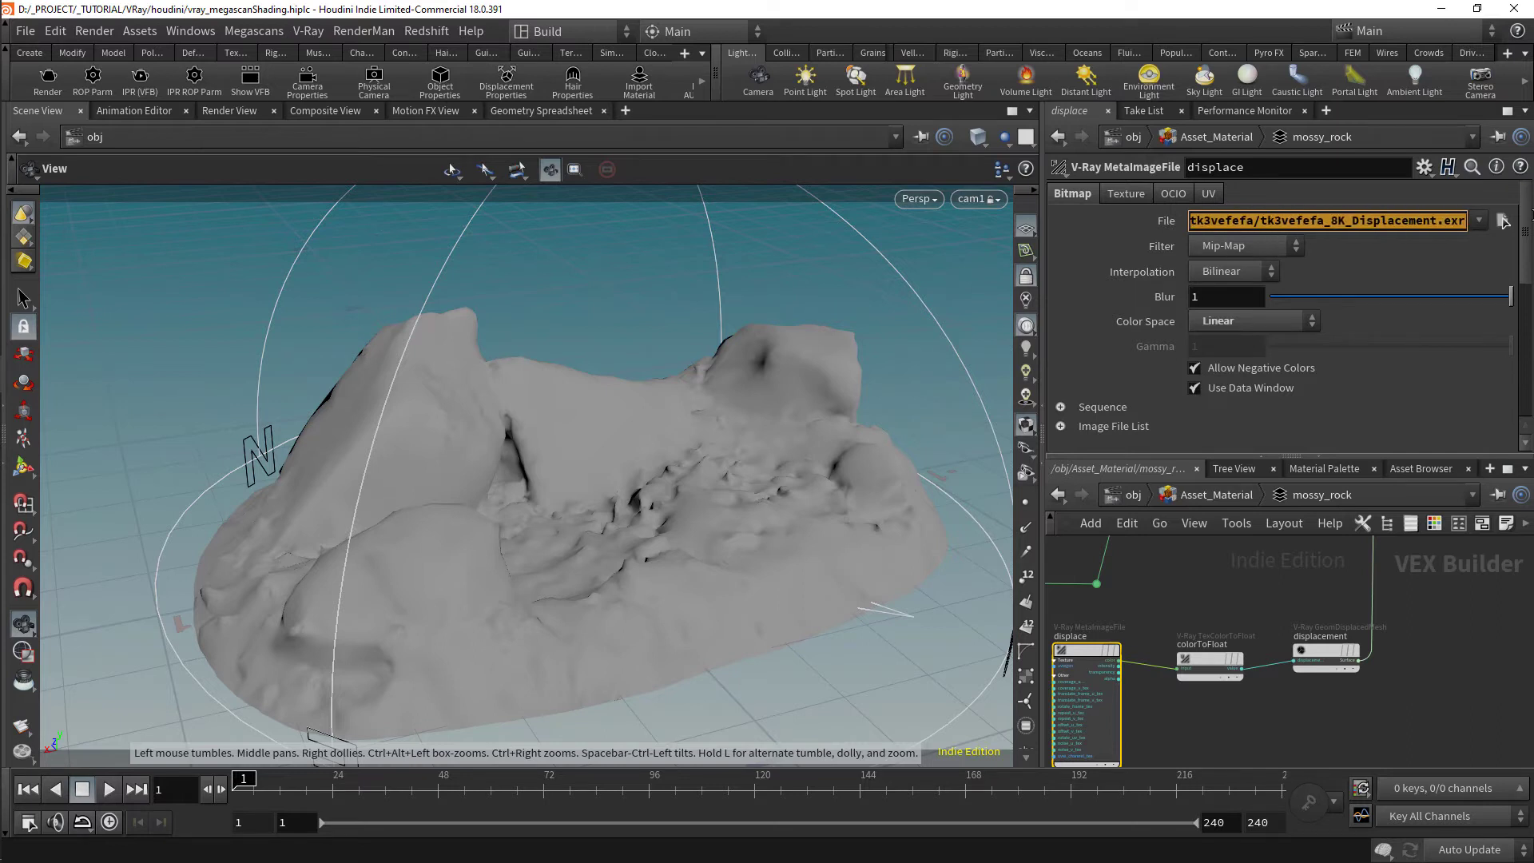
pyautogui.moveTo(4, 360)
pyautogui.moveTo(26, 487)
pyautogui.click(122, 534)
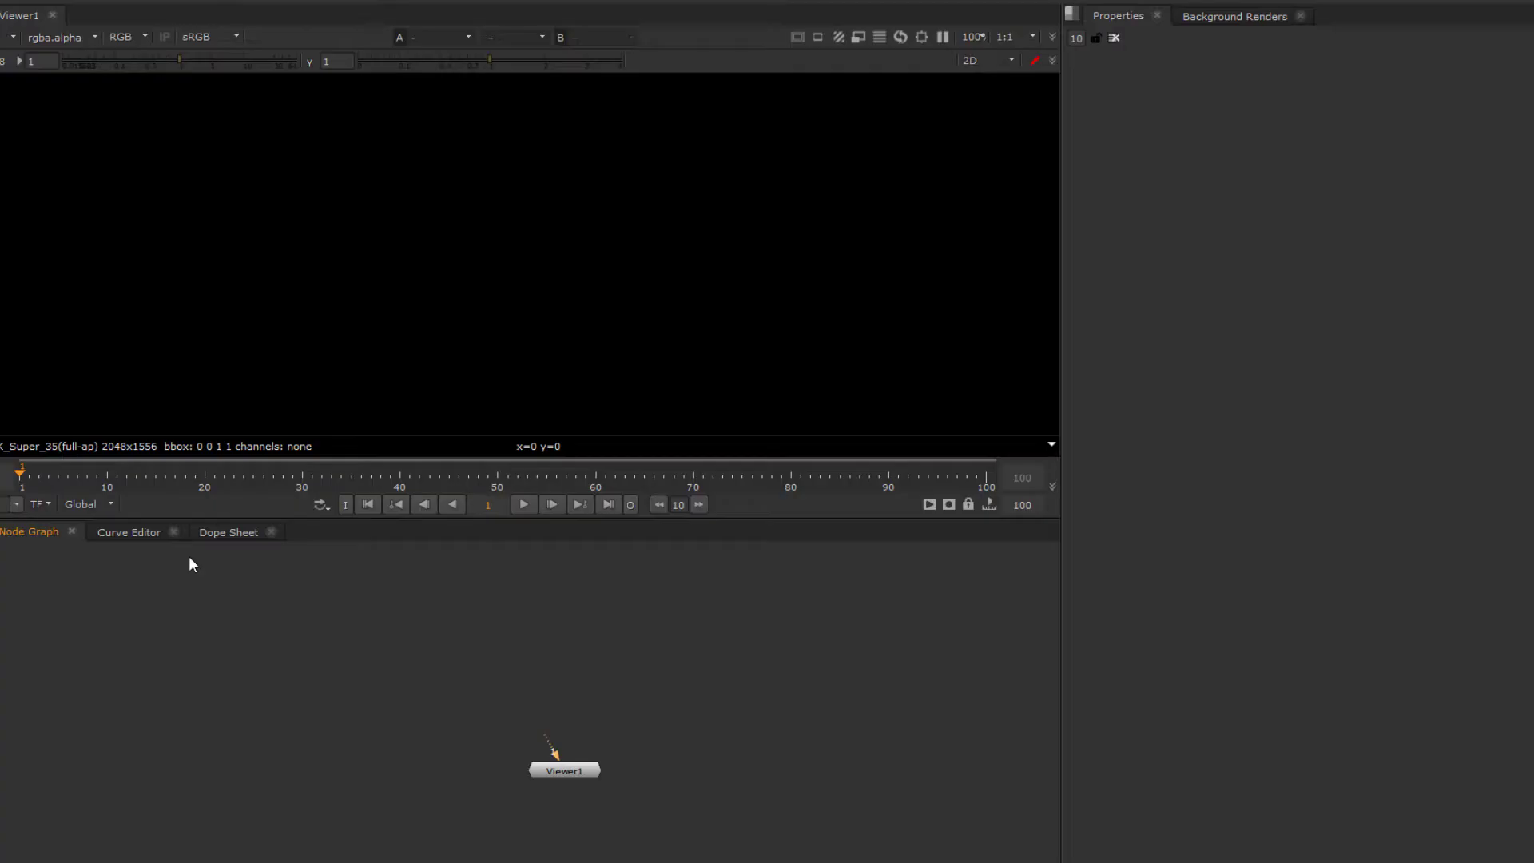
pyautogui.press('r')
pyautogui.hotkey('ctrl', 'v')
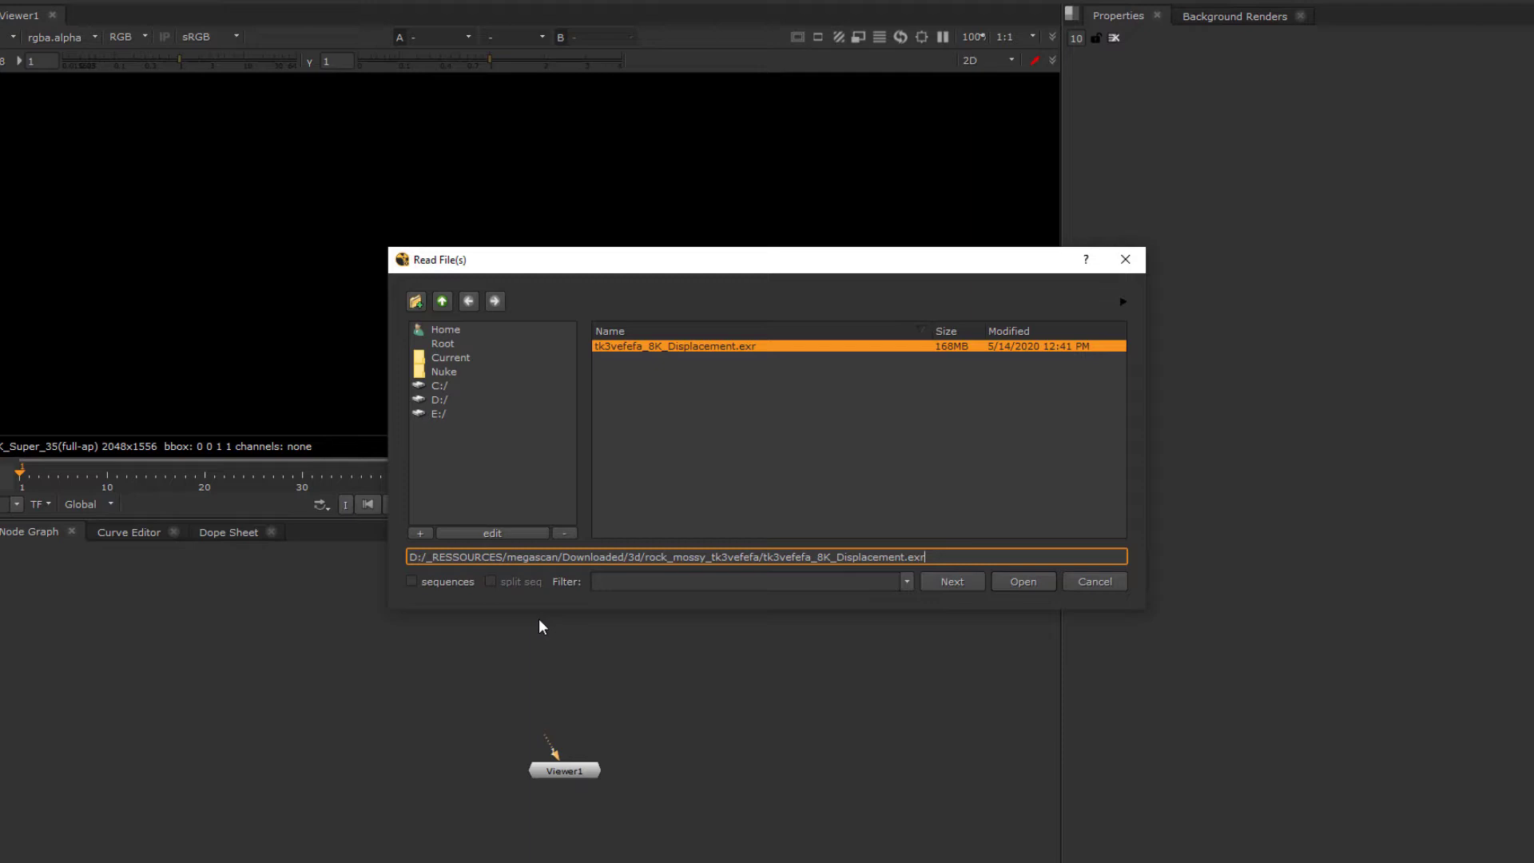
pyautogui.doubleClick(718, 344)
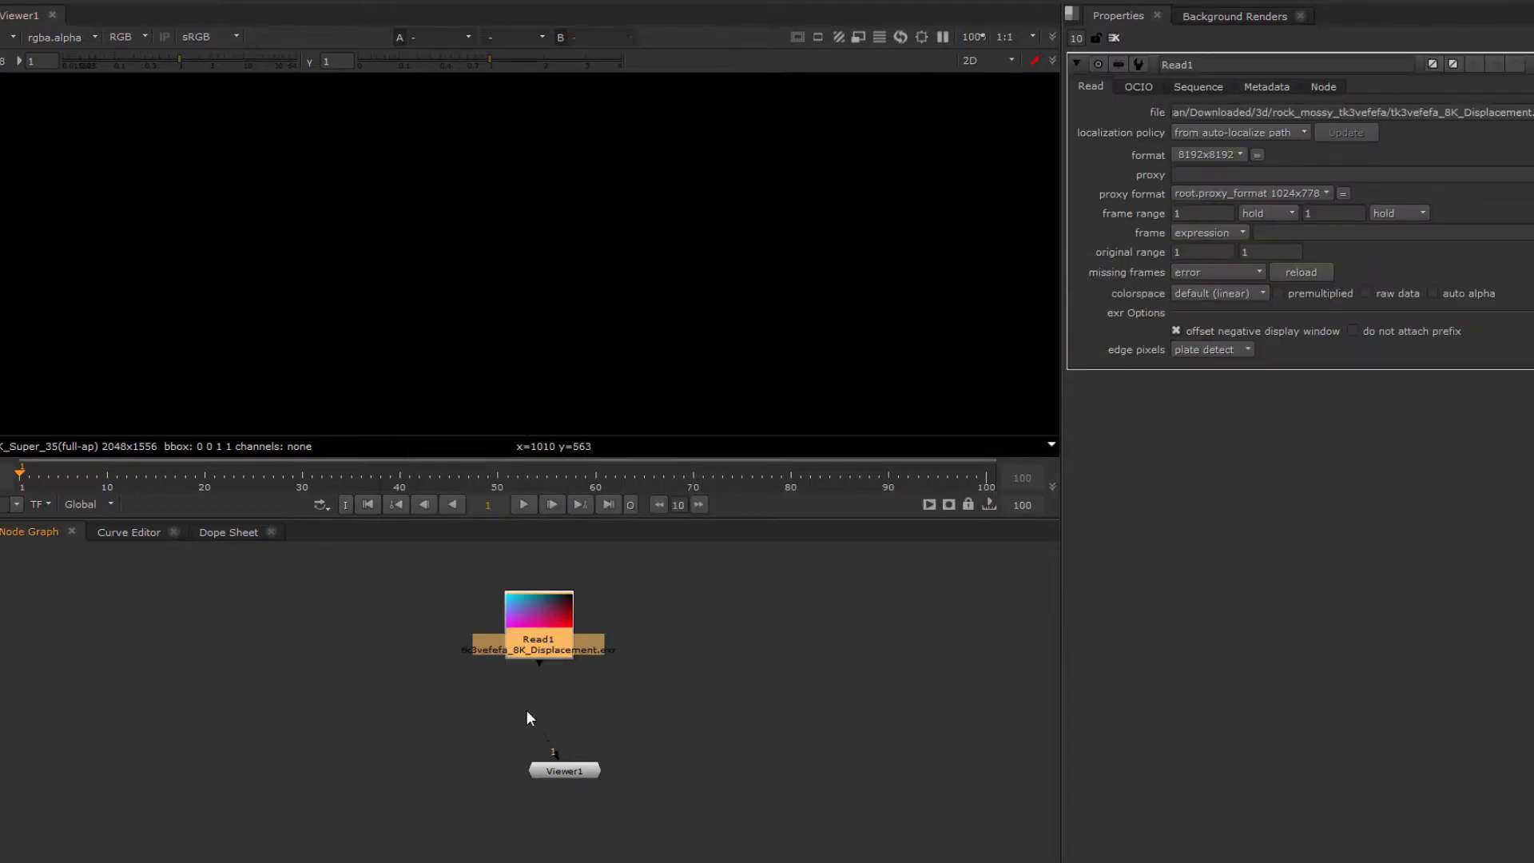
# Connect the displacement Read node to the viewer and display only the red channel of the whole image
pyautogui.moveTo(562, 632); pyautogui.dragTo(580, 611)
pyautogui.press('1')
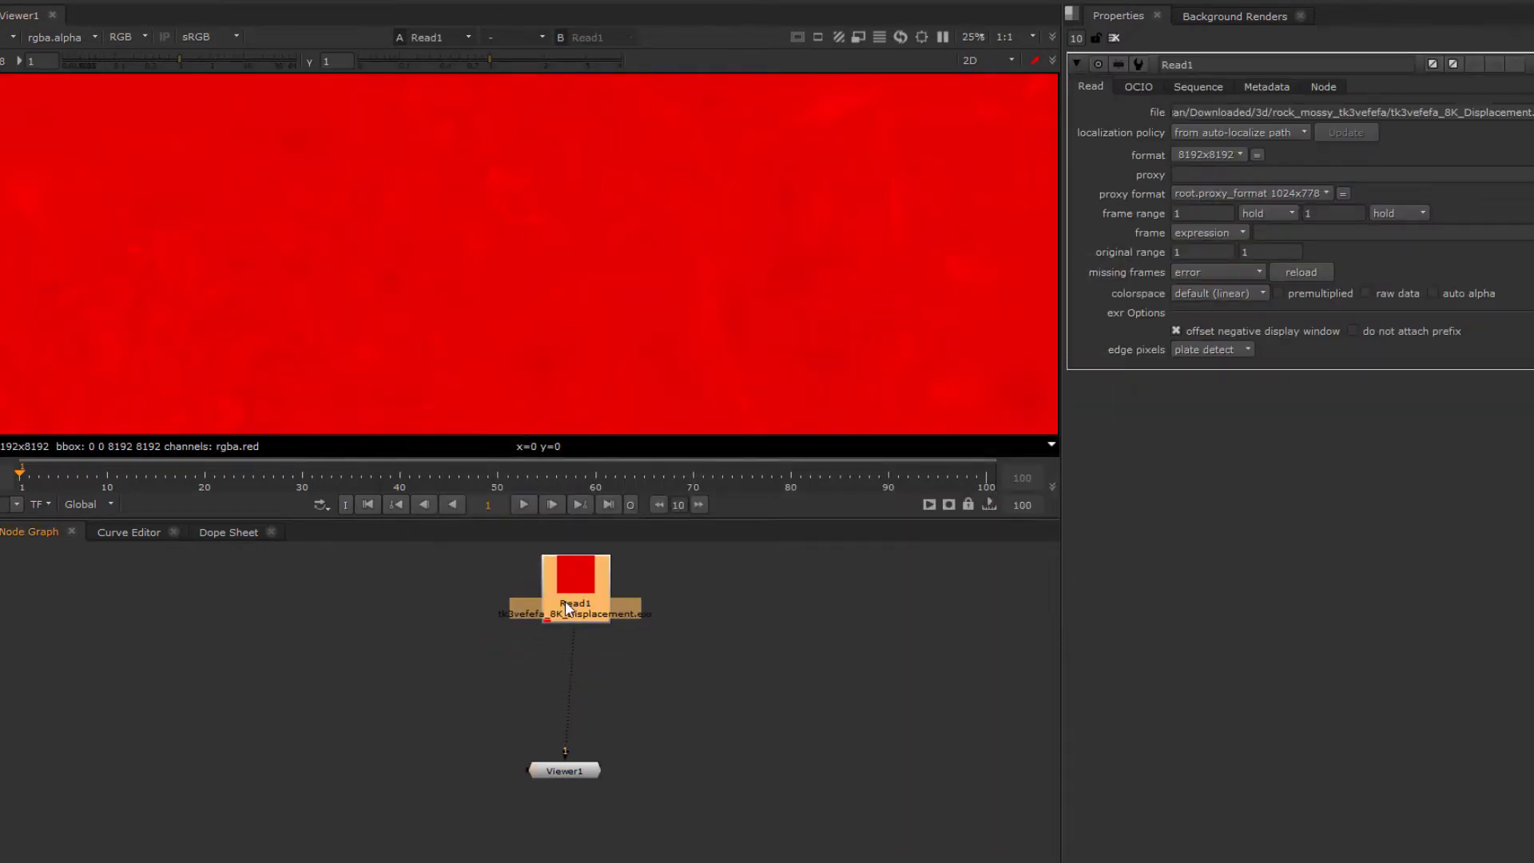
pyautogui.press('r')
pyautogui.press('f')
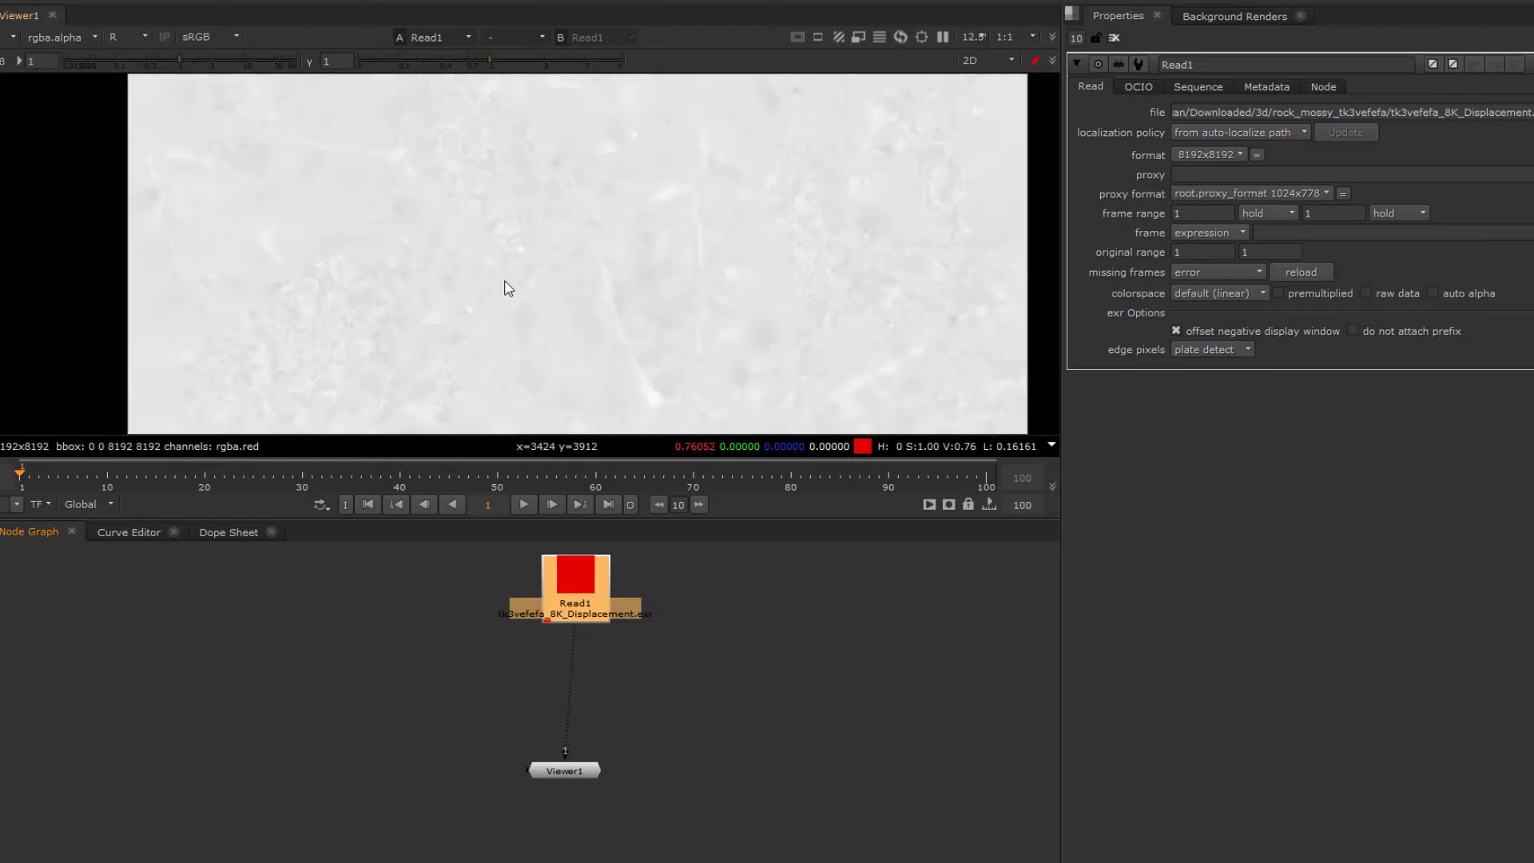
# Add a ColorCorrect node after the displacement Read node and set its master offset to -0.5
pyautogui.press('c')
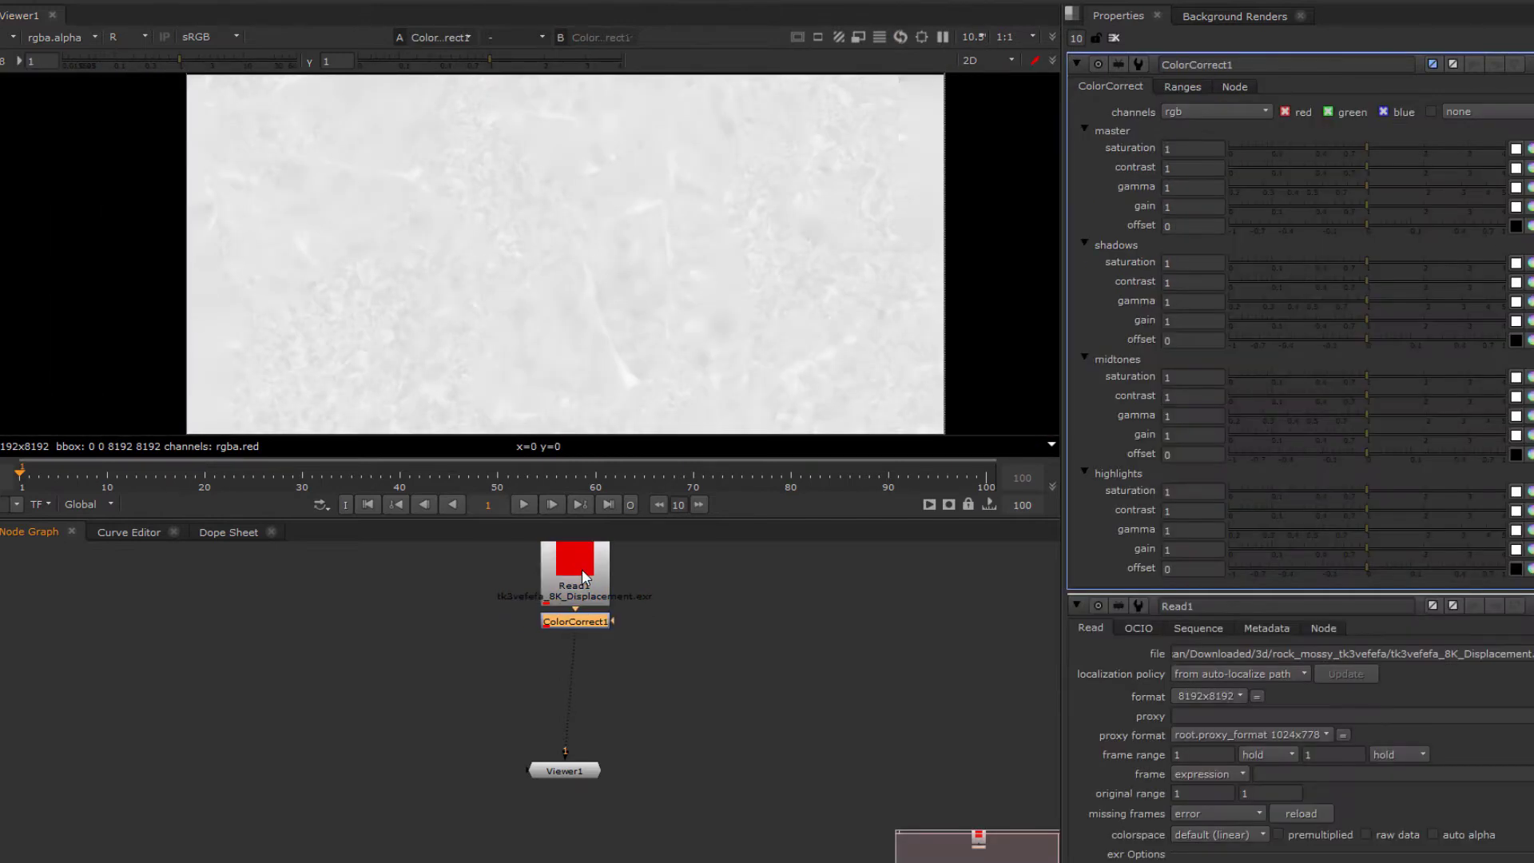
pyautogui.click(1191, 226)
pyautogui.write('-0.5')
pyautogui.press('Return')
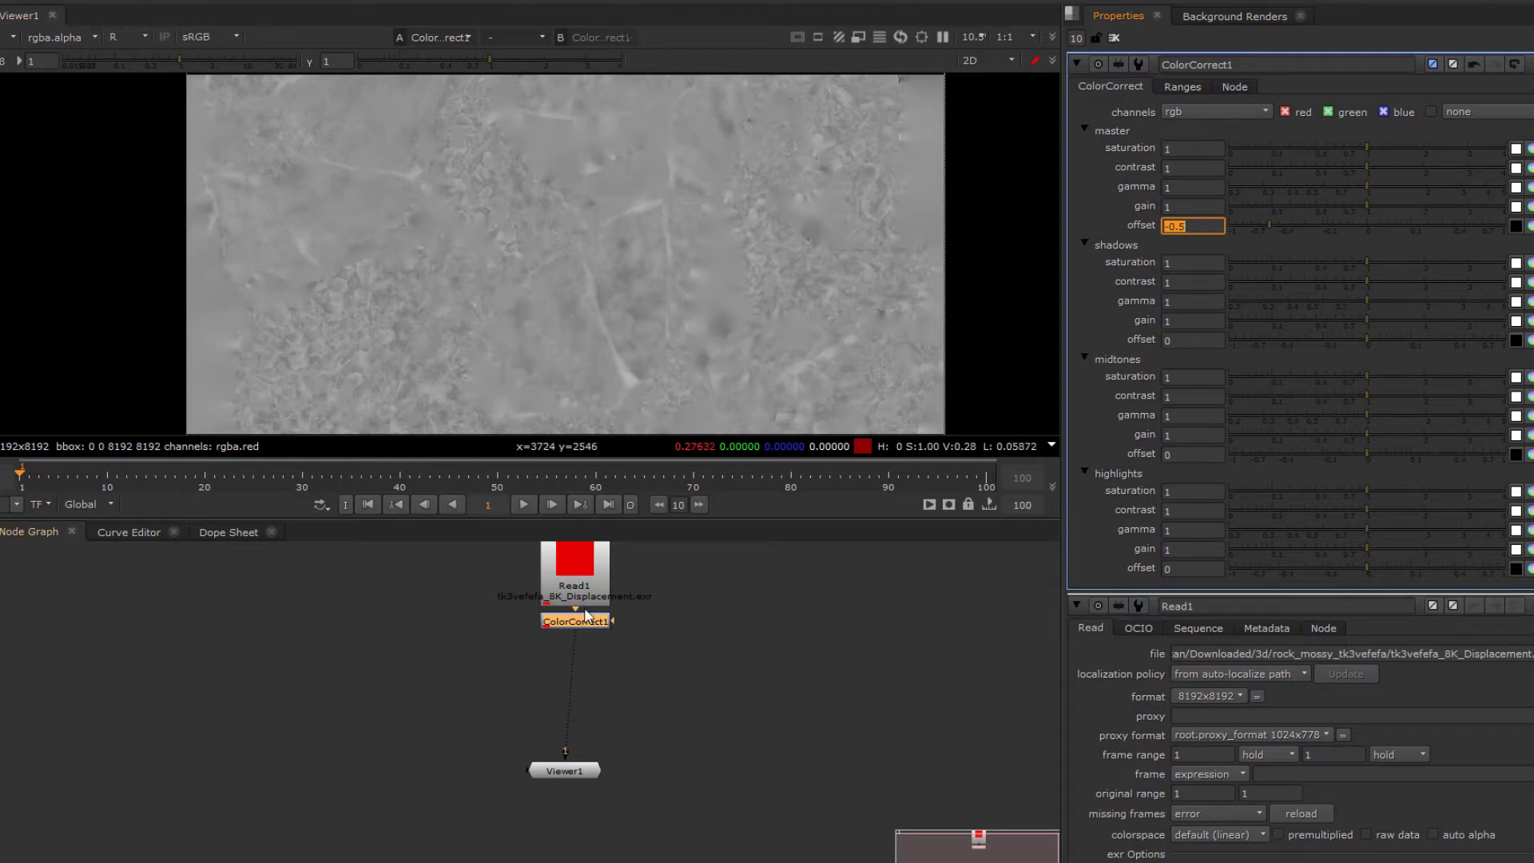
pyautogui.moveTo(591, 627); pyautogui.dragTo(590, 649)
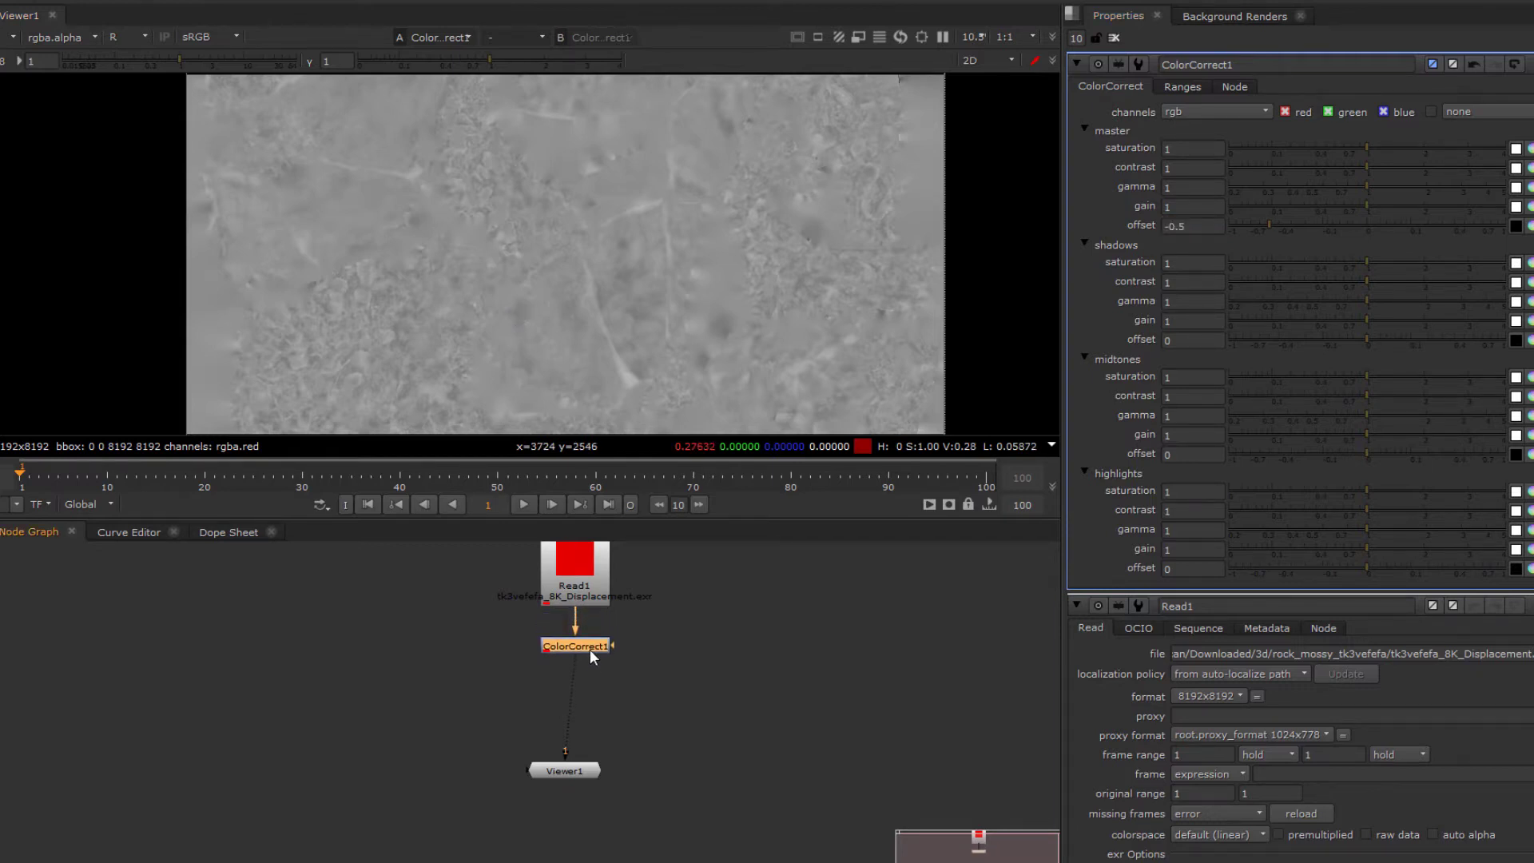
# Try lower master offset values on the ColorCorrect node, down to about -0.72
pyautogui.moveTo(476, 283); pyautogui.dragTo(521, 283, button='middle')
pyautogui.scroll(3, 520, 283)
pyautogui.scroll(1, 520, 283)
pyautogui.moveTo(1165, 227); pyautogui.dragTo(1257, 226)
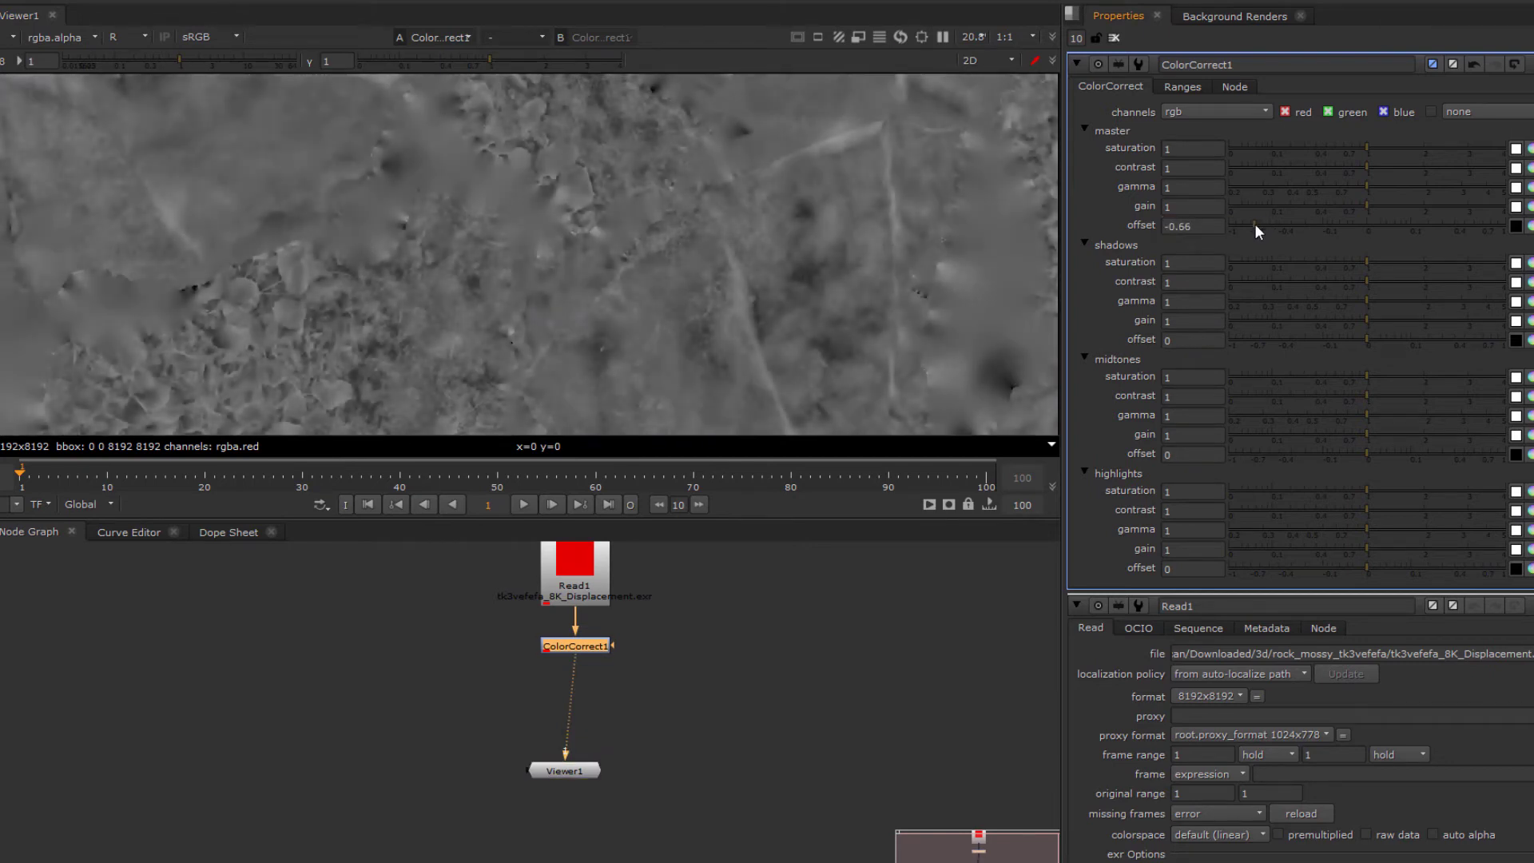
pyautogui.hotkey('ctrl', 'z')
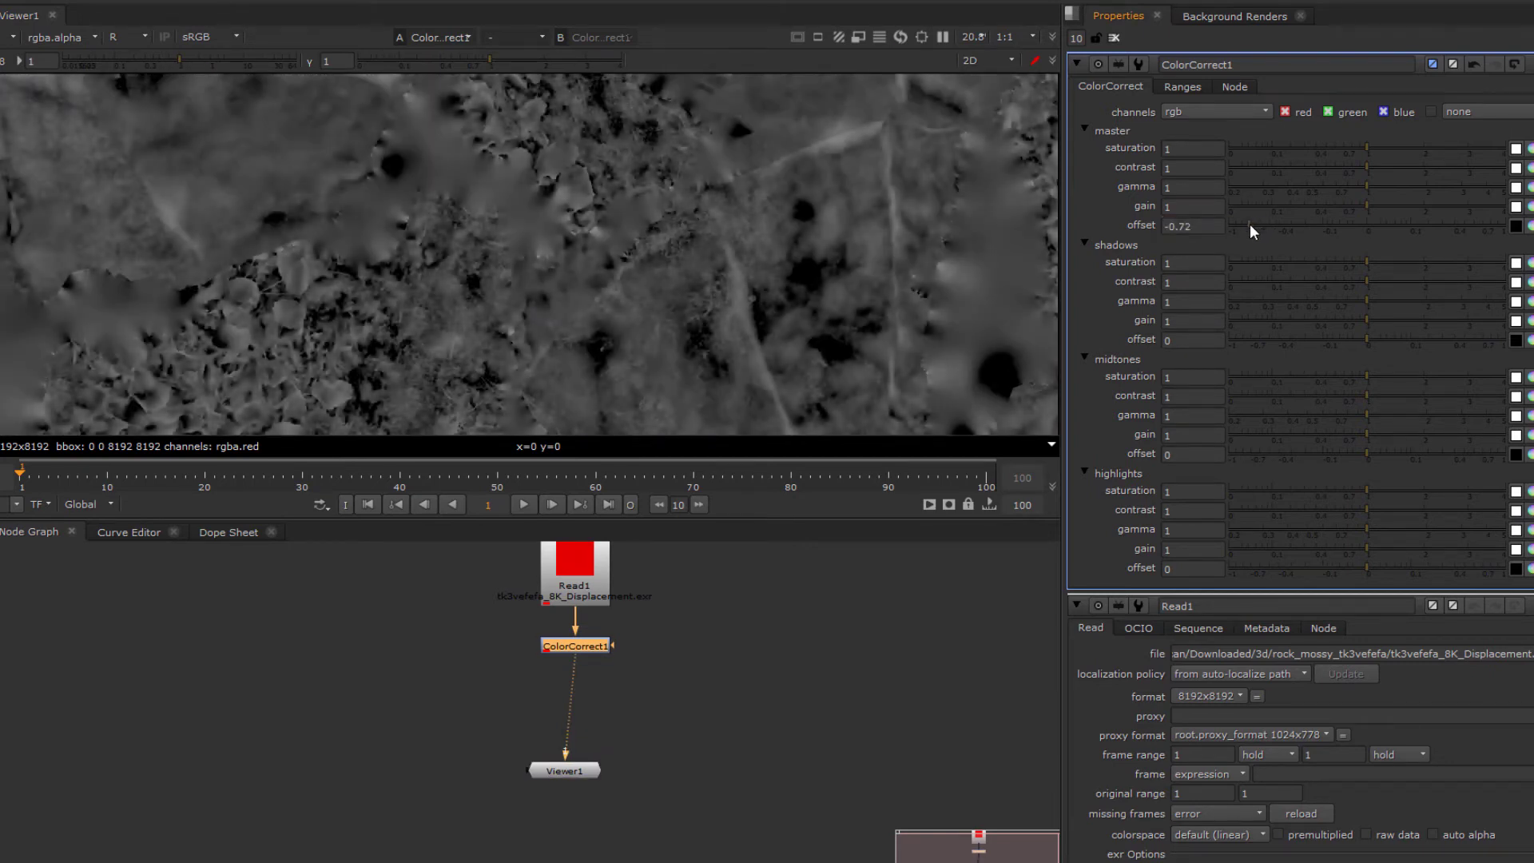
# Examine the displacement map's red channel in the enlarged viewer and sample the values over a region of the image
pyautogui.moveTo(620, 304); pyautogui.dragTo(809, 176, button='middle')
pyautogui.press('space')
pyautogui.moveTo(764, 592); pyautogui.dragTo(720, 399, button='middle')
pyautogui.scroll(6, 719, 406)
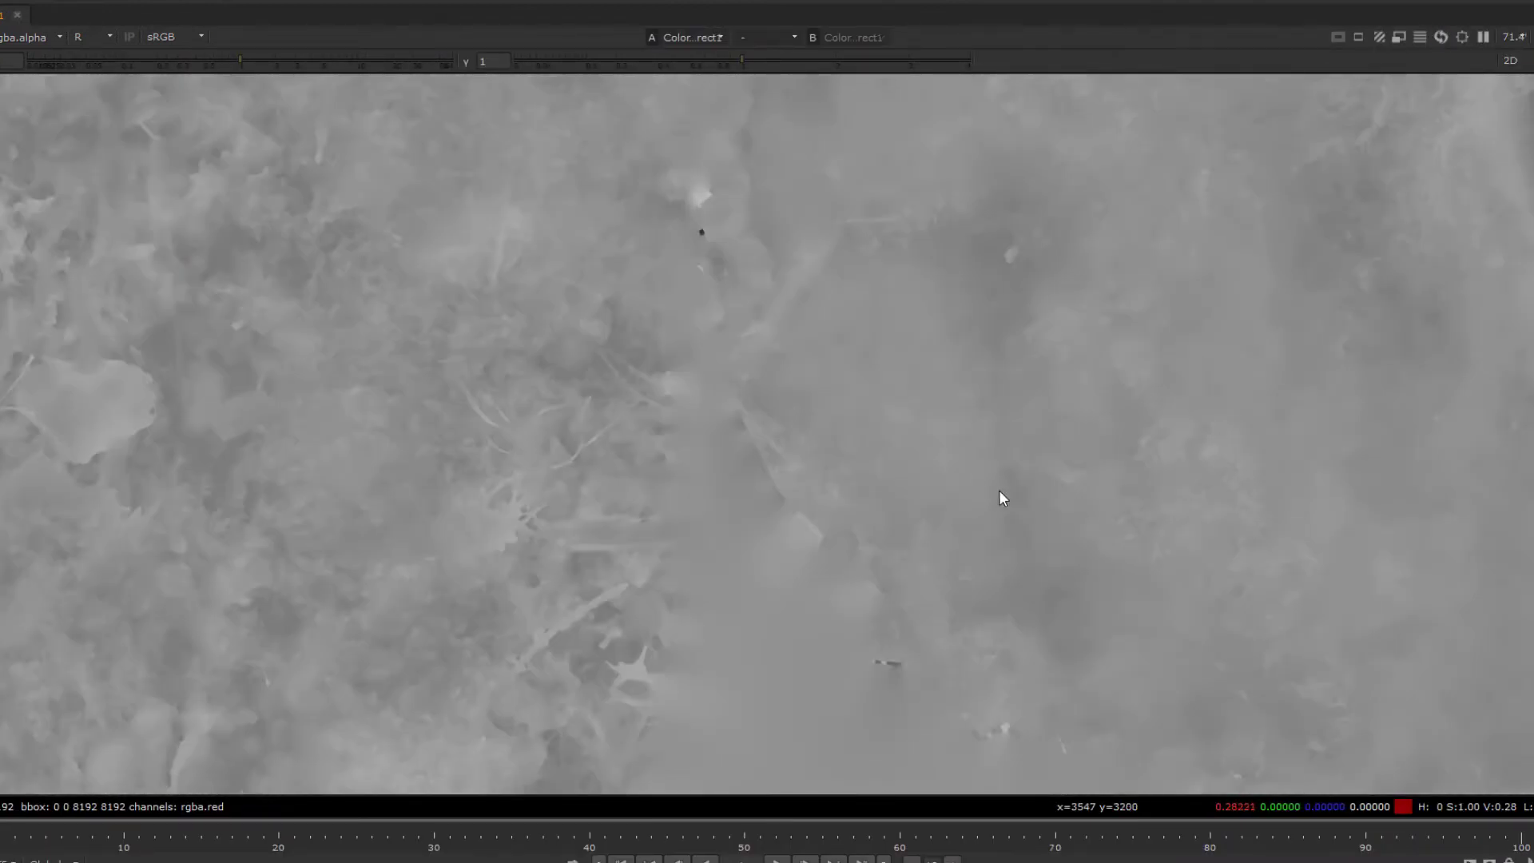
pyautogui.keyDown('ctrl'); pyautogui.keyDown('shift'); pyautogui.moveTo(1011, 527); pyautogui.dragTo(544, 651); pyautogui.keyUp('shift'); pyautogui.keyUp('ctrl')
pyautogui.keyDown('ctrl'); pyautogui.click(445, 635); pyautogui.keyUp('ctrl')
pyautogui.moveTo(560, 418); pyautogui.dragTo(697, 562, button='middle')
pyautogui.scroll(-1, 695, 562)
pyautogui.press('space')
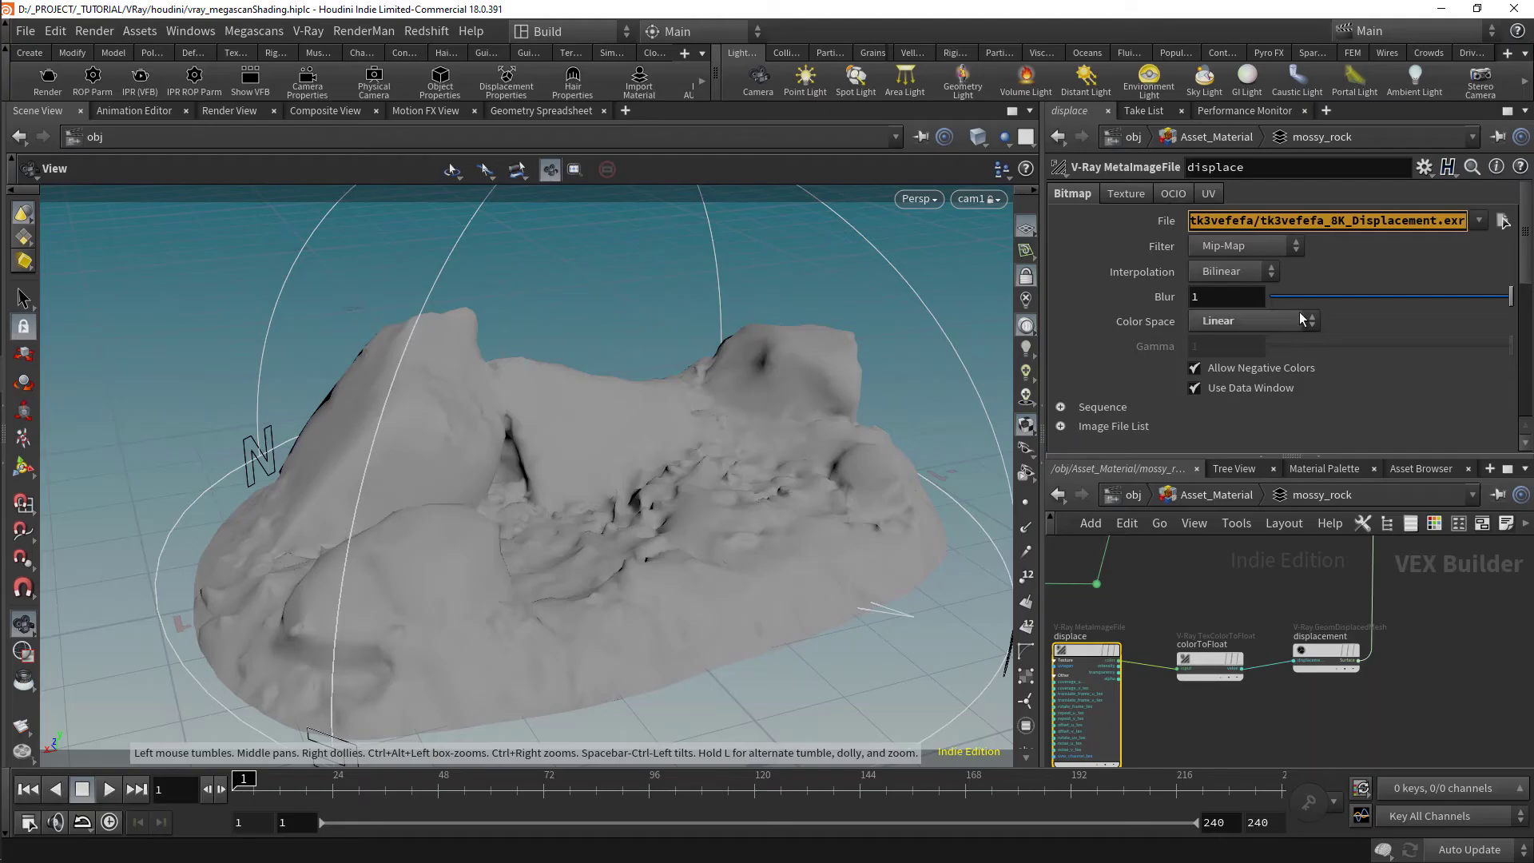
# Switch back to Houdini and set the displacement node's Max Subdivisions to 7
pyautogui.click(1404, 223)
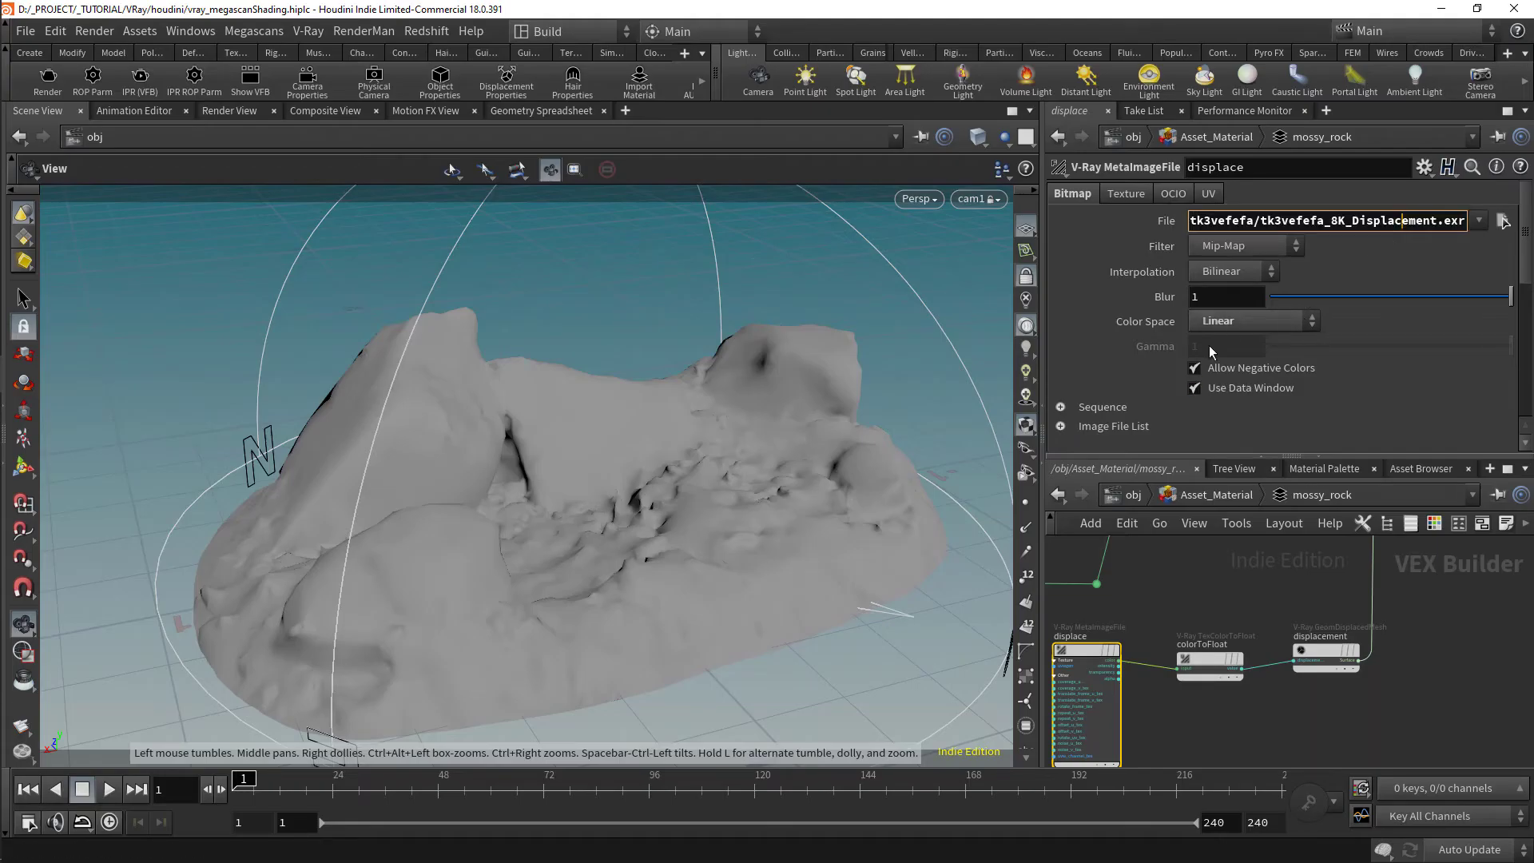
pyautogui.click(1168, 195)
pyautogui.click(1085, 198)
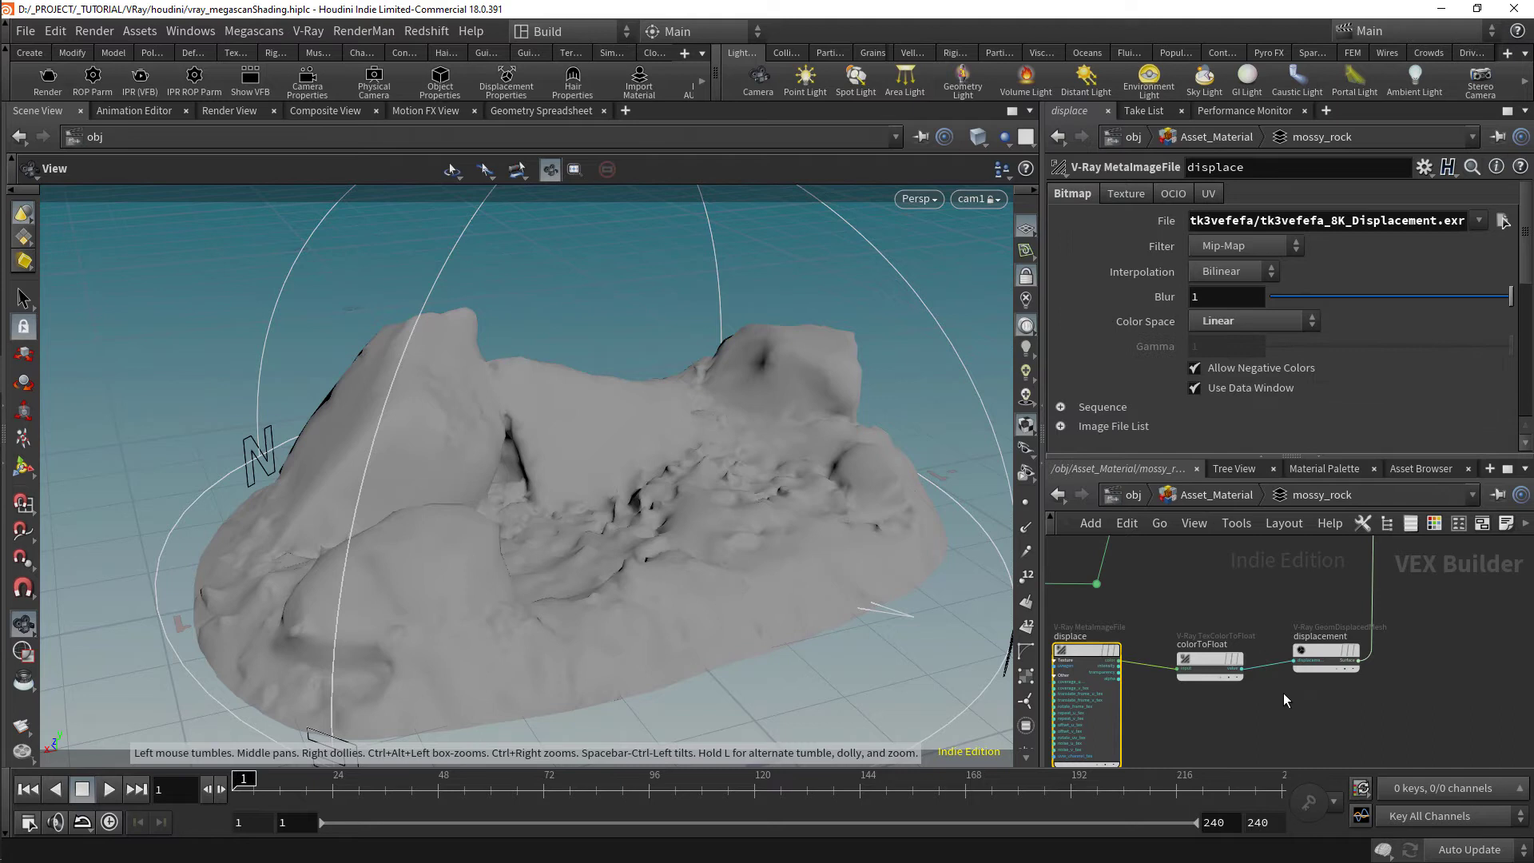
pyautogui.click(1325, 650)
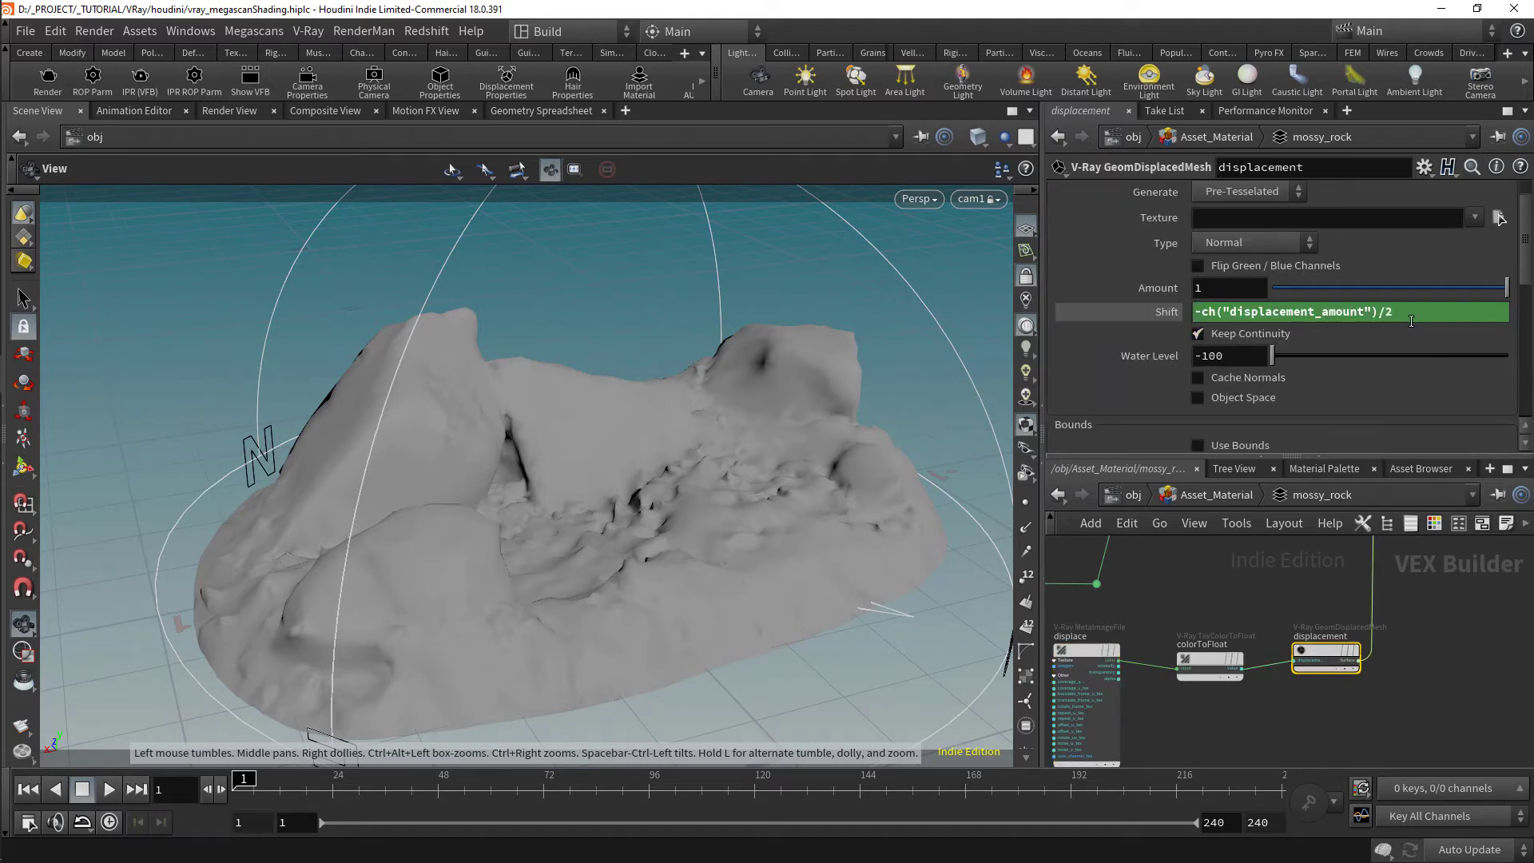
pyautogui.scroll(-2, 1130, 368)
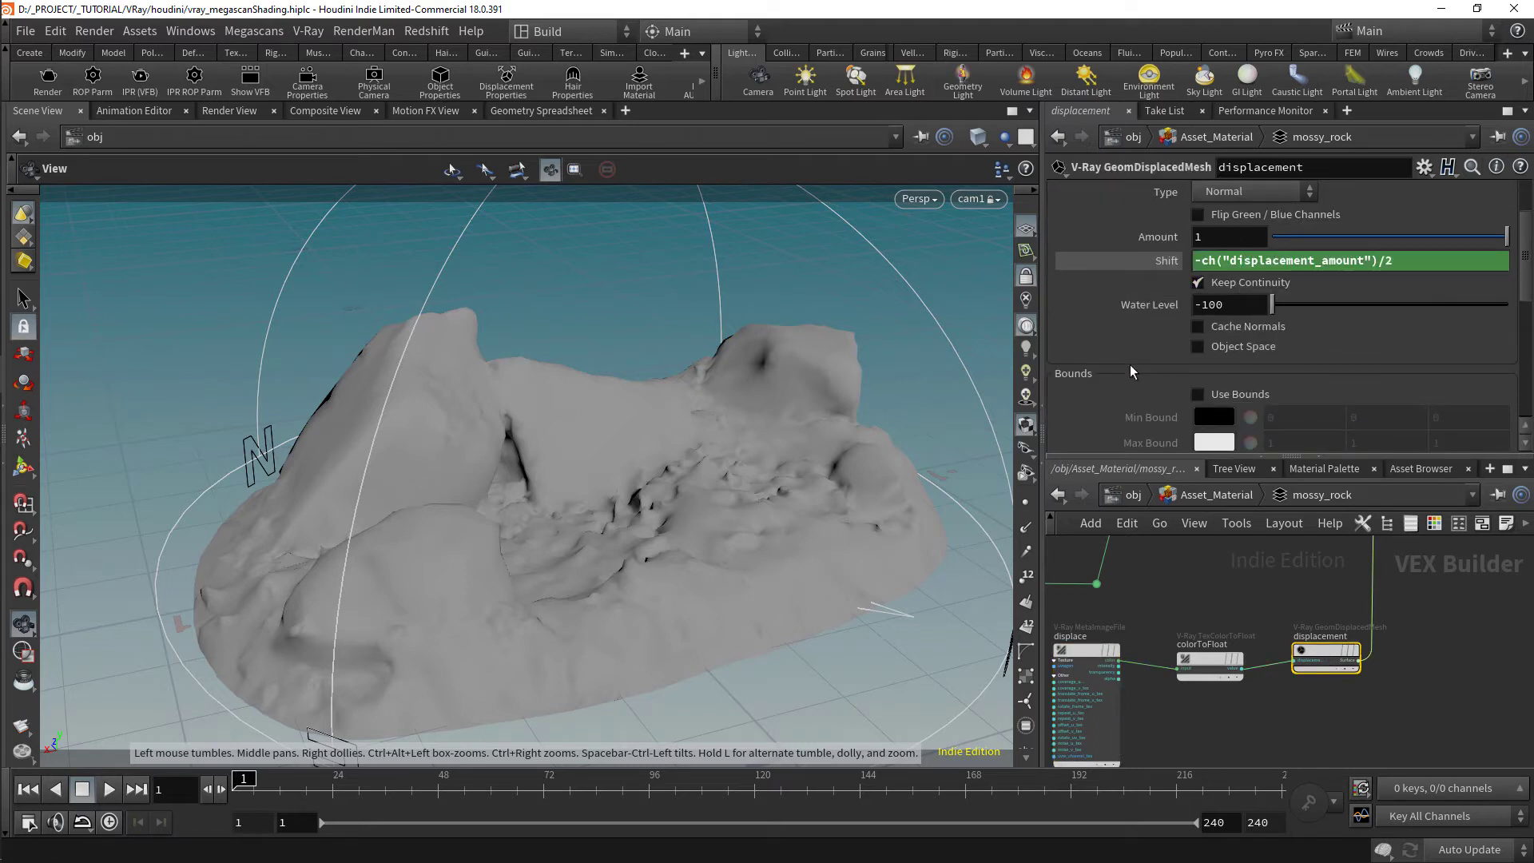
pyautogui.scroll(-6, 1130, 364)
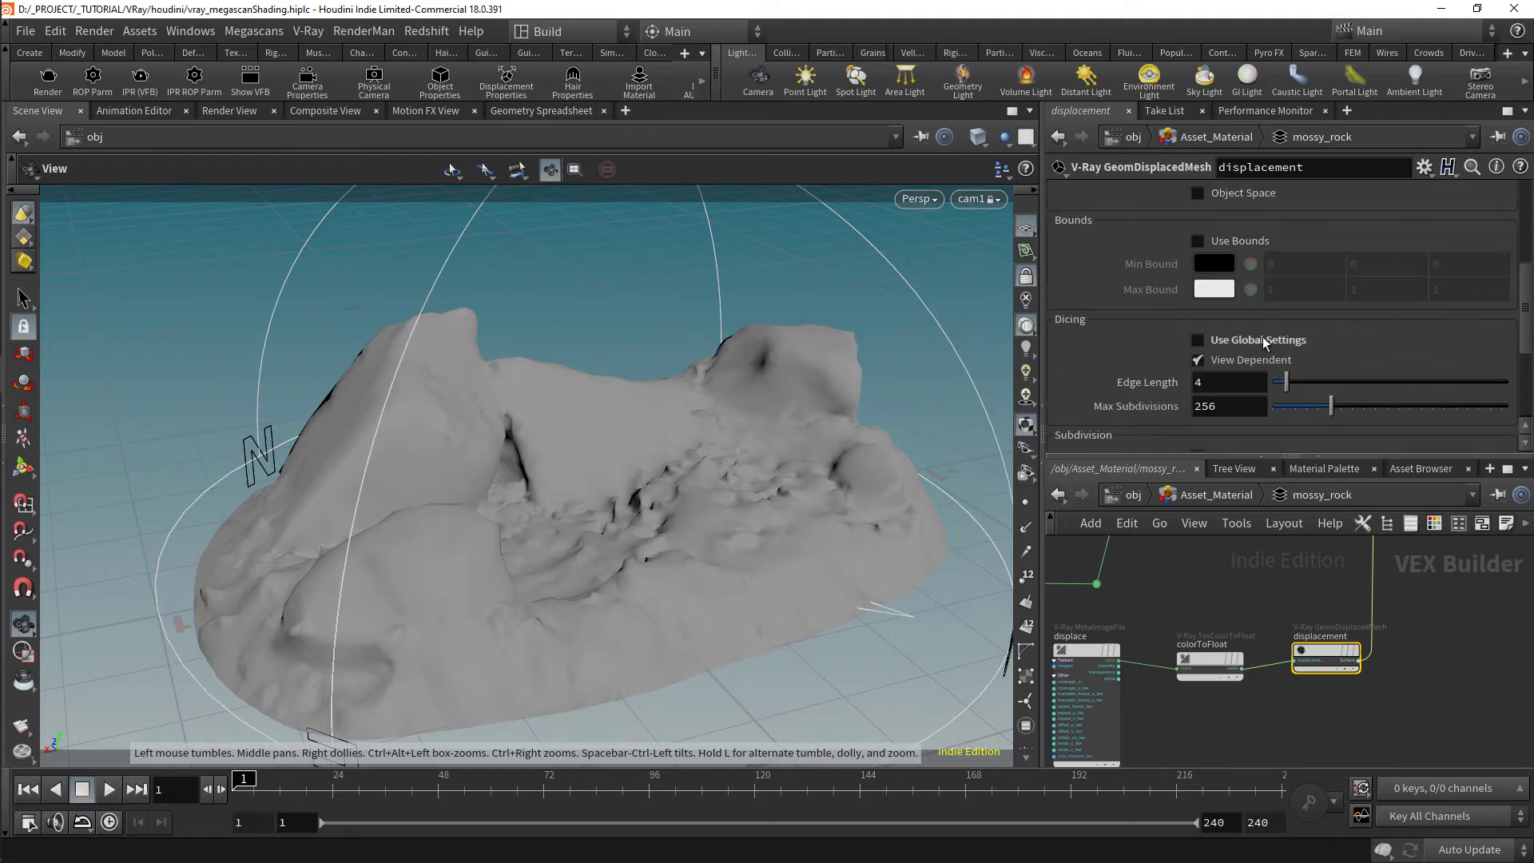
pyautogui.scroll(-1, 1253, 365)
pyautogui.click(1227, 356)
pyautogui.moveTo(1245, 387); pyautogui.dragTo(1053, 385)
pyautogui.write('6')
pyautogui.press('Return')
pyautogui.write('7')
pyautogui.press('Return')
pyautogui.scroll(-2, 1151, 360)
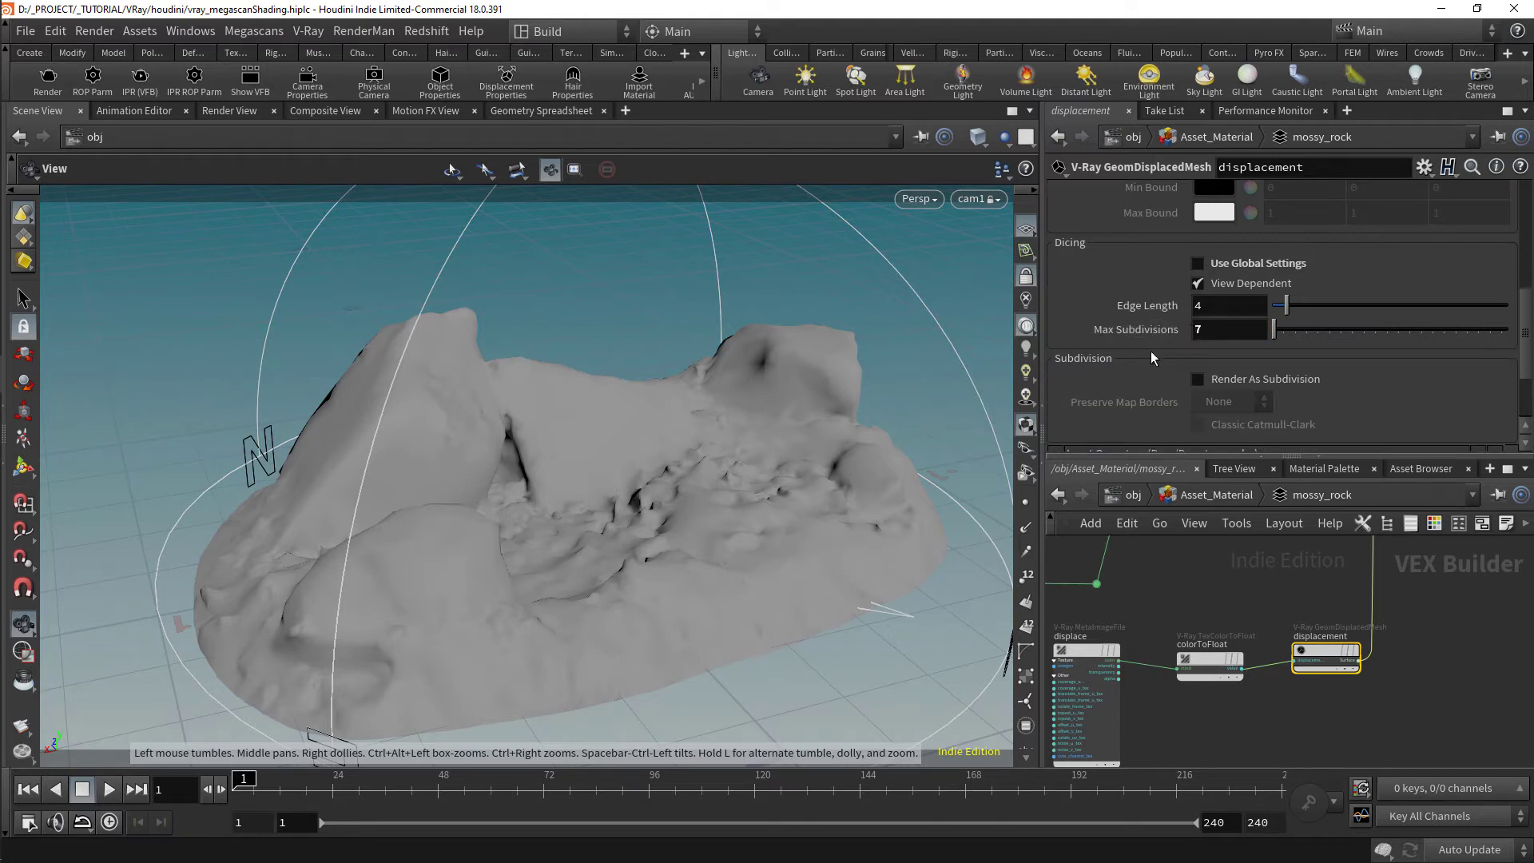
# Start an interactive V-Ray render and set the displacement Amount to 0.1
pyautogui.scroll(-2, 1150, 339)
pyautogui.scroll(2, 1151, 339)
pyautogui.click(139, 83)
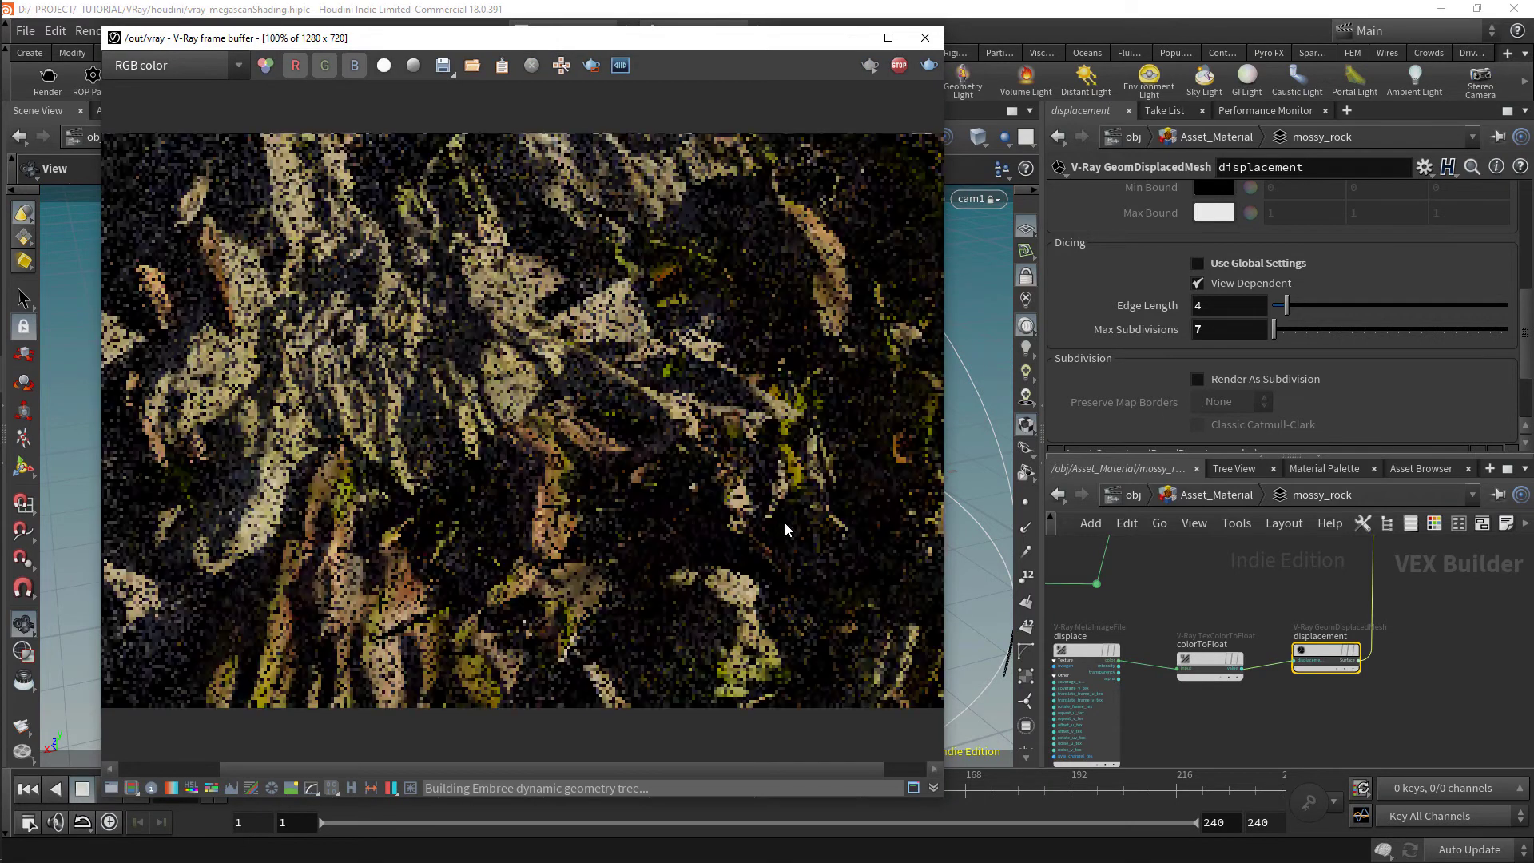
pyautogui.scroll(5, 1231, 289)
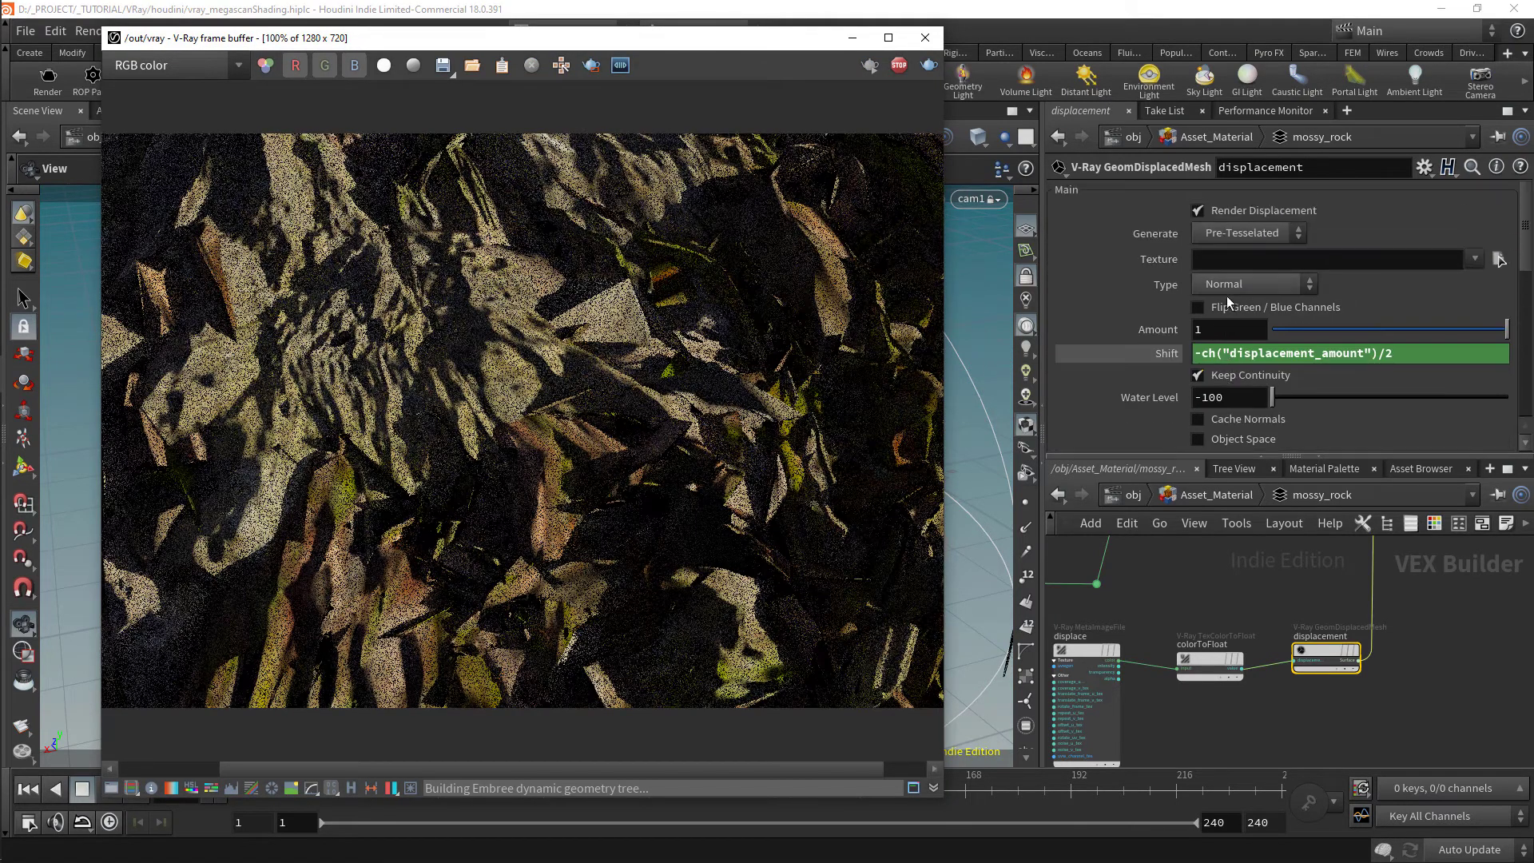
pyautogui.click(1207, 330)
pyautogui.write('.1')
pyautogui.press('Return')
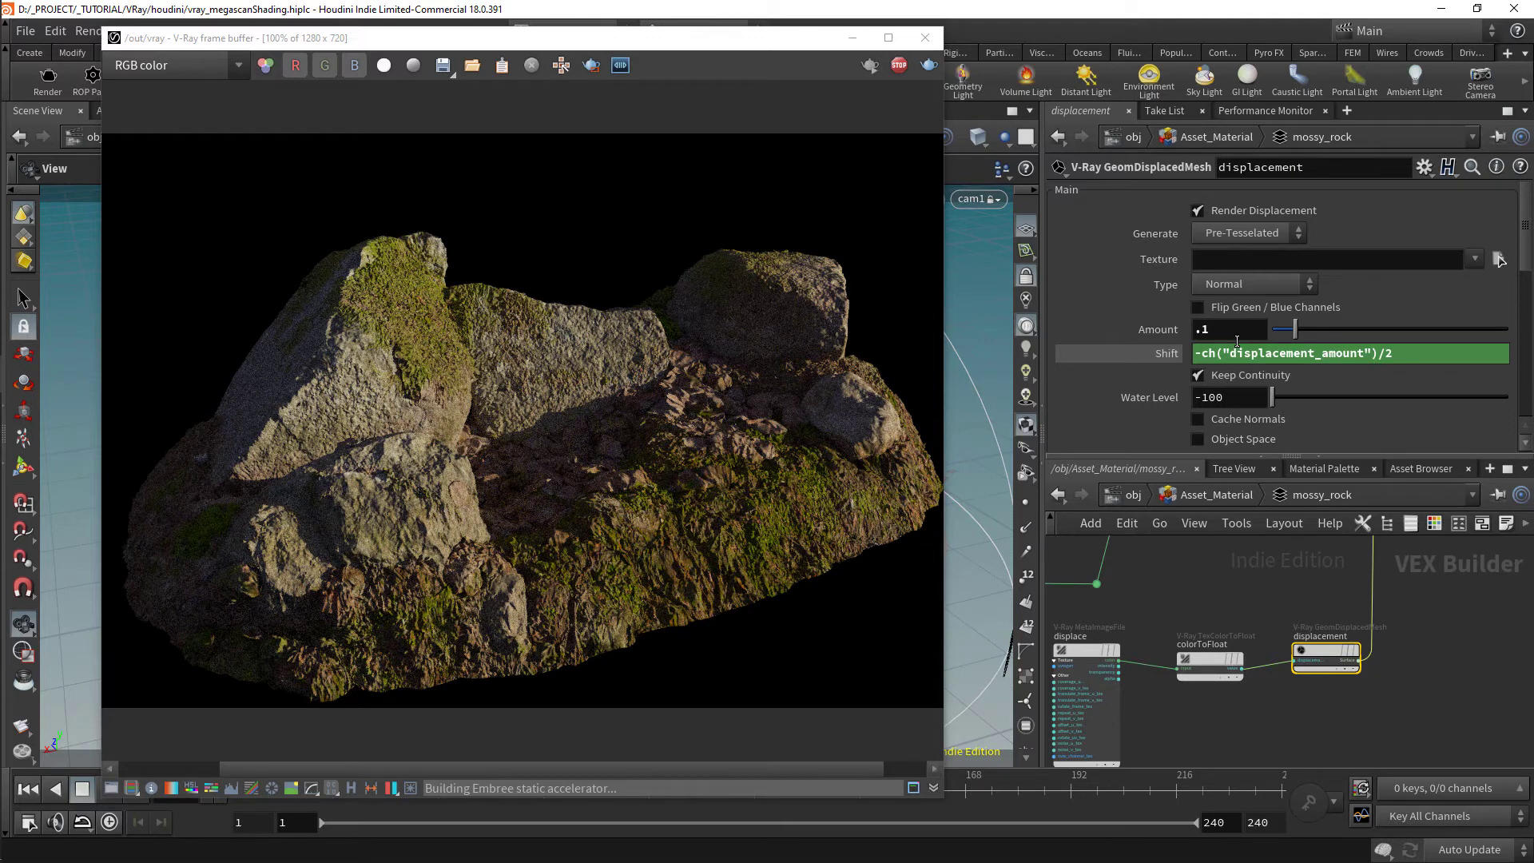
# Lower the displacement Amount to 0.05 and finally to 0.04, comparing the rendered rocks
pyautogui.doubleClick(1228, 332)
pyautogui.write('.05')
pyautogui.press('Return')
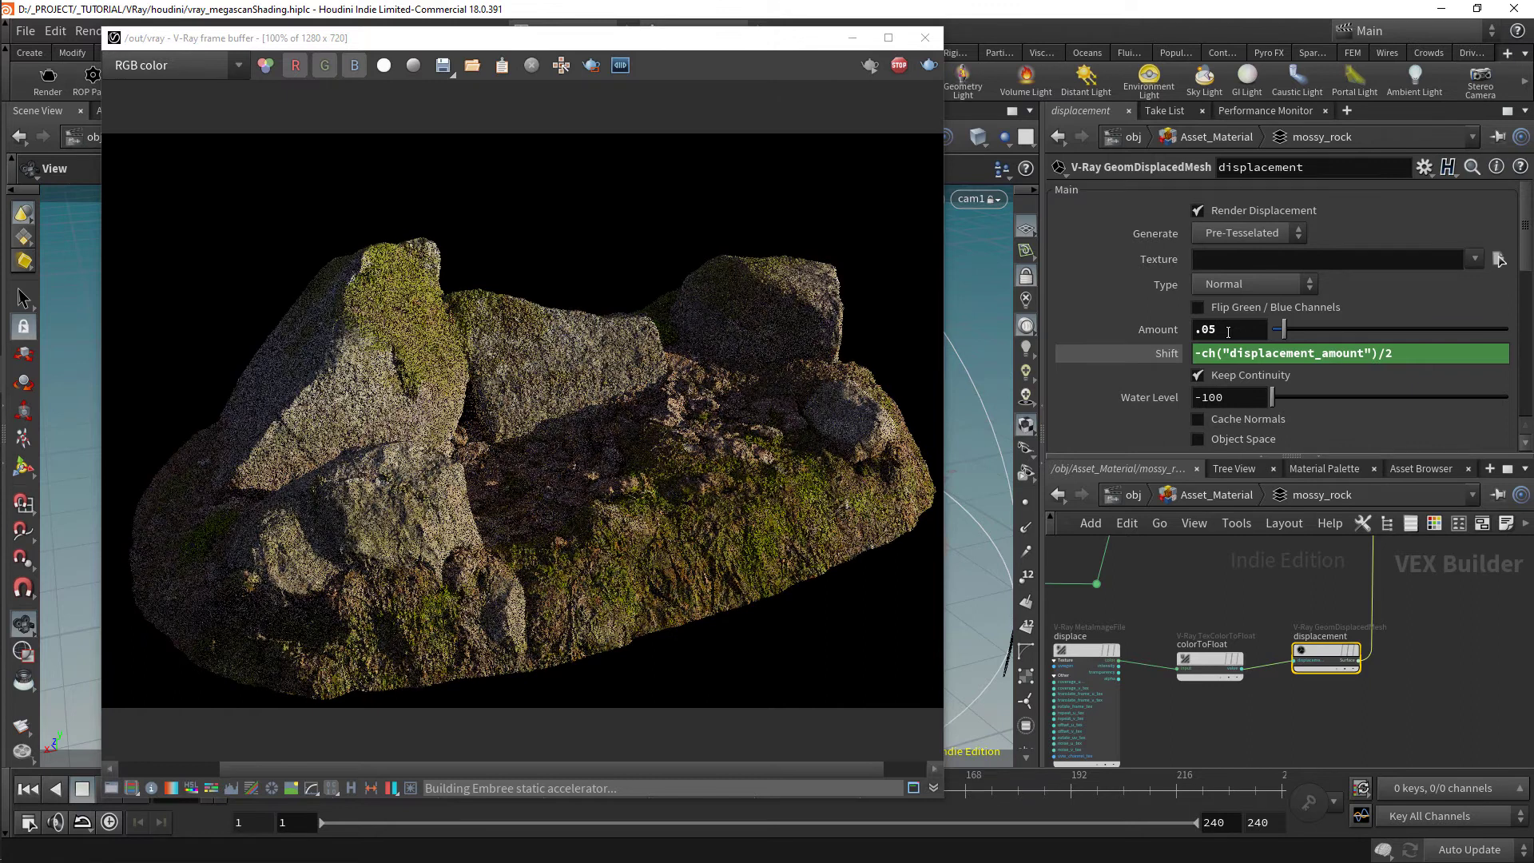
pyautogui.doubleClick(1229, 331)
pyautogui.write('.04')
pyautogui.press('Return')
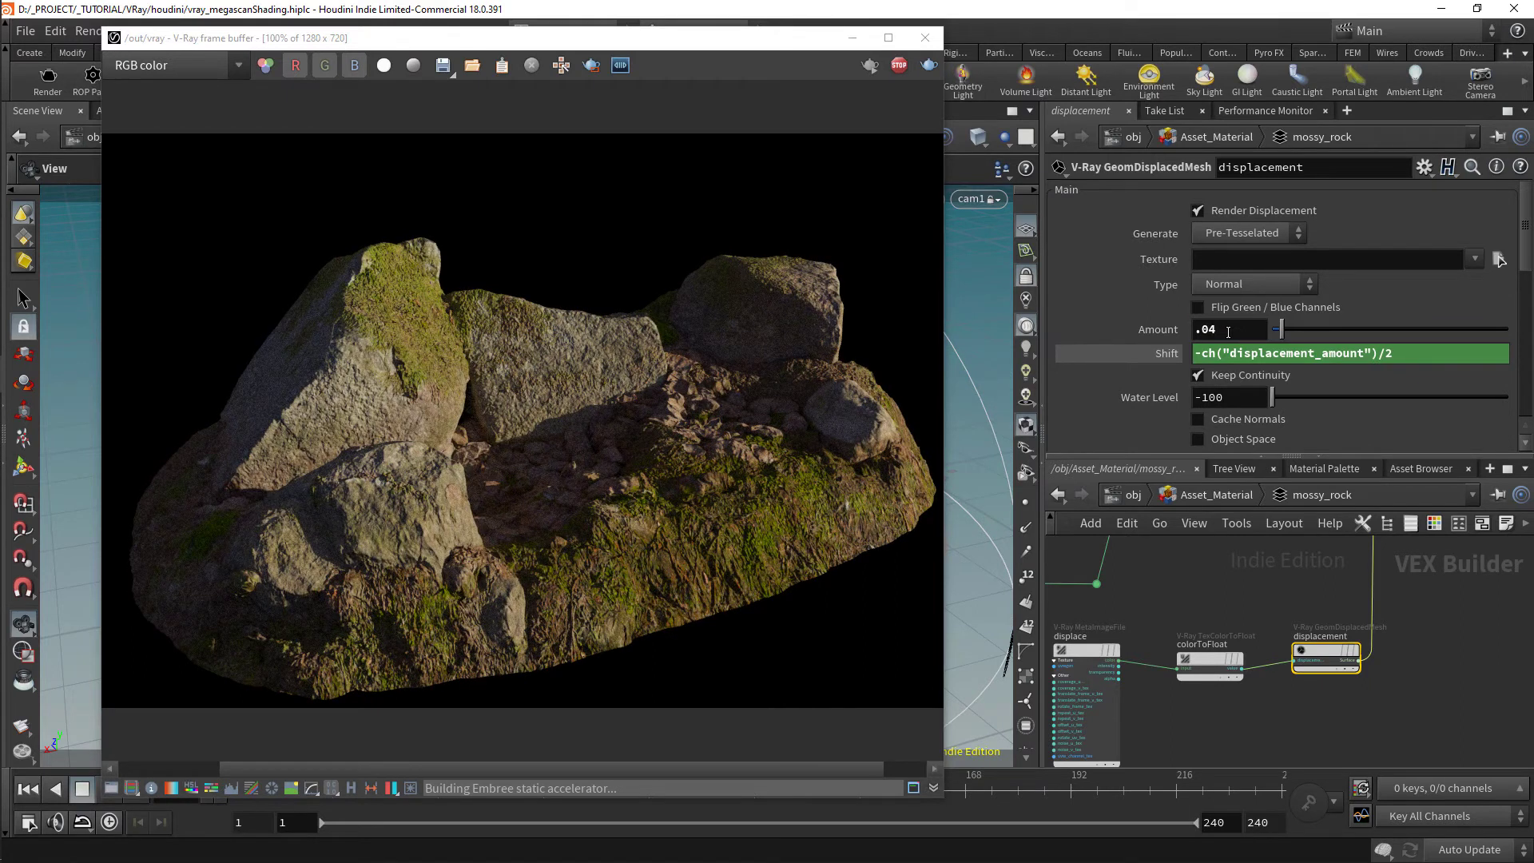
# Save the scene and delete the connection from the displacement node to the material output
pyautogui.scroll(-2, 1165, 638)
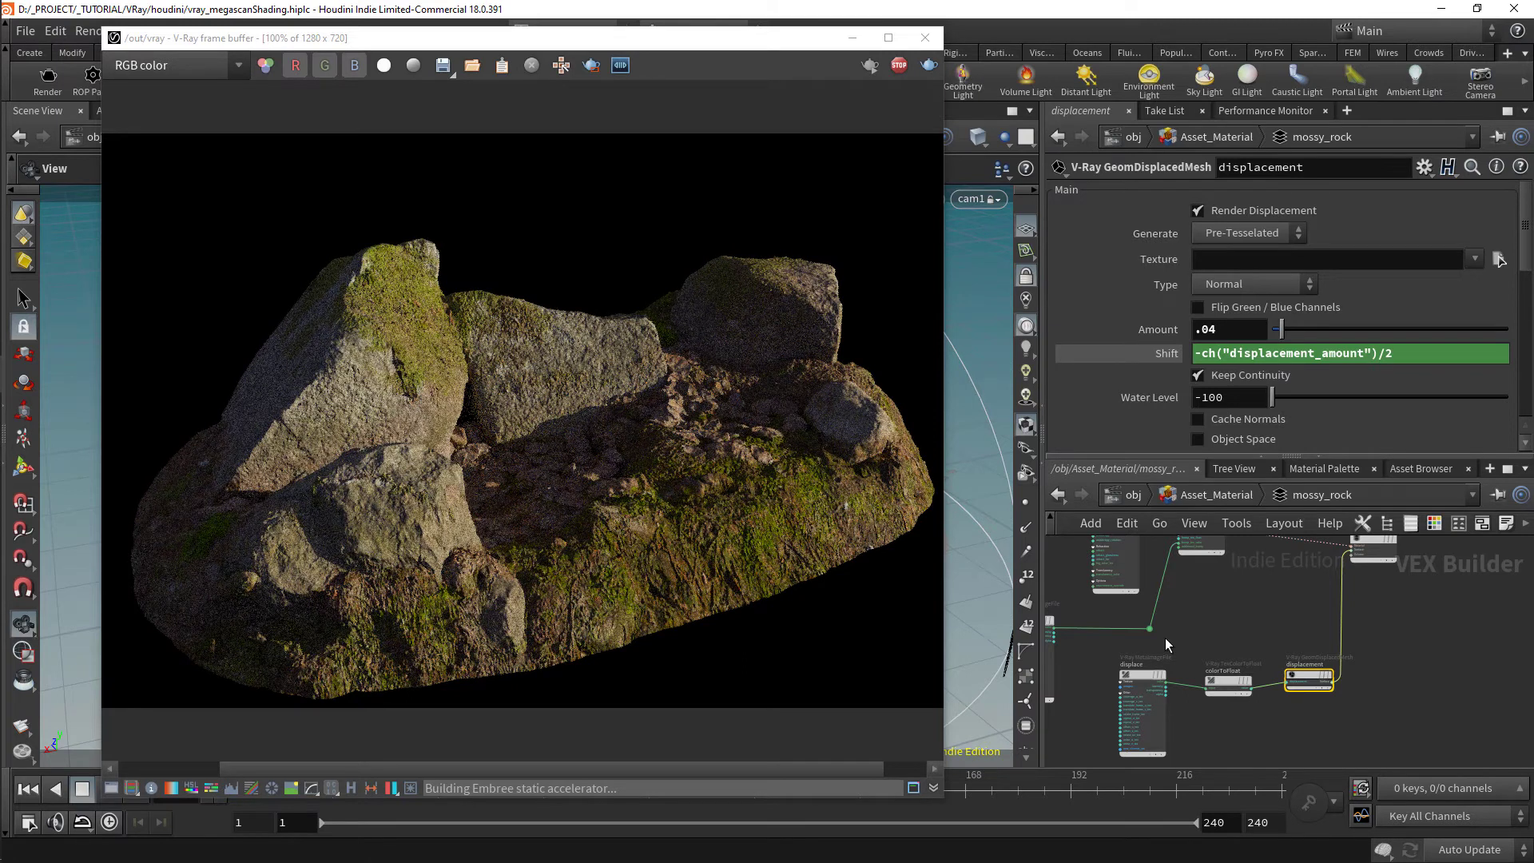
pyautogui.hotkey('ctrl', 's')
pyautogui.press('Delete')
pyautogui.moveTo(1136, 644); pyautogui.dragTo(1260, 638, button='middle')
pyautogui.scroll(-3, 1260, 637)
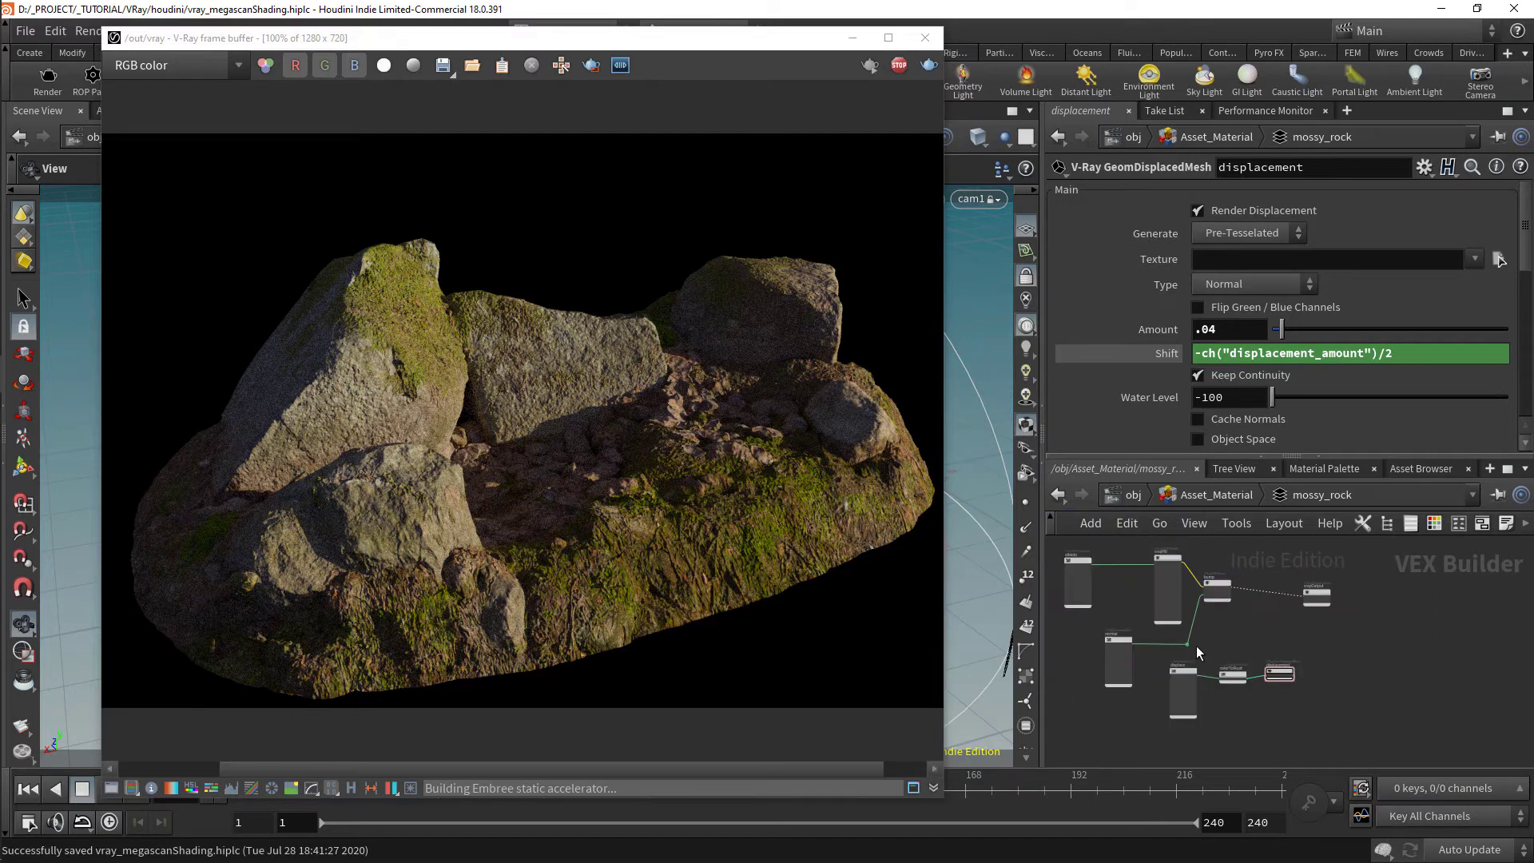
# Select the lower group of normal and displacement nodes and move it further down in the material network
pyautogui.moveTo(1151, 648); pyautogui.dragTo(1196, 641, button='middle')
pyautogui.moveTo(1131, 730); pyautogui.dragTo(1421, 644)
pyautogui.moveTo(1173, 653); pyautogui.dragTo(1173, 703)
# Duplicate the albedo image node and rename the copy roughness
pyautogui.scroll(3, 1171, 623)
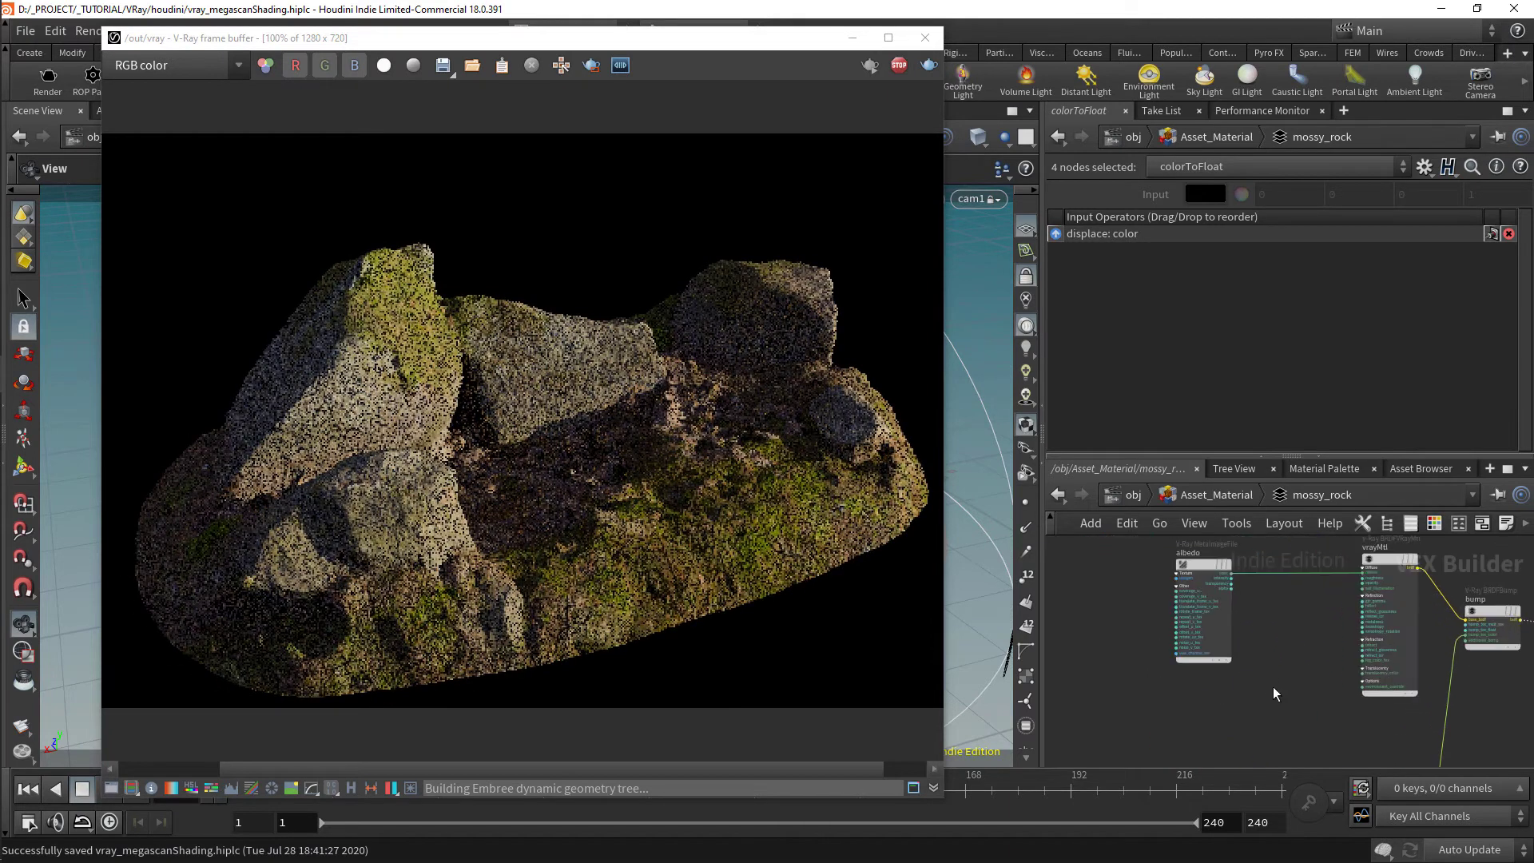
pyautogui.click(1203, 607)
pyautogui.hotkey('ctrl', 'c')
pyautogui.hotkey('ctrl', 'v')
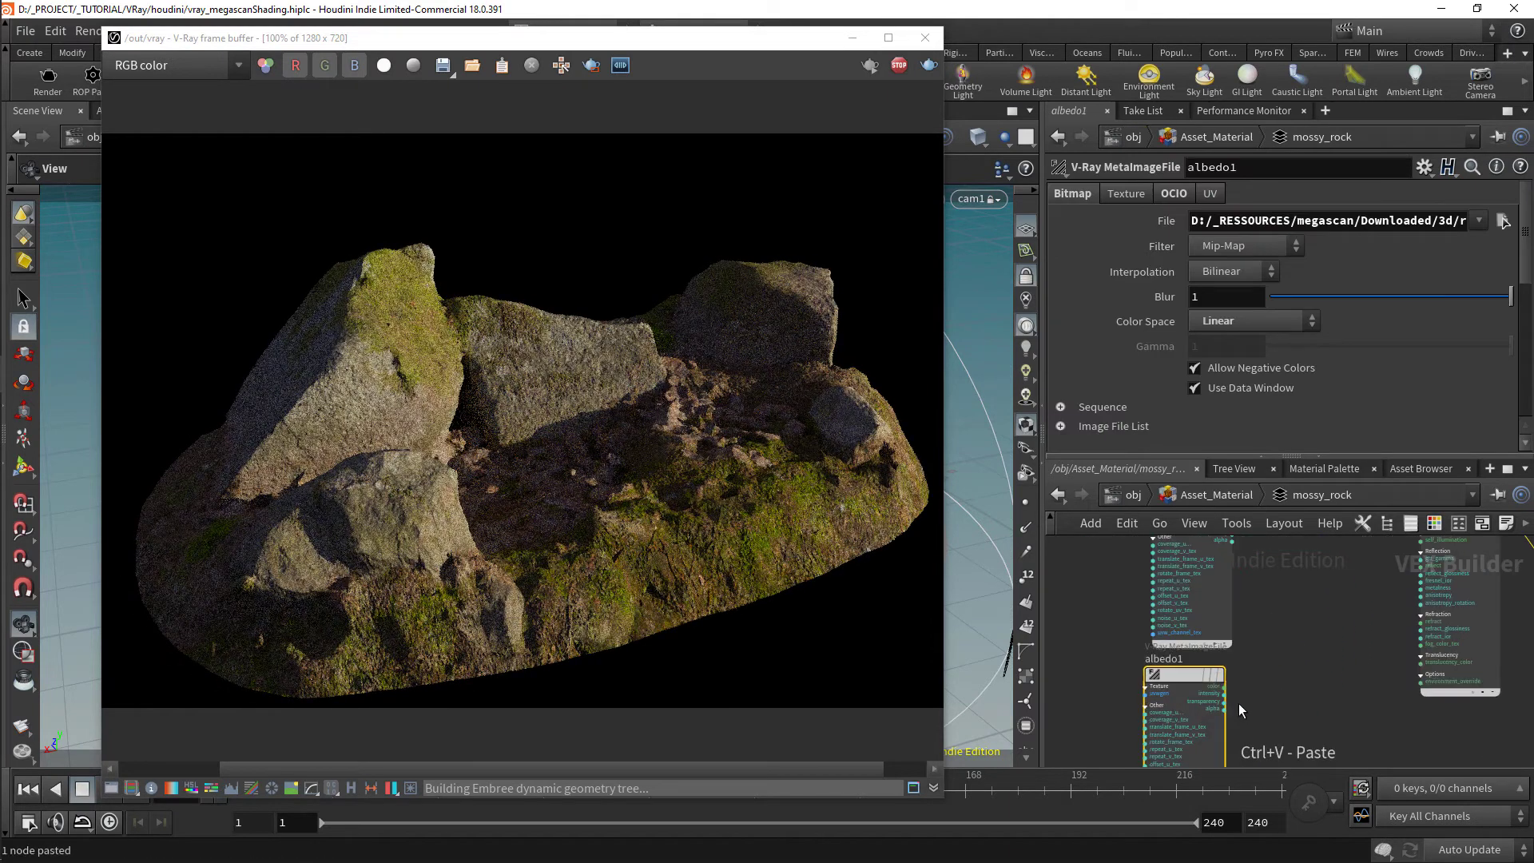
pyautogui.scroll(2, 1148, 664)
pyautogui.doubleClick(1175, 685)
pyautogui.write('roughness')
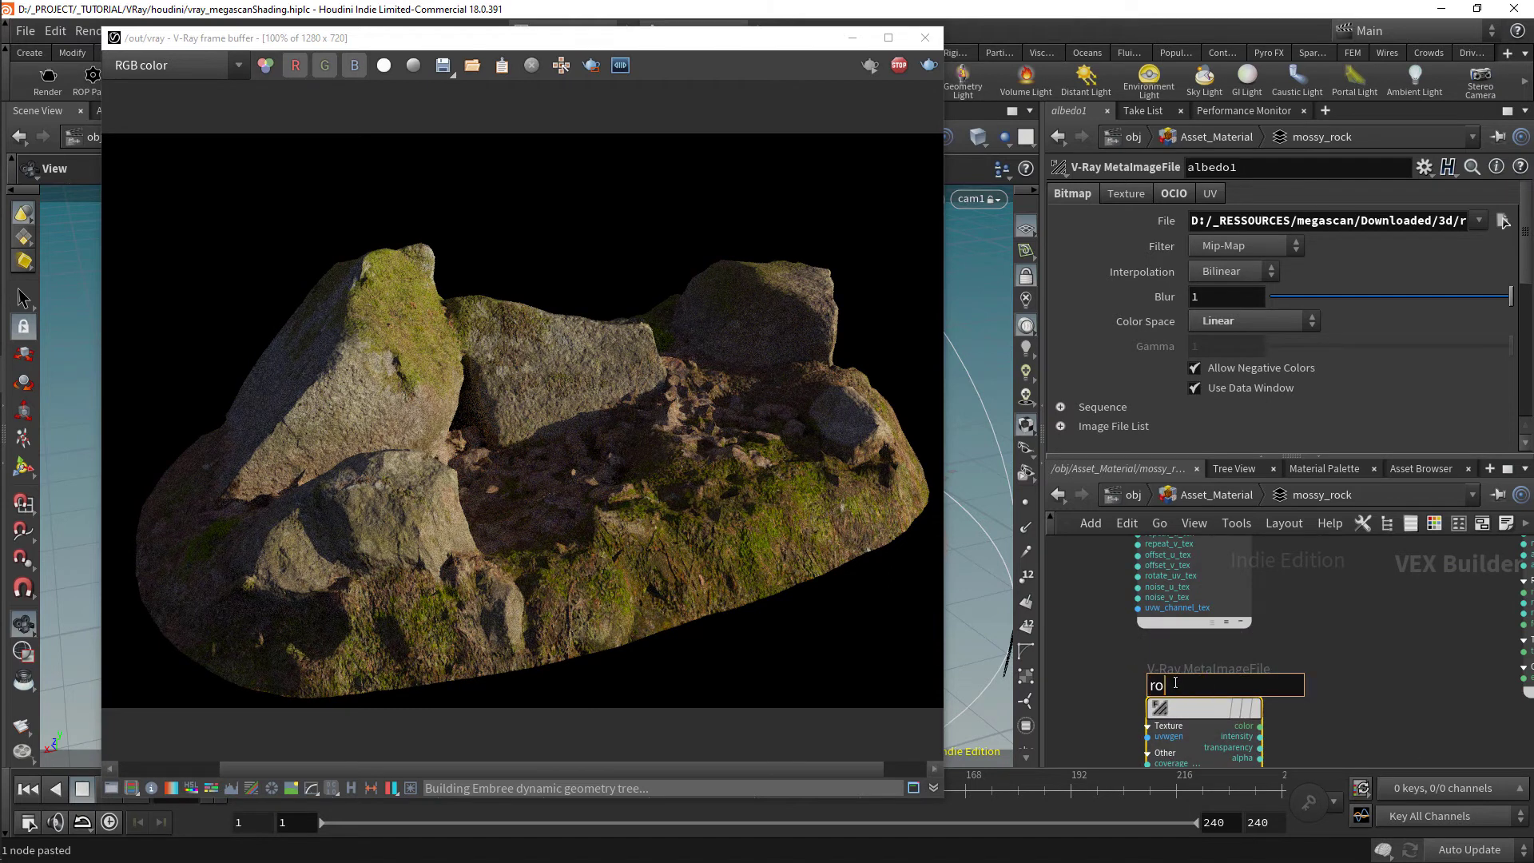
pyautogui.press('Return')
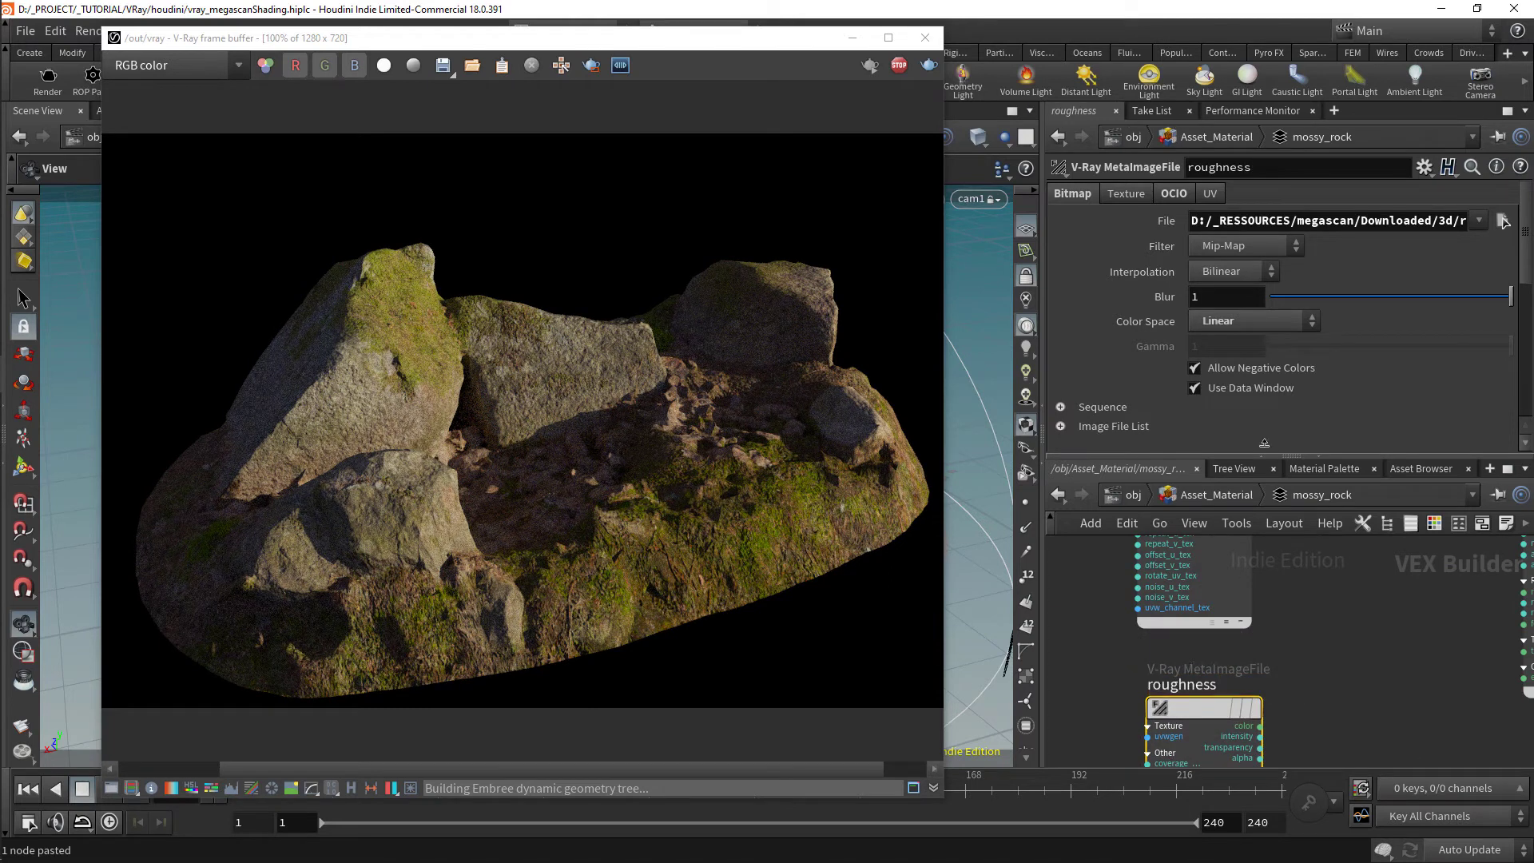
# Load tk3vefefa_8K_Roughness.jpg into the roughness image node with its color space set to Linear
pyautogui.click(1229, 313)
pyautogui.click(1232, 325)
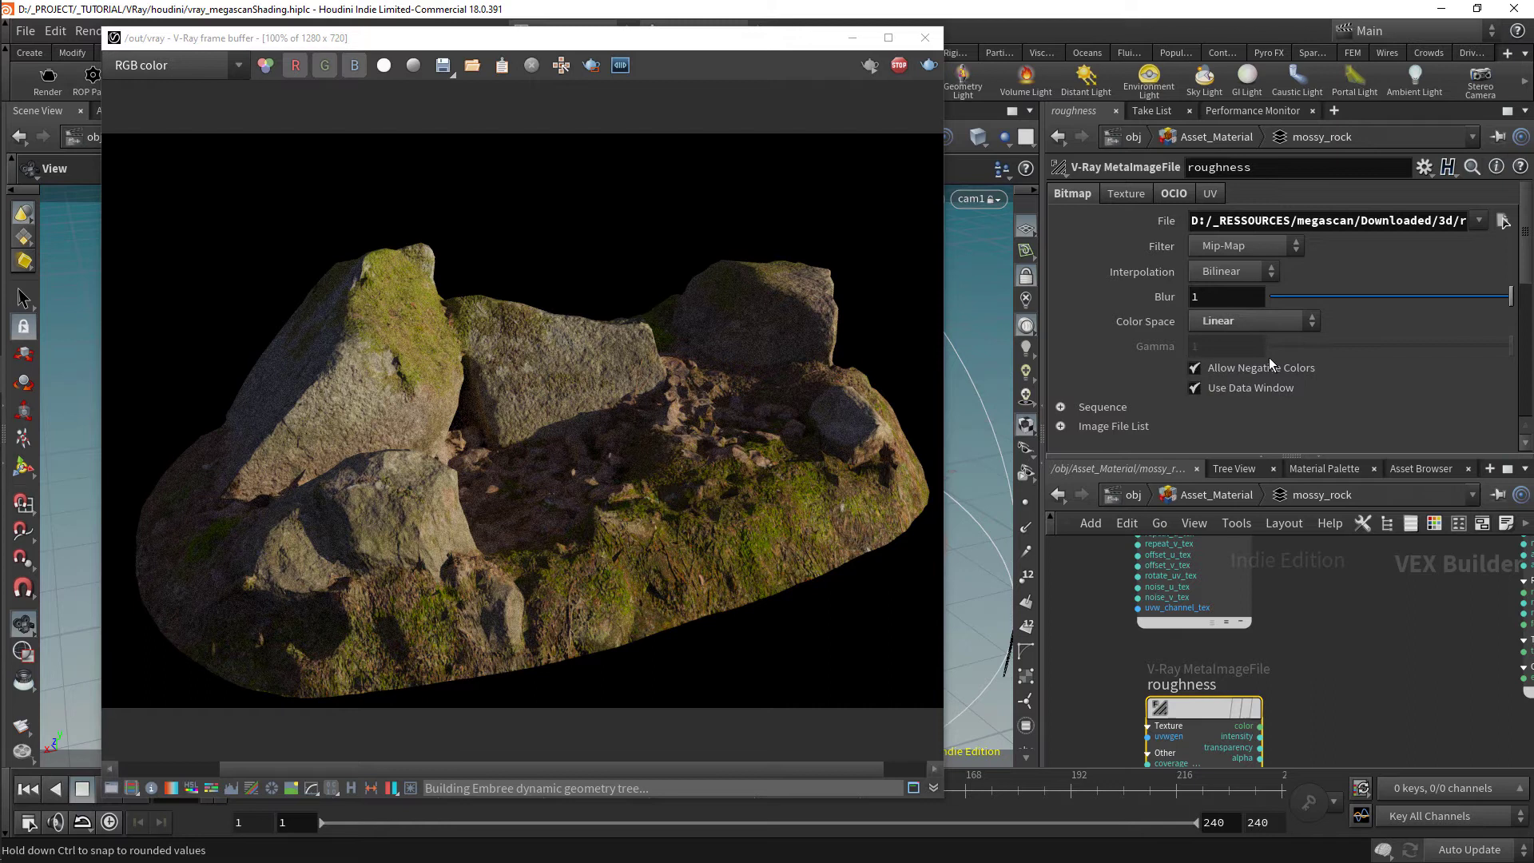
pyautogui.click(1502, 221)
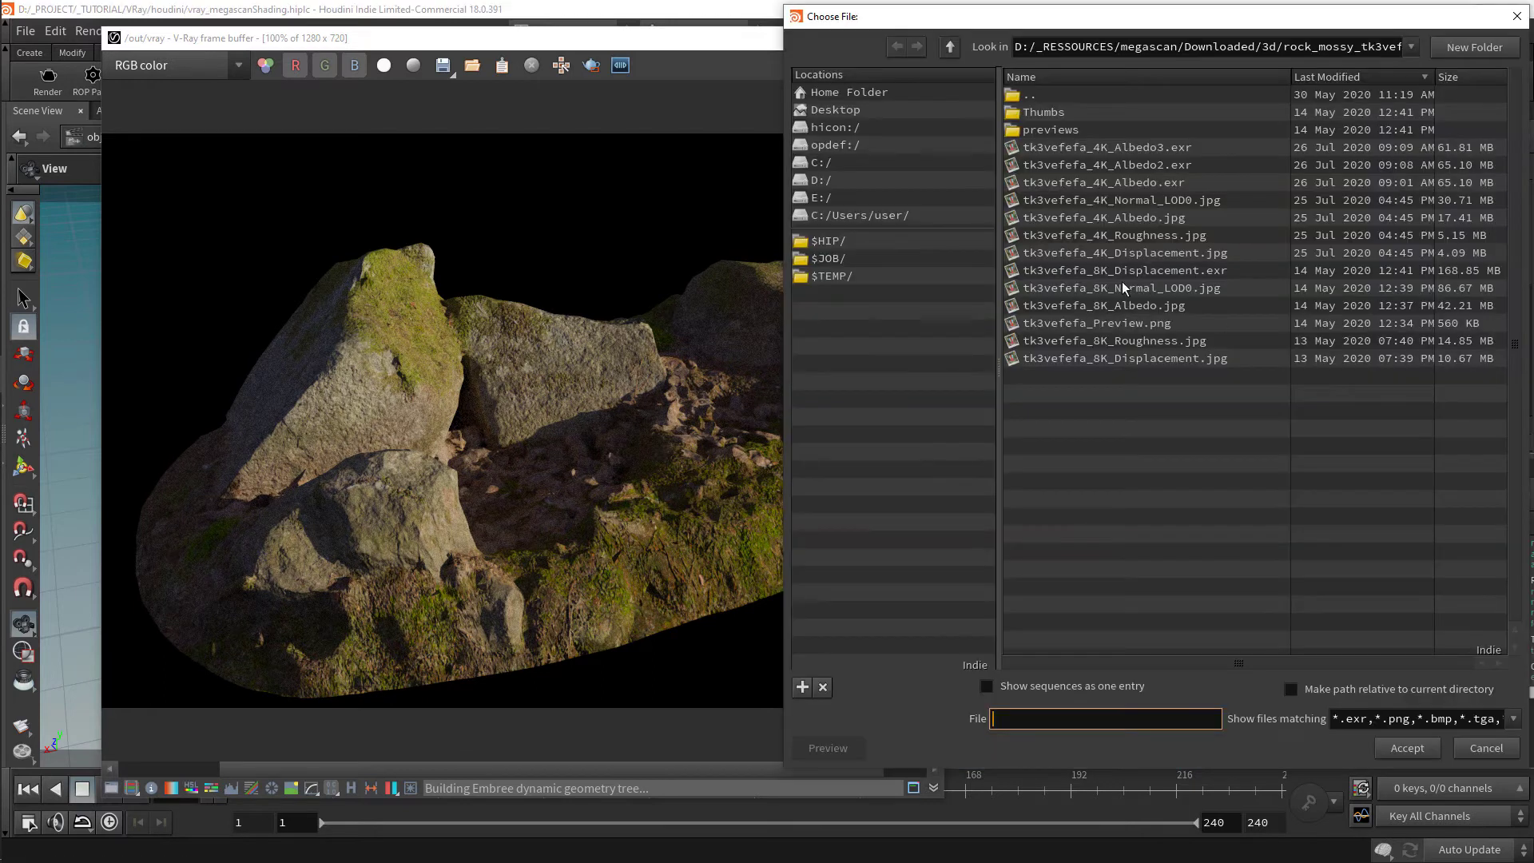
pyautogui.click(1148, 309)
pyautogui.click(1151, 290)
pyautogui.click(1161, 345)
pyautogui.doubleClick(1158, 347)
# Move the albedo and roughness image nodes away from vrayMtl to make room for nodes in between
pyautogui.moveTo(1279, 683); pyautogui.dragTo(1180, 700, button='middle')
pyautogui.scroll(-1, 1178, 700)
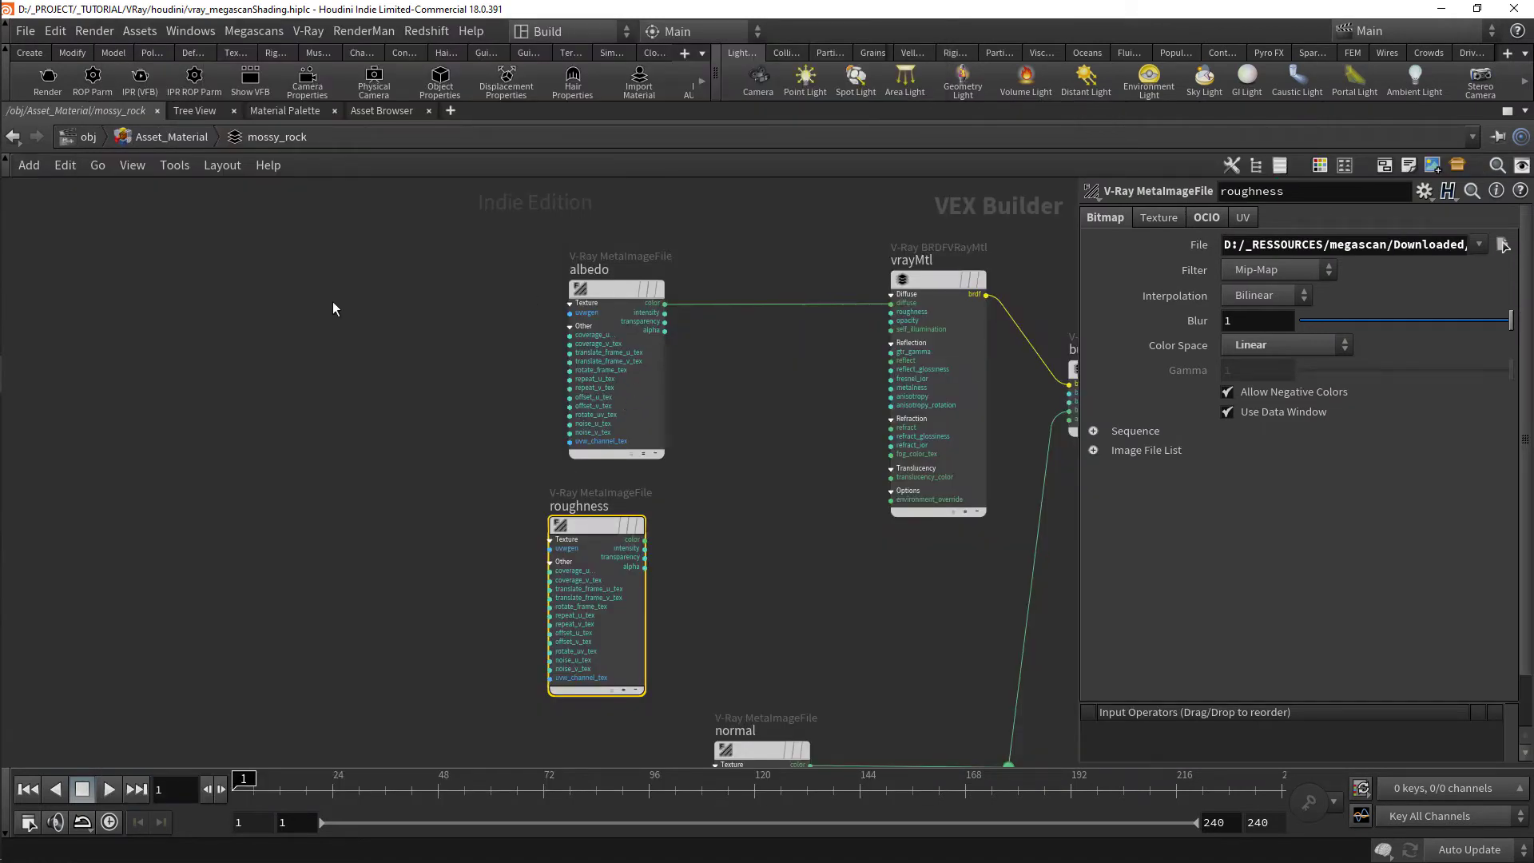
pyautogui.moveTo(634, 288); pyautogui.dragTo(370, 299)
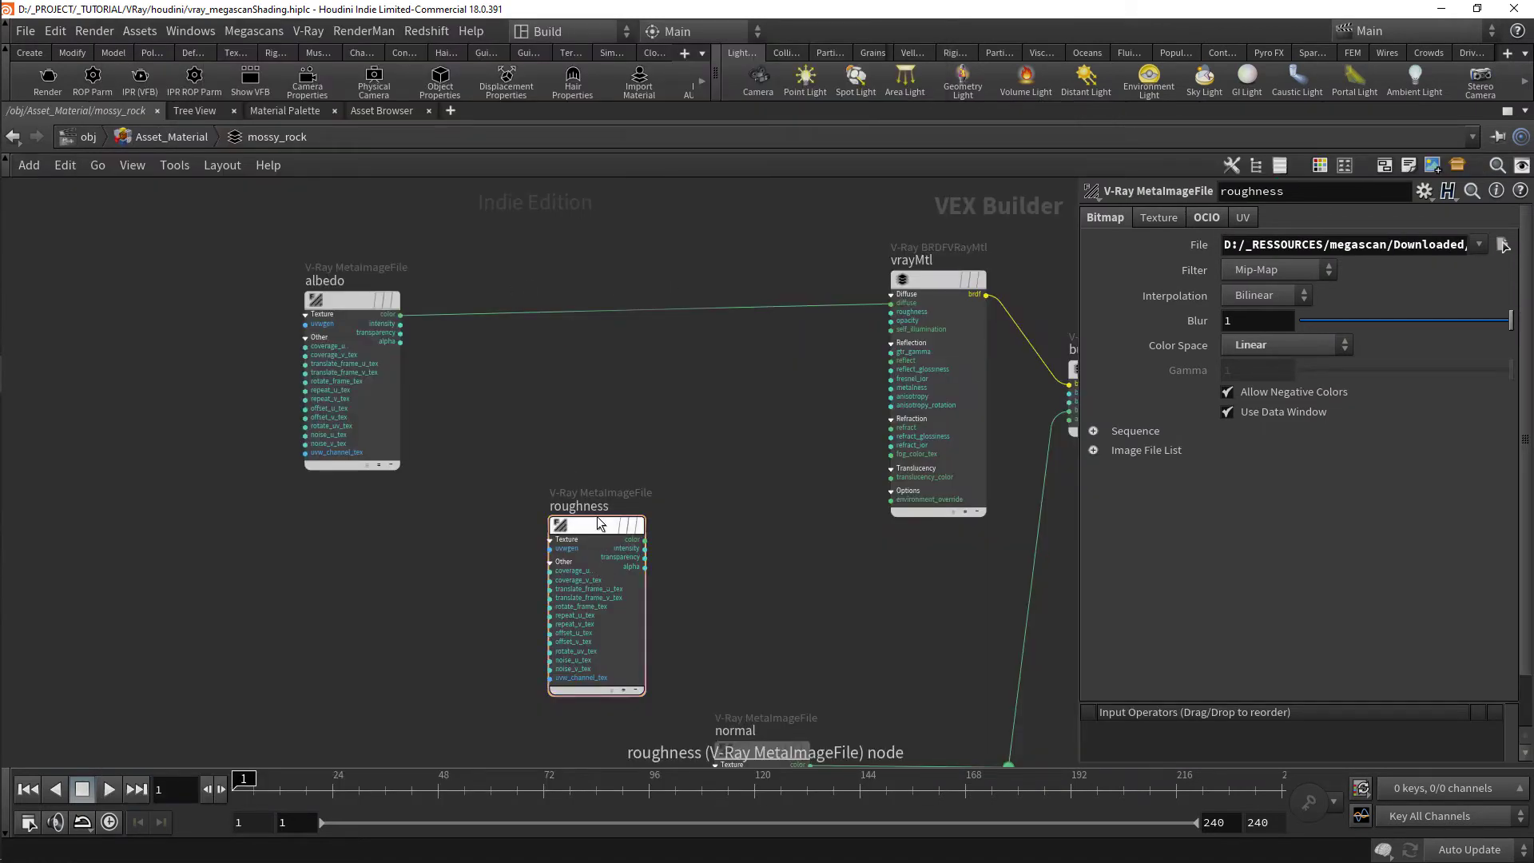
pyautogui.moveTo(597, 510); pyautogui.dragTo(515, 511)
pyautogui.scroll(1, 632, 516)
pyautogui.moveTo(644, 520); pyautogui.dragTo(538, 541, button='middle')
# Add a V-Ray OCIO node between the roughness image node and vrayMtl
pyautogui.press('Tab')
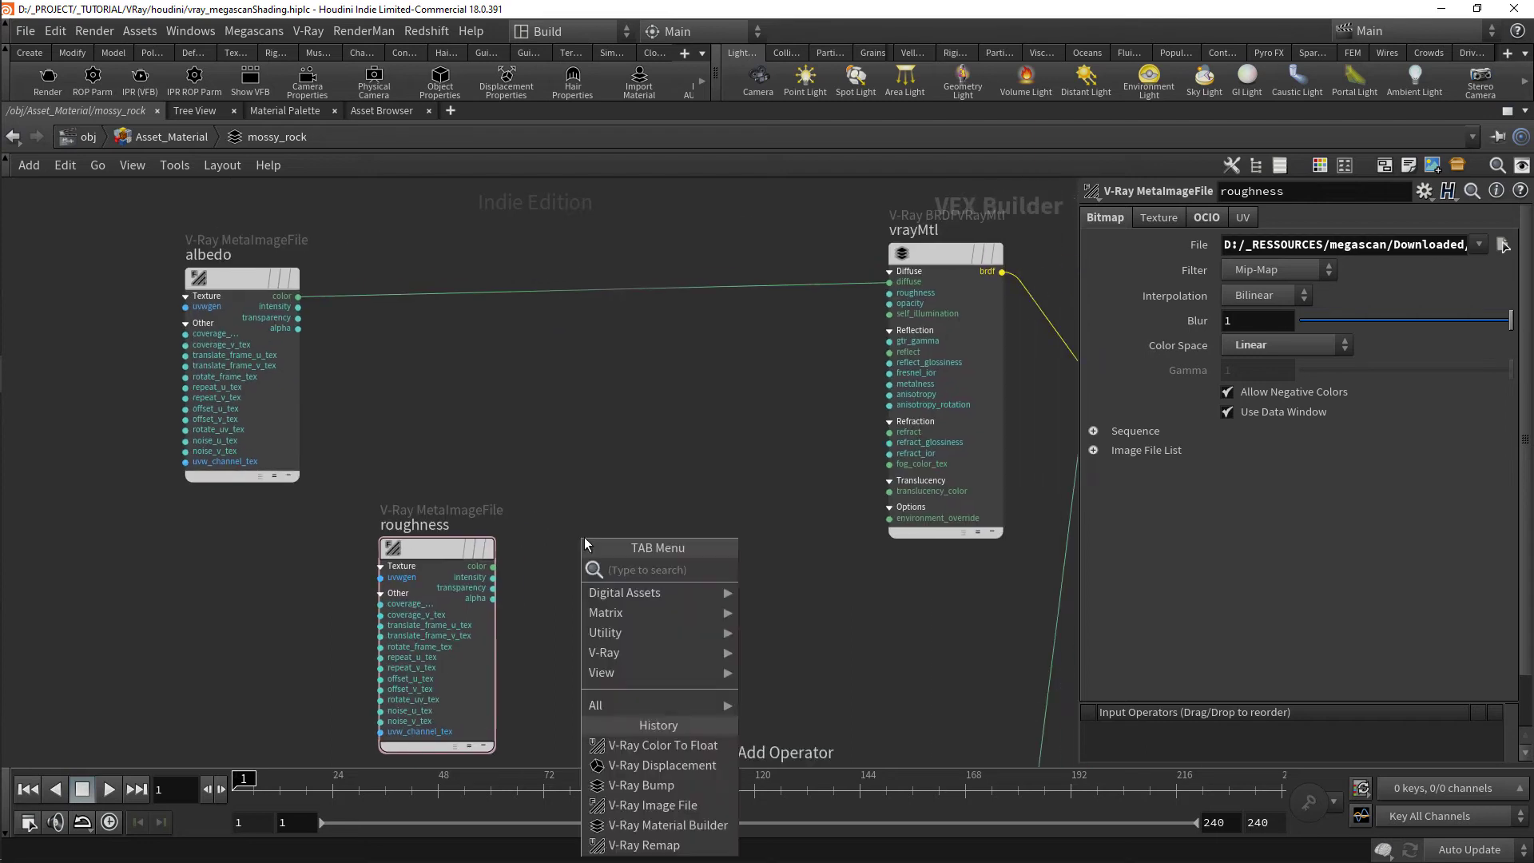
pyautogui.write('color')
pyautogui.press('BackSpace')
pyautogui.press('BackSpace')
pyautogui.press('BackSpace')
pyautogui.press('BackSpace')
pyautogui.press('BackSpace')
pyautogui.write('ocio')
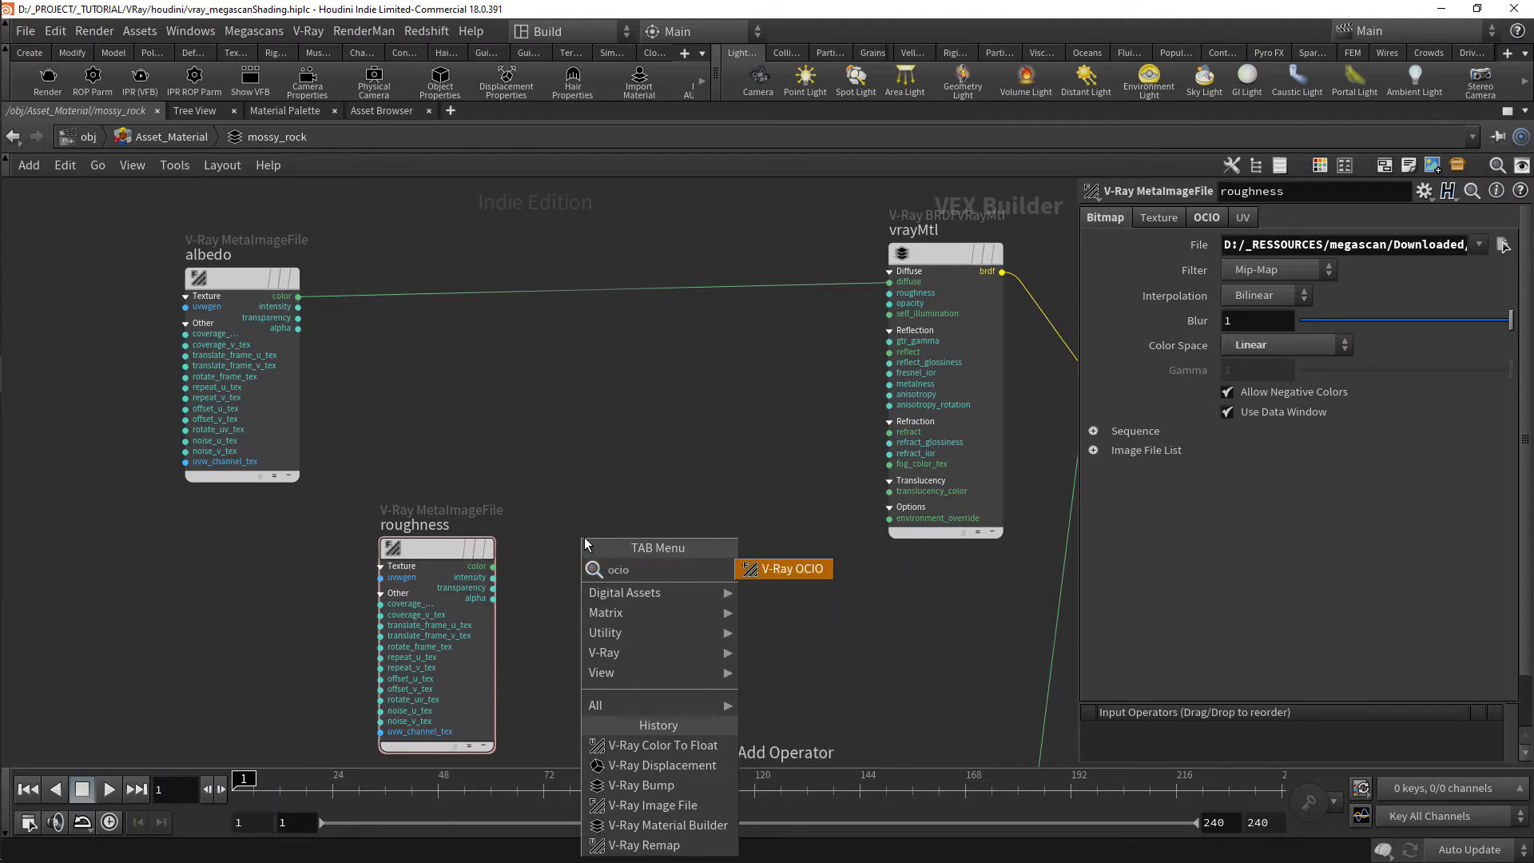
pyautogui.press('Return')
pyautogui.click(604, 501)
pyautogui.scroll(4, 571, 521)
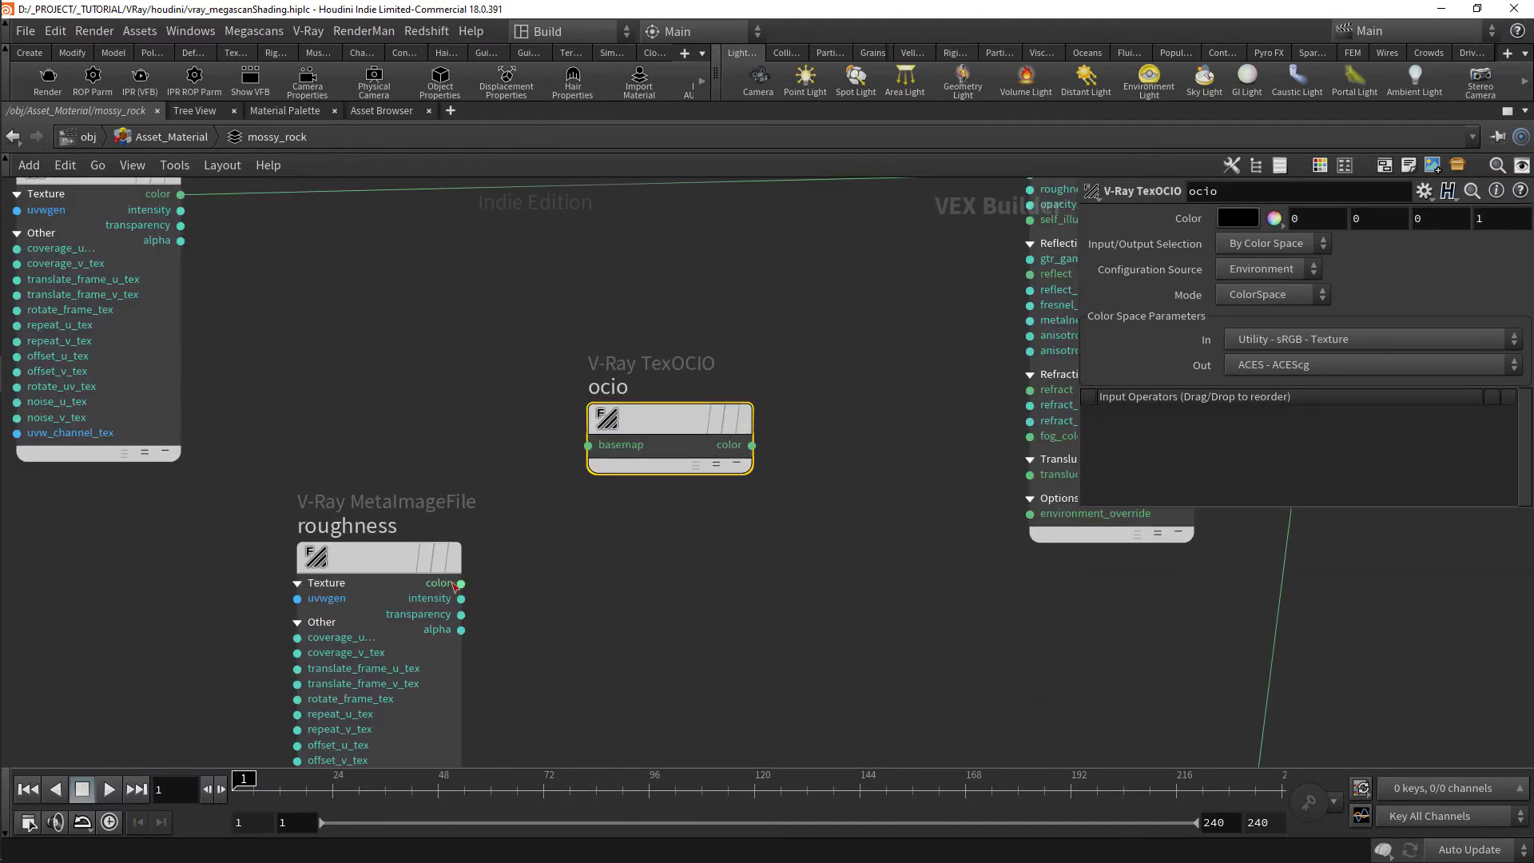
# Connect the roughness color output to the OCIO basemap and the OCIO color output to the diffuse input of vrayMtl
pyautogui.moveTo(461, 583); pyautogui.dragTo(588, 444)
pyautogui.moveTo(537, 567); pyautogui.dragTo(814, 295)
pyautogui.moveTo(472, 529); pyautogui.dragTo(439, 420)
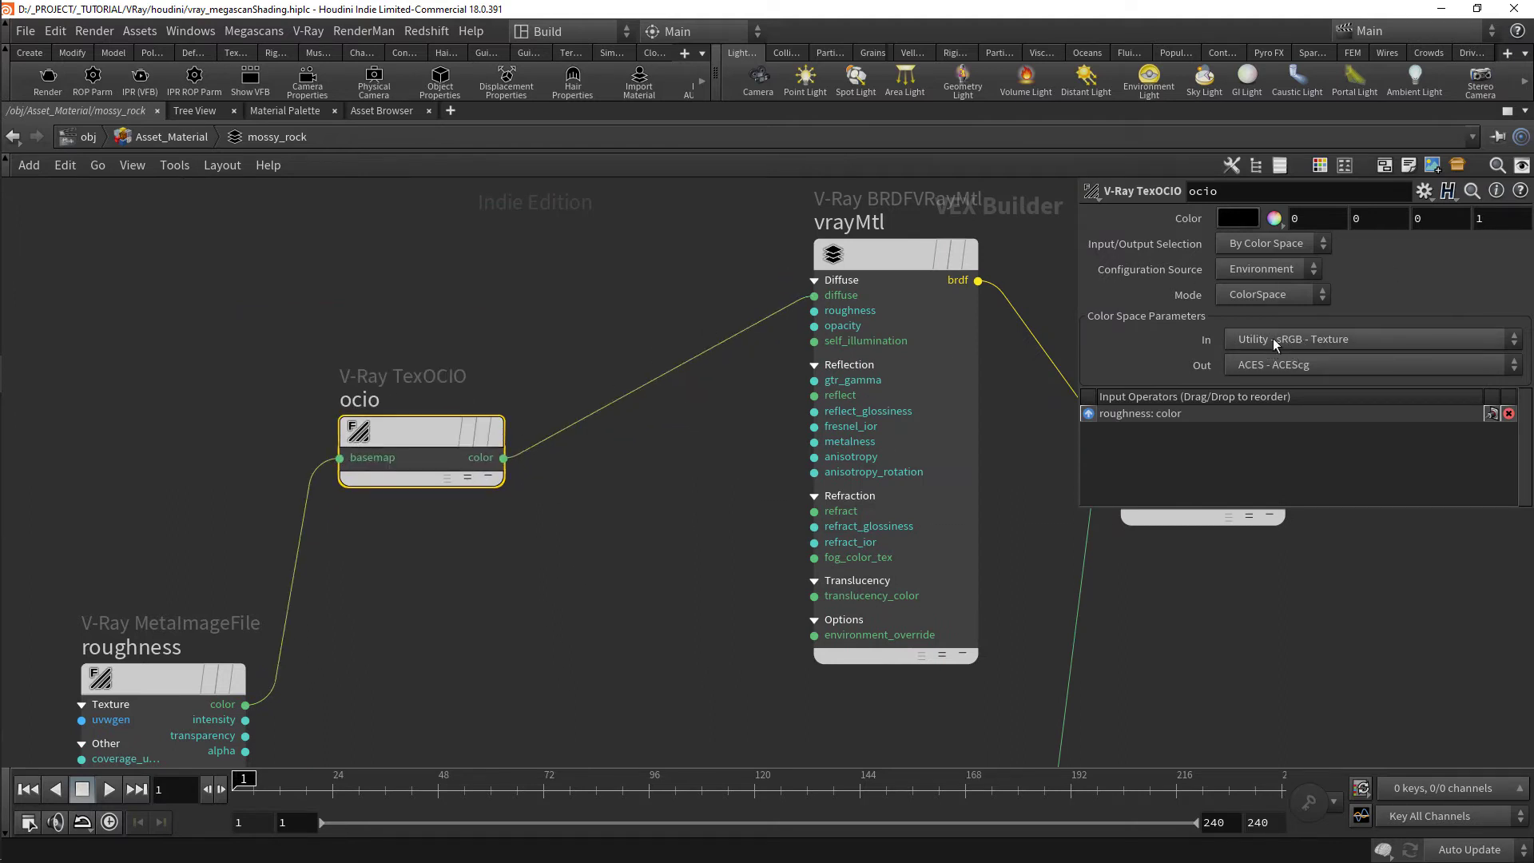
# Add a V-Ray Color To Float node and wire the roughness color through it into the reflect_glossiness input of vrayMtl
pyautogui.moveTo(323, 675); pyautogui.dragTo(507, 510, button='middle')
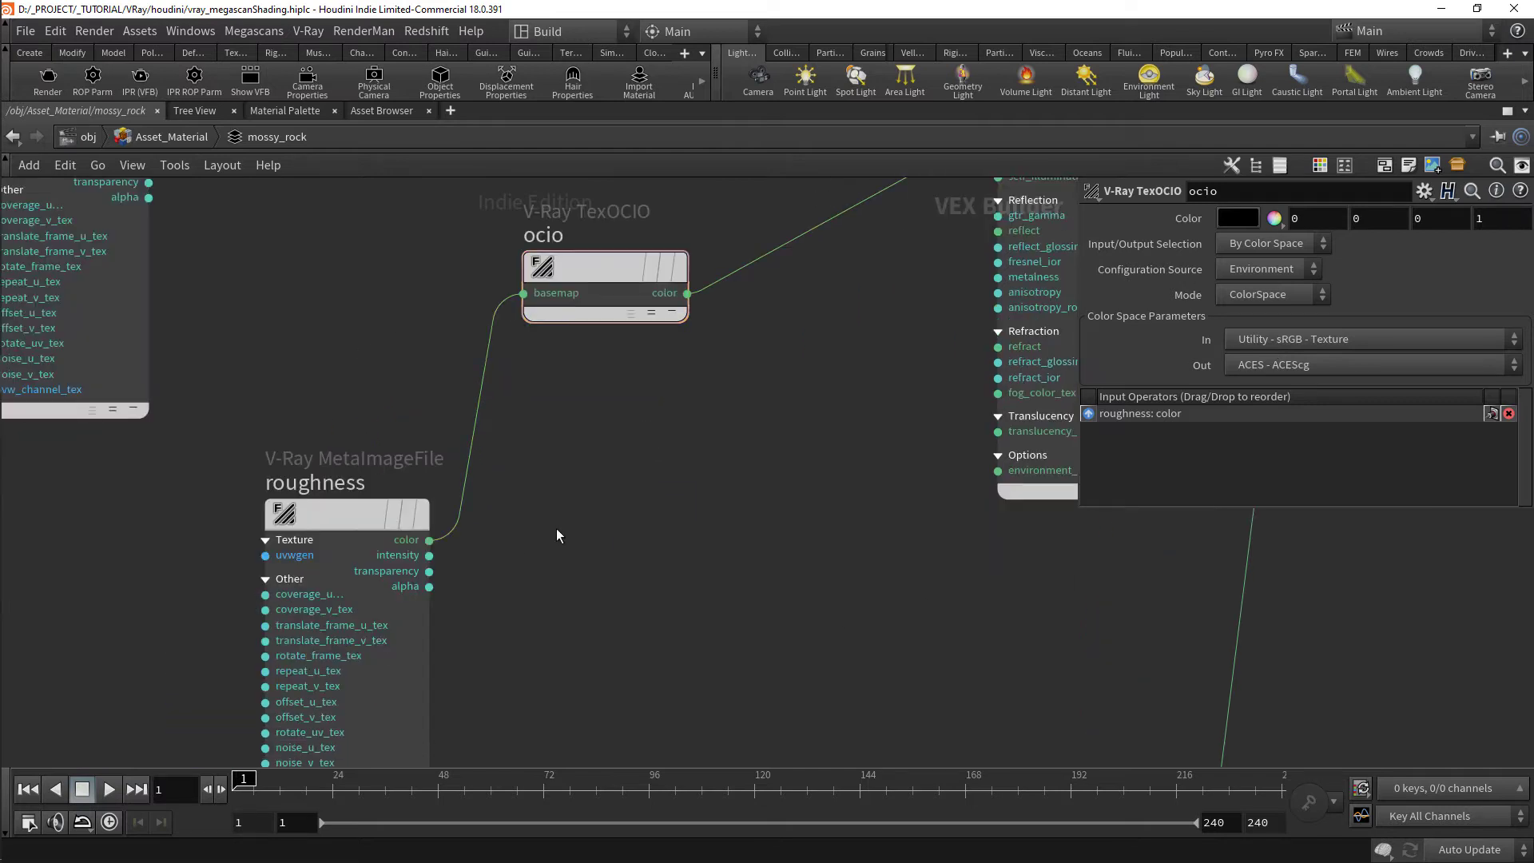
pyautogui.press('Tab')
pyautogui.write('colortofl')
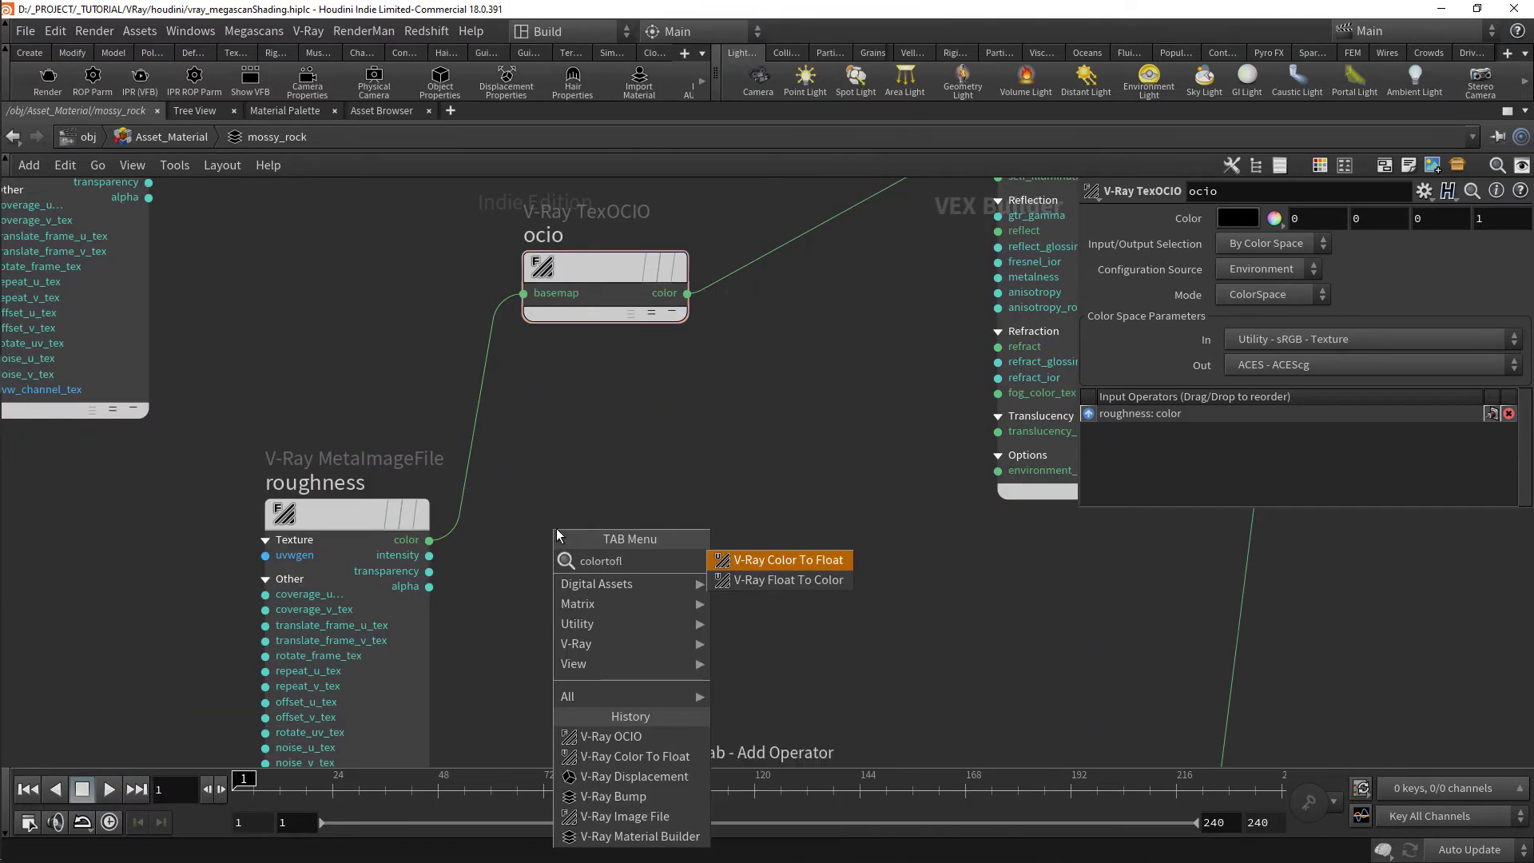
pyautogui.press('Return')
pyautogui.click(631, 528)
pyautogui.moveTo(430, 540); pyautogui.dragTo(551, 553)
pyautogui.moveTo(783, 632); pyautogui.dragTo(639, 710, button='middle')
pyautogui.moveTo(571, 631); pyautogui.dragTo(893, 332)
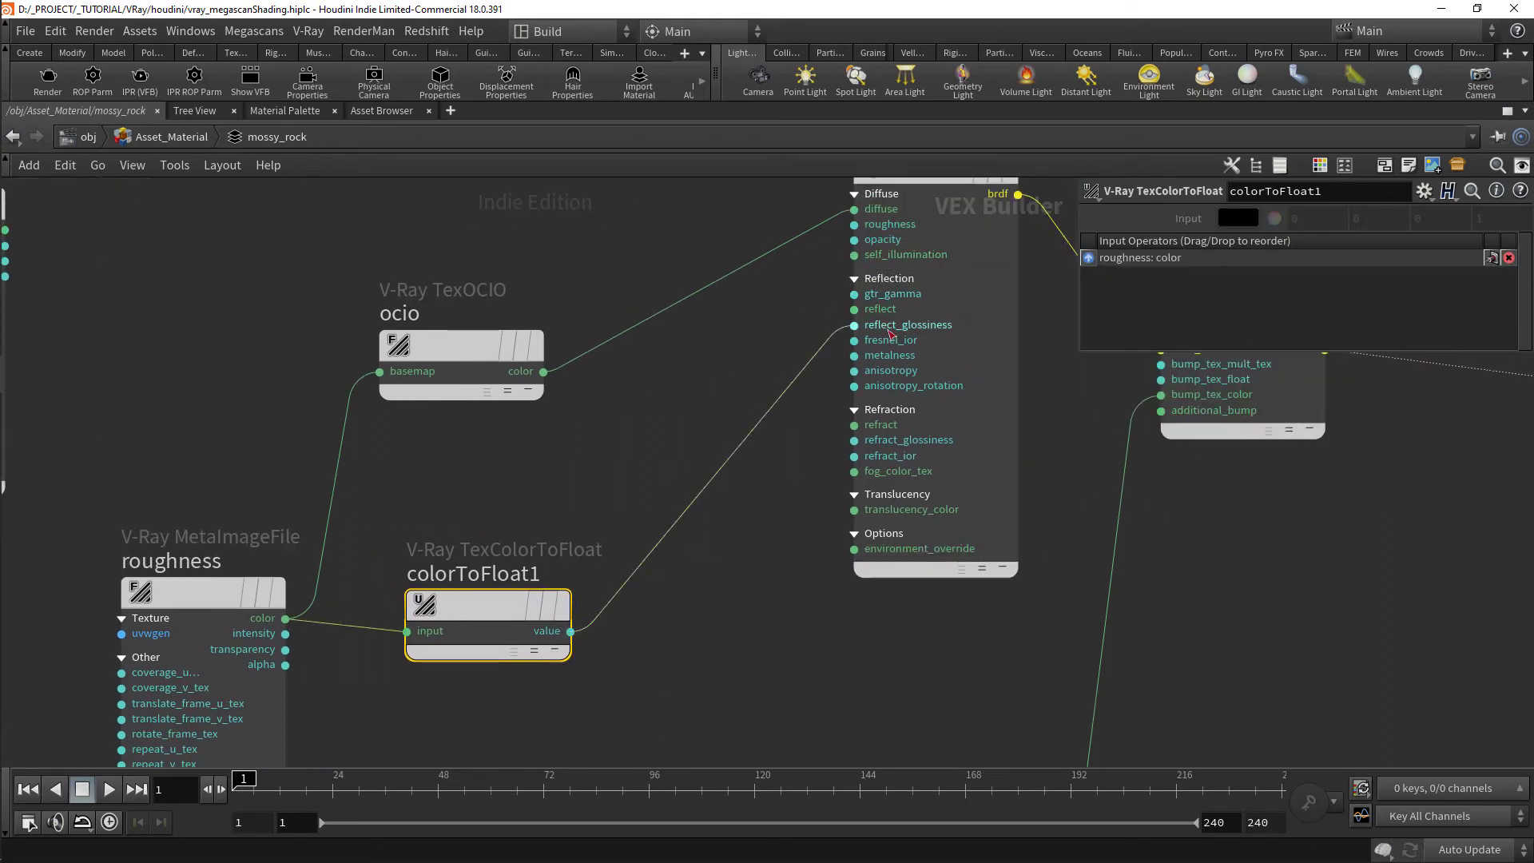
# Set the reflection color of vrayMtl to a light grey of 0.892
pyautogui.click(999, 342)
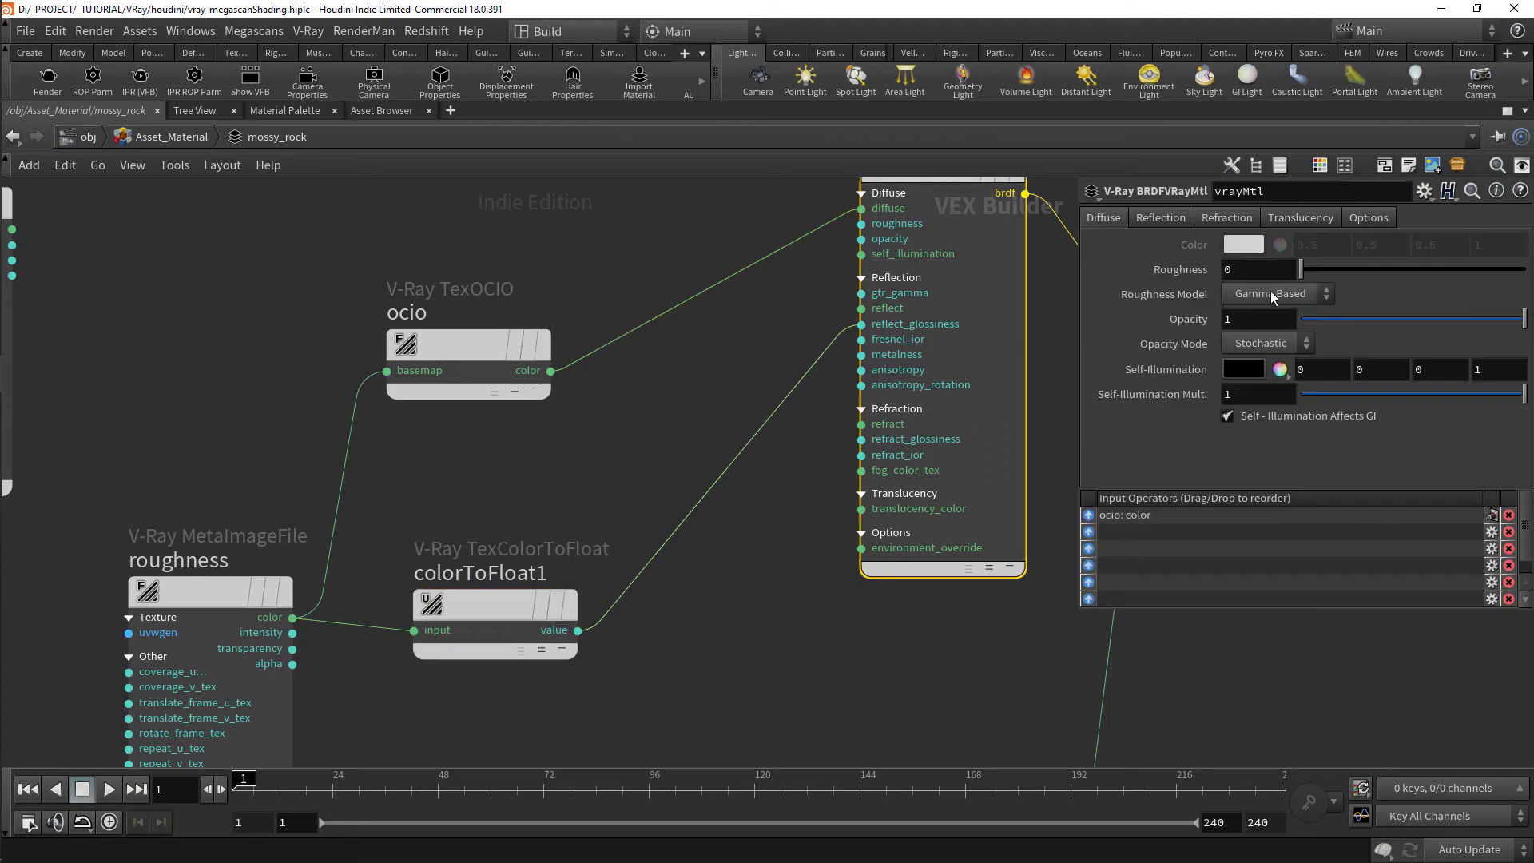
pyautogui.click(1163, 219)
pyautogui.click(1239, 299)
pyautogui.moveTo(1271, 400); pyautogui.dragTo(1469, 406)
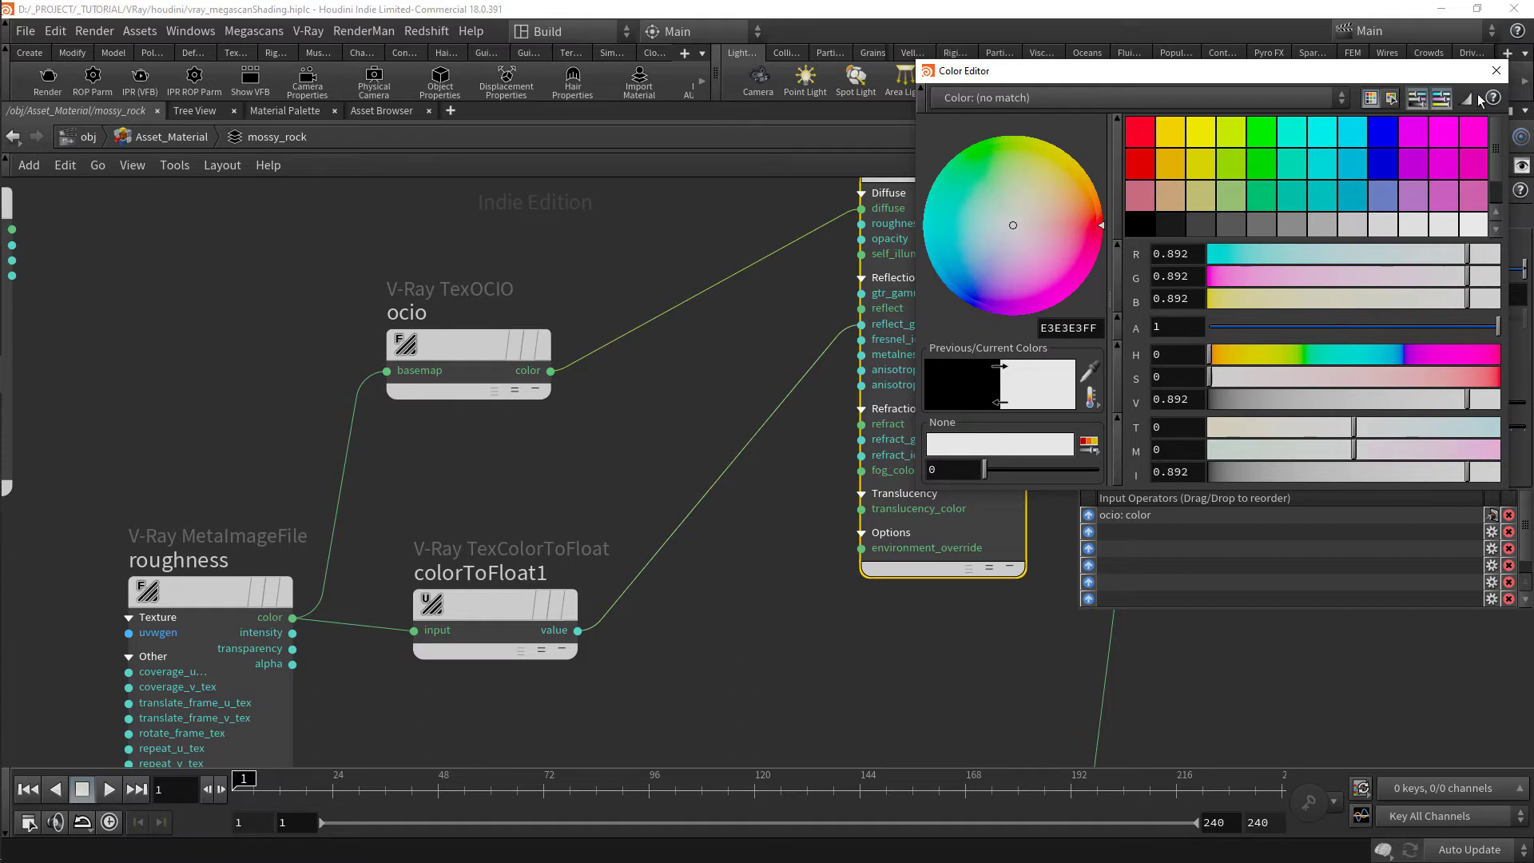
pyautogui.click(1497, 70)
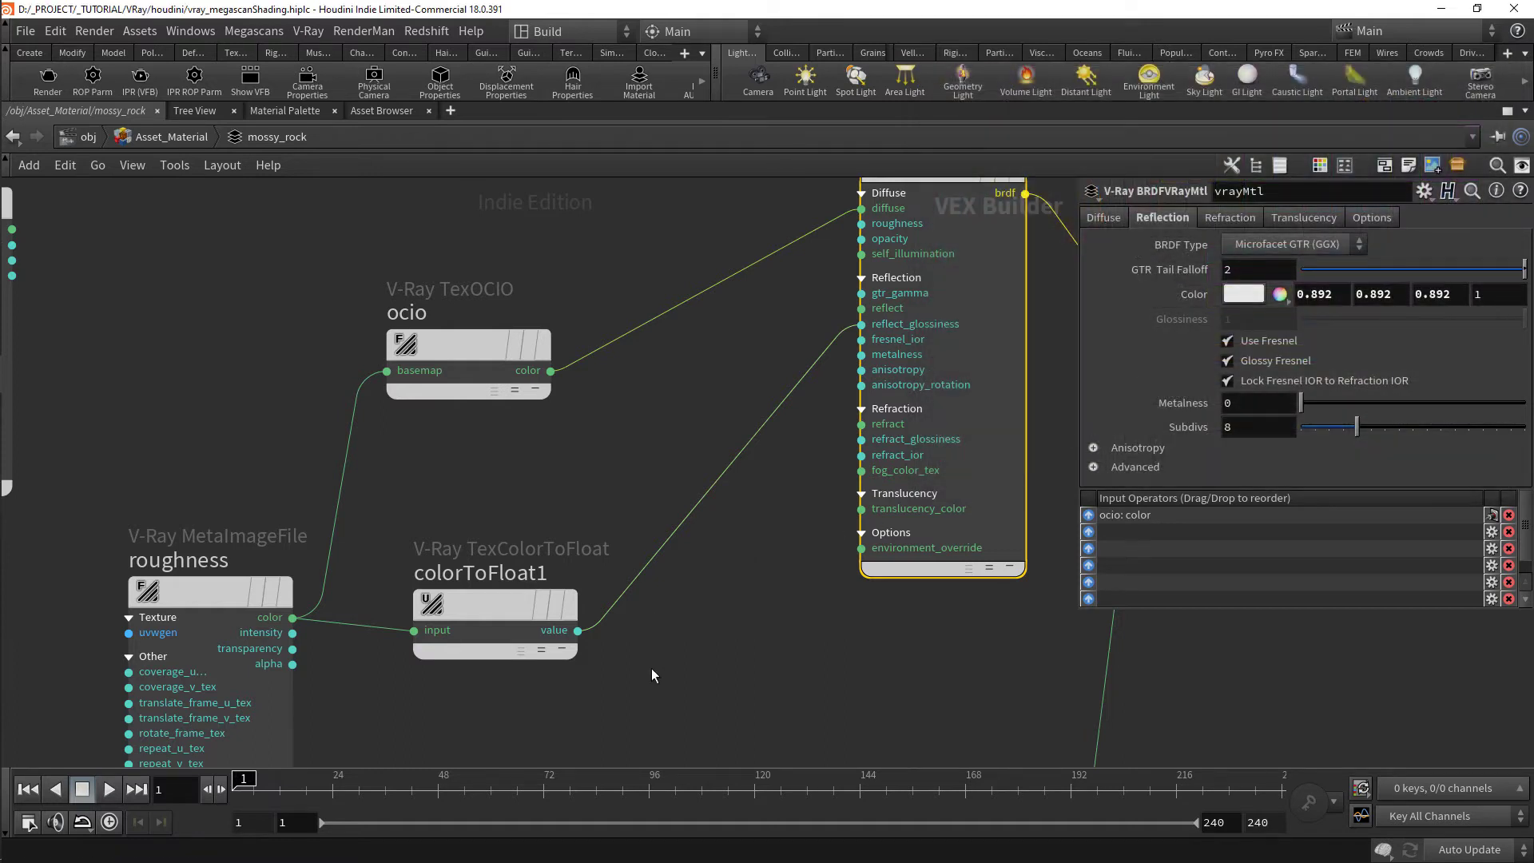
# Keep the Metalness of vrayMtl at 0 and align the colorToFloat1 node with the roughness node's color output
pyautogui.moveTo(660, 670); pyautogui.dragTo(679, 671, button='middle')
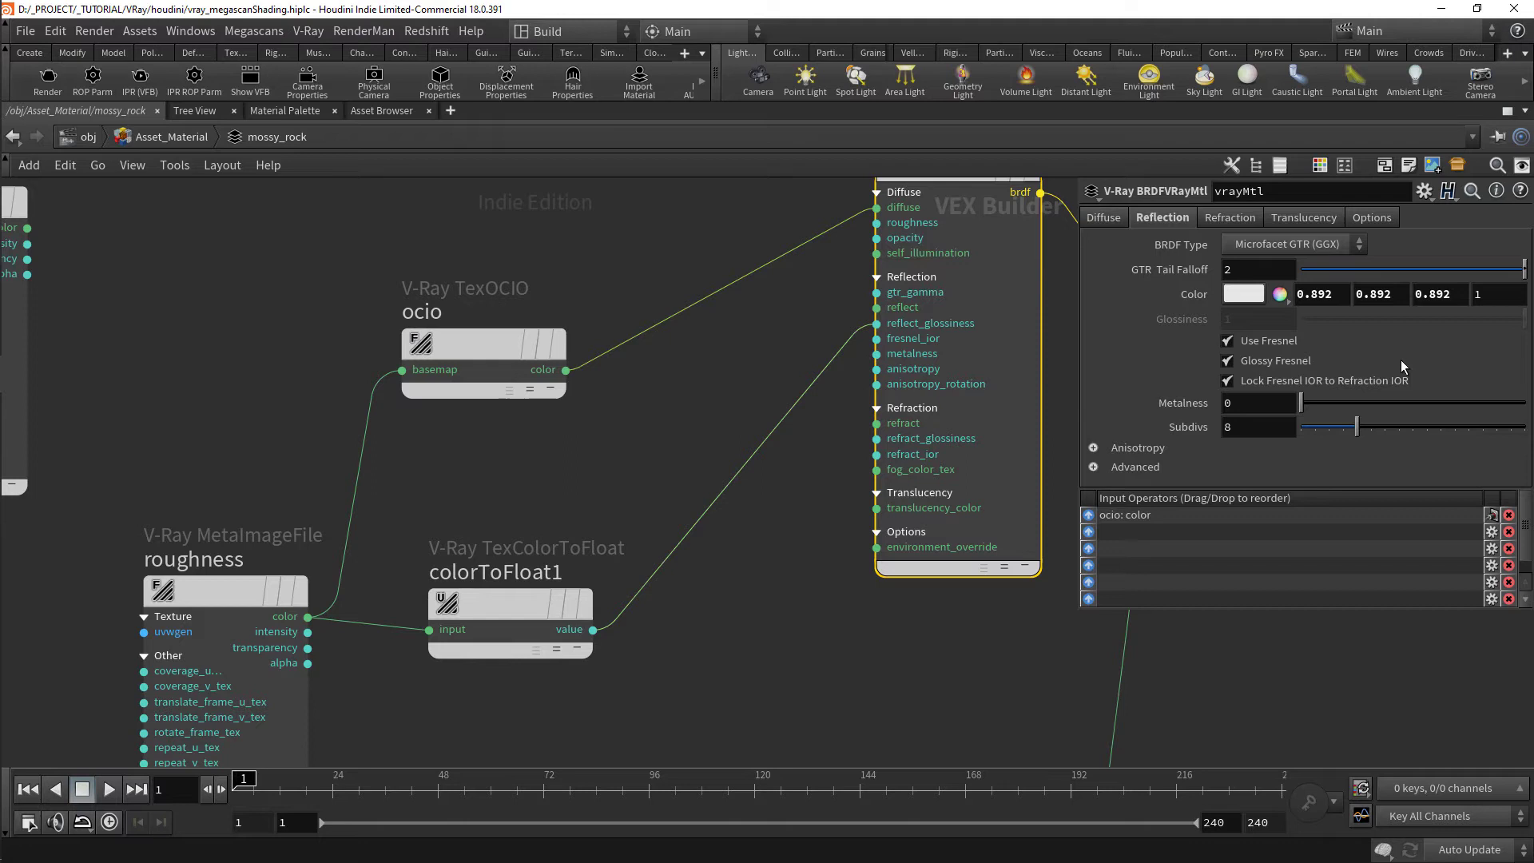
pyautogui.moveTo(1346, 402); pyautogui.dragTo(1267, 406)
pyautogui.moveTo(654, 630); pyautogui.dragTo(723, 581, button='middle')
pyautogui.moveTo(588, 550); pyautogui.dragTo(594, 546)
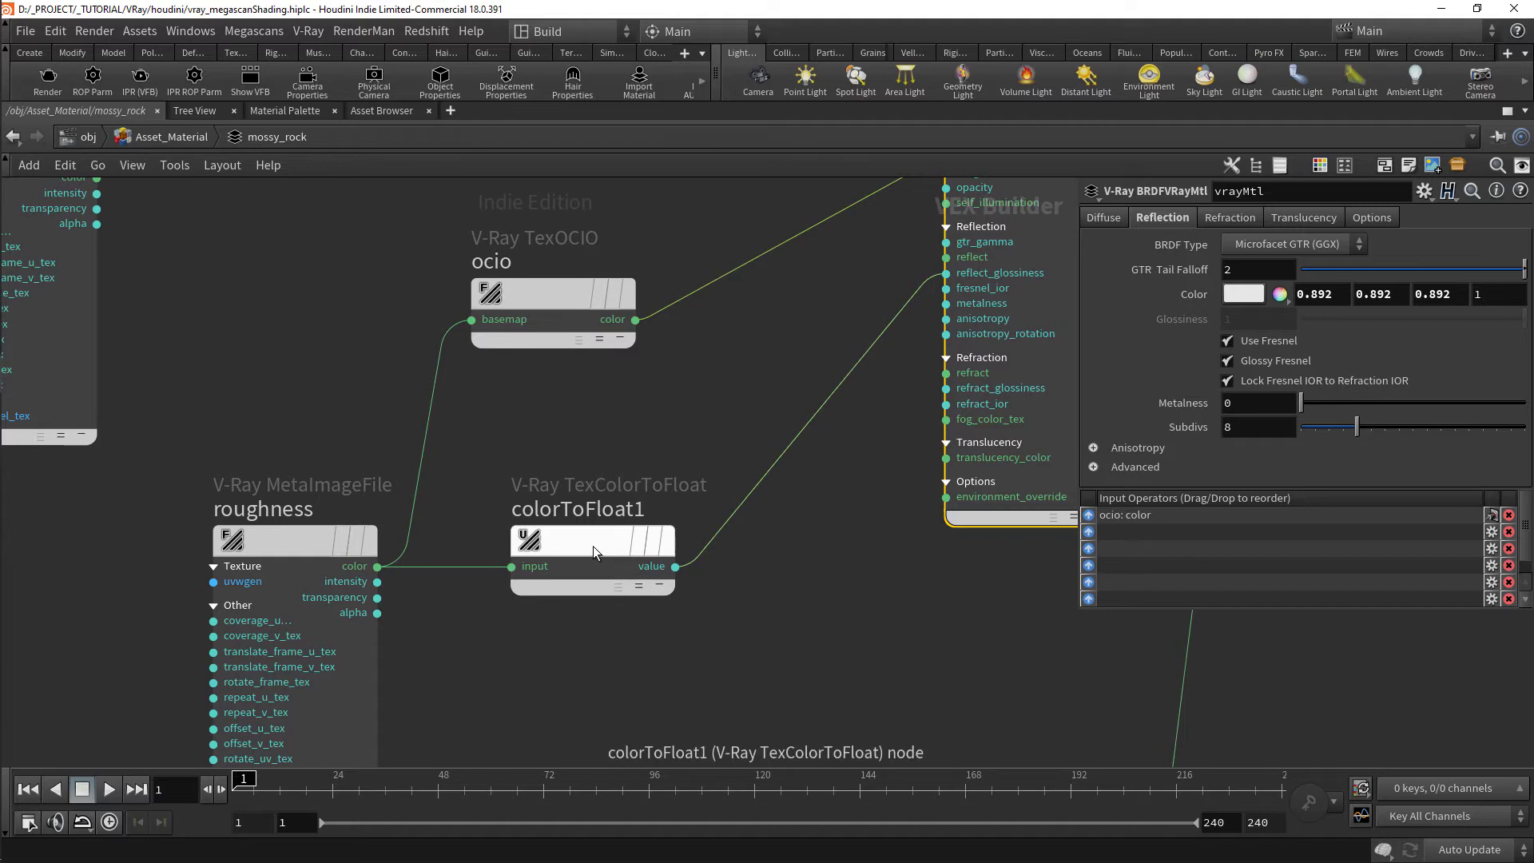
# Return to the full layout, save the scene and start an interactive IPR render of the rock
pyautogui.moveTo(739, 606); pyautogui.dragTo(784, 558, button='middle')
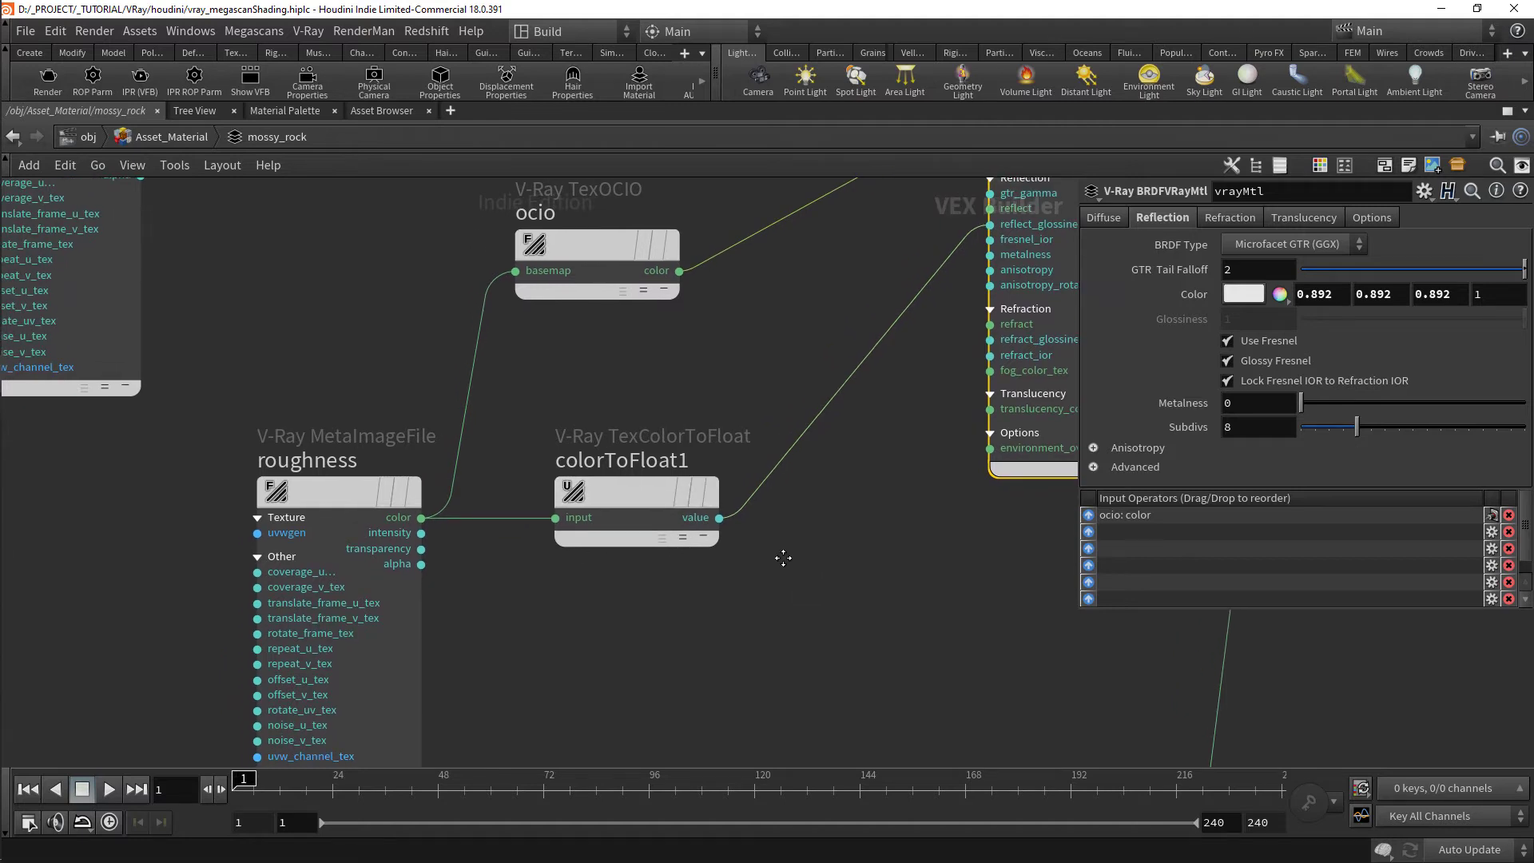
pyautogui.hotkey('ctrl', 'b')
pyautogui.hotkey('ctrl', 's')
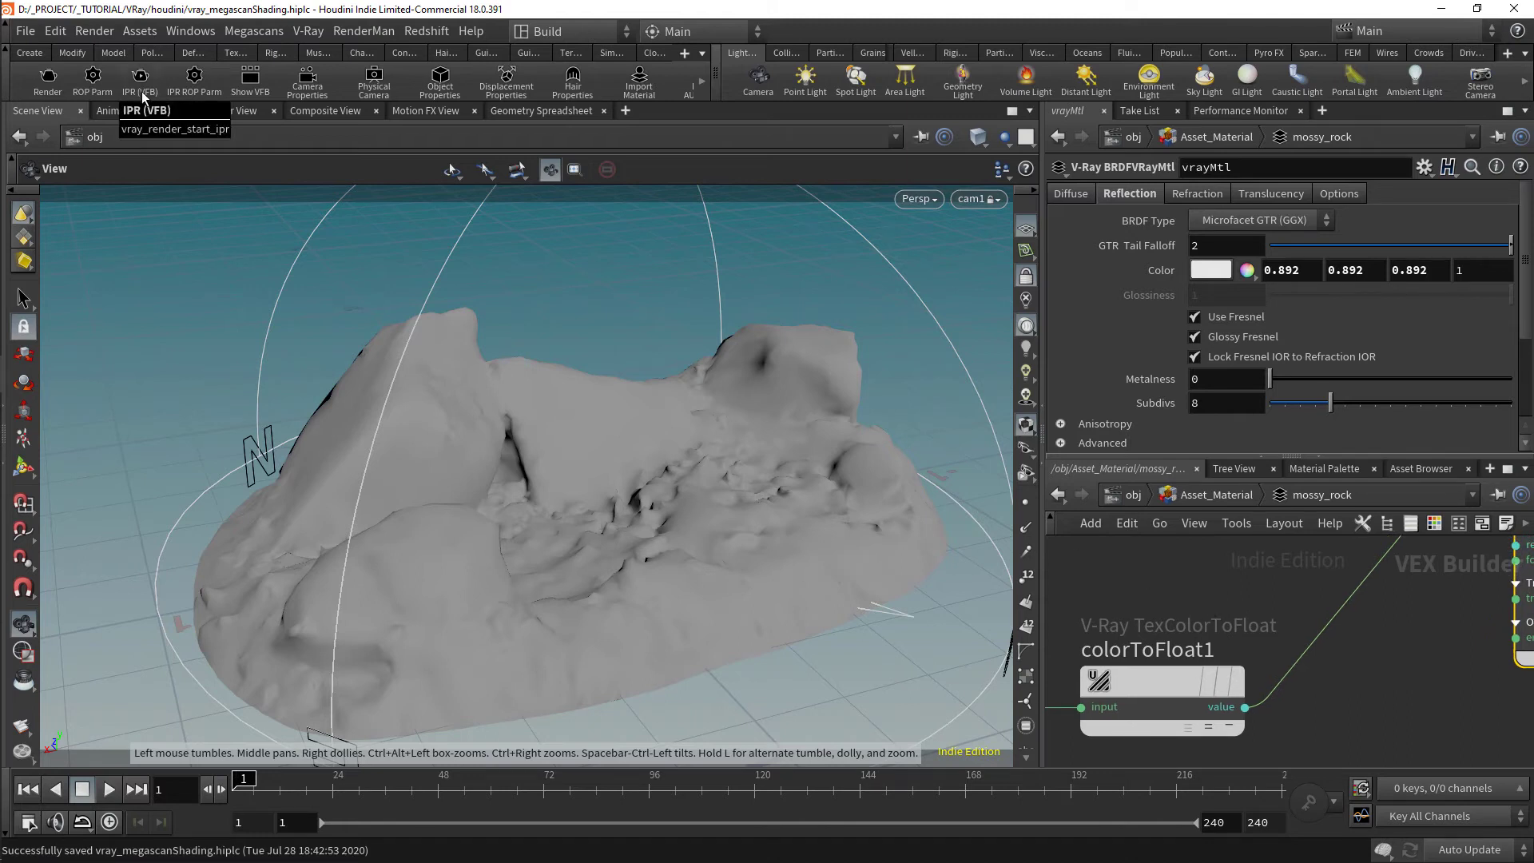
pyautogui.click(141, 92)
pyautogui.scroll(-3, 1240, 651)
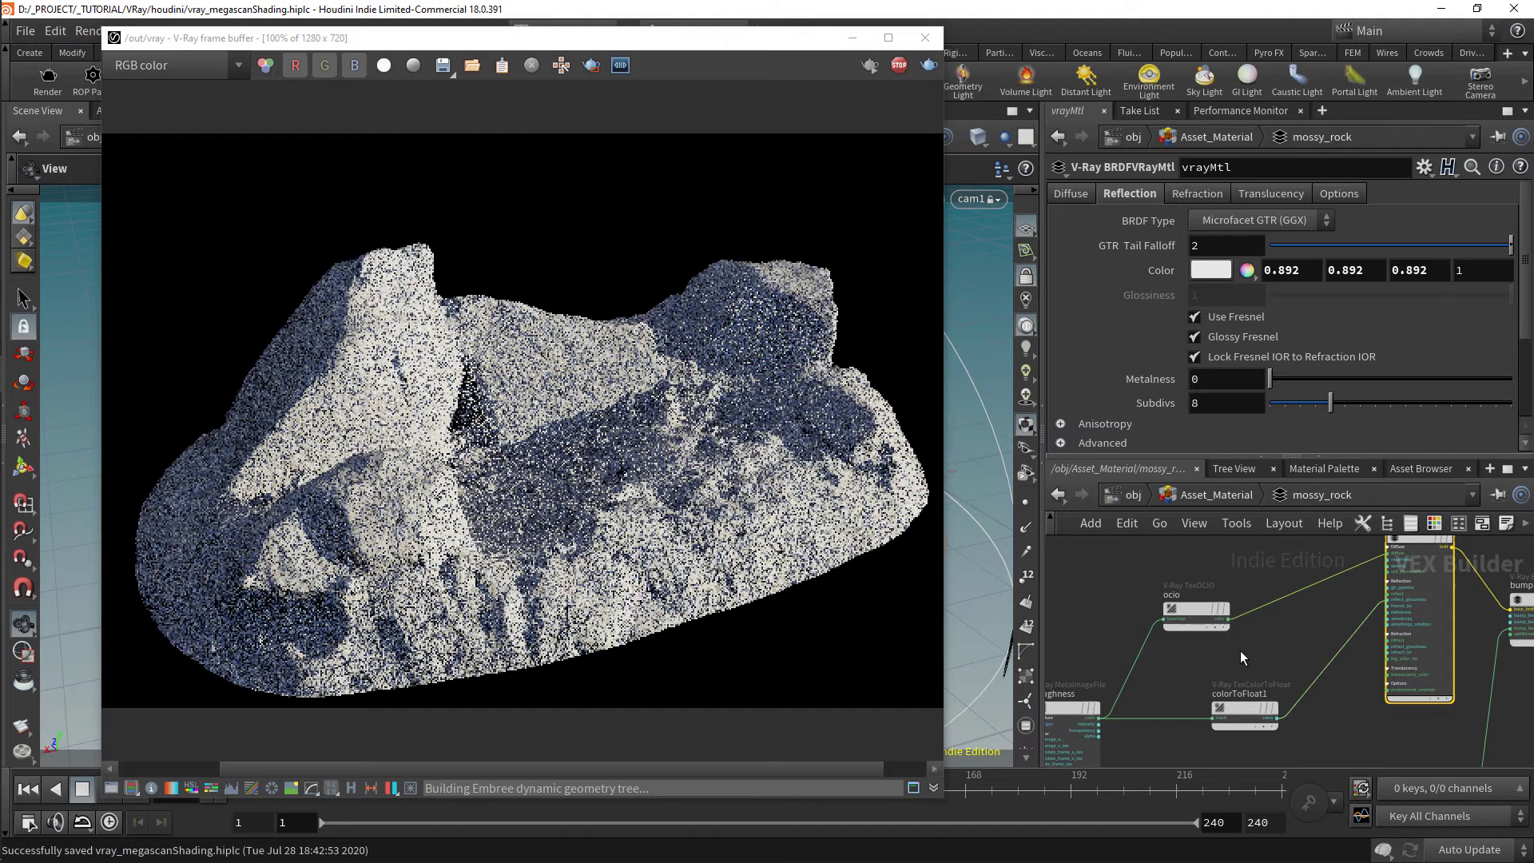
pyautogui.moveTo(1266, 627); pyautogui.dragTo(1250, 659, button='middle')
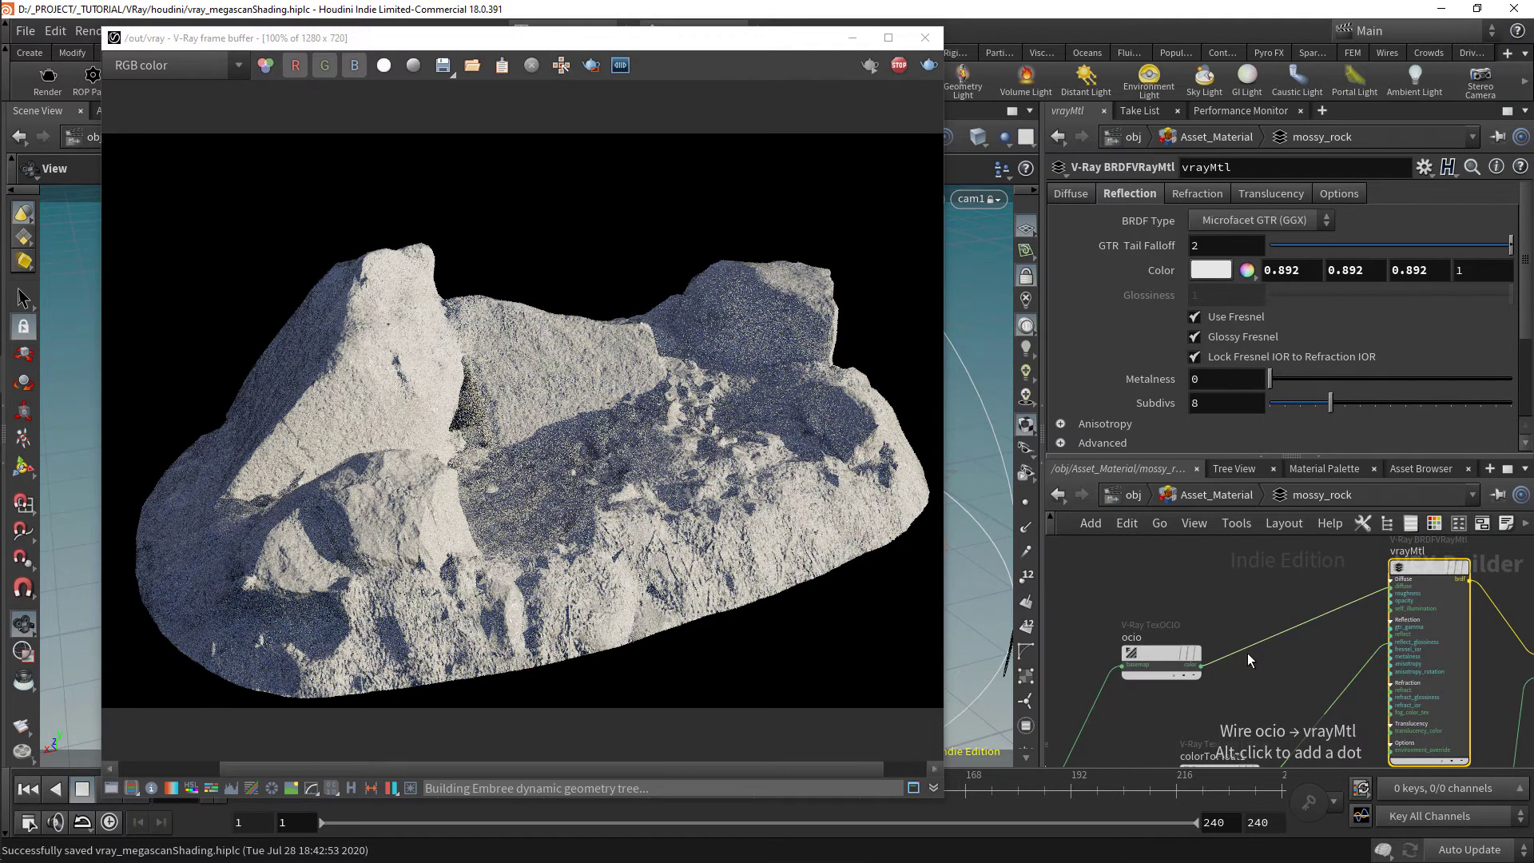
pyautogui.scroll(1, 1248, 653)
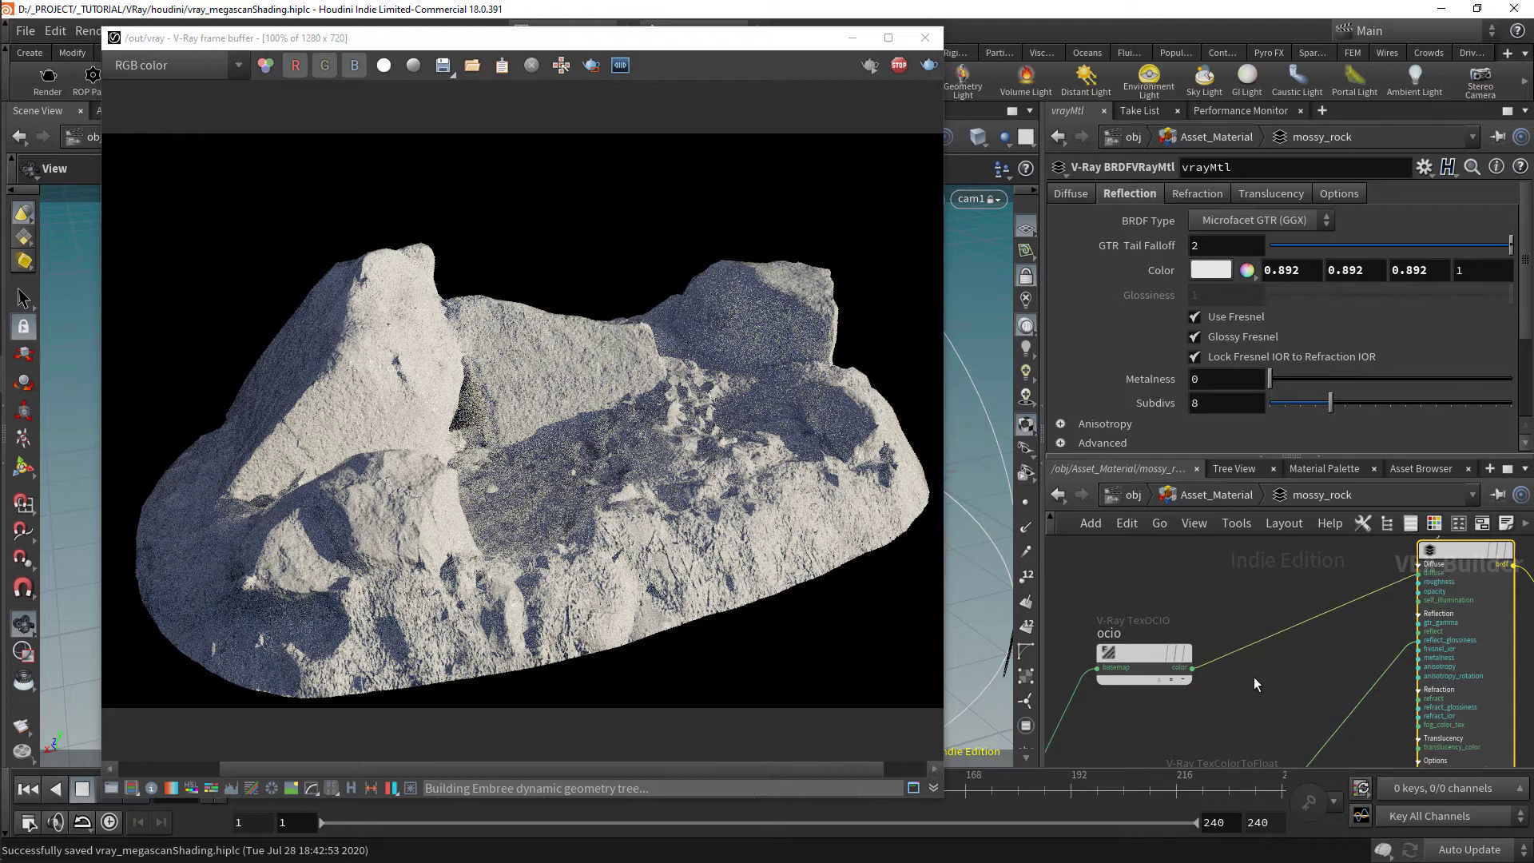
# Insert a V-Ray Invert node into the wire between ocio and the diffuse input of vrayMtl, and save the scene
pyautogui.moveTo(1143, 712)
pyautogui.mouseDown(button='middle')
pyautogui.moveTo(1191, 660)
pyautogui.moveTo(1127, 709)
pyautogui.mouseUp(button='middle')
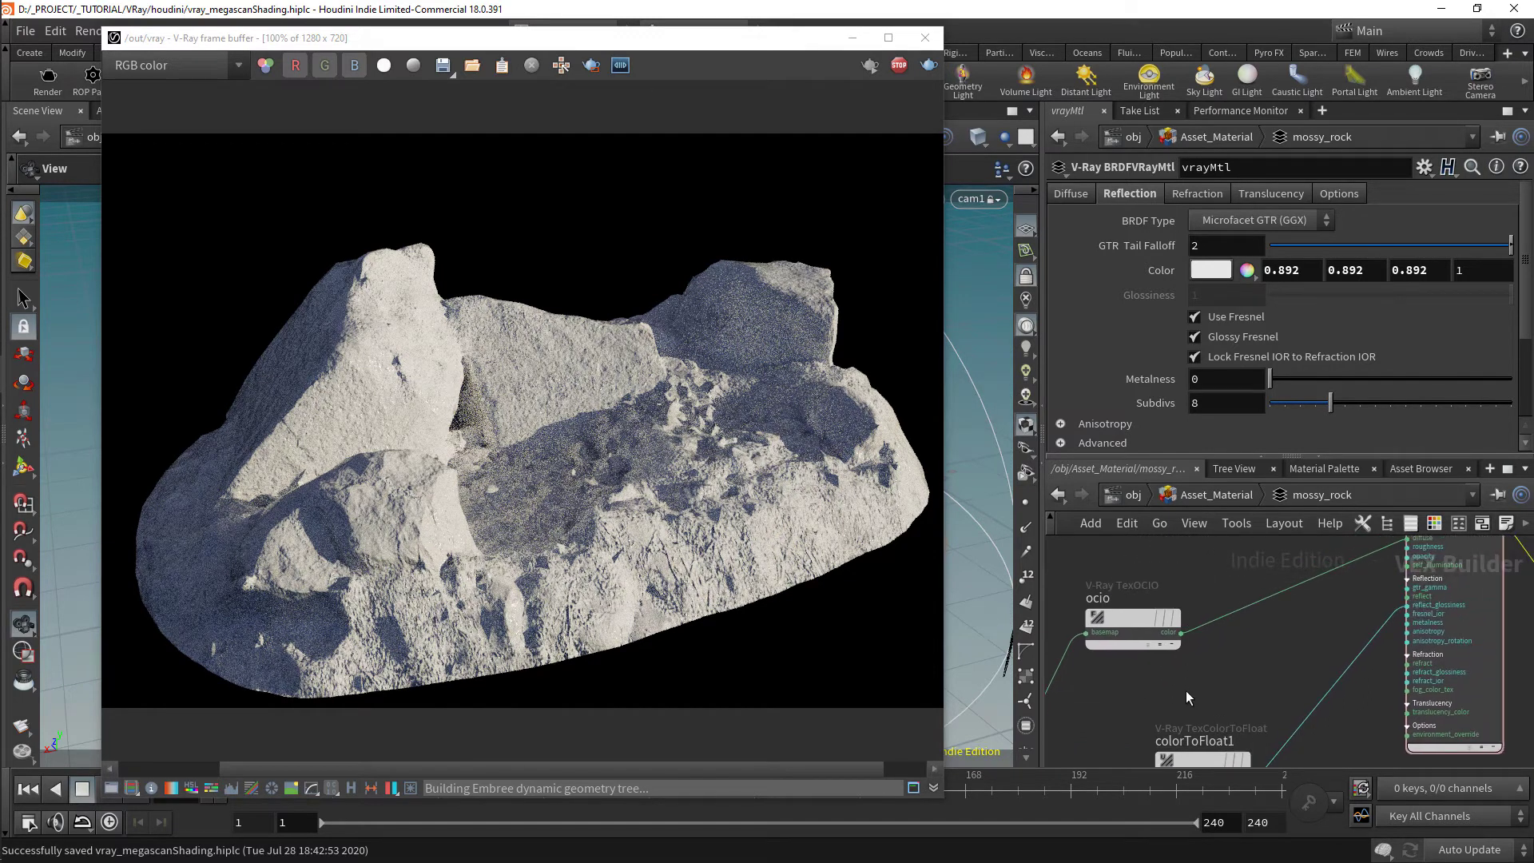
pyautogui.press('Tab')
pyautogui.write('invert')
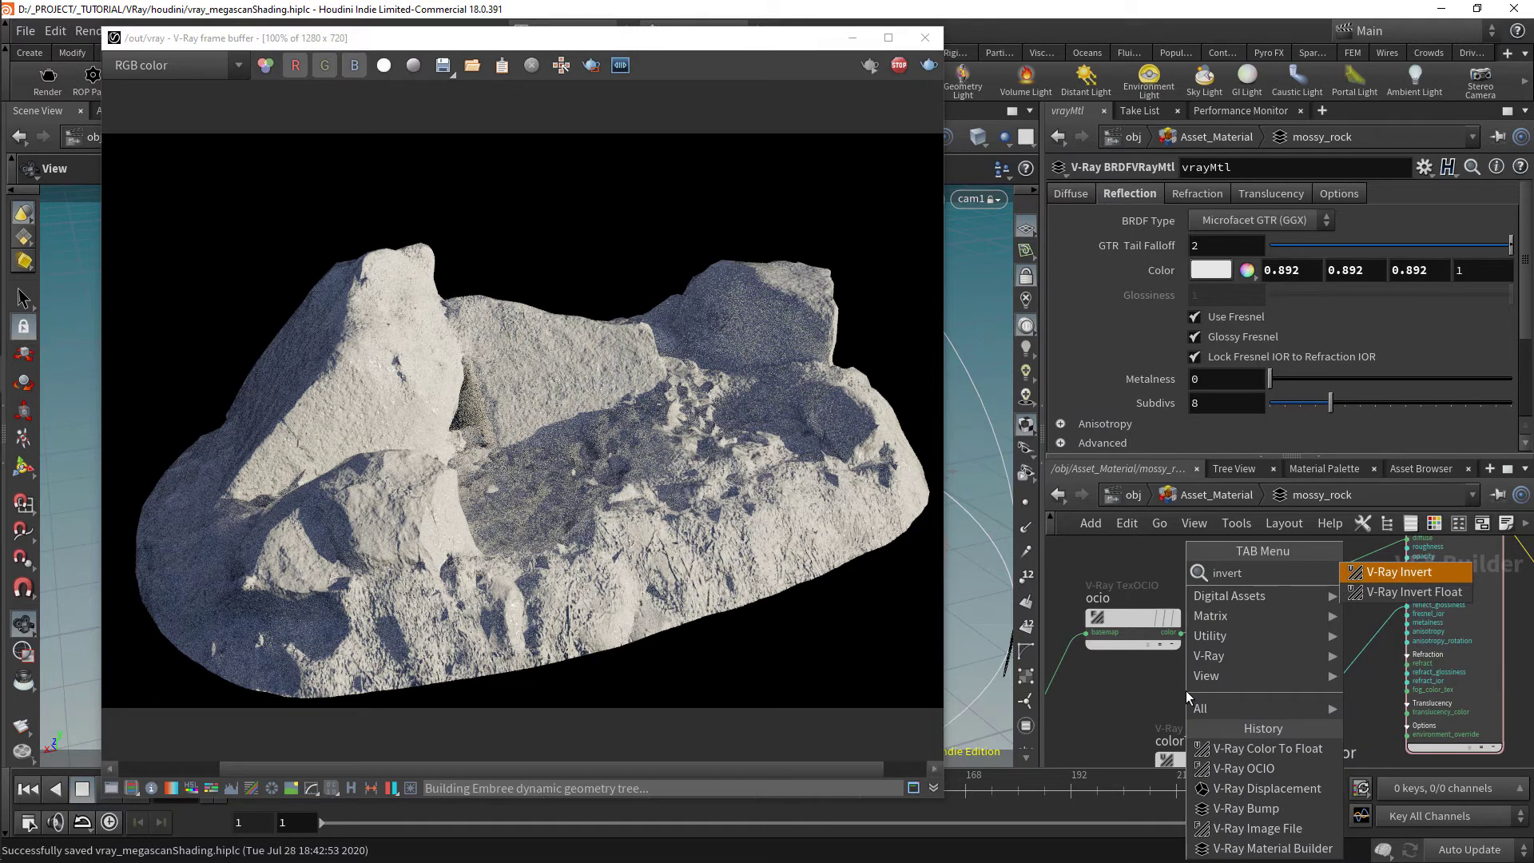
pyautogui.press('Return')
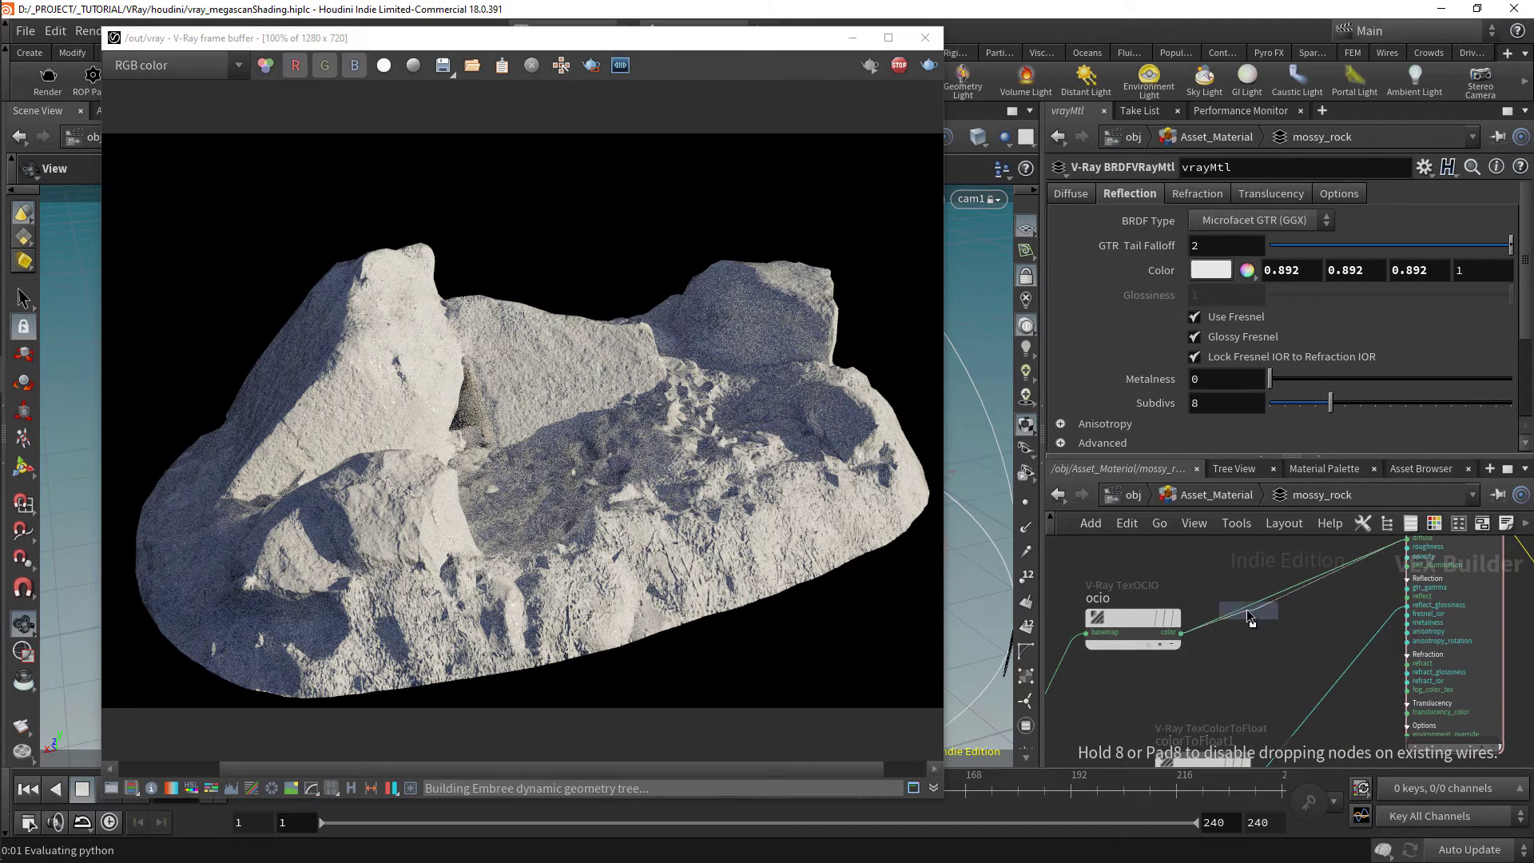
pyautogui.click(1246, 607)
pyautogui.hotkey('ctrl', 's')
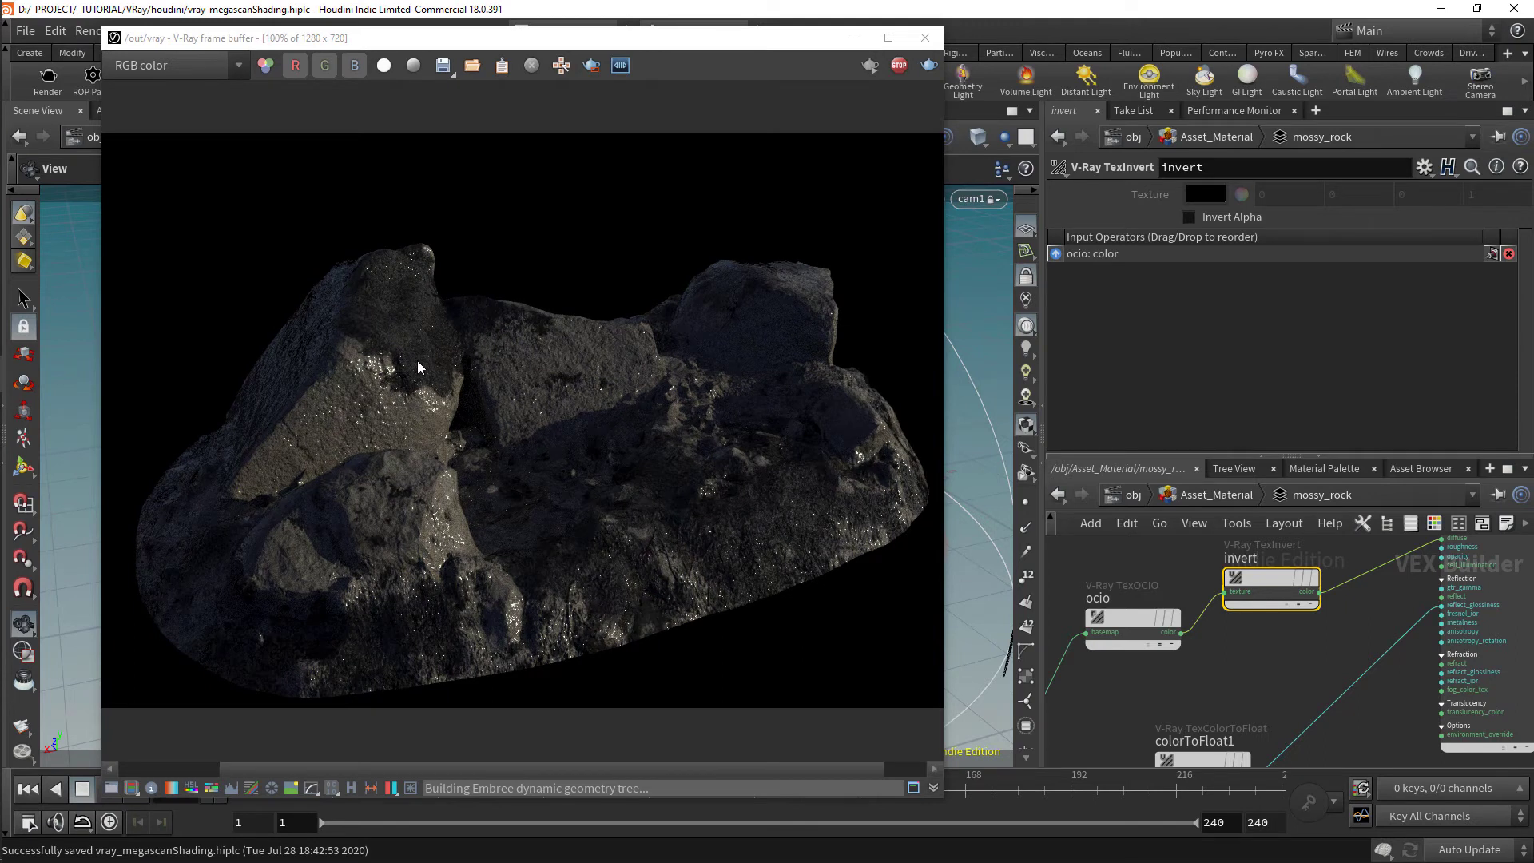
# Inspect the inverted roughness up close in the render, then delete the invert node
pyautogui.scroll(1, 418, 376)
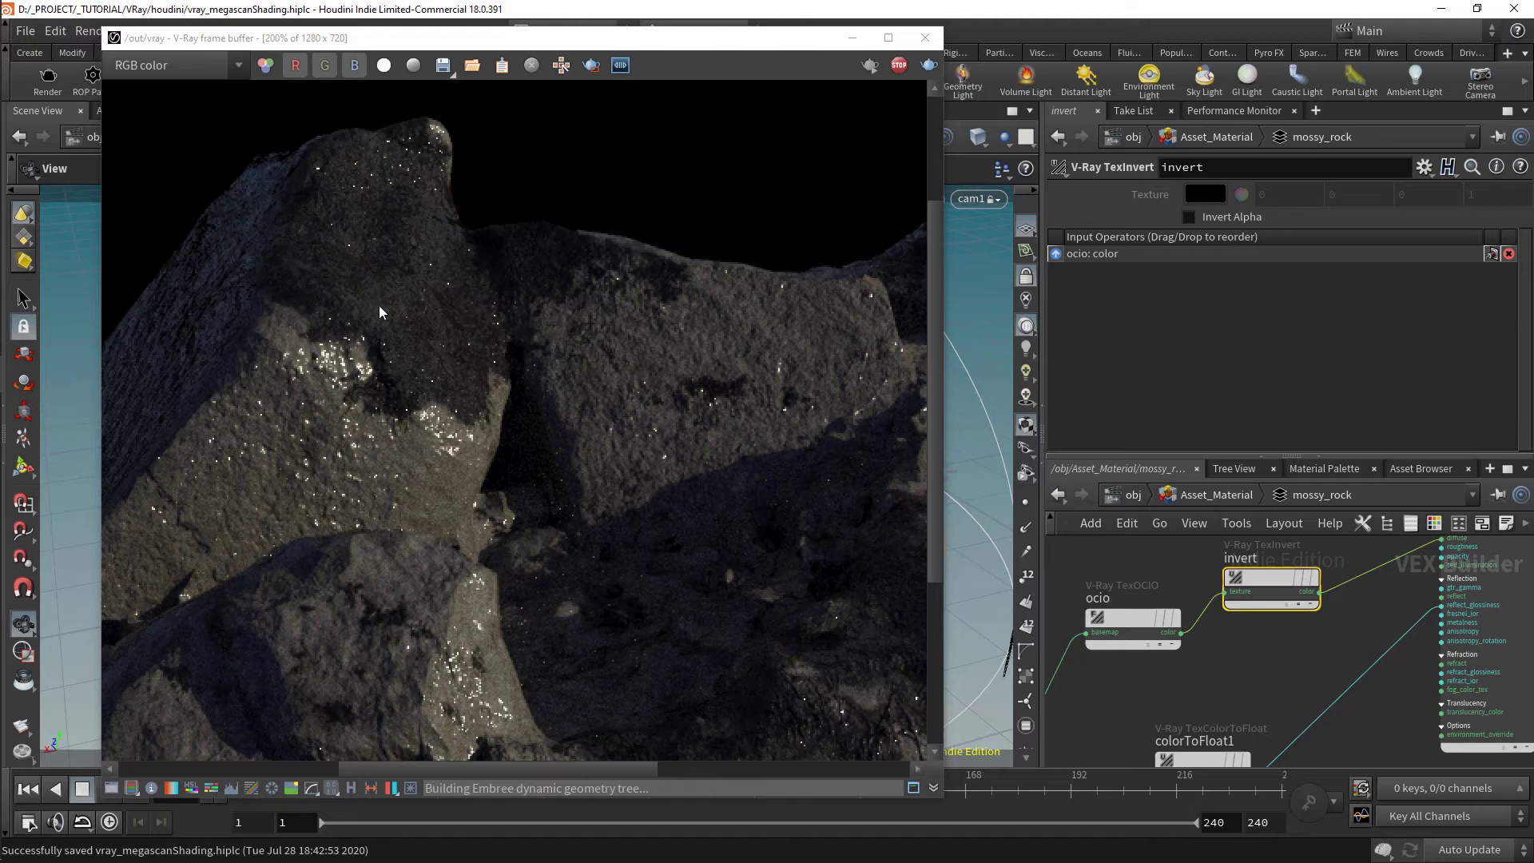
pyautogui.scroll(-1, 462, 500)
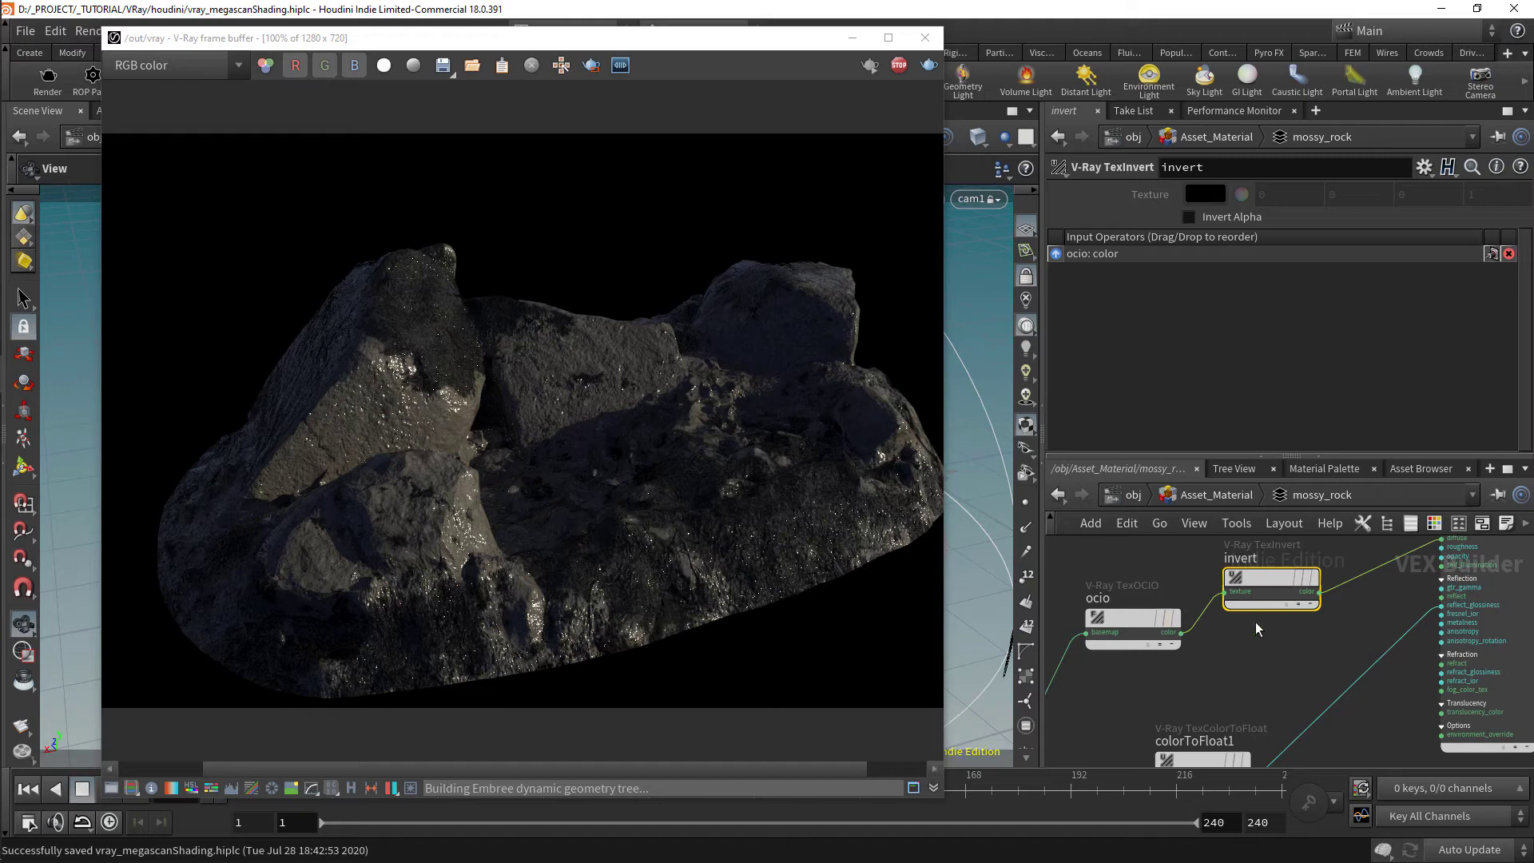
pyautogui.scroll(-2, 1256, 645)
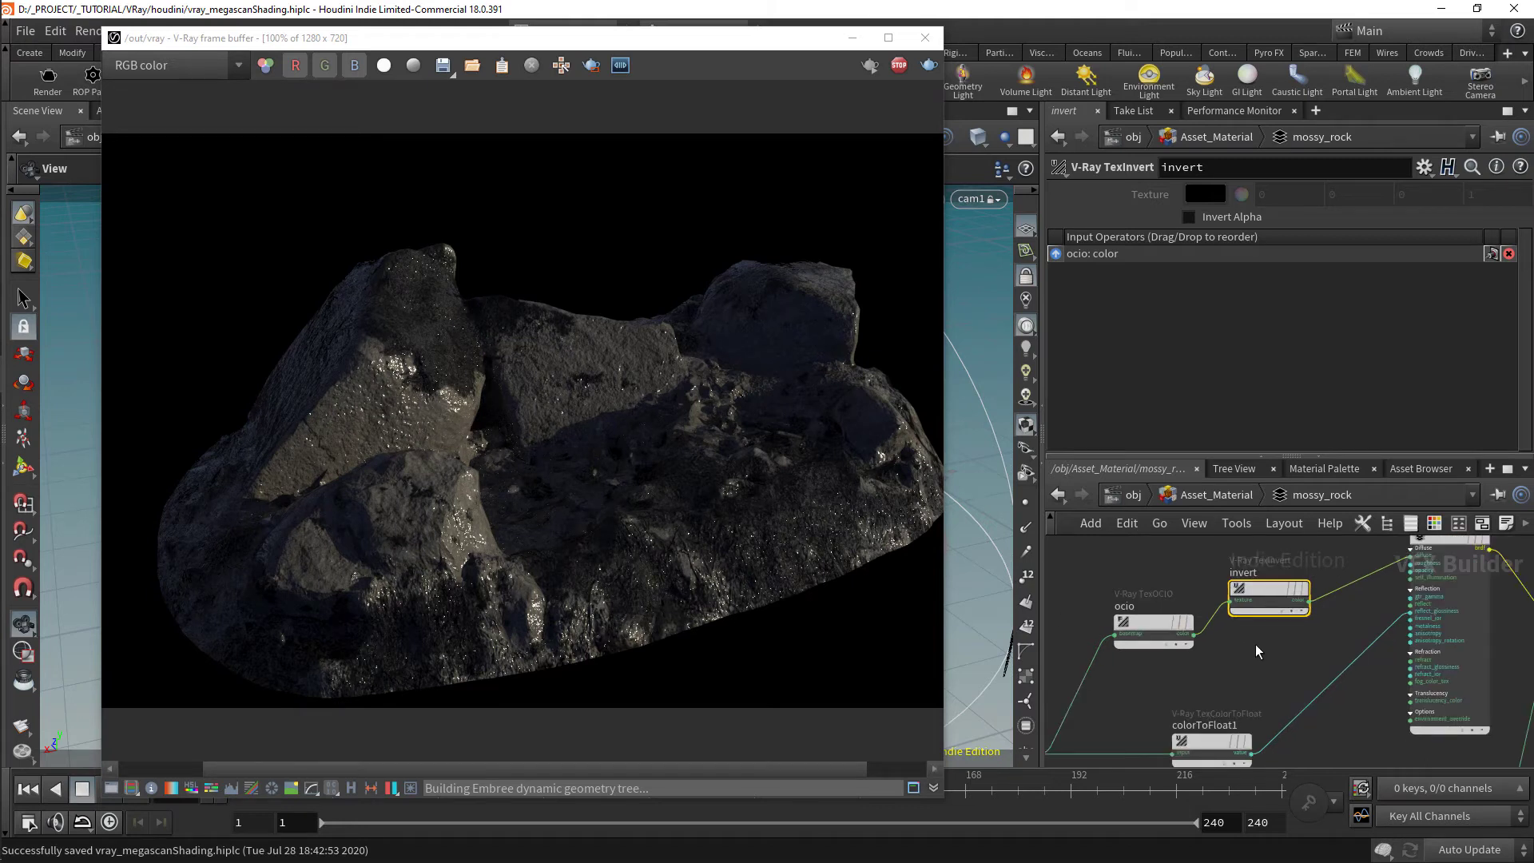
pyautogui.press('Delete')
# Insert a V-Ray Invert Float node into the wire between colorToFloat1 and the reflect_glossiness input of vrayMtl
pyautogui.moveTo(1284, 708); pyautogui.dragTo(1314, 634, button='middle')
pyautogui.moveTo(1261, 668); pyautogui.dragTo(1224, 663)
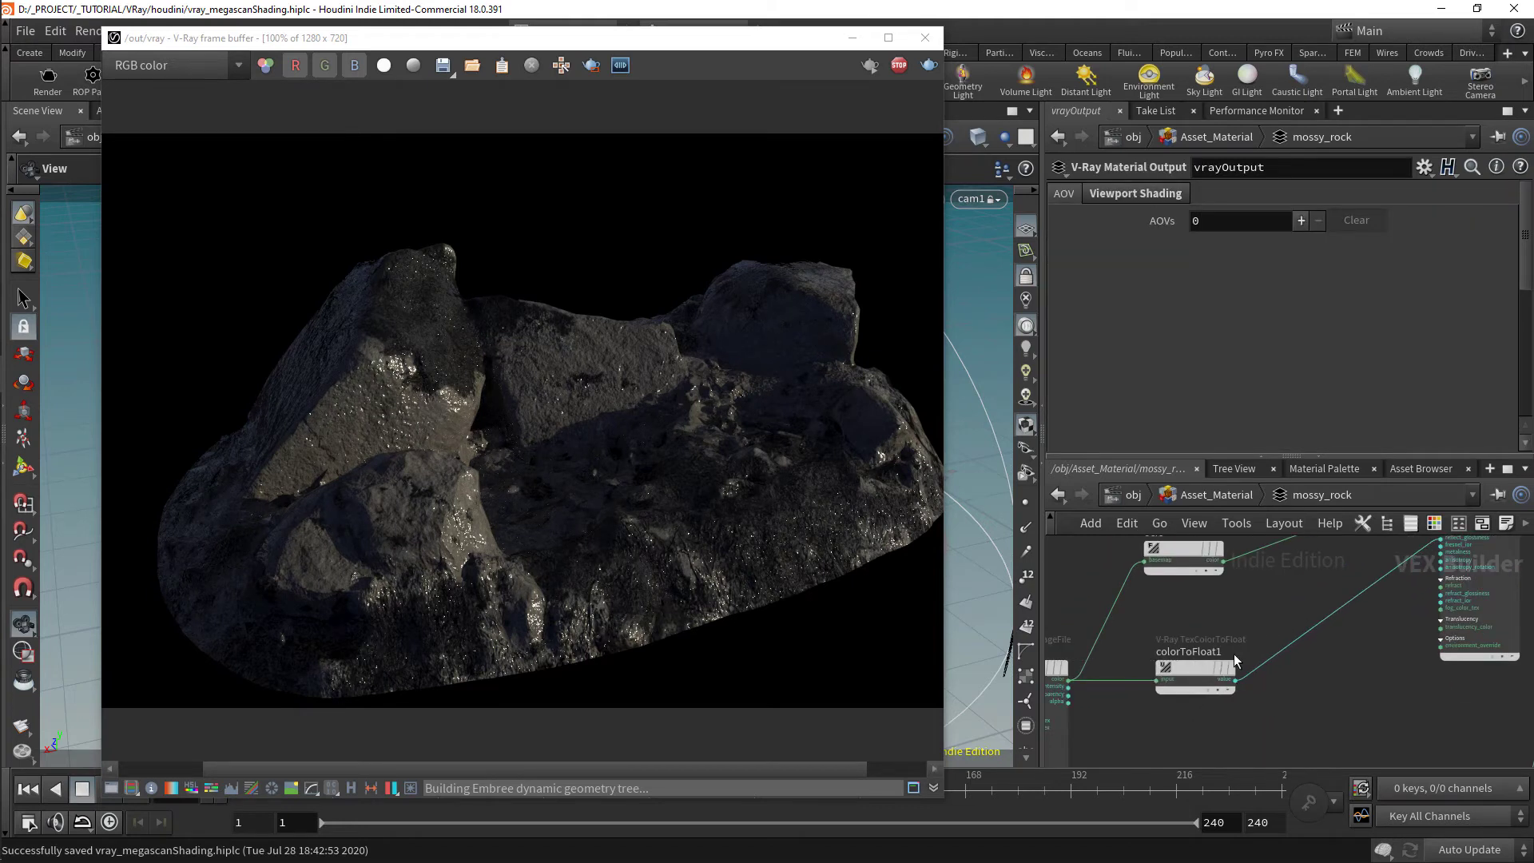
pyautogui.press('Tab')
pyautogui.write('inv')
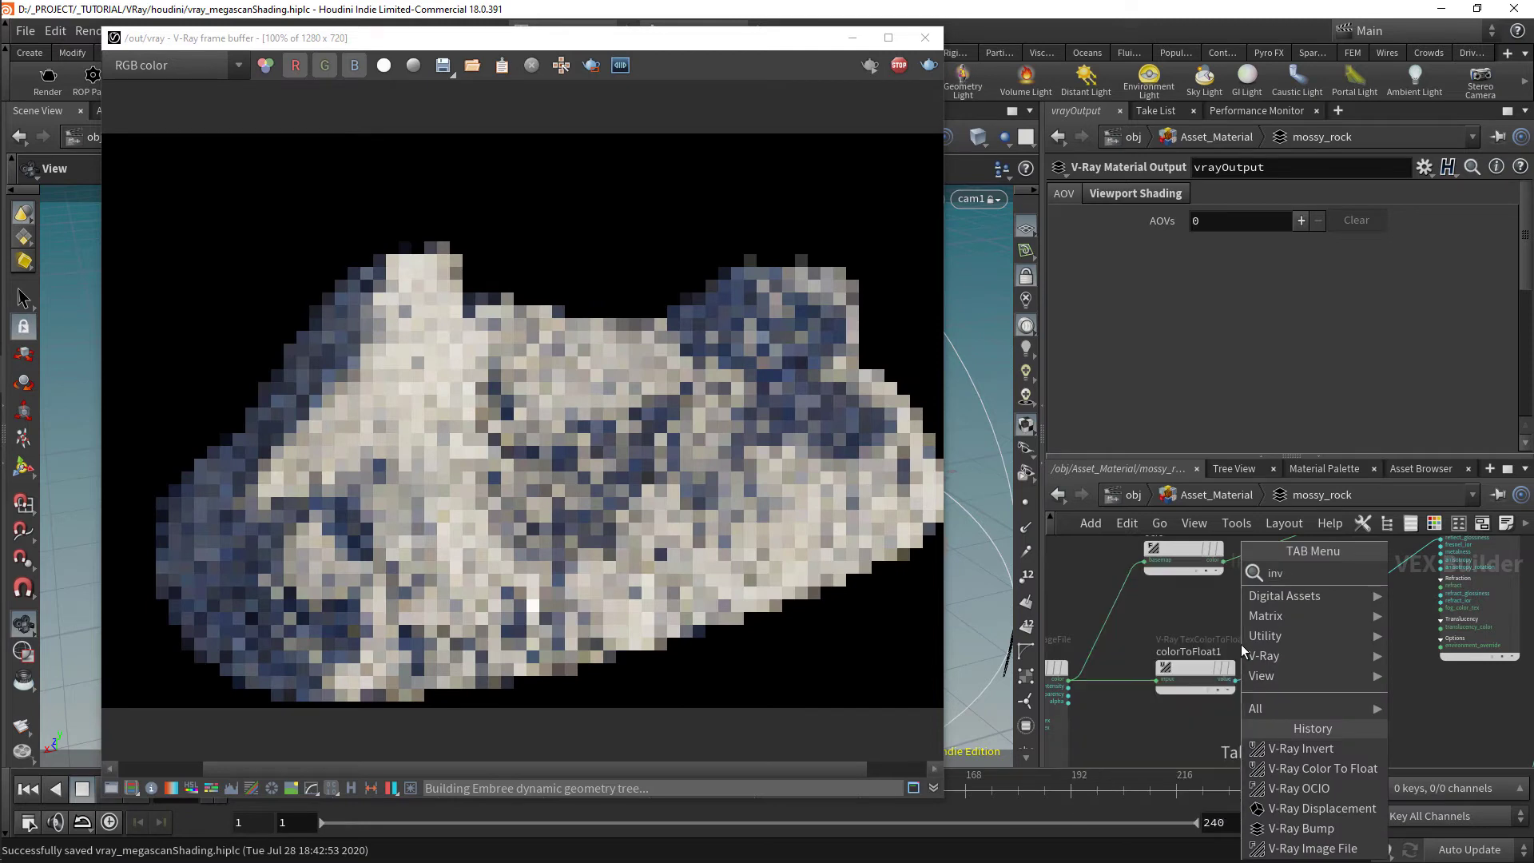
pyautogui.write('ert')
pyautogui.press('Down')
pyautogui.press('Return')
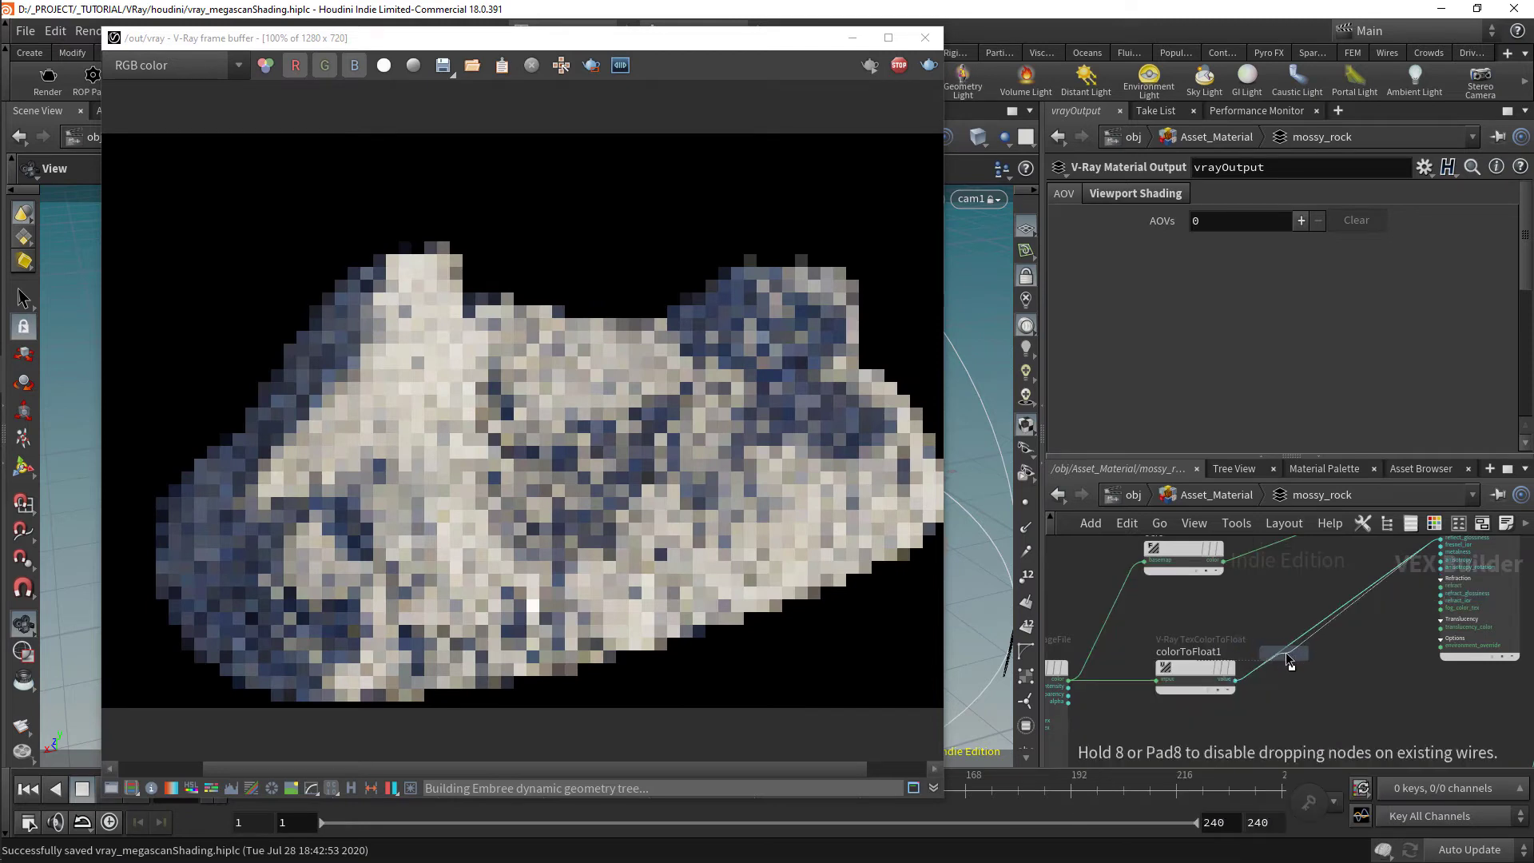
pyautogui.click(1319, 652)
pyautogui.moveTo(1338, 616); pyautogui.dragTo(1269, 650, button='middle')
pyautogui.scroll(-2, 1251, 620)
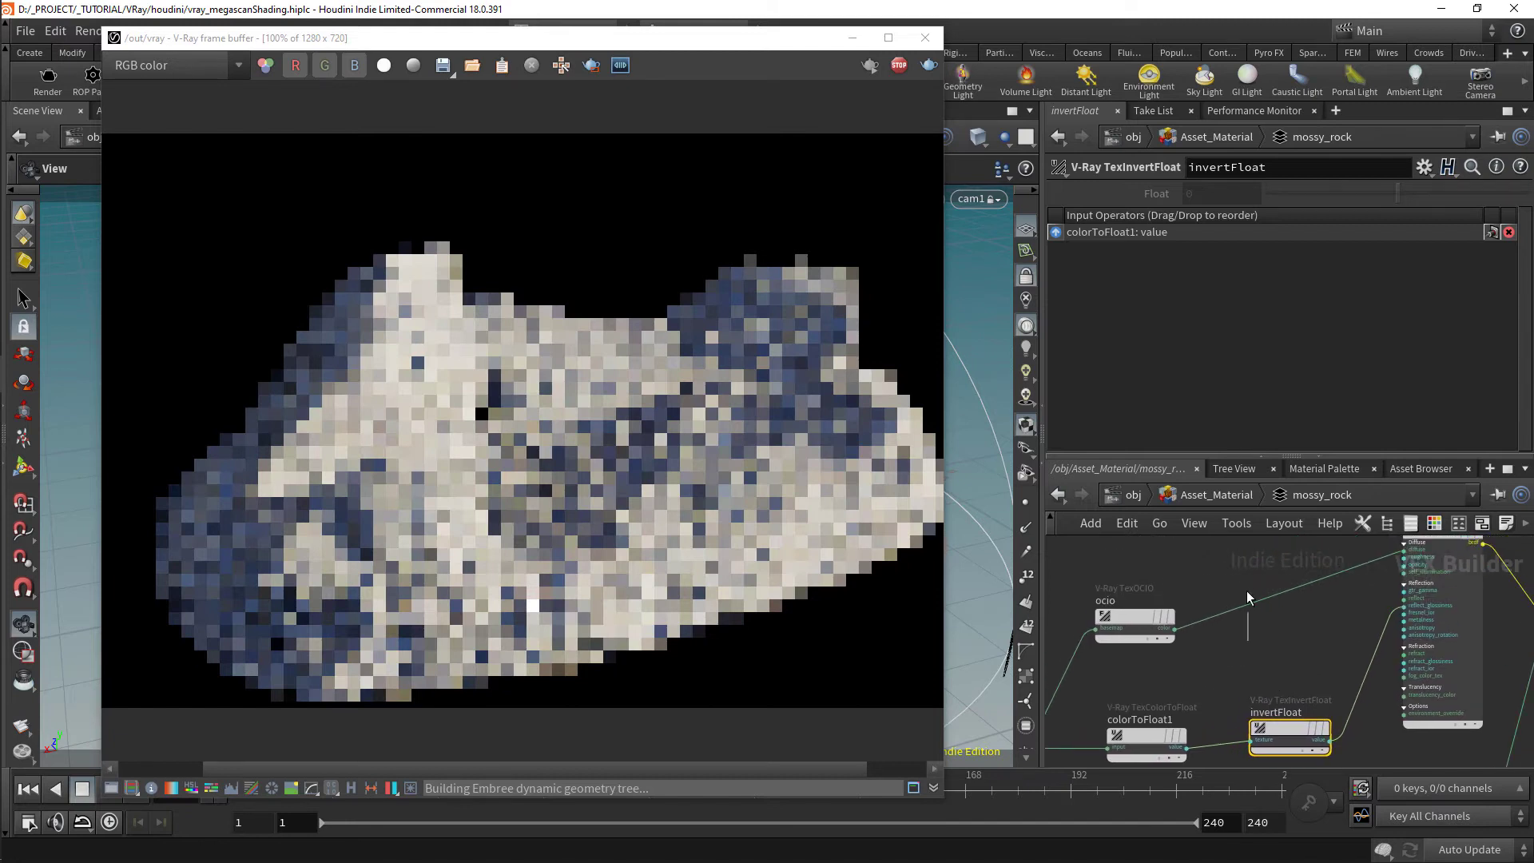
# Rewire the diffuse input of vrayMtl to the color output of the color texture's image file node
pyautogui.moveTo(1246, 599); pyautogui.dragTo(1365, 663, button='middle')
pyautogui.moveTo(1365, 664); pyautogui.dragTo(1086, 593)
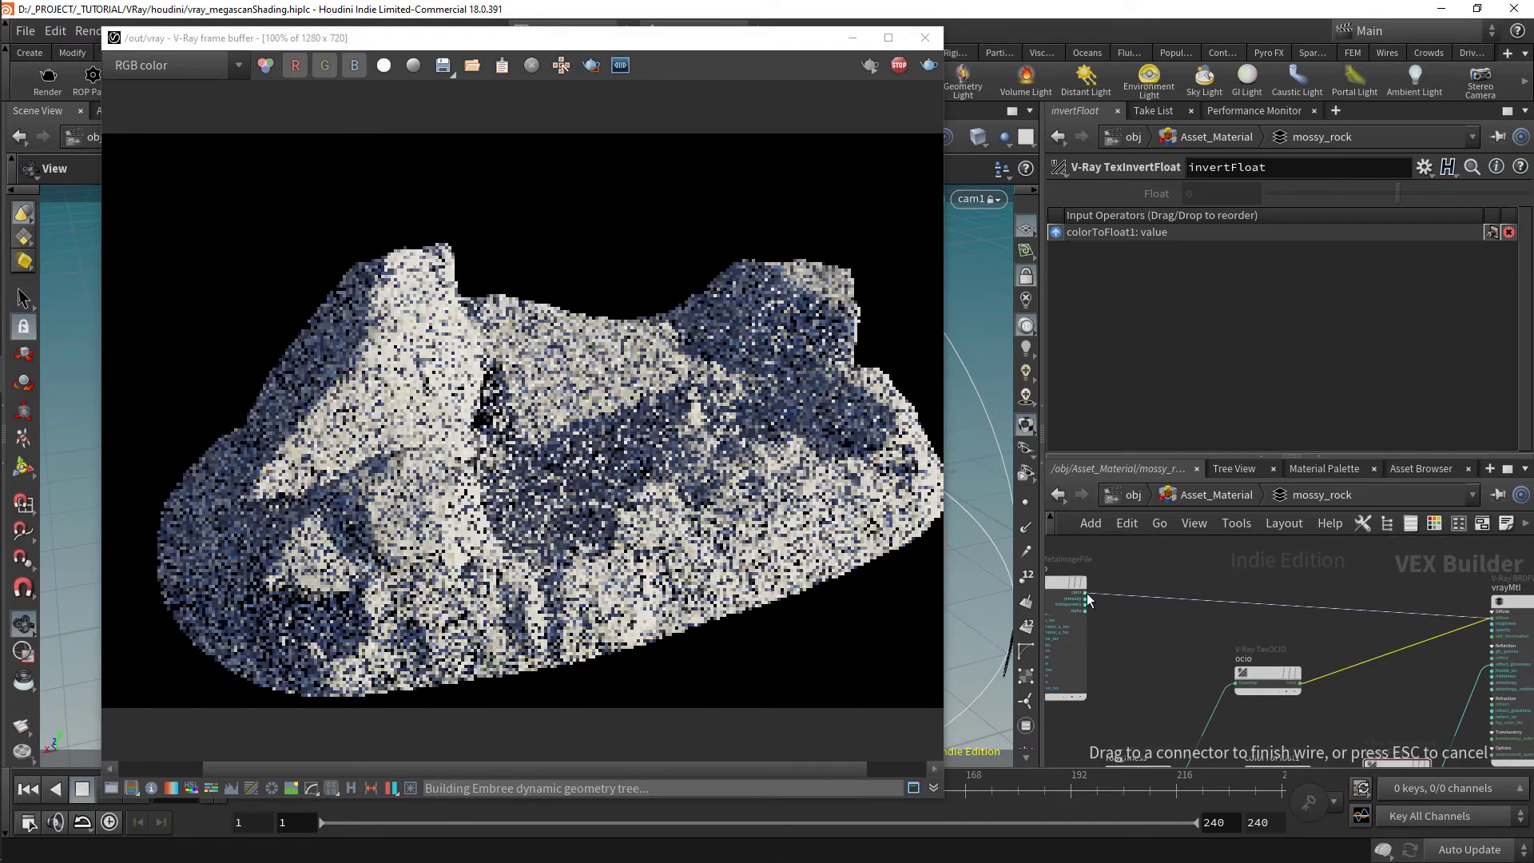
pyautogui.moveTo(1425, 711); pyautogui.dragTo(1290, 635, button='middle')
pyautogui.scroll(2, 1290, 635)
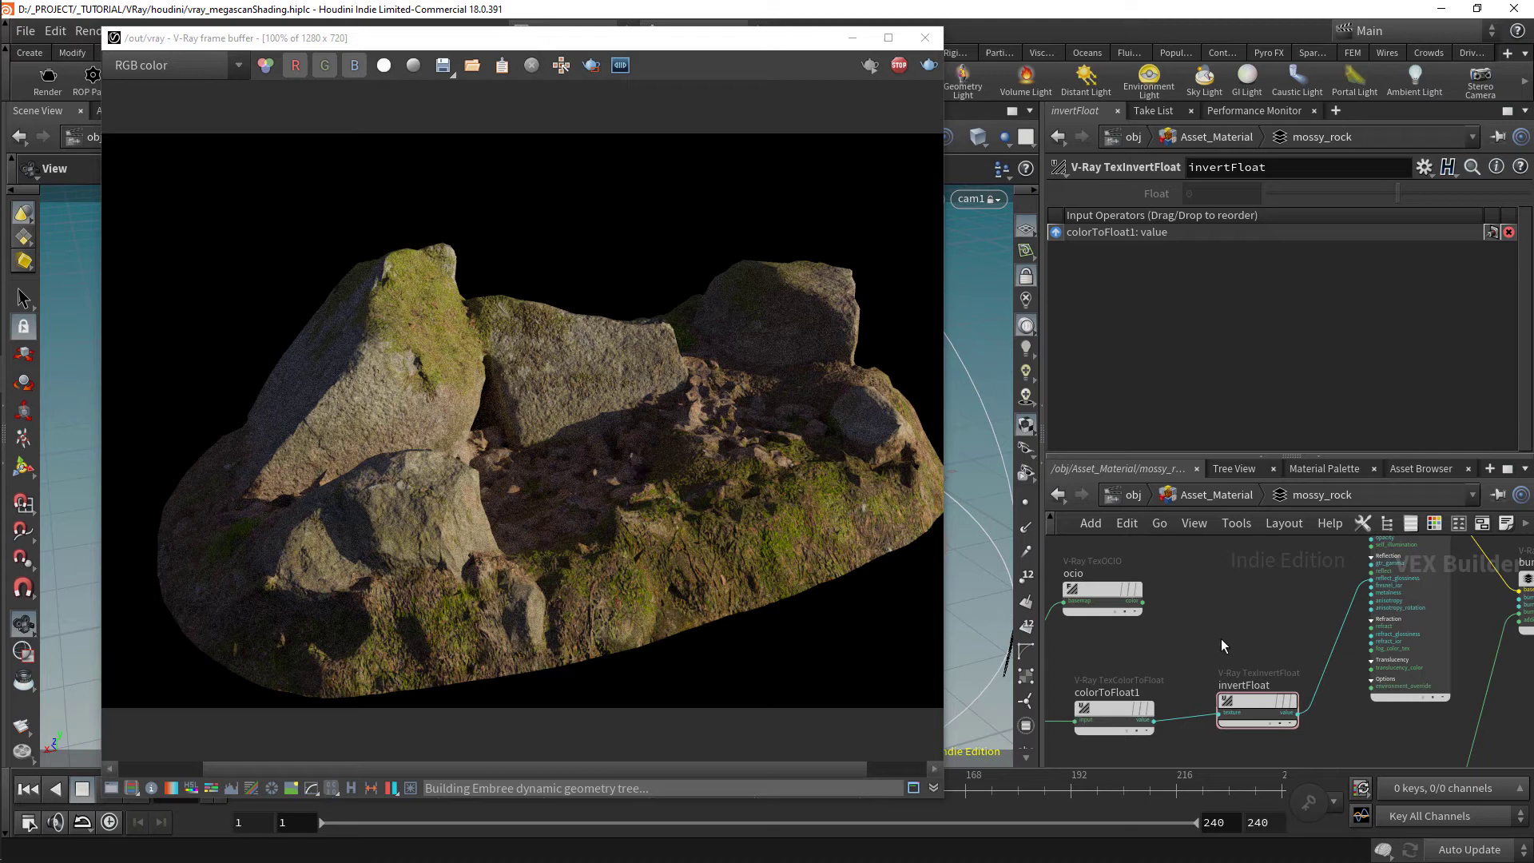
# Add a V-Ray Remap node to the mossy_rock material network near the ocio node
pyautogui.moveTo(1220, 638); pyautogui.dragTo(1254, 664, button='middle')
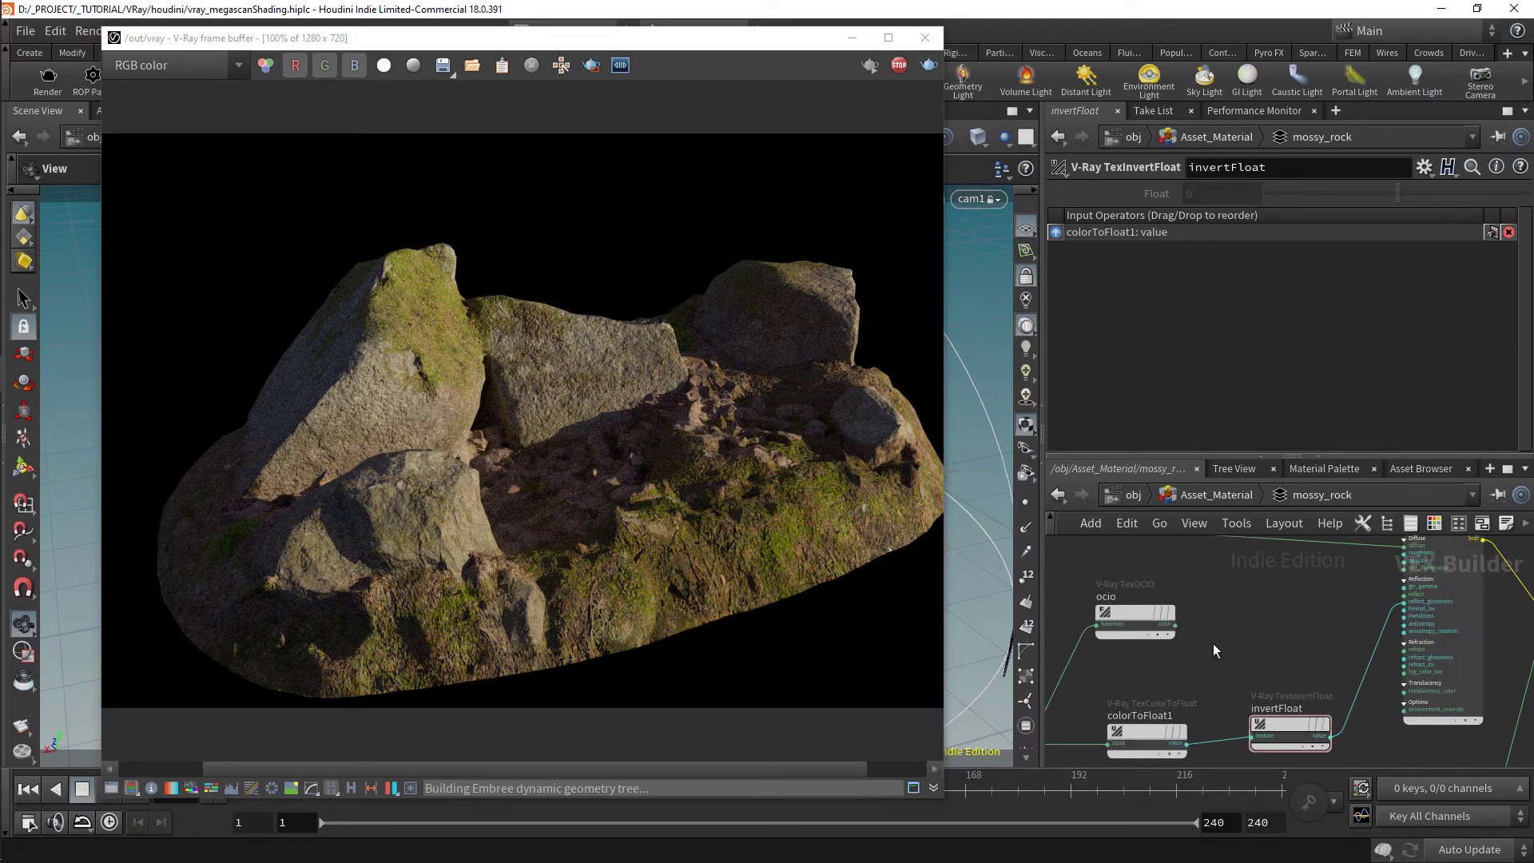
pyautogui.press('Tab')
pyautogui.write('remap')
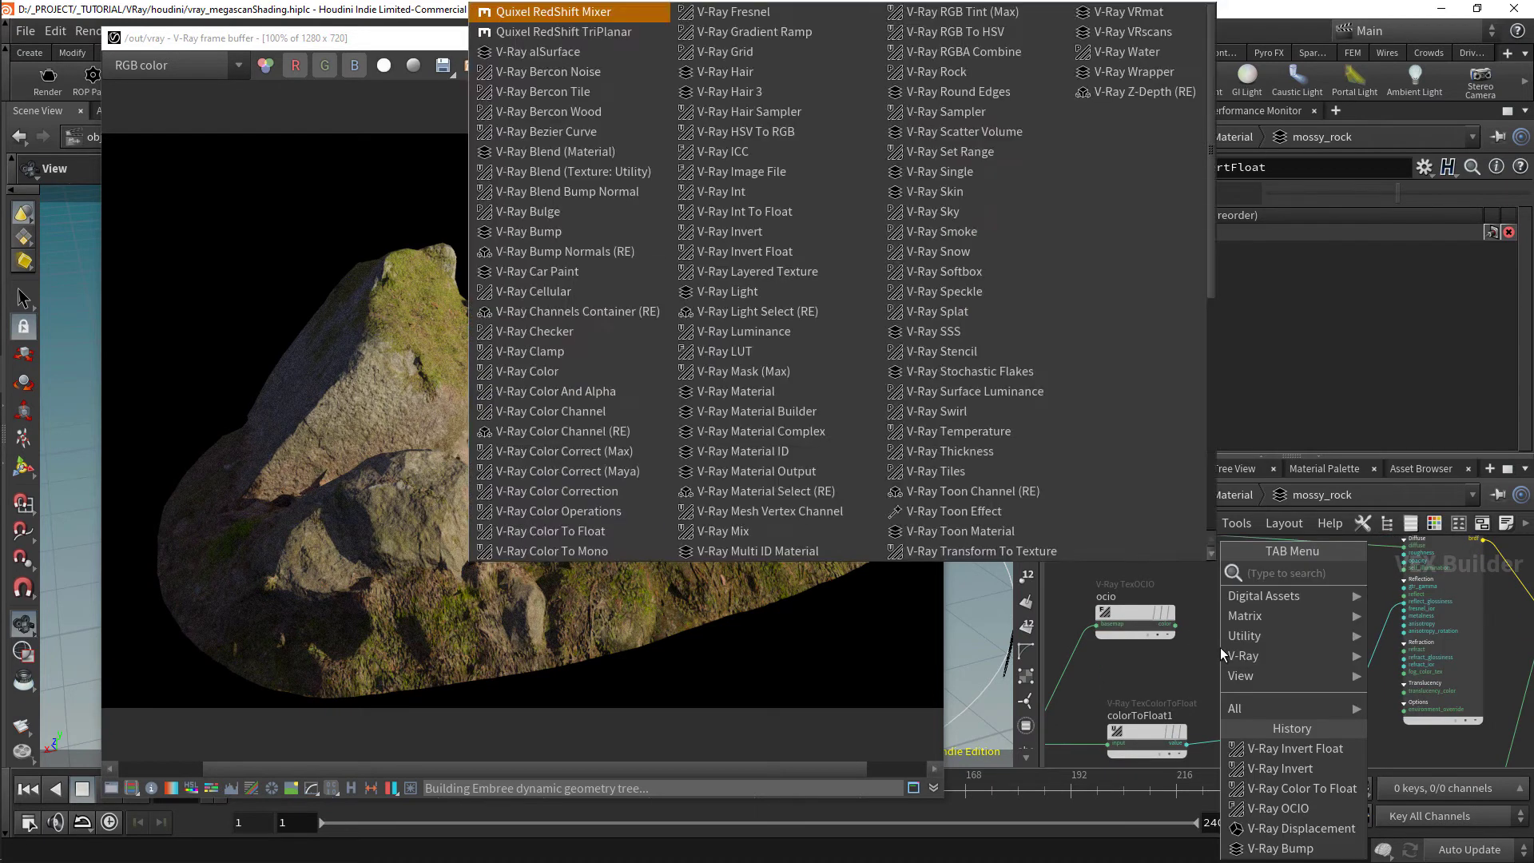
pyautogui.press('Return')
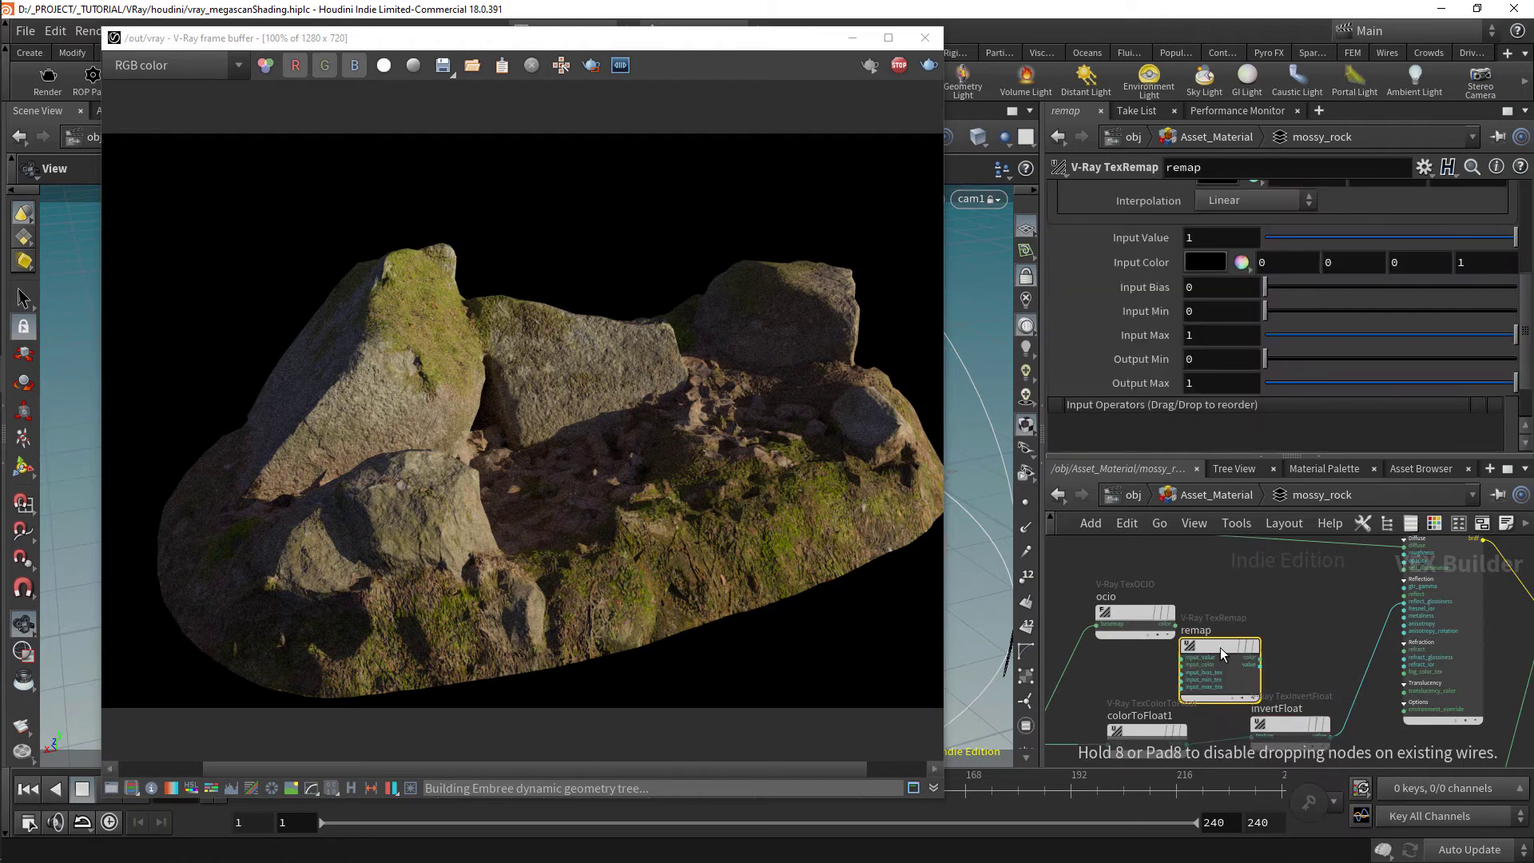
pyautogui.click(1256, 632)
# Connect the colorToFloat1 value output to the remap node's input_value and arrange the remap node below ocio
pyautogui.moveTo(1187, 746); pyautogui.dragTo(1218, 618)
pyautogui.scroll(2, 1067, 708)
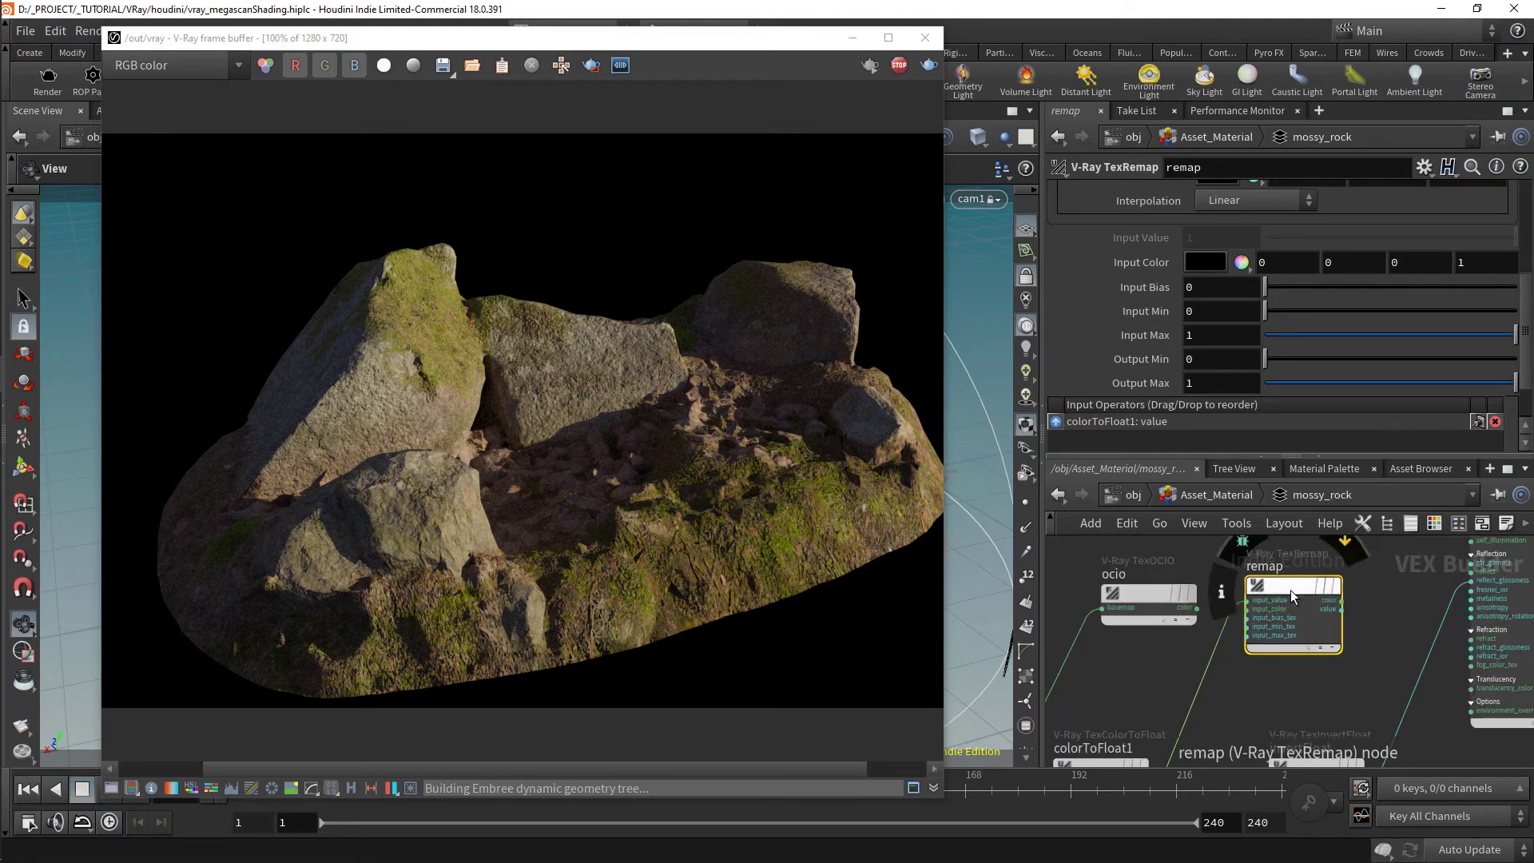
pyautogui.moveTo(1296, 586); pyautogui.dragTo(1248, 639)
pyautogui.scroll(1, 1190, 589)
pyautogui.moveTo(1187, 593); pyautogui.dragTo(1258, 560)
pyautogui.moveTo(1266, 649); pyautogui.dragTo(1245, 689)
pyautogui.scroll(5, 1237, 189)
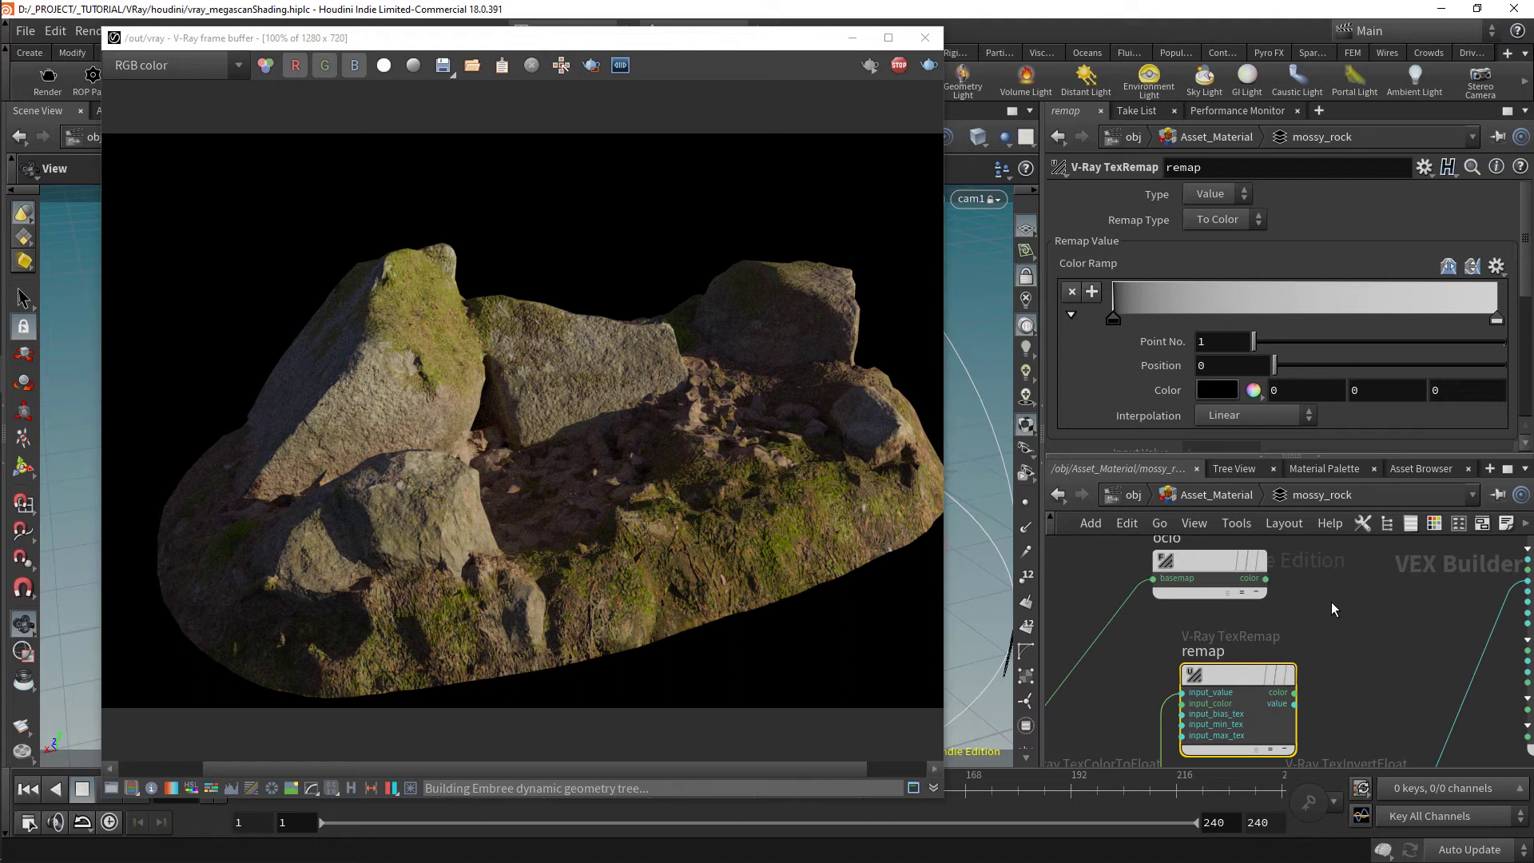
# Connect the remap color output to the ocio basemap and the ocio color output to the diffuse input of vrayMtl
pyautogui.moveTo(1287, 593); pyautogui.dragTo(1220, 631, button='middle')
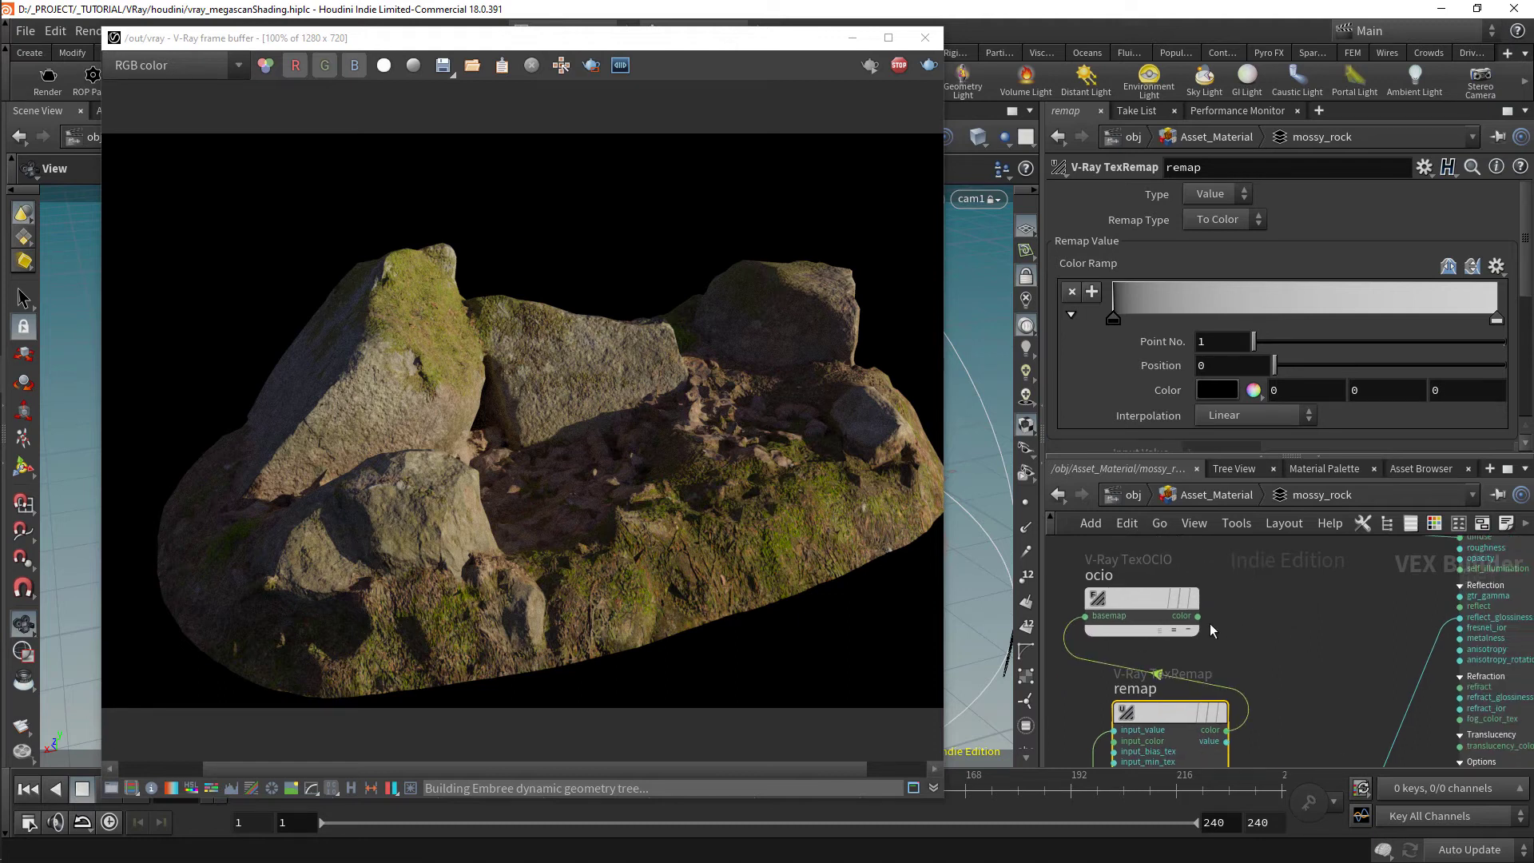
pyautogui.click(1198, 616)
pyautogui.moveTo(1371, 613); pyautogui.dragTo(1283, 622, button='middle')
pyautogui.click(1378, 611)
pyautogui.scroll(-1, 1289, 613)
pyautogui.scroll(-1, 1290, 614)
pyautogui.moveTo(1148, 601); pyautogui.dragTo(1218, 598)
pyautogui.moveTo(1271, 651); pyautogui.dragTo(1278, 594, button='middle')
pyautogui.scroll(-1, 1277, 594)
# Duplicate colorToFloat1 beside the remap node and connect the remap color output to the copy's input
pyautogui.moveTo(1254, 685); pyautogui.dragTo(1243, 725)
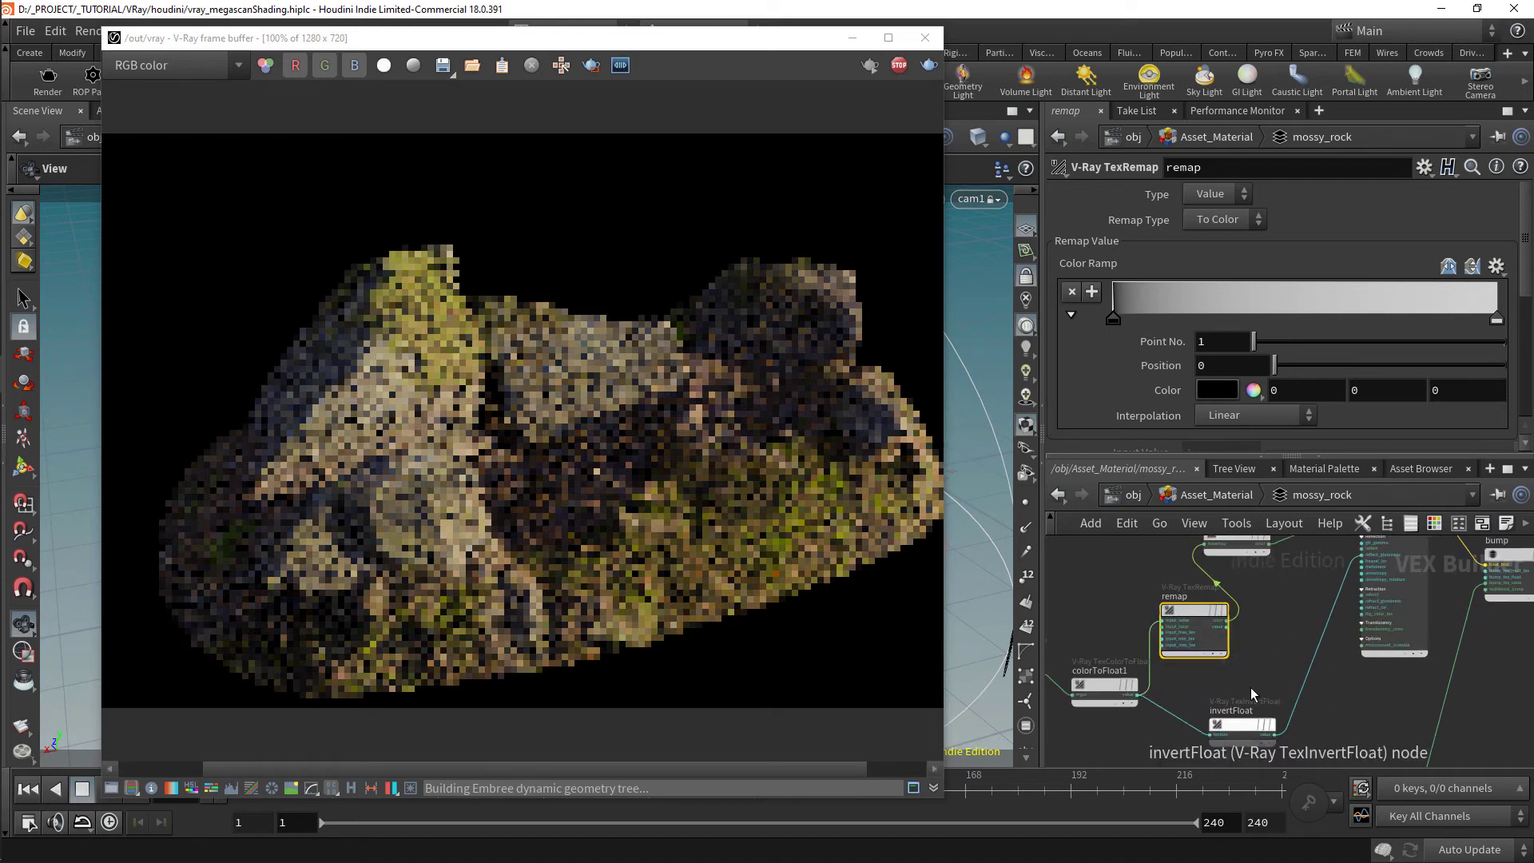
pyautogui.scroll(3, 1256, 616)
pyautogui.scroll(-2, 1253, 695)
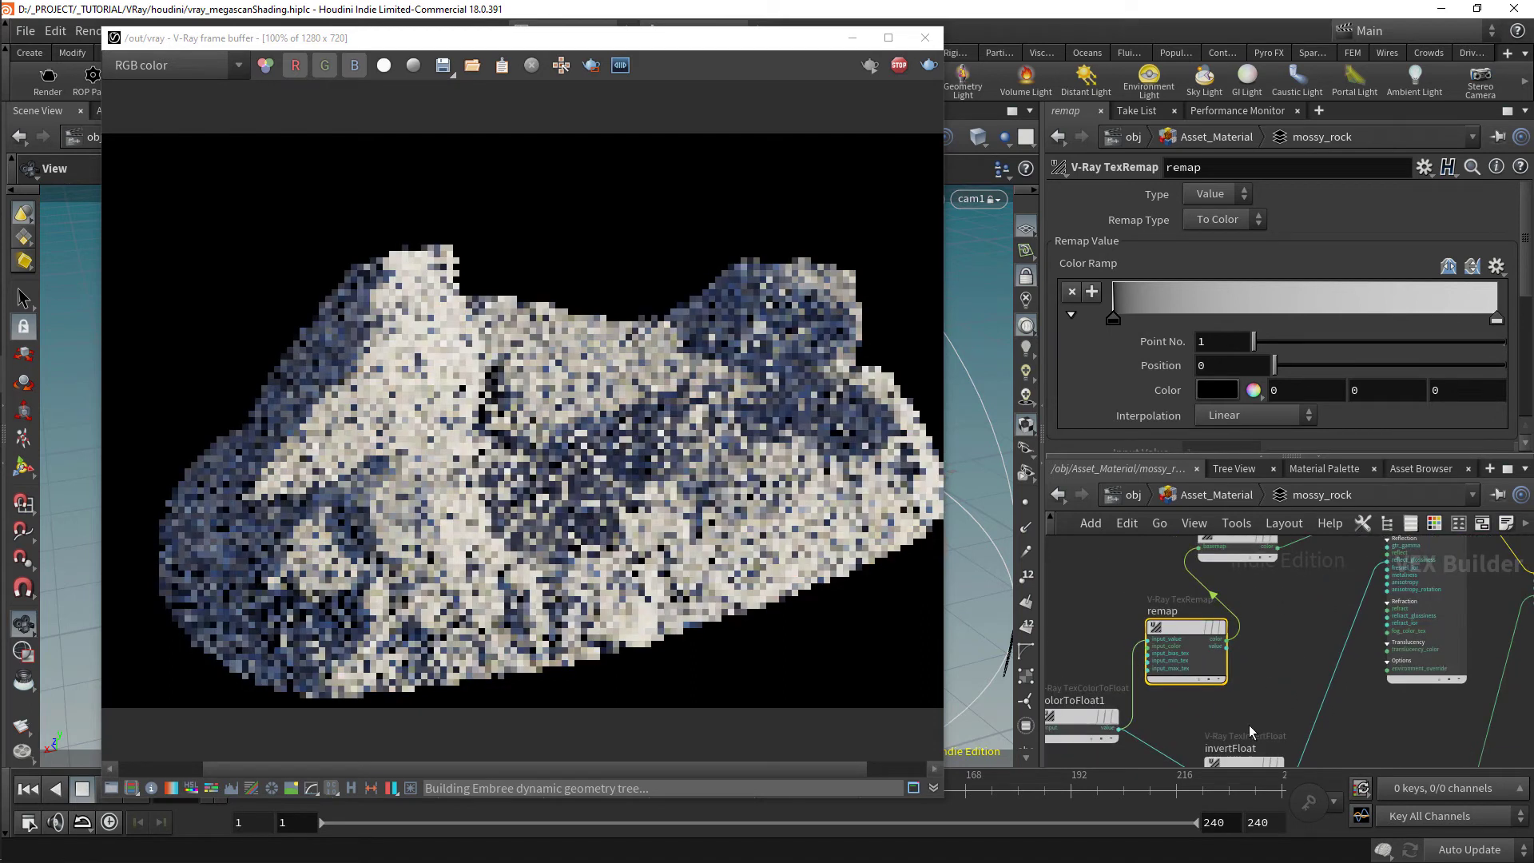
pyautogui.moveTo(1250, 722); pyautogui.dragTo(1270, 670, button='middle')
pyautogui.click(1096, 665)
pyautogui.hotkey('ctrl', 'c')
pyautogui.hotkey('ctrl', 'v')
pyautogui.scroll(2, 1268, 638)
pyautogui.click(1255, 651)
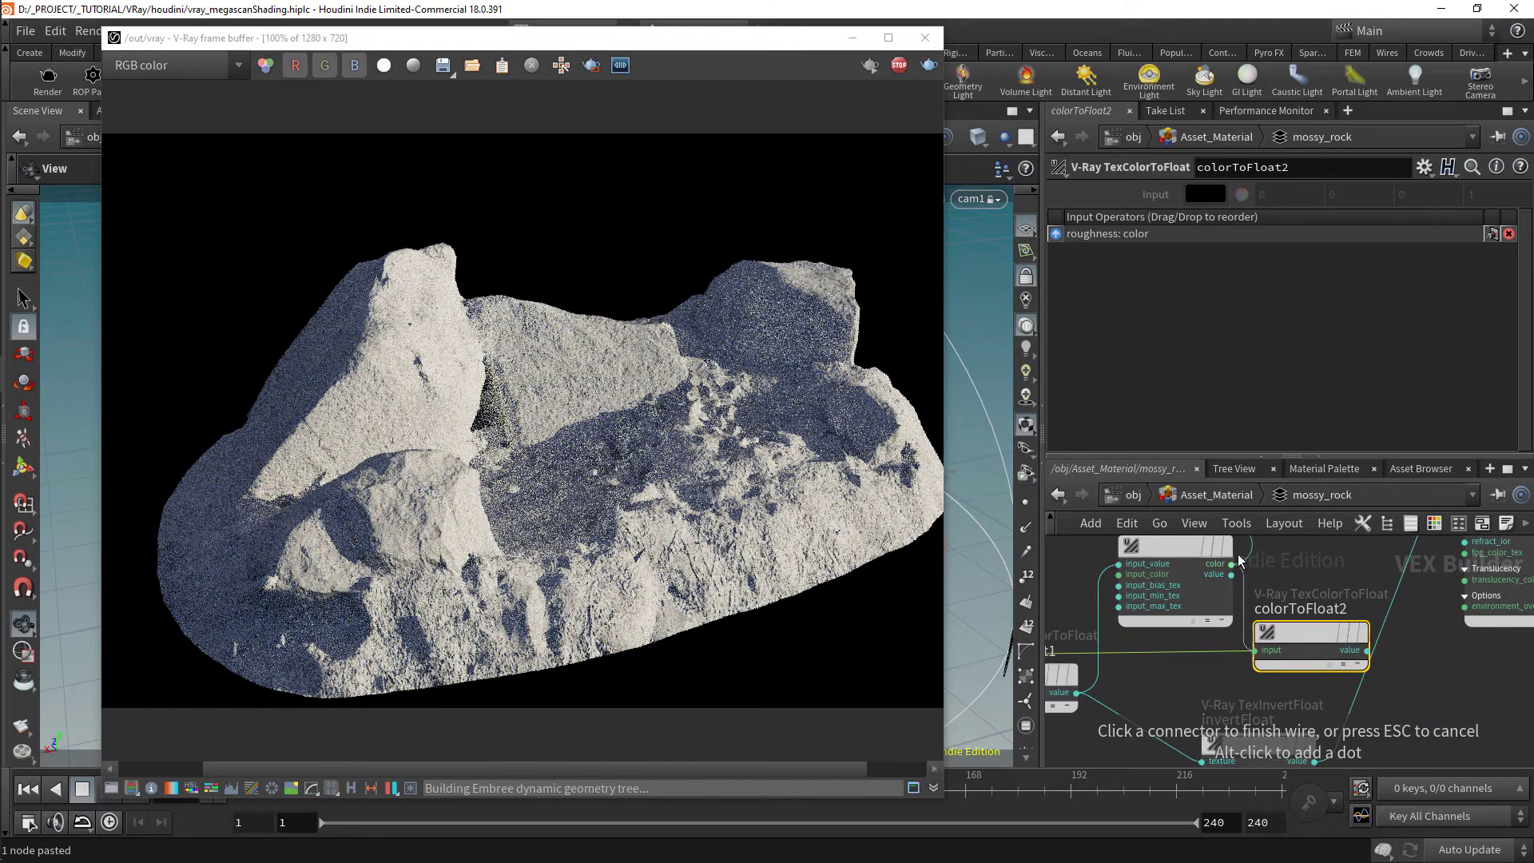
pyautogui.click(1236, 563)
# Delete the invertFloat node and move colorToFloat2 down into its place
pyautogui.click(1260, 747)
pyautogui.press('Delete')
pyautogui.moveTo(1303, 644); pyautogui.dragTo(1300, 687)
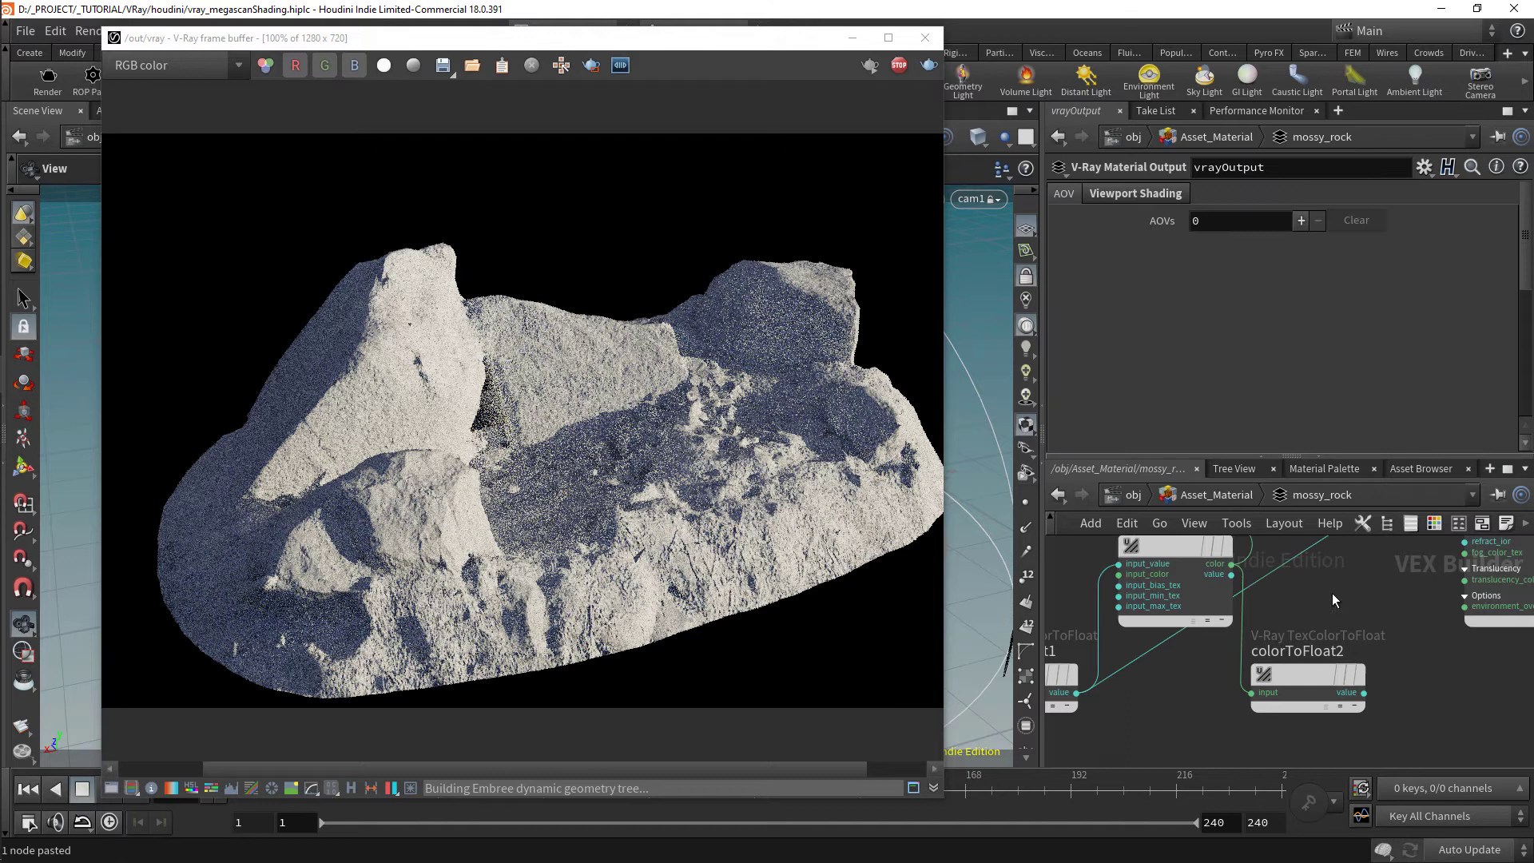
# Connect the colorToFloat2 value output to the reflect_glossiness input of vrayMtl
pyautogui.moveTo(1322, 623); pyautogui.dragTo(1211, 667, button='middle')
pyautogui.scroll(-2, 1212, 667)
pyautogui.click(1244, 746)
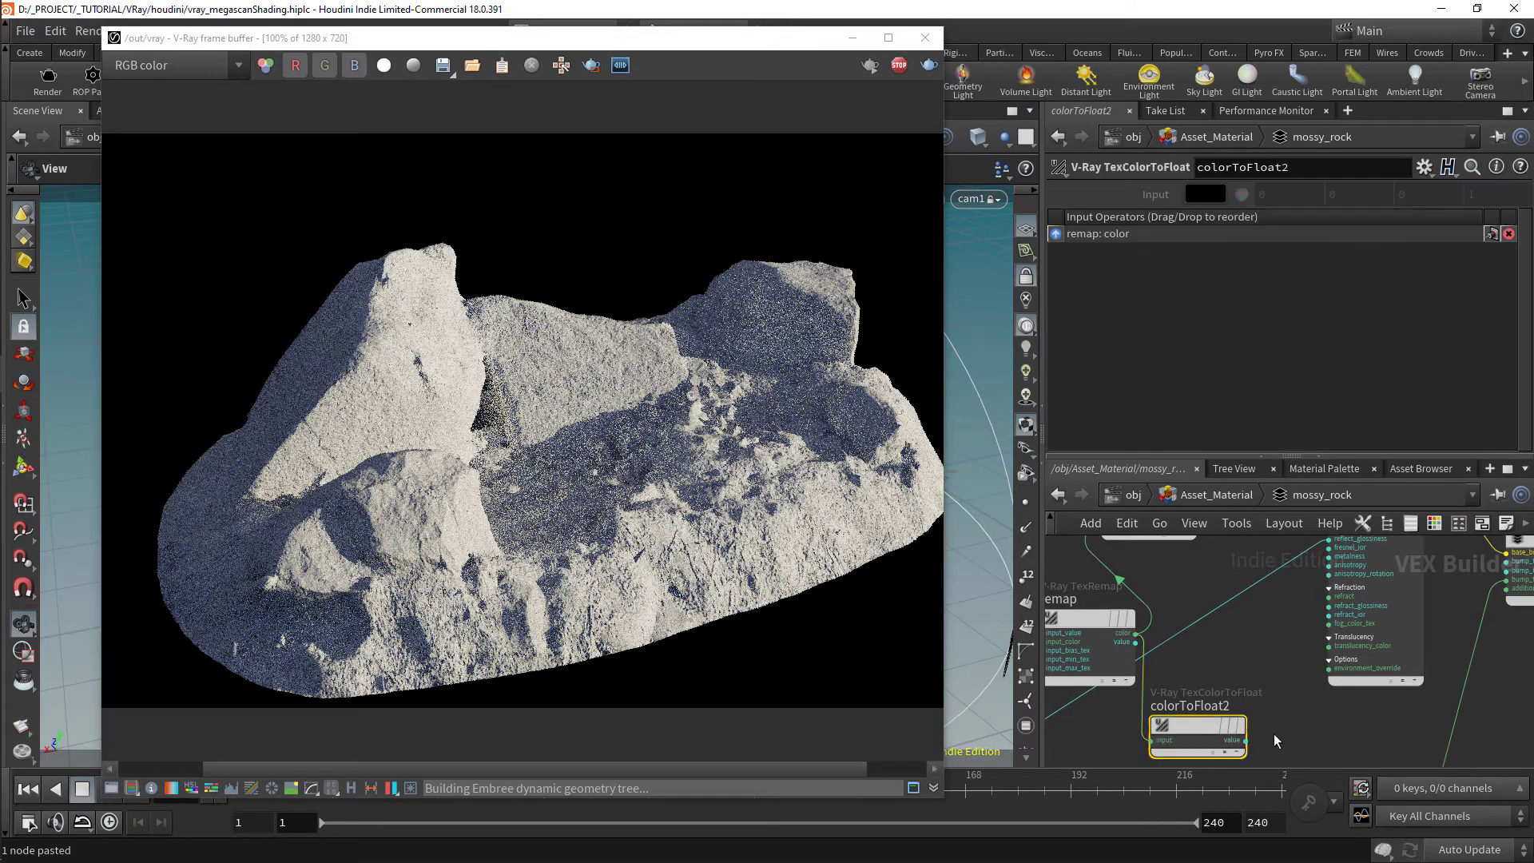
pyautogui.click(1245, 741)
pyautogui.scroll(2, 1279, 623)
pyautogui.click(1317, 586)
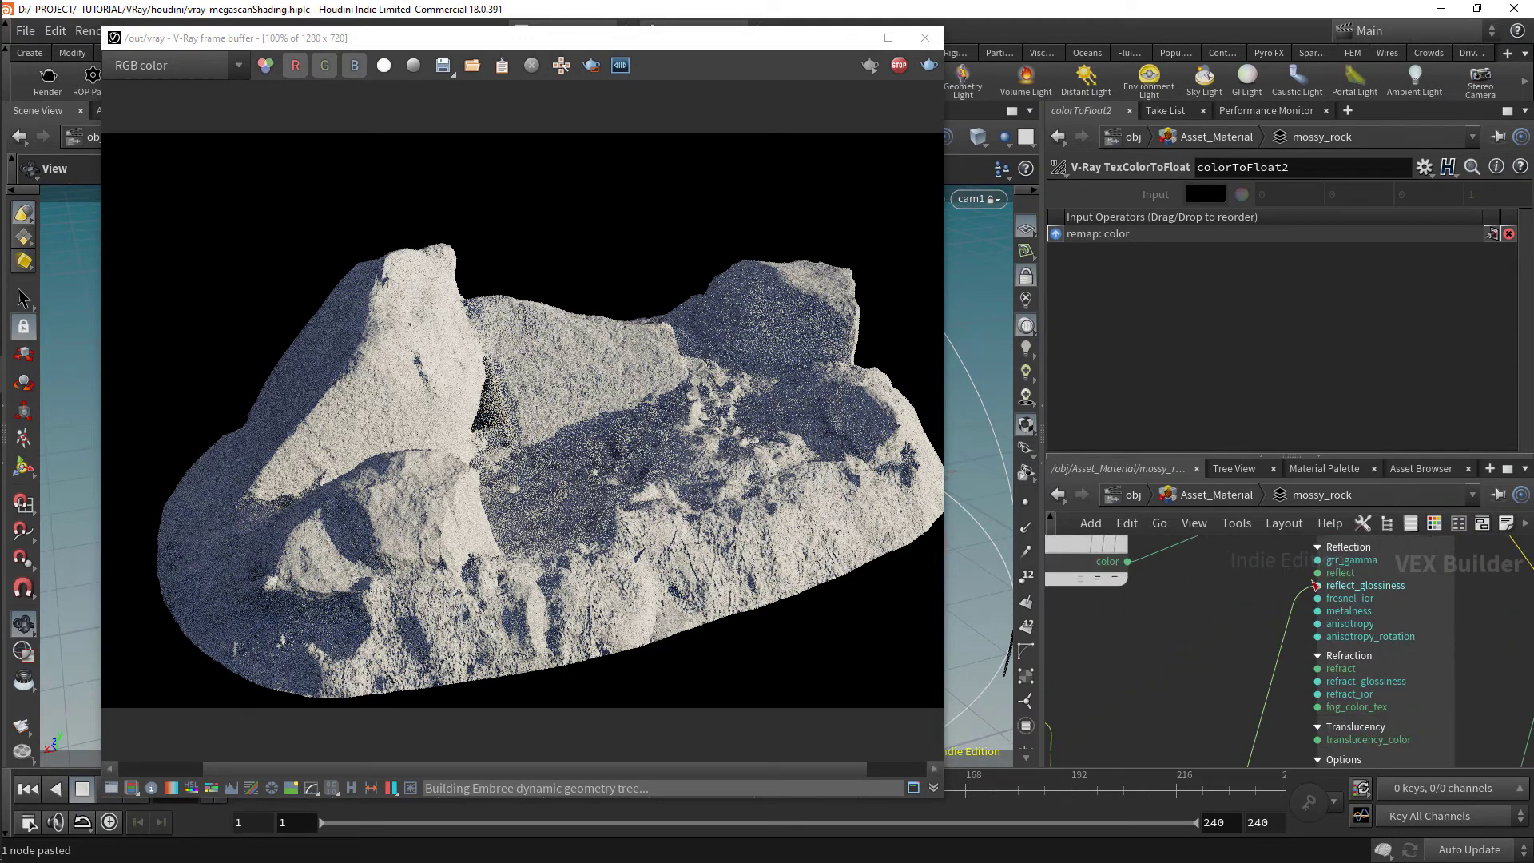
pyautogui.scroll(-3, 1197, 702)
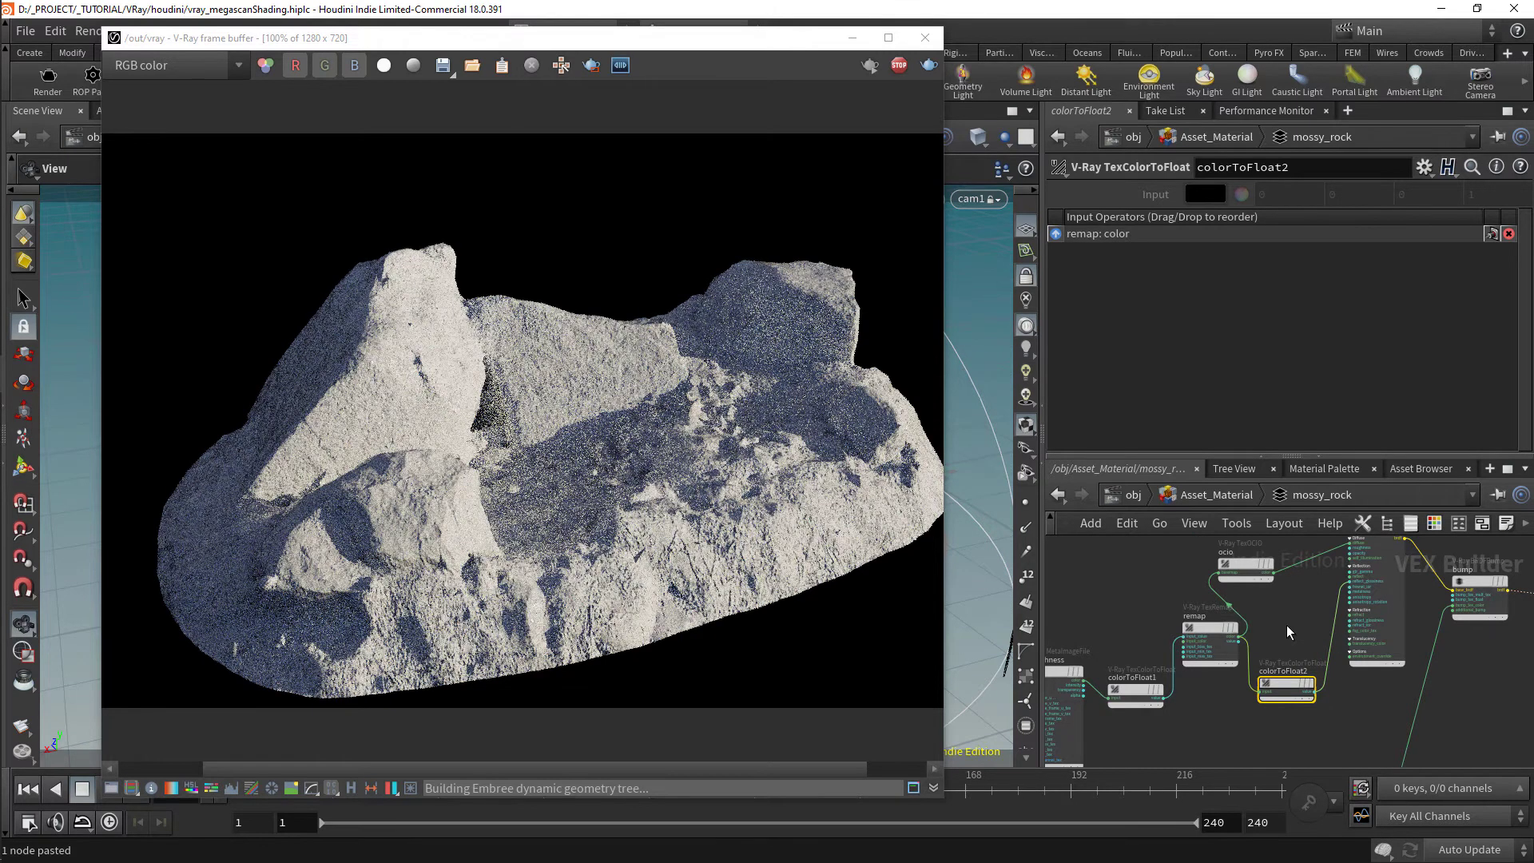
# Invert the remap node's output range by setting Output Min to 1 and Output Max to 0
pyautogui.scroll(2, 1287, 632)
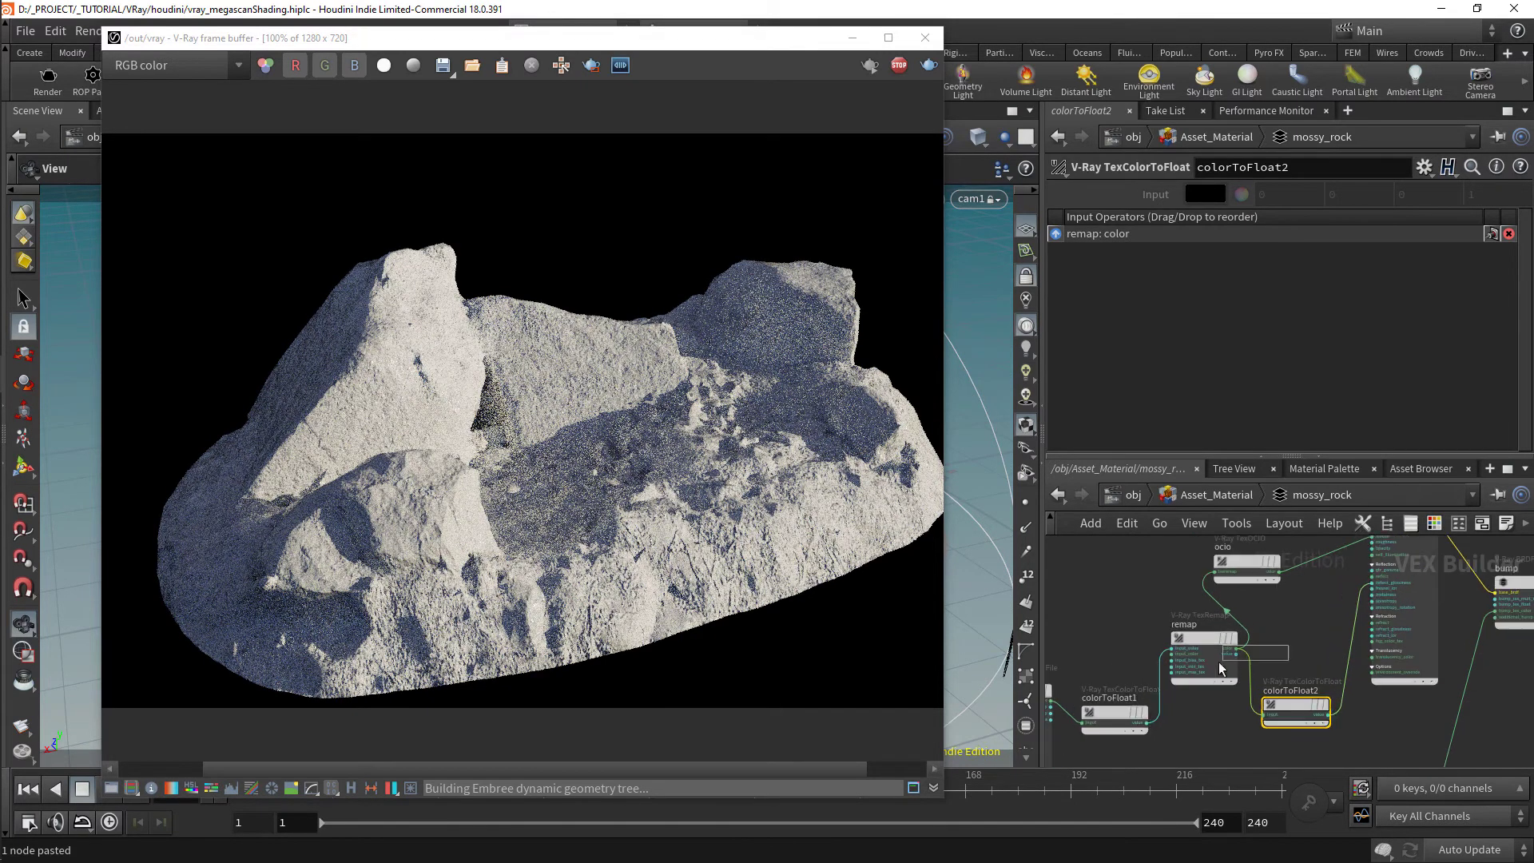
pyautogui.click(1223, 663)
pyautogui.scroll(-3, 1237, 321)
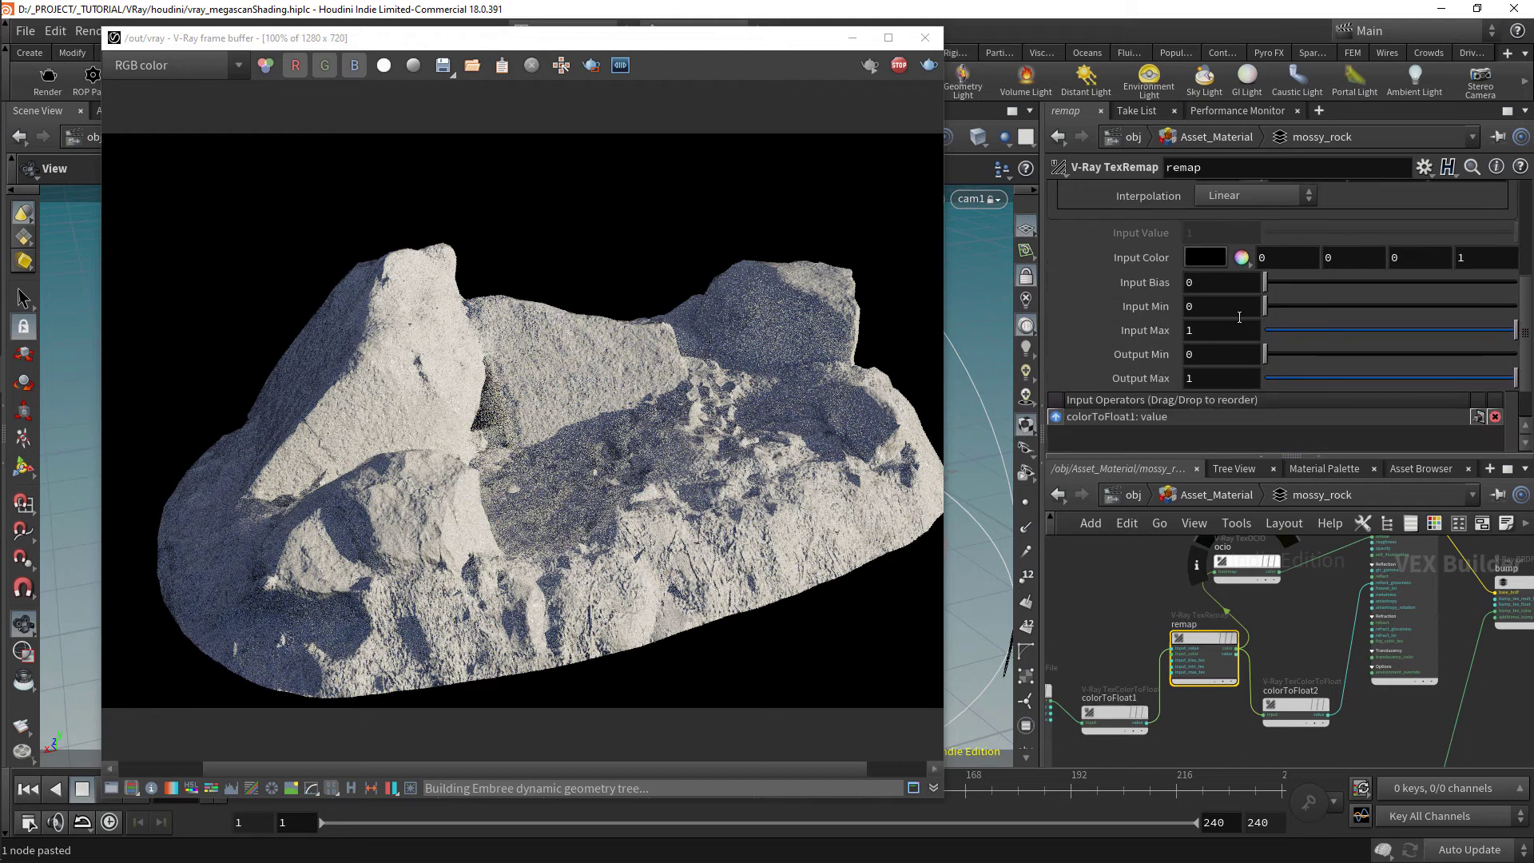
pyautogui.click(1217, 306)
pyautogui.click(1210, 354)
pyautogui.write('1')
pyautogui.press('Return')
pyautogui.click(1215, 378)
pyautogui.write('0')
pyautogui.press('Return')
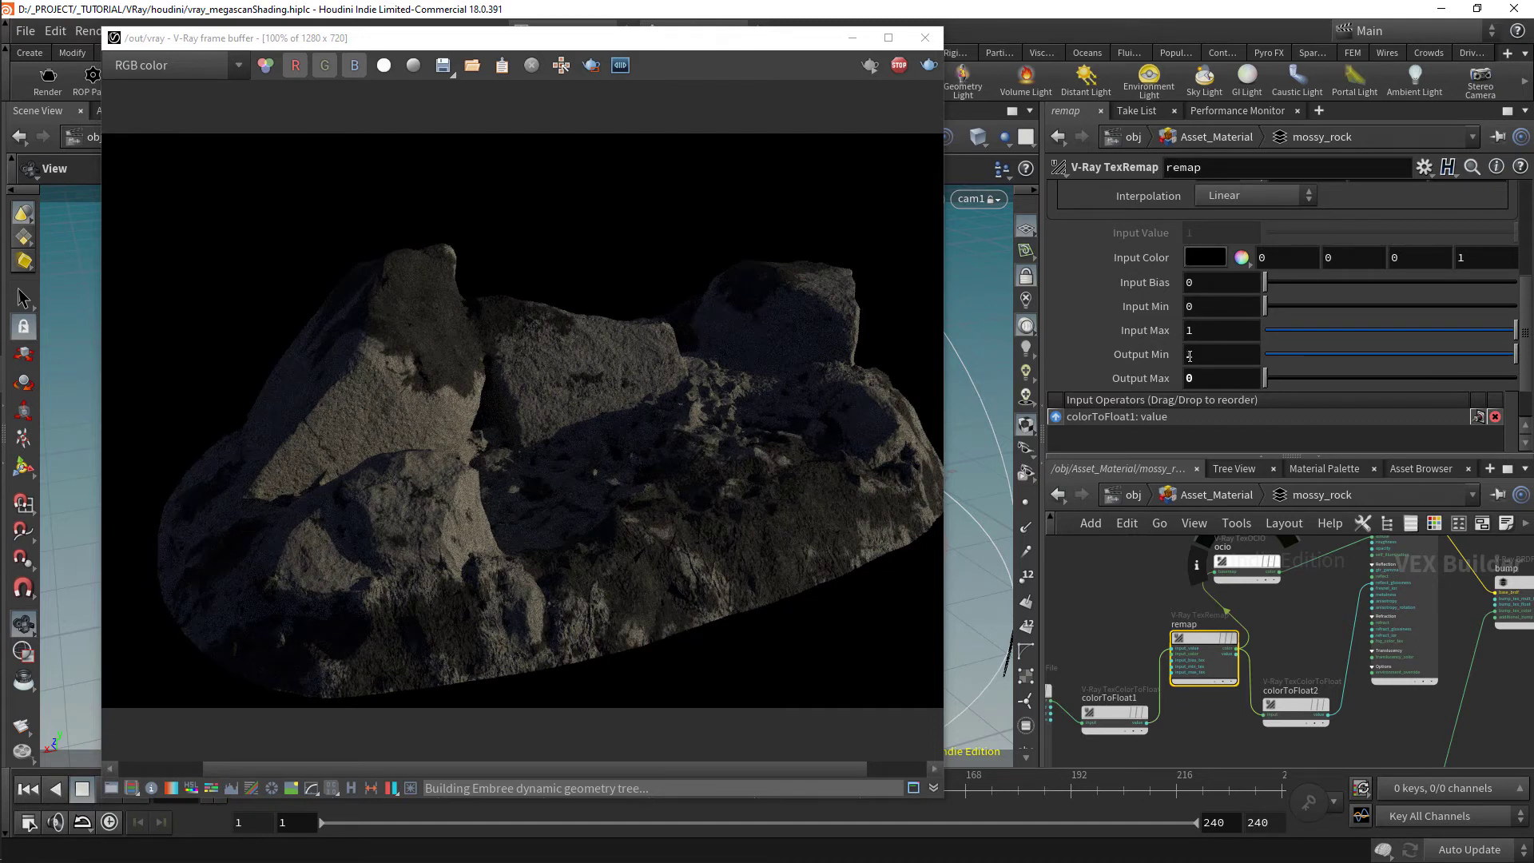
# Shift the black point of the remap node's color ramp to position 0.447917
pyautogui.scroll(4, 1190, 357)
pyautogui.moveTo(1115, 271); pyautogui.dragTo(1286, 270)
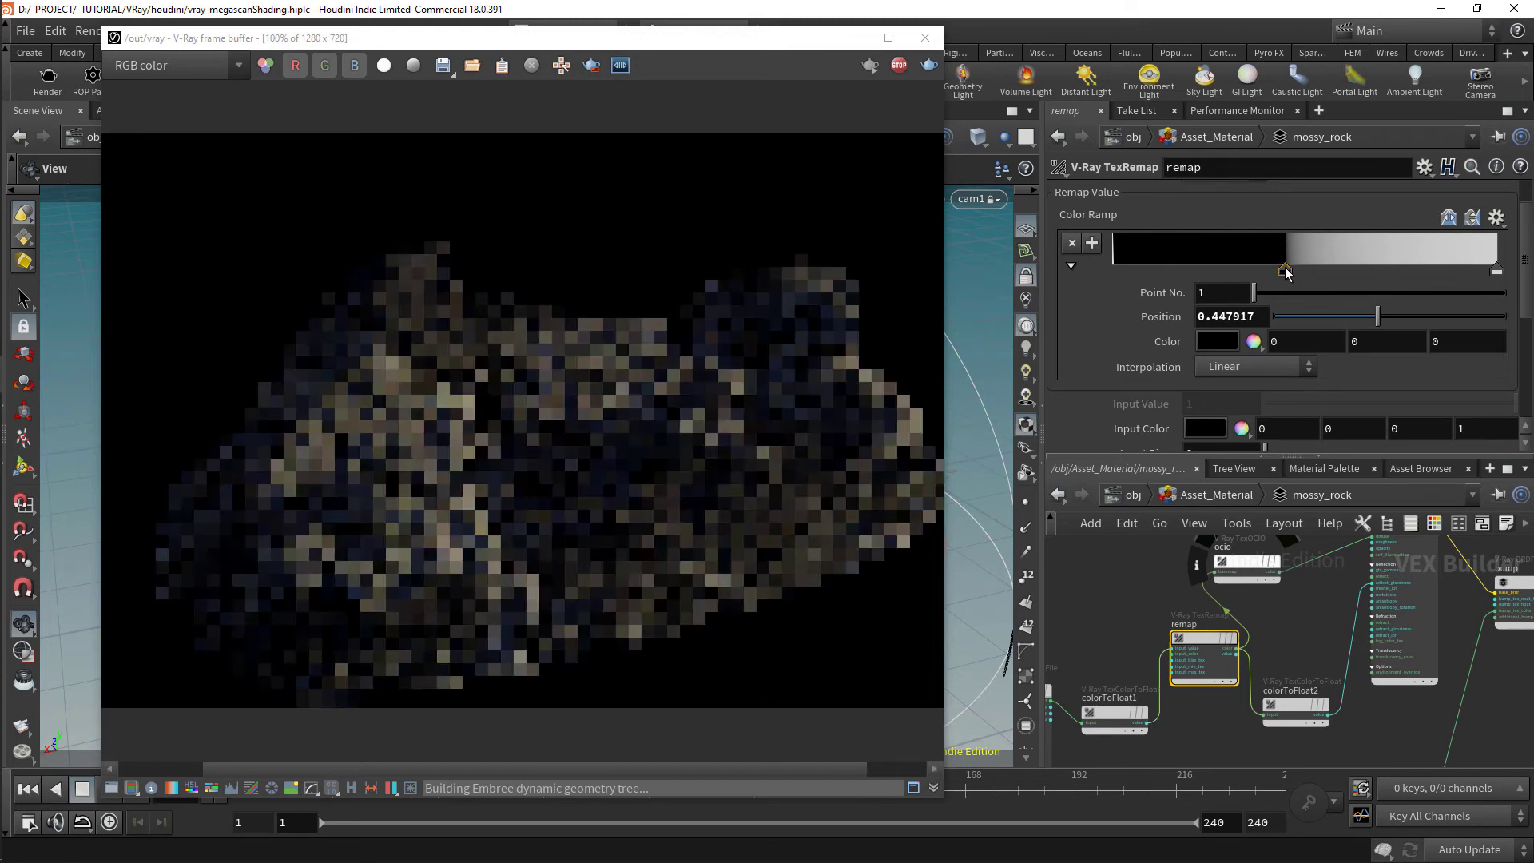
# Restore the remap node's output range by setting Output Min to 0 and Output Max to 1
pyautogui.moveTo(1510, 690); pyautogui.dragTo(1457, 722, button='middle')
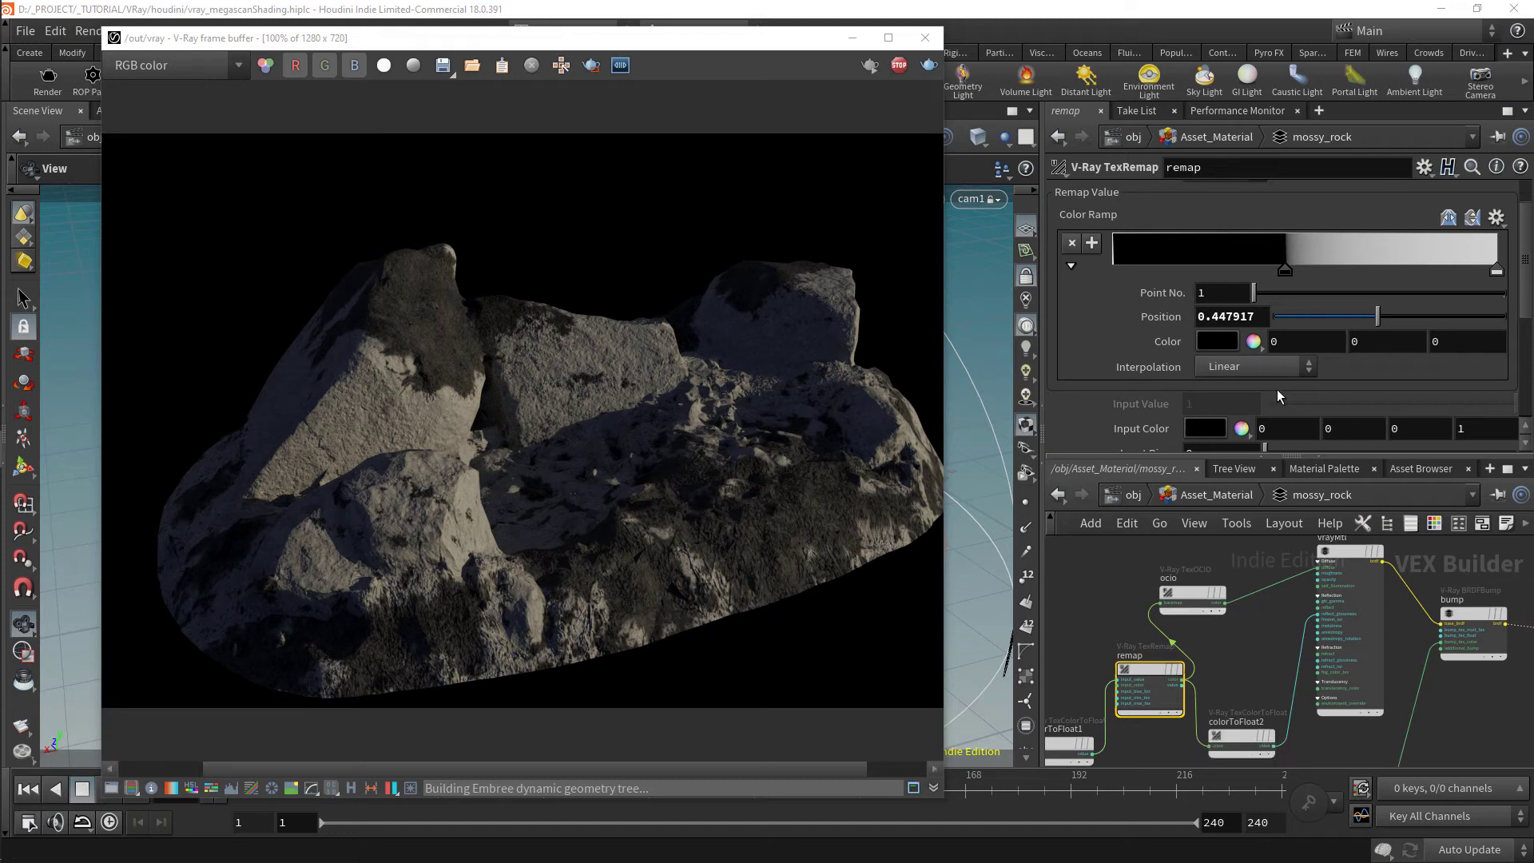
pyautogui.scroll(-5, 1226, 347)
pyautogui.doubleClick(1189, 379)
pyautogui.write('0')
pyautogui.press('Return')
pyautogui.doubleClick(1190, 402)
pyautogui.write('1')
pyautogui.press('Return')
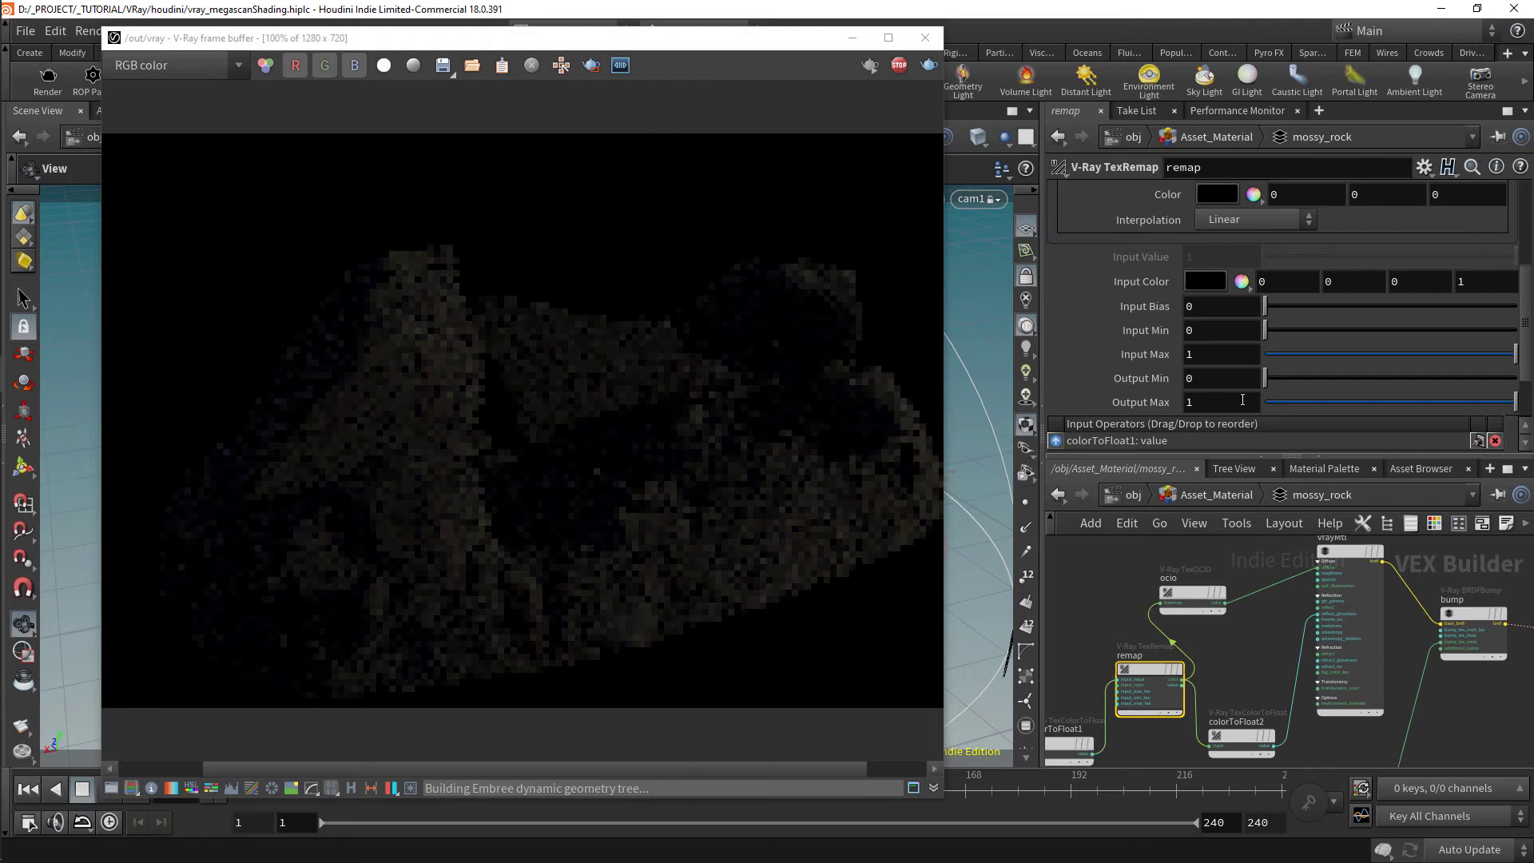
# Reposition the remap ramp's points, placing the black one at 0.870833 and the white one at 0.995833
pyautogui.scroll(5, 1243, 332)
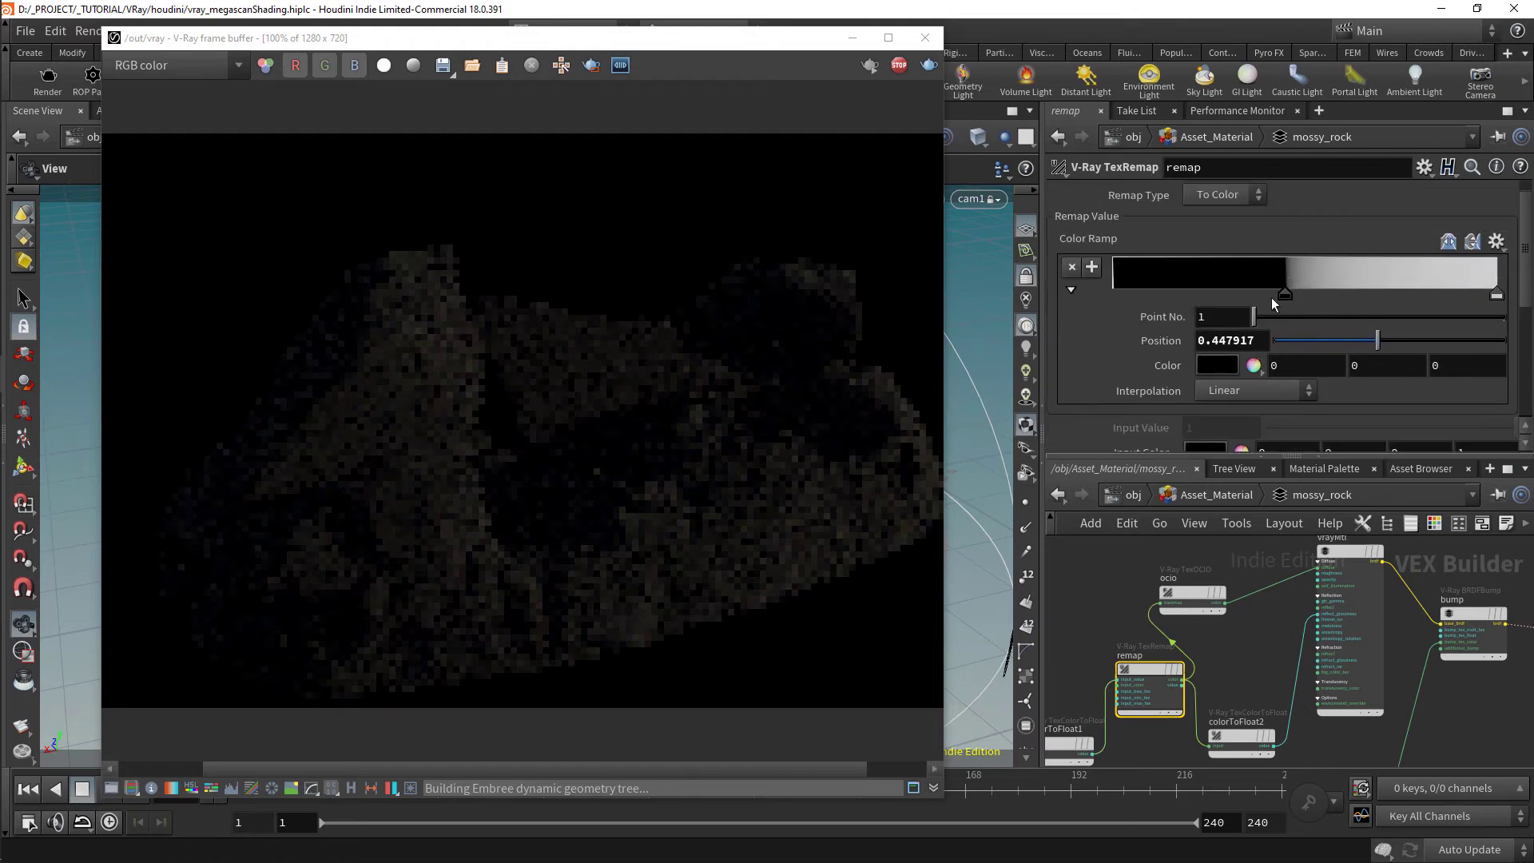
pyautogui.moveTo(1285, 296); pyautogui.dragTo(1113, 294)
pyautogui.moveTo(1497, 295); pyautogui.dragTo(1247, 301)
pyautogui.moveTo(1114, 295); pyautogui.dragTo(1194, 297)
pyautogui.moveTo(1246, 297); pyautogui.dragTo(1391, 295)
pyautogui.moveTo(1194, 295); pyautogui.dragTo(1326, 295)
pyautogui.moveTo(1391, 294); pyautogui.dragTo(1495, 293)
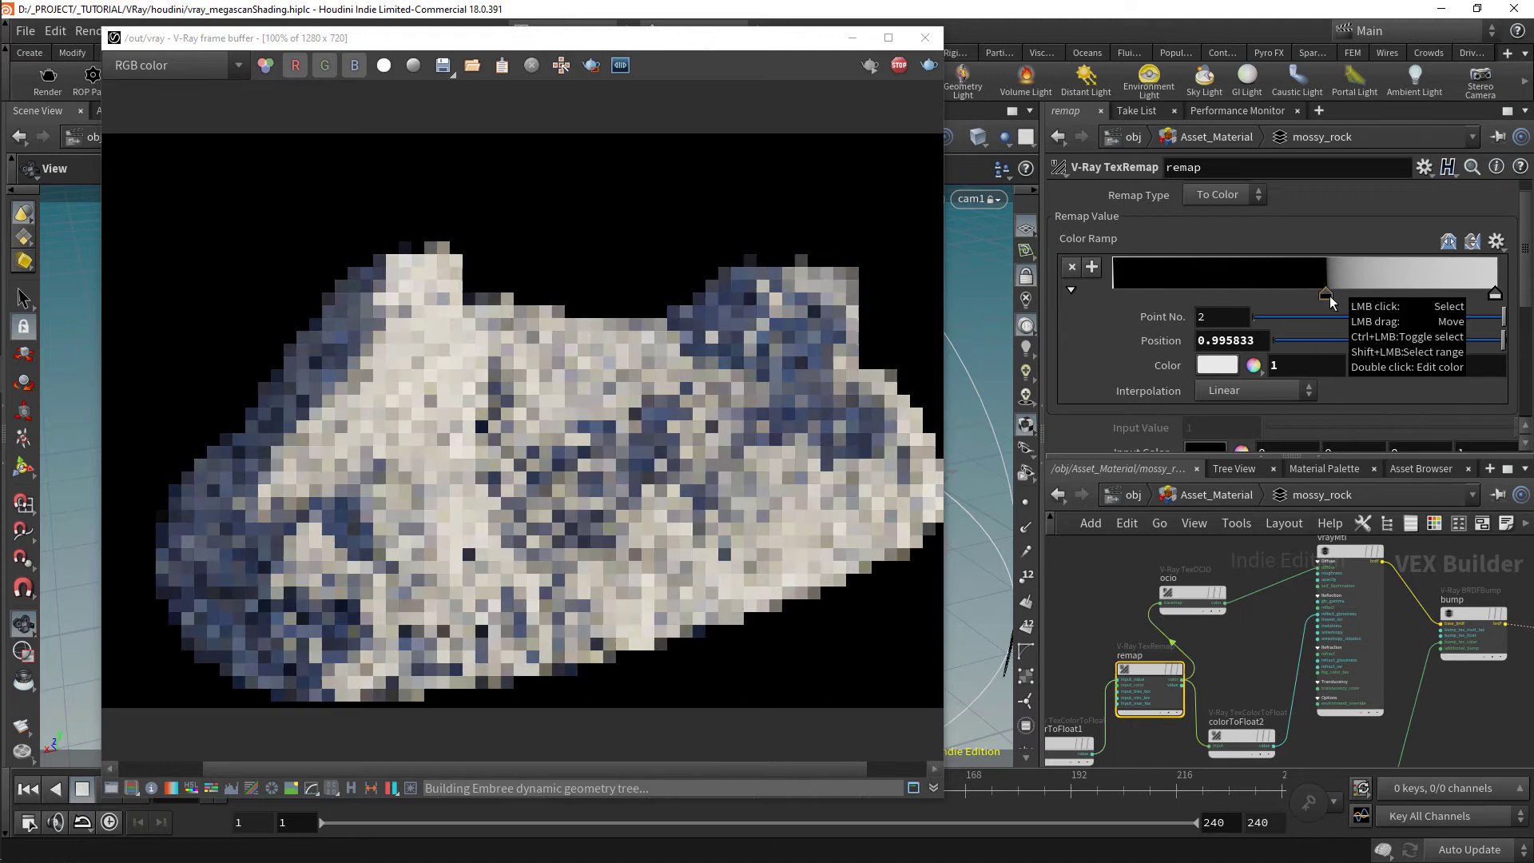
pyautogui.moveTo(1326, 295); pyautogui.dragTo(1449, 298)
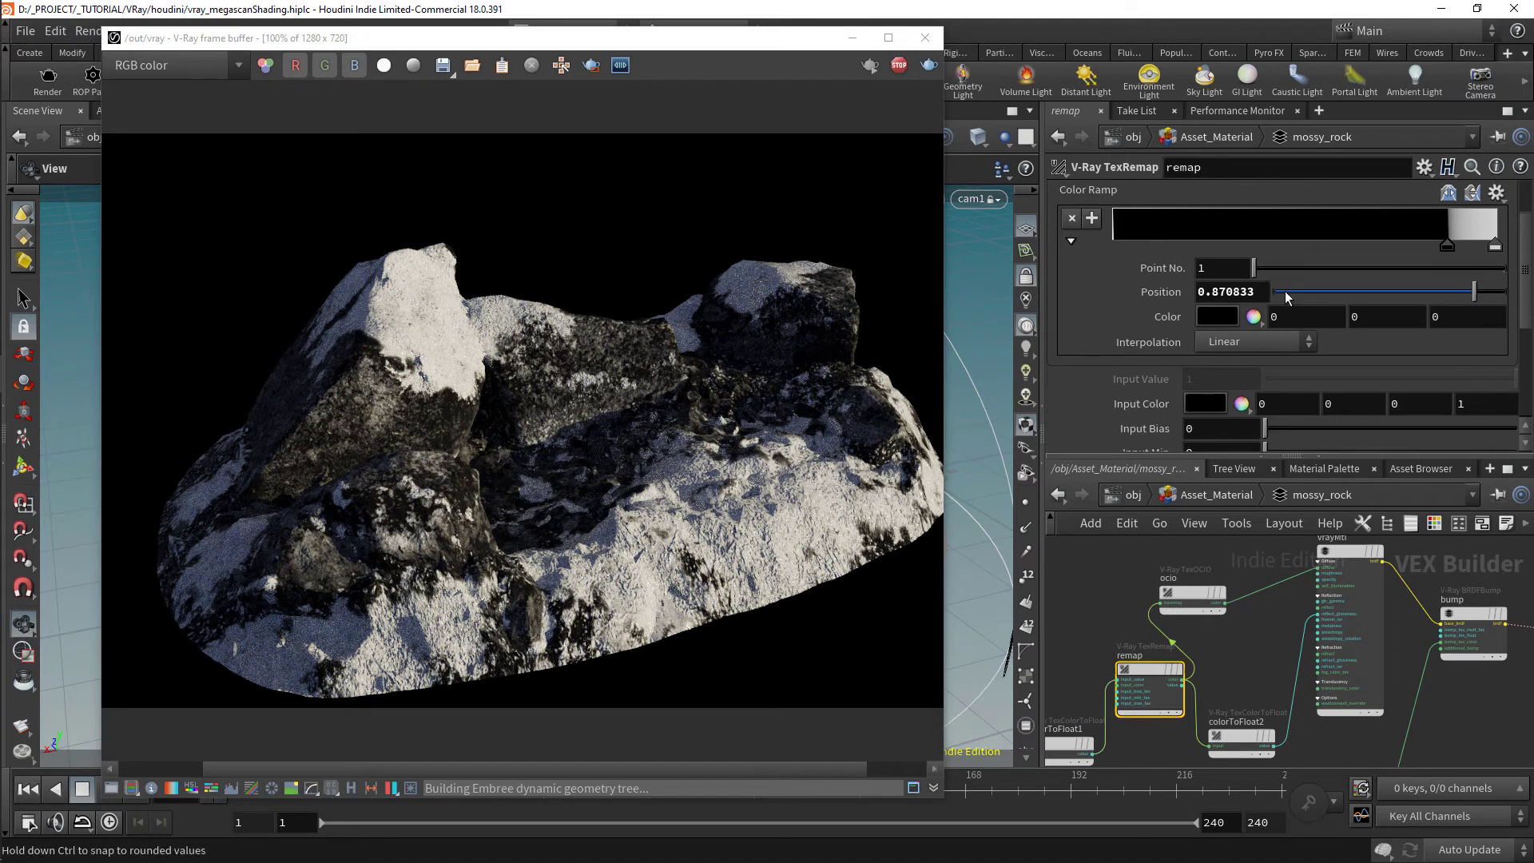
# Set the remap ramp's black point to a grey value of 0.53 and its white point to 0.92
pyautogui.scroll(1, 1285, 296)
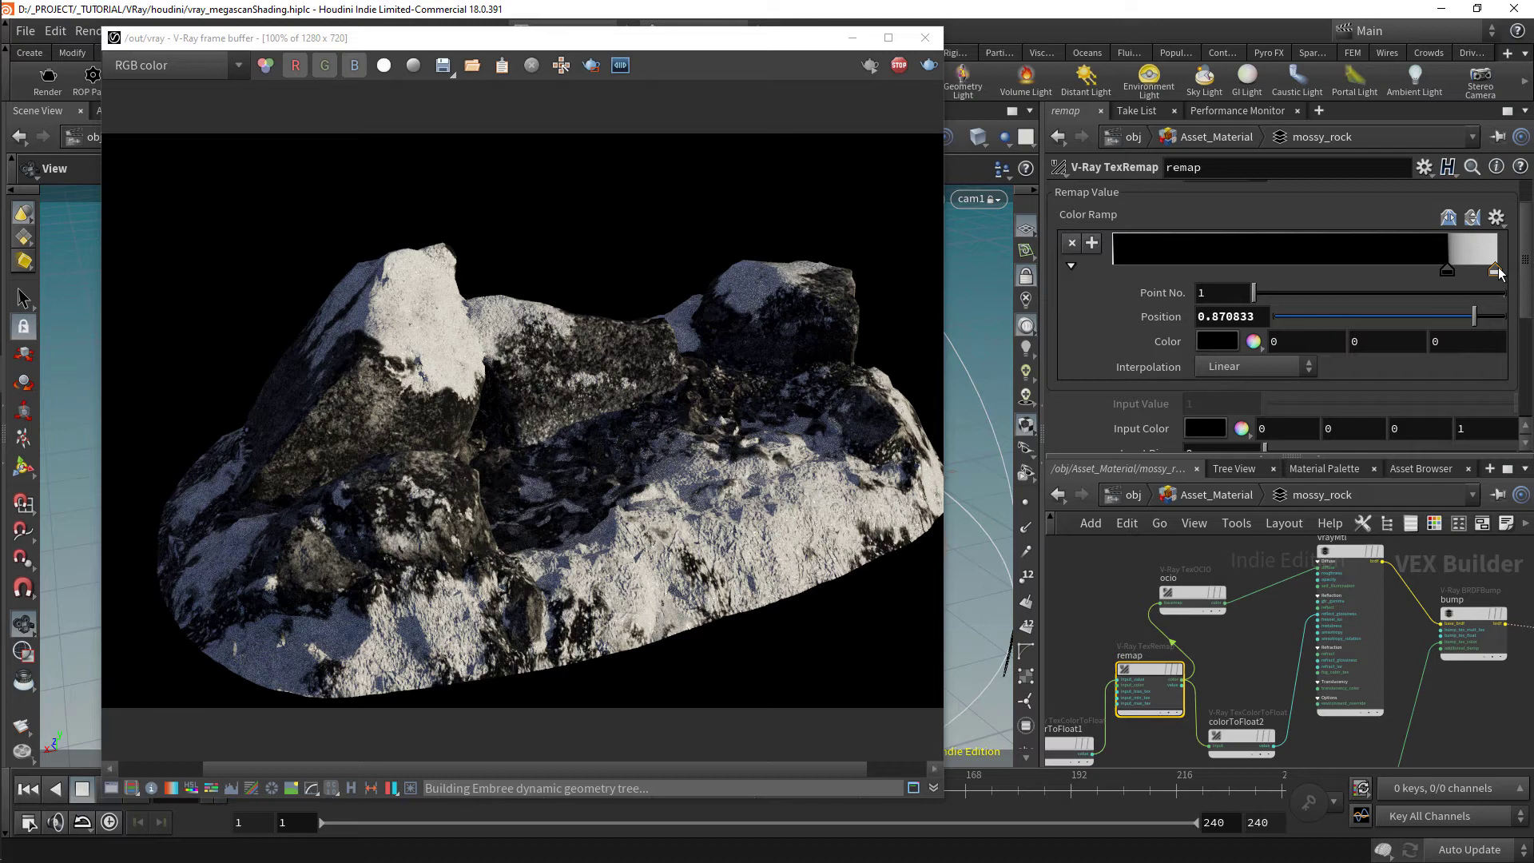
pyautogui.doubleClick(1449, 276)
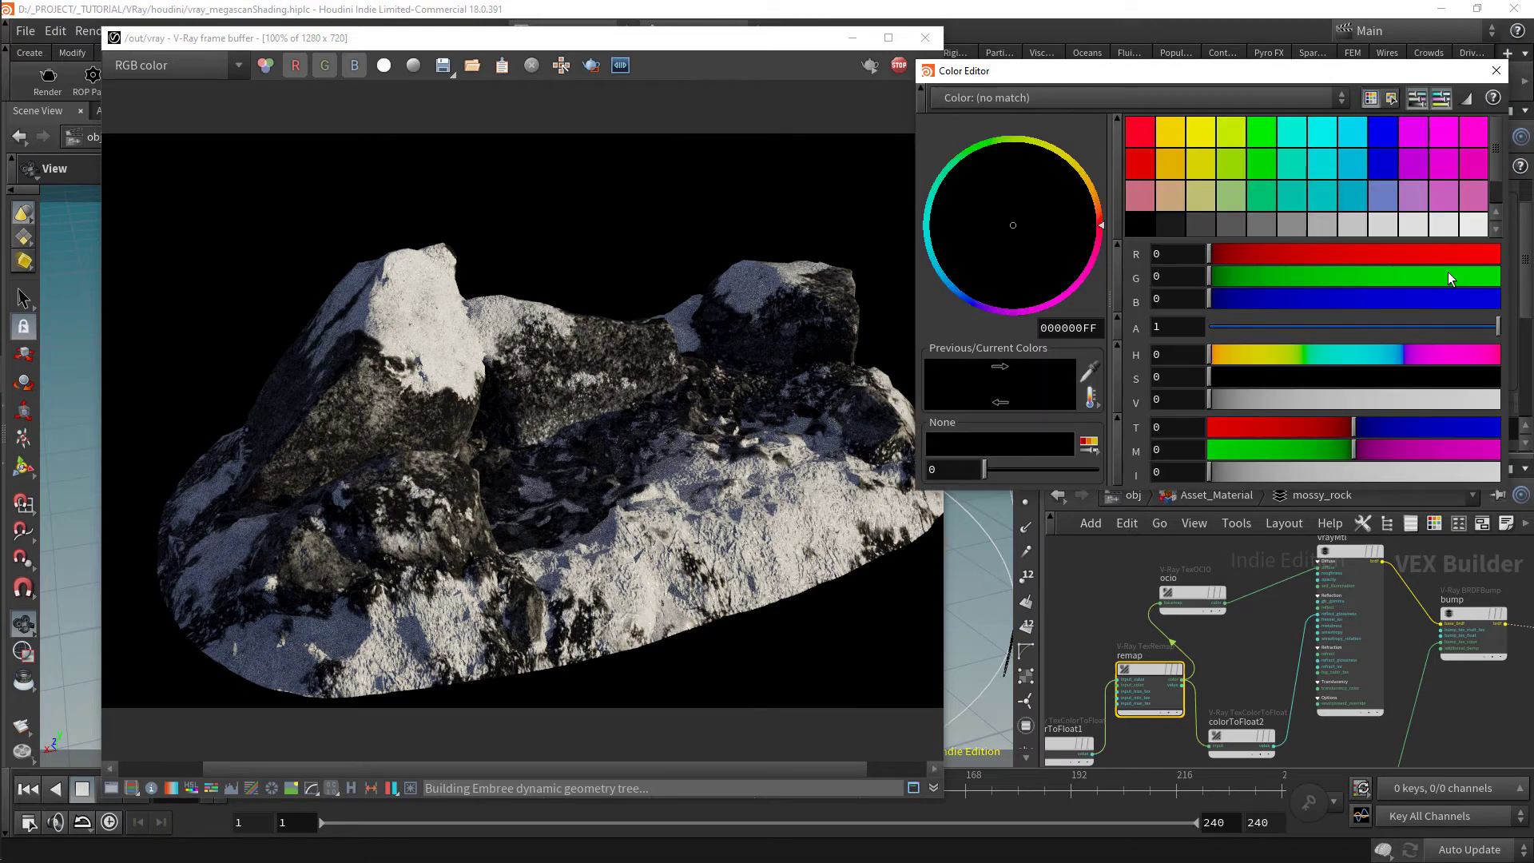
pyautogui.moveTo(1248, 398); pyautogui.dragTo(1364, 405)
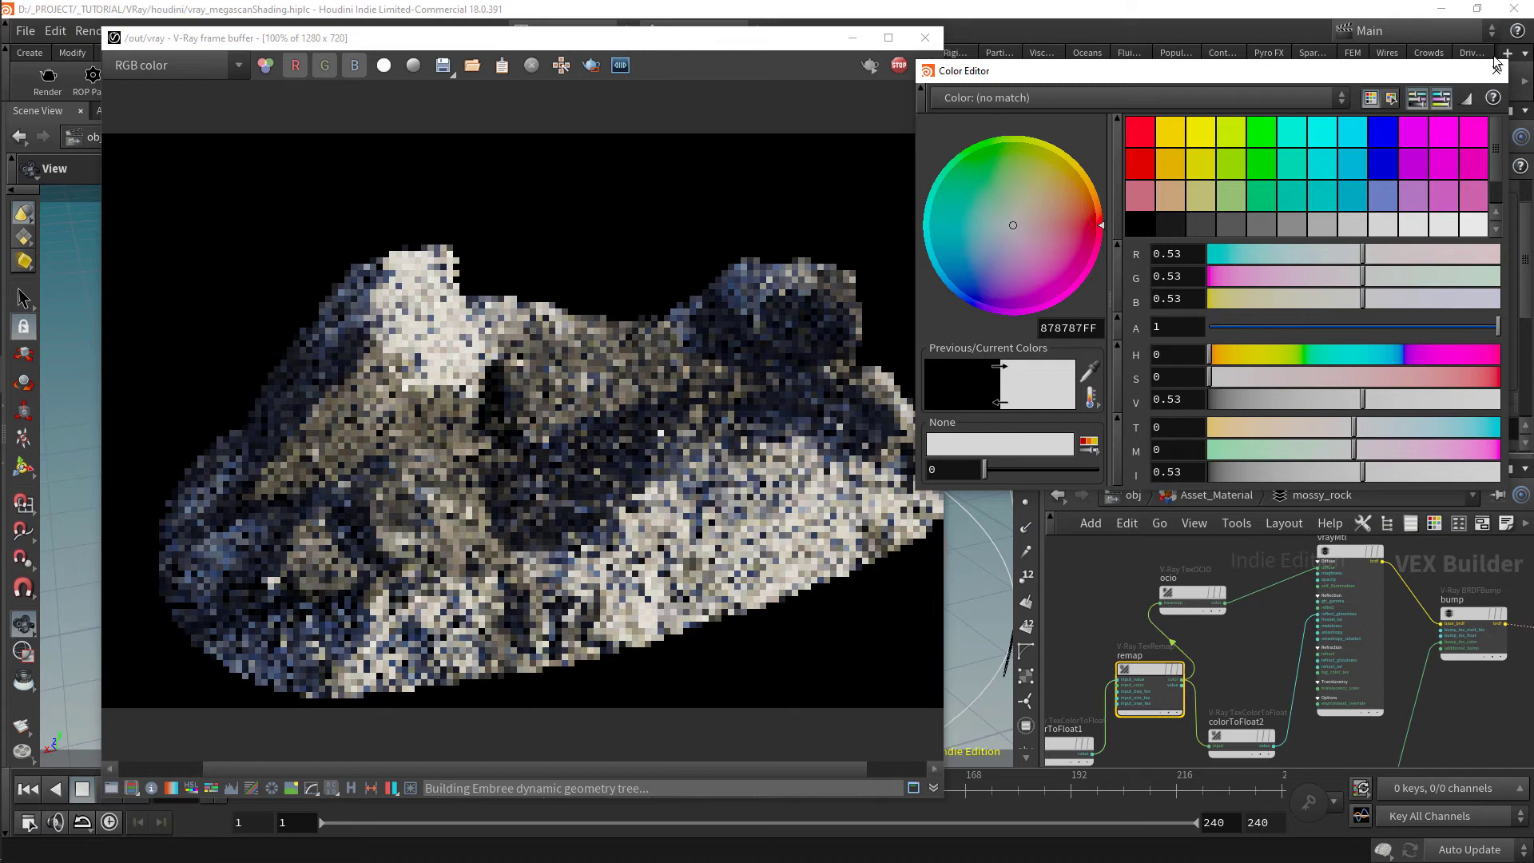
pyautogui.click(1497, 70)
pyautogui.doubleClick(1489, 275)
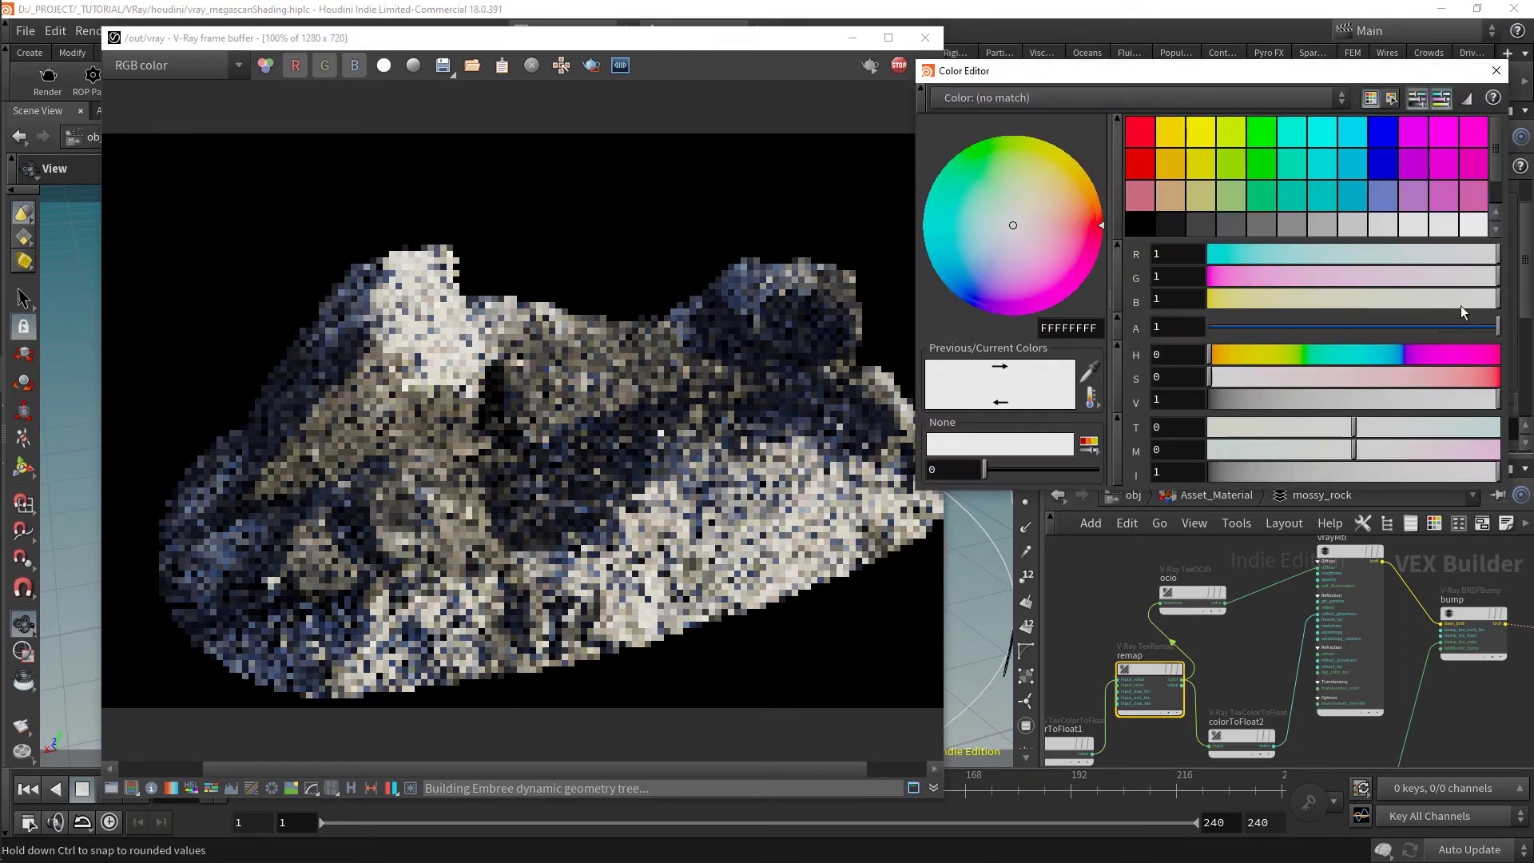
pyautogui.moveTo(1480, 397)
pyautogui.mouseDown()
pyautogui.moveTo(1442, 405)
pyautogui.moveTo(1480, 402)
pyautogui.mouseUp()
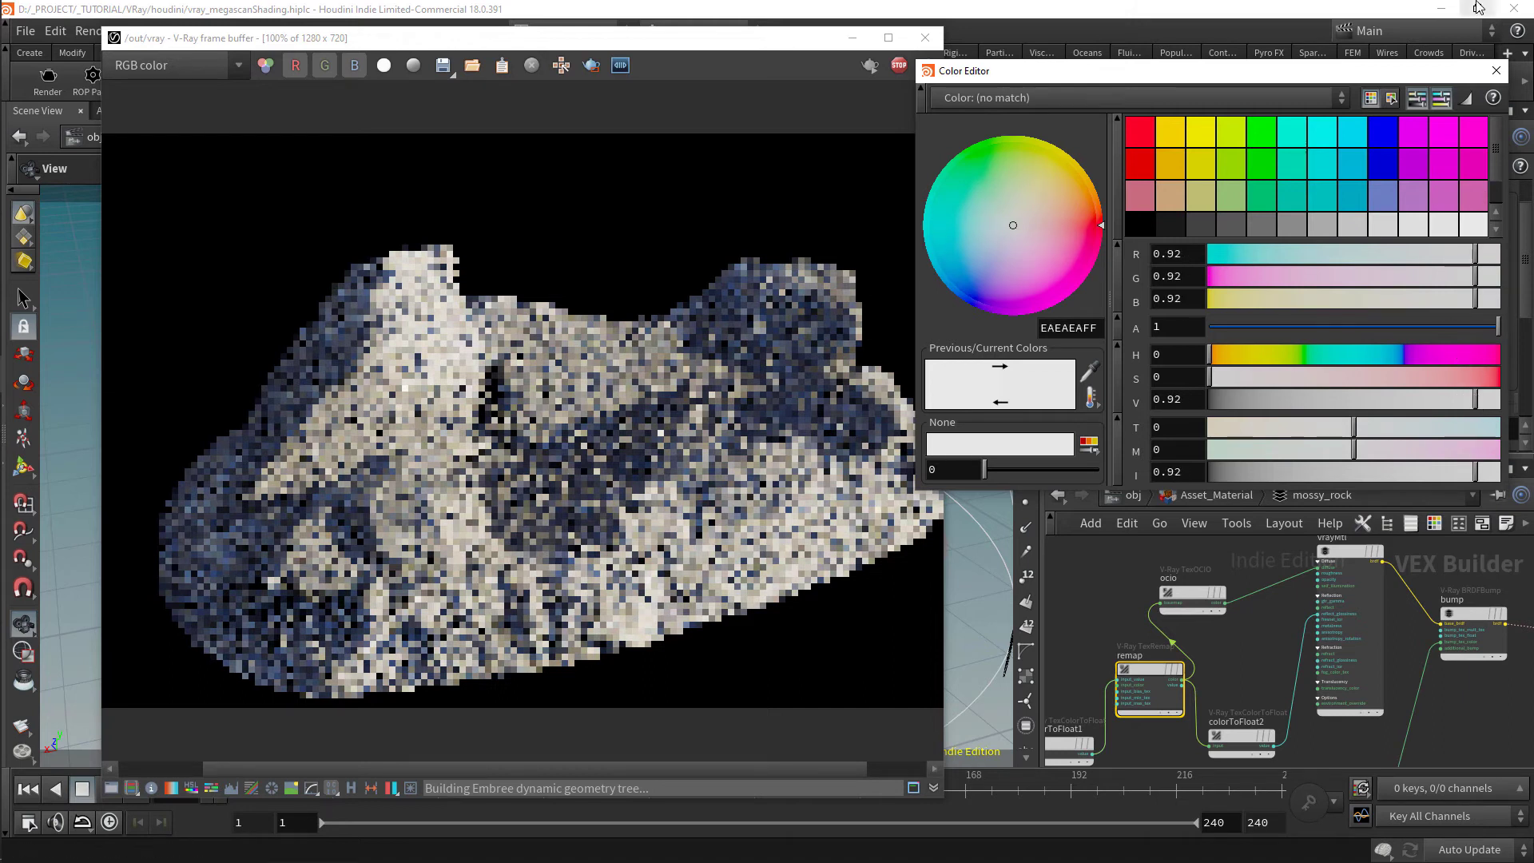
pyautogui.click(1496, 70)
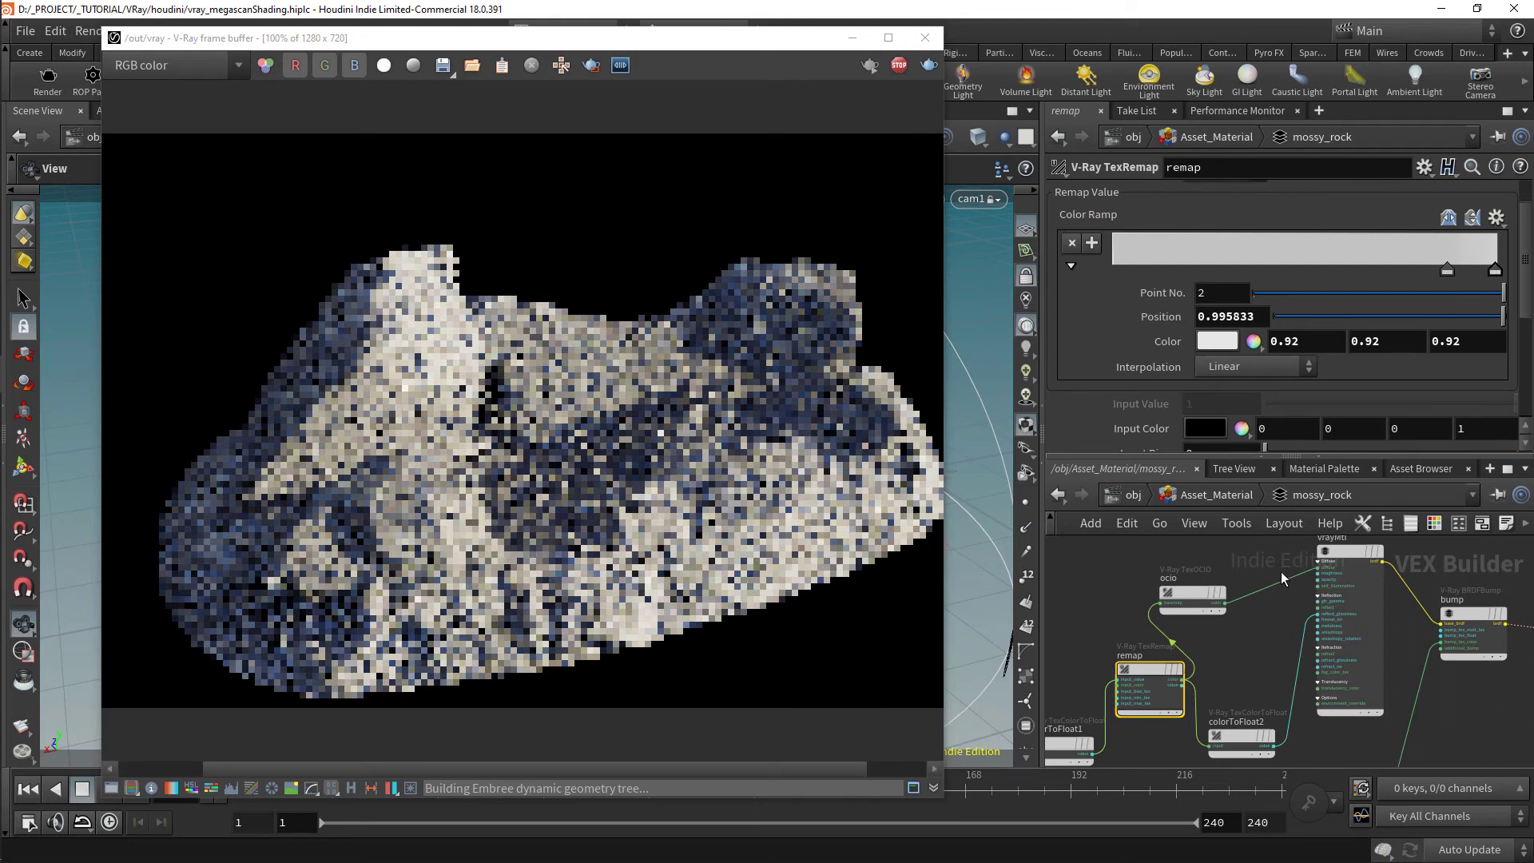
# Connect the albedo texture's color output to the diffuse input of vrayMtl
pyautogui.moveTo(1250, 591); pyautogui.dragTo(1326, 651, button='middle')
pyautogui.scroll(-2, 1326, 651)
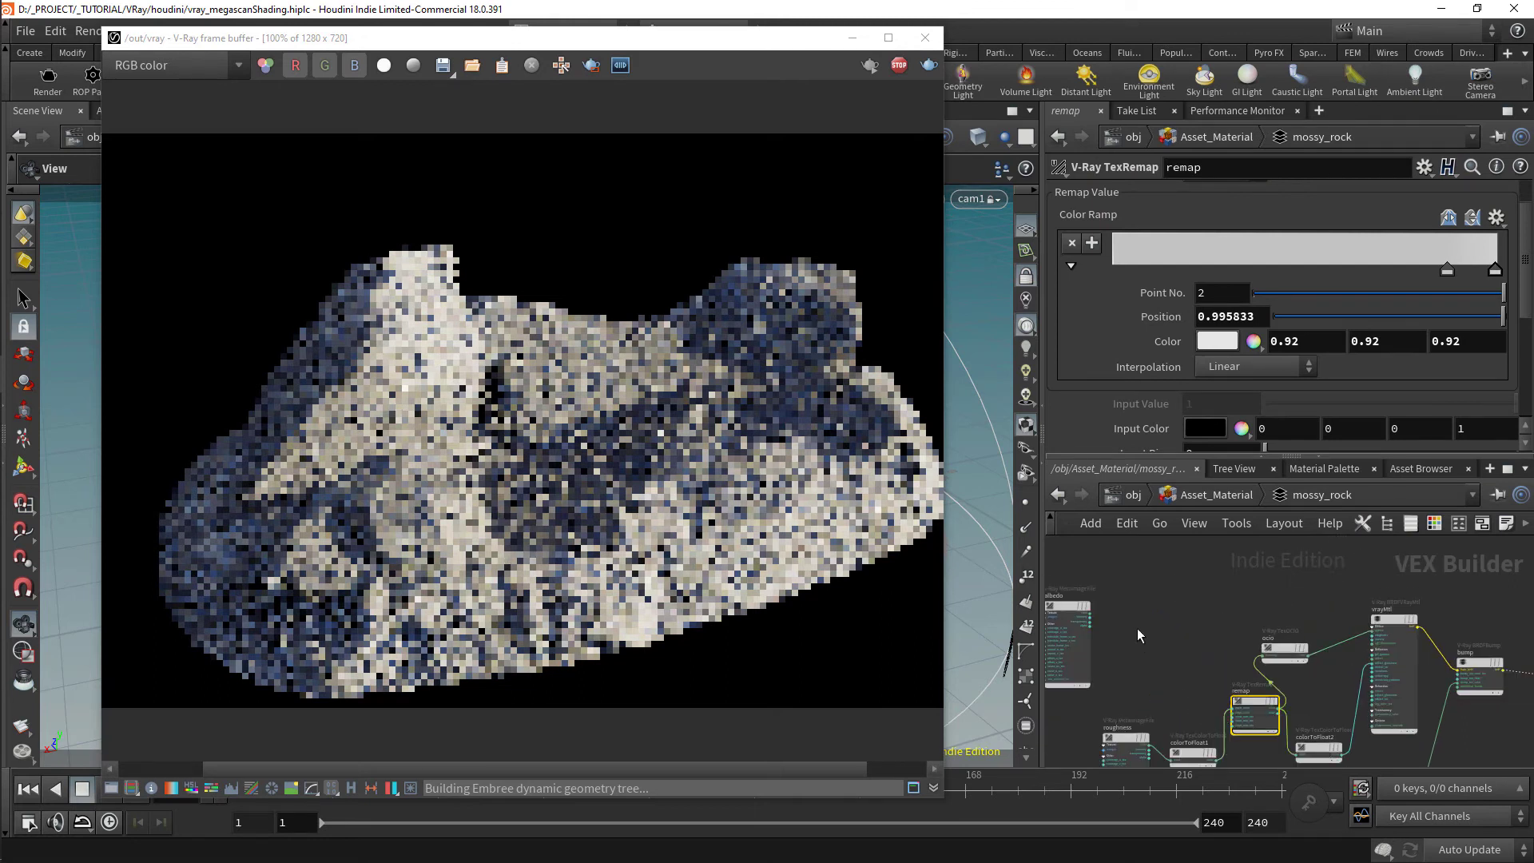
pyautogui.click(1092, 617)
pyautogui.scroll(3, 1374, 622)
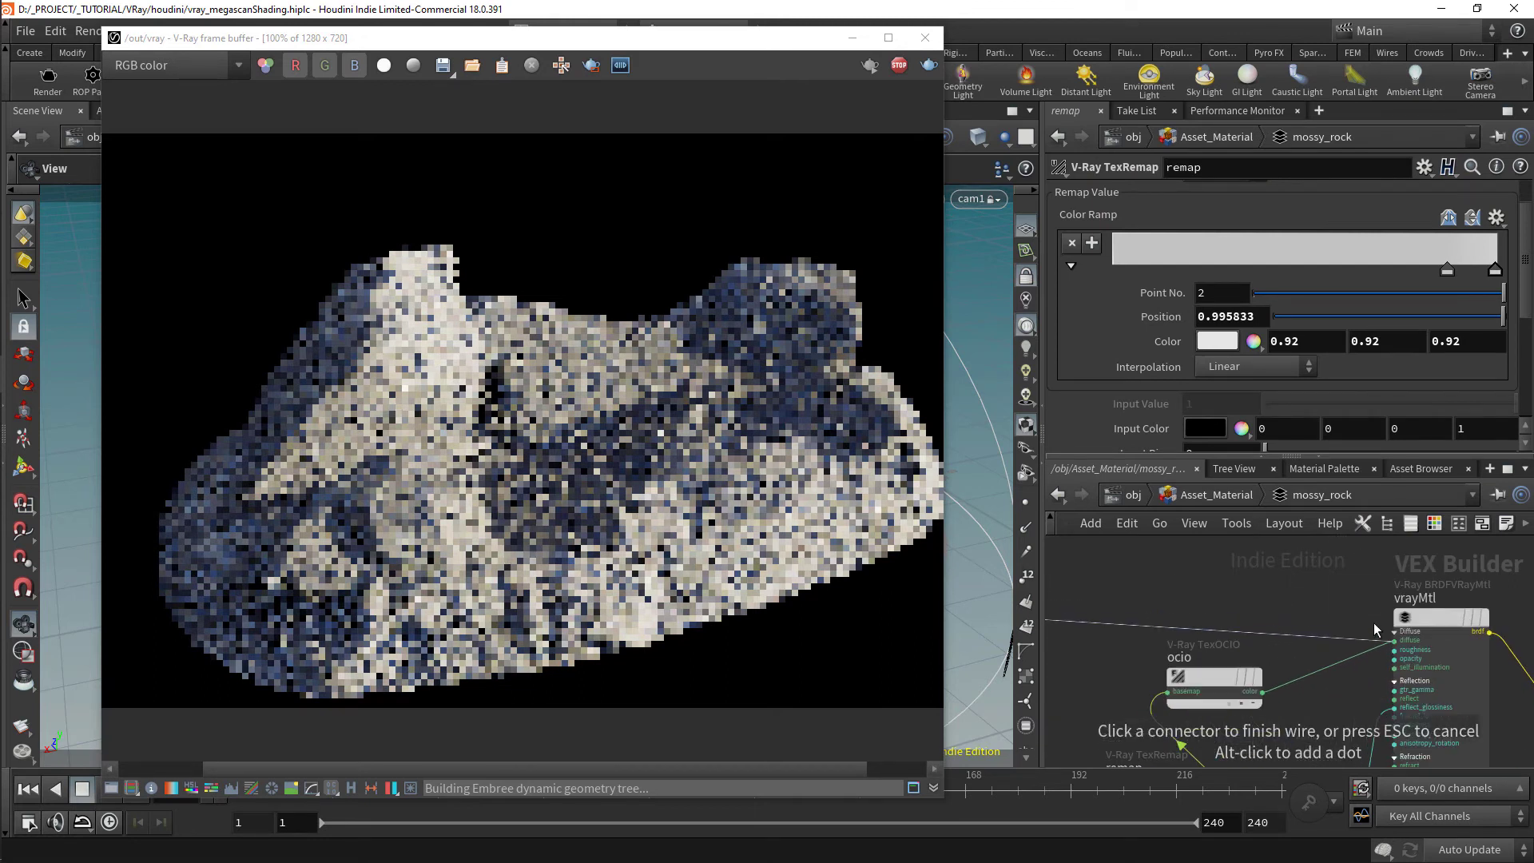
pyautogui.click(1397, 631)
pyautogui.scroll(-1, 1340, 637)
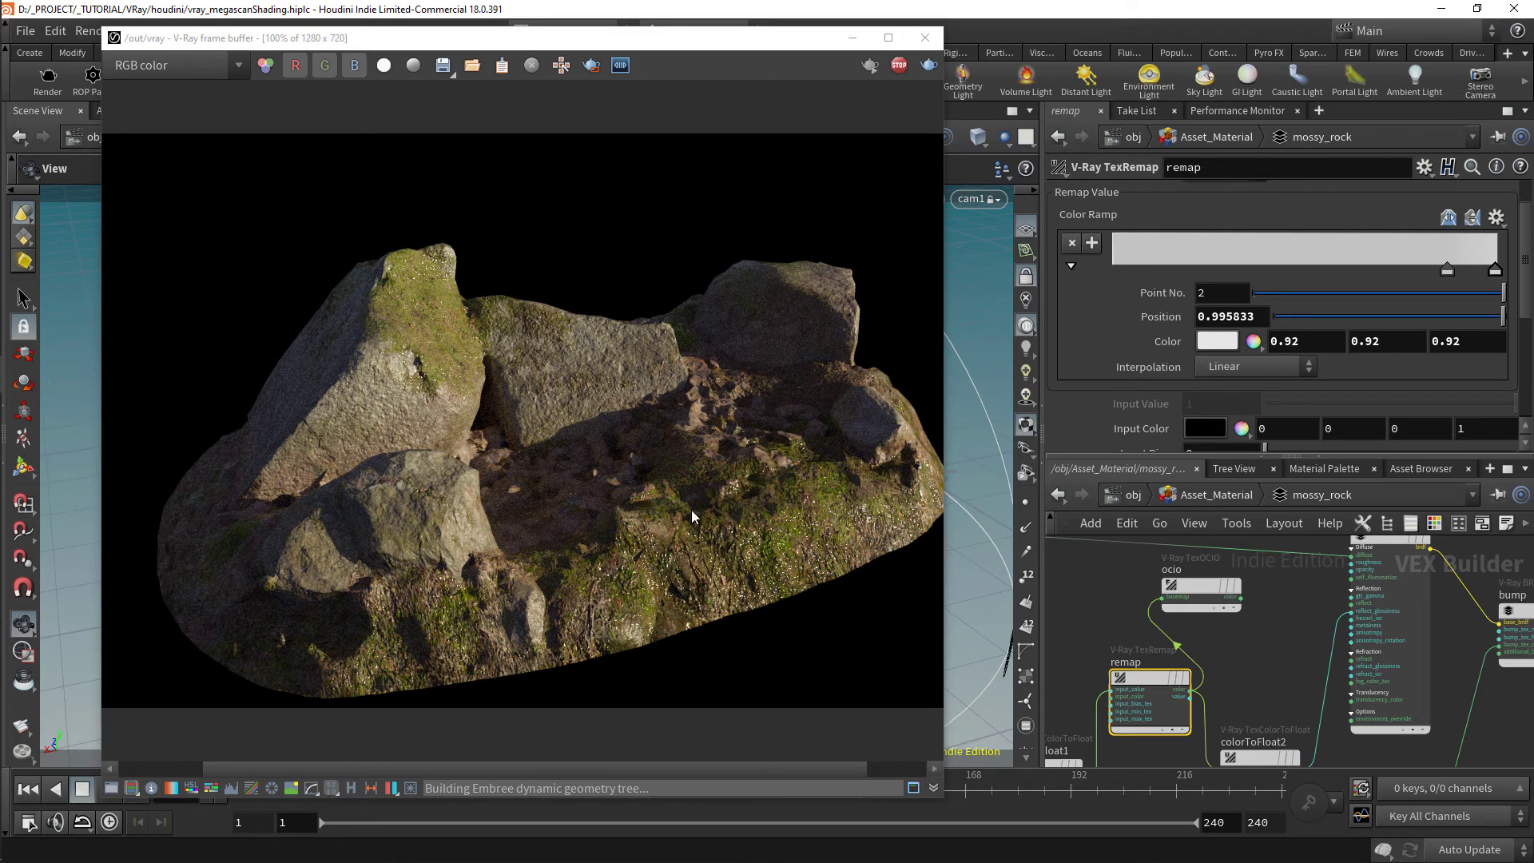
# Wire the displacement node's Surface output into the Surface input of vrayOutput and show the displacement node's parameters
pyautogui.scroll(-3, 1220, 686)
pyautogui.moveTo(1446, 679); pyautogui.dragTo(1159, 657, button='middle')
pyautogui.scroll(7, 1333, 635)
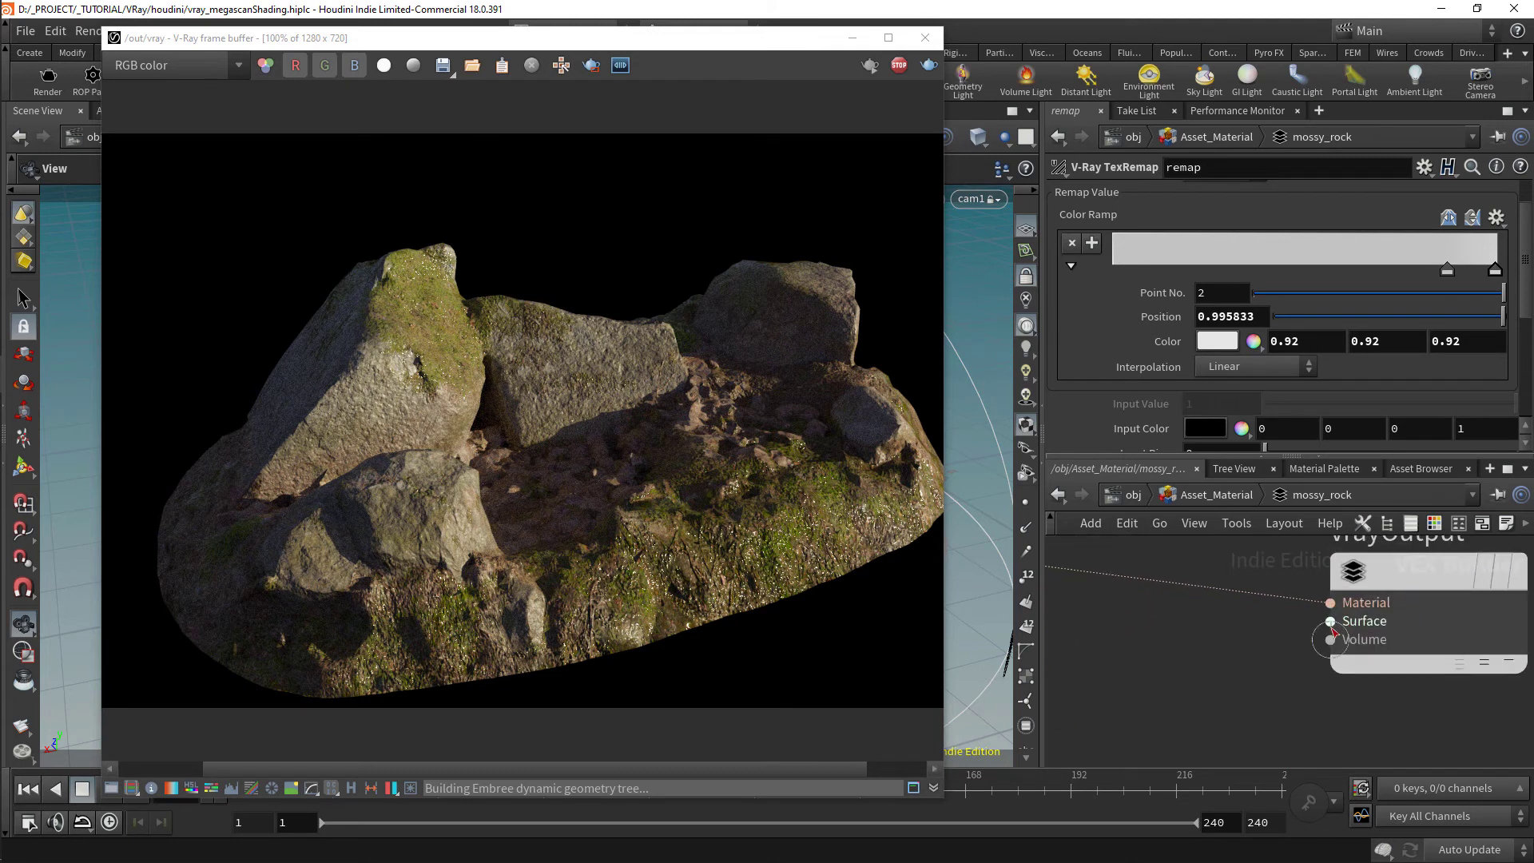
pyautogui.click(1331, 628)
pyautogui.scroll(-3, 1303, 639)
pyautogui.moveTo(1217, 759); pyautogui.dragTo(1383, 566, button='middle')
pyautogui.moveTo(1233, 709); pyautogui.dragTo(1389, 617, button='middle')
pyautogui.scroll(-3, 1392, 623)
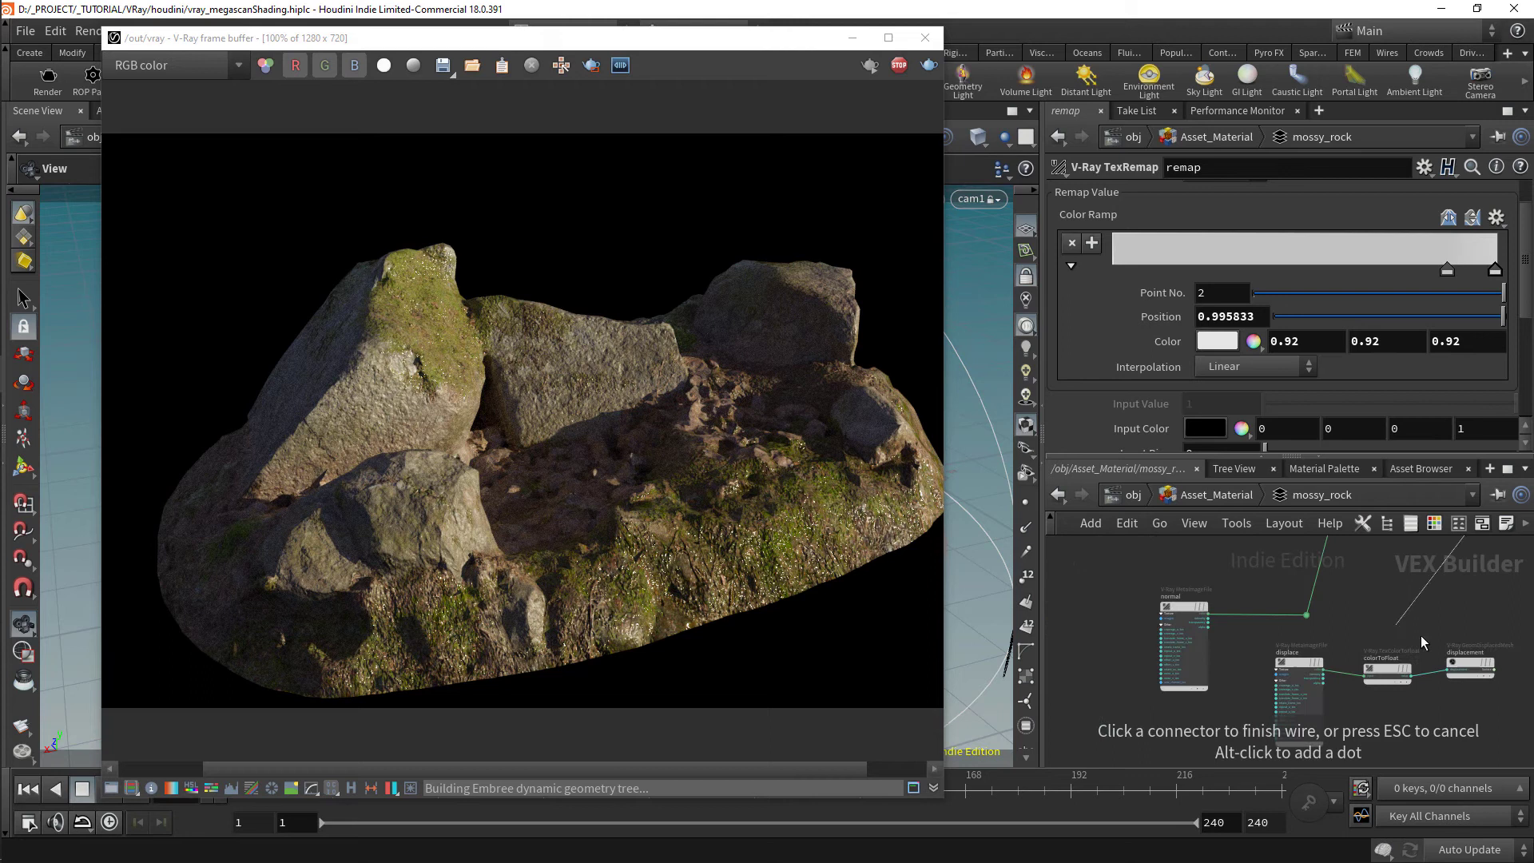
pyautogui.scroll(3, 1458, 646)
pyautogui.click(1516, 686)
pyautogui.moveTo(1475, 643); pyautogui.dragTo(1339, 664, button='middle')
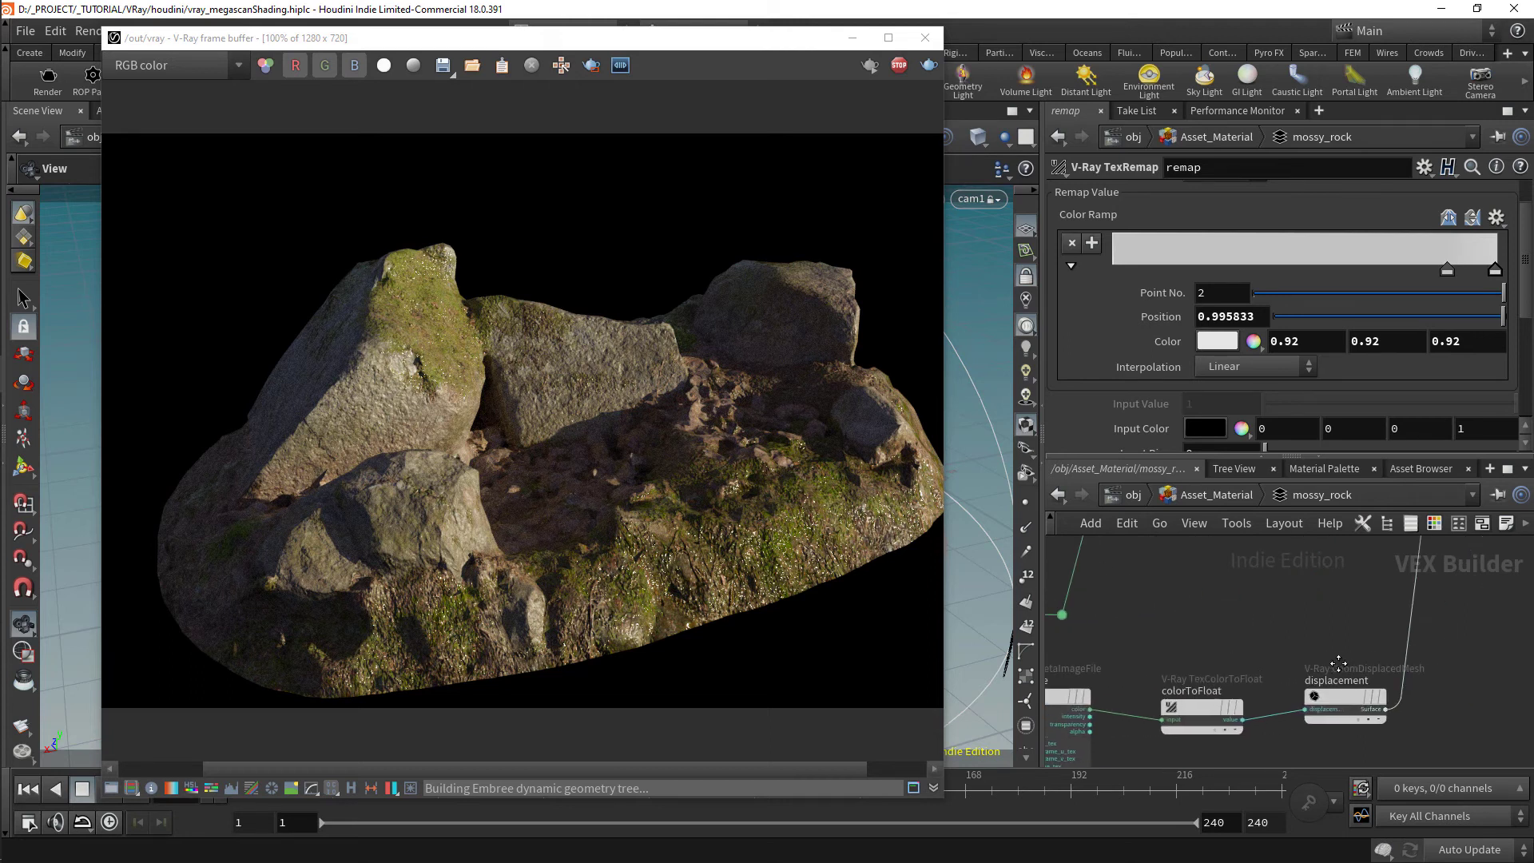
pyautogui.click(1344, 701)
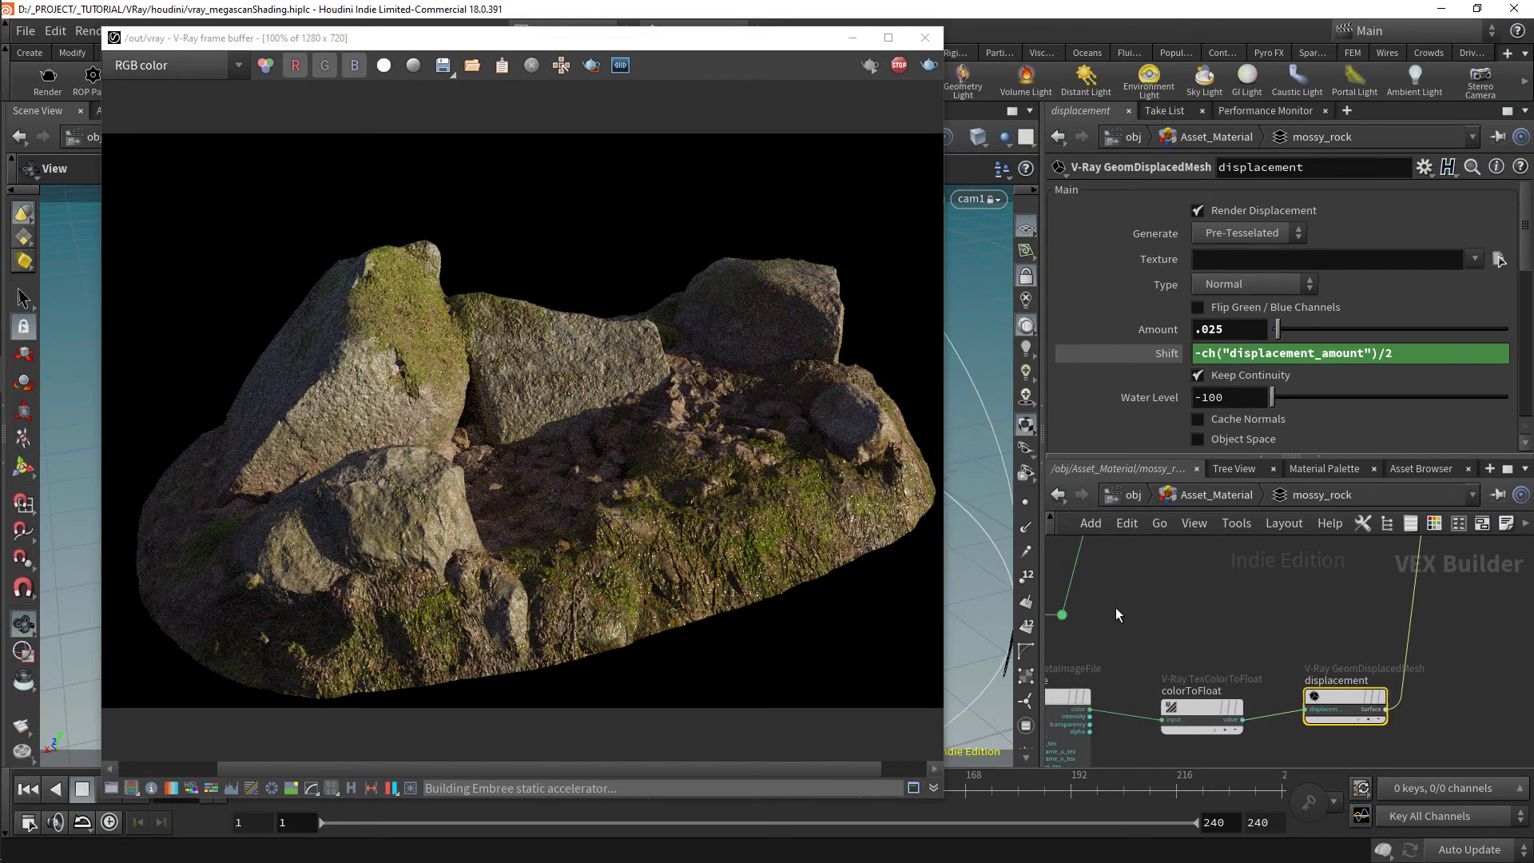
# Delete the ocio node and move colorToFloat2 up in line with the remap node
pyautogui.moveTo(1163, 614); pyautogui.dragTo(1258, 649, button='middle')
pyautogui.scroll(-4, 1249, 640)
pyautogui.moveTo(1177, 598); pyautogui.dragTo(1249, 684, button='middle')
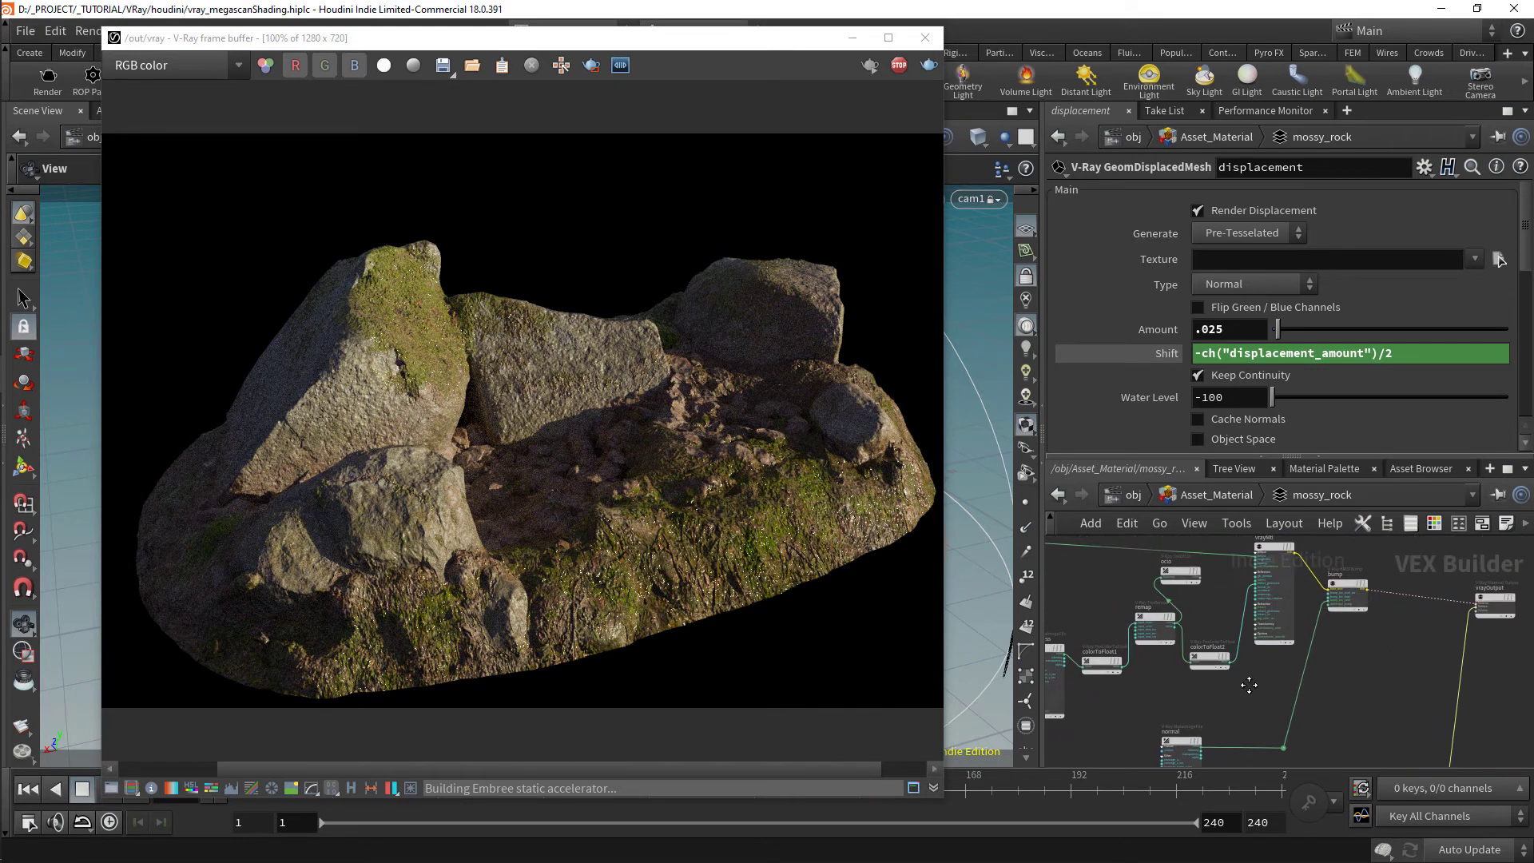
pyautogui.scroll(4, 1237, 691)
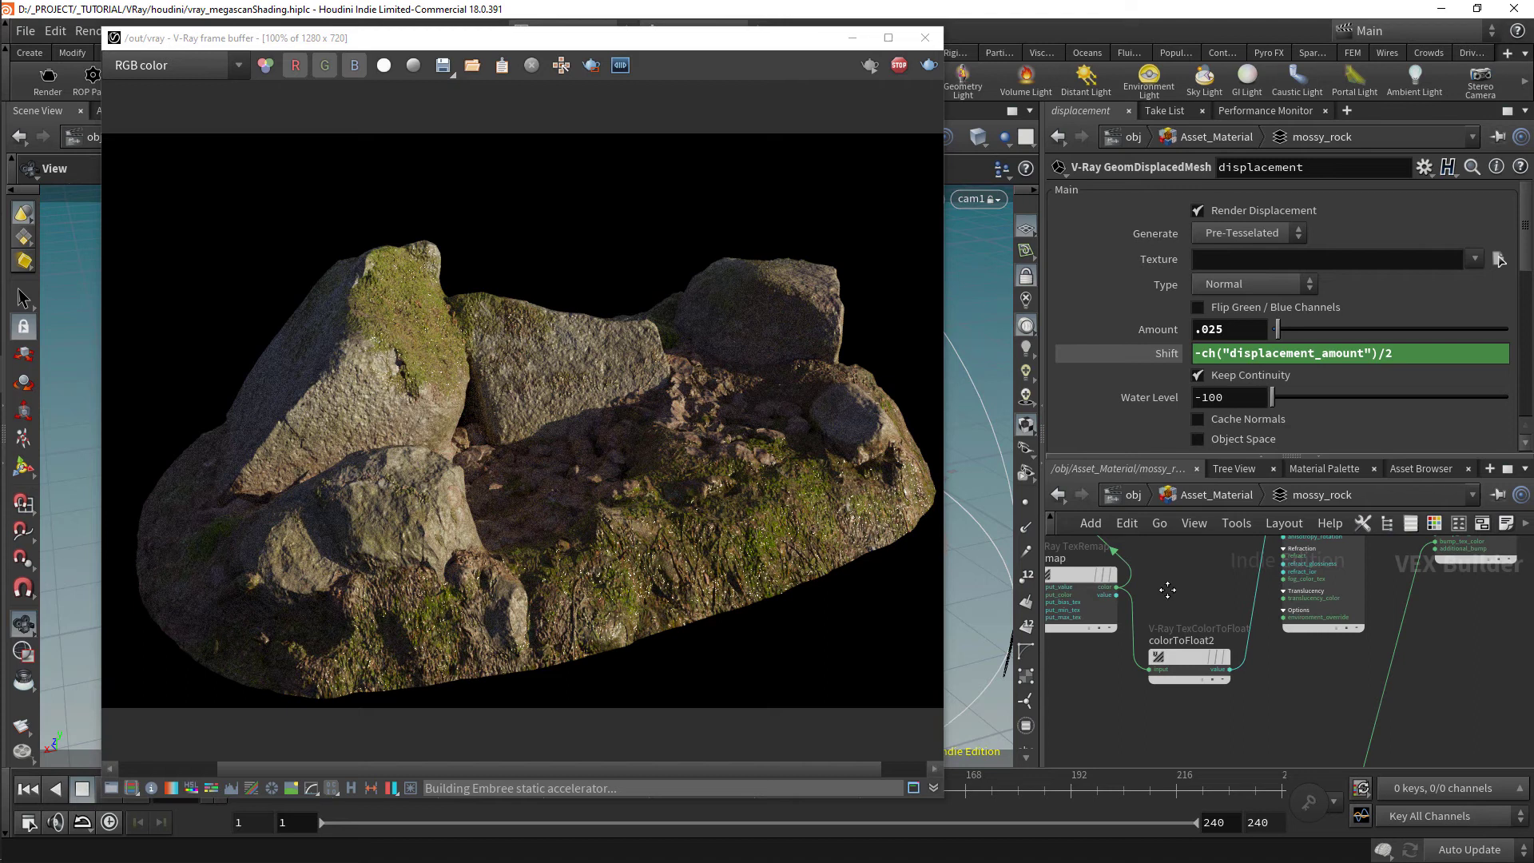
pyautogui.moveTo(1158, 584); pyautogui.dragTo(1240, 645, button='middle')
pyautogui.click(1206, 545)
pyautogui.press('Delete')
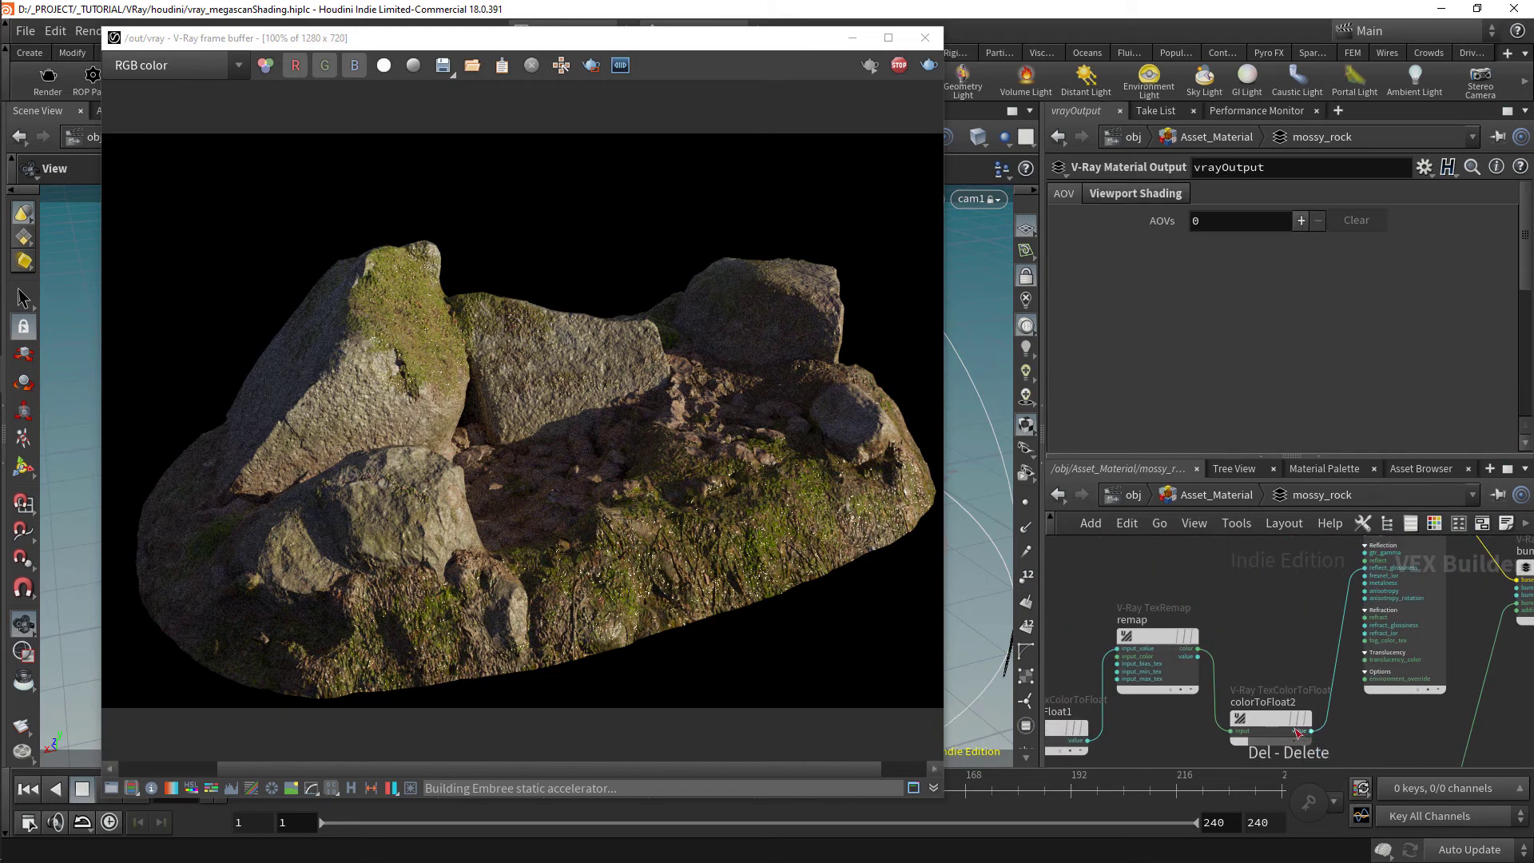
pyautogui.moveTo(1301, 732); pyautogui.dragTo(1284, 654)
# Set the remap node's first ramp point to a grey value of 0.464 and its second point to 0.804
pyautogui.click(1159, 639)
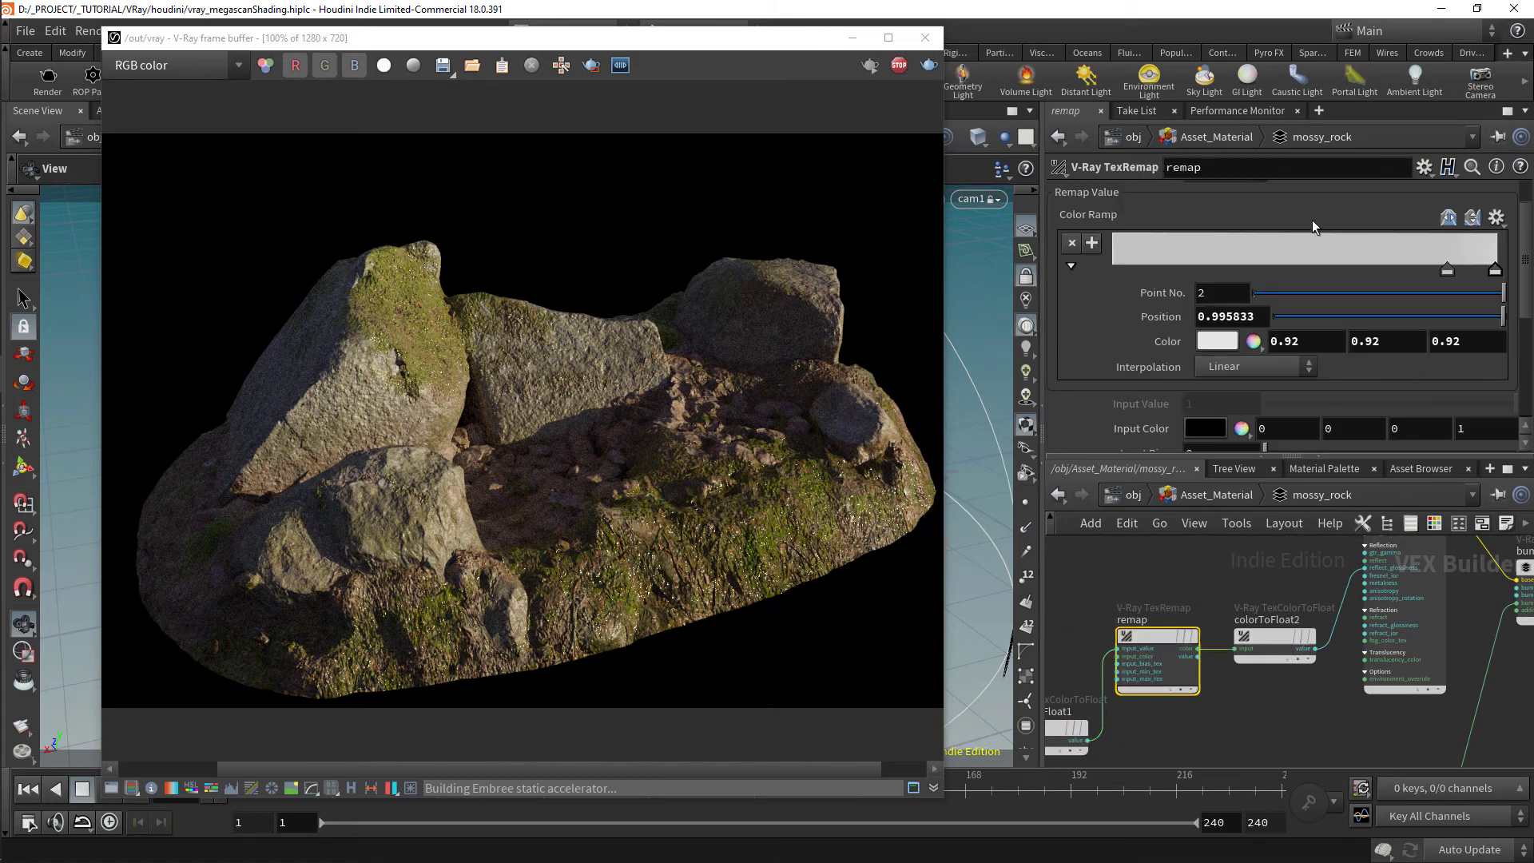
pyautogui.doubleClick(1447, 269)
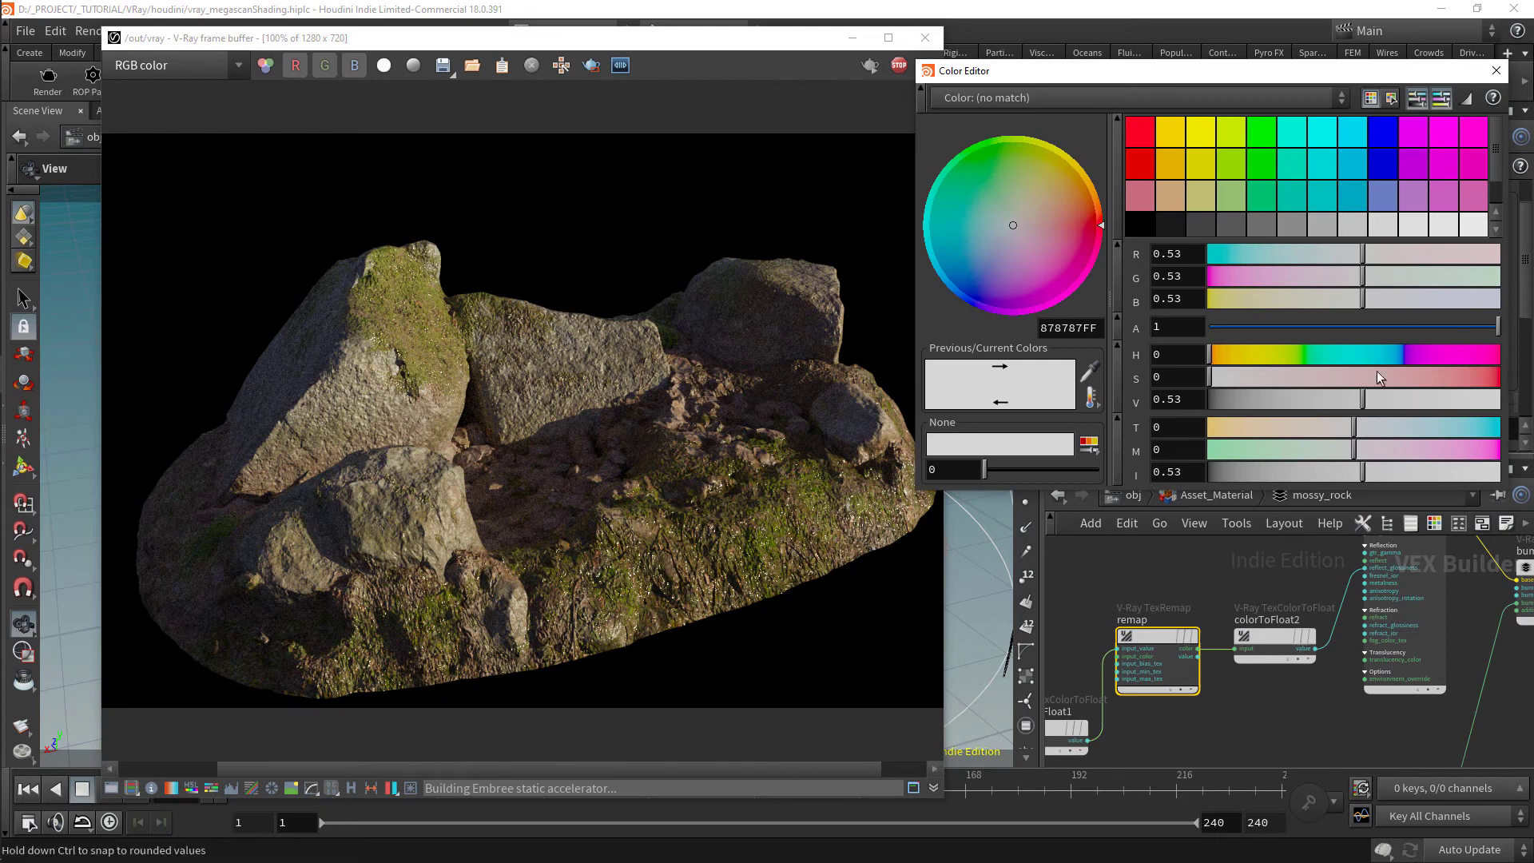
pyautogui.moveTo(1362, 394); pyautogui.dragTo(1344, 398)
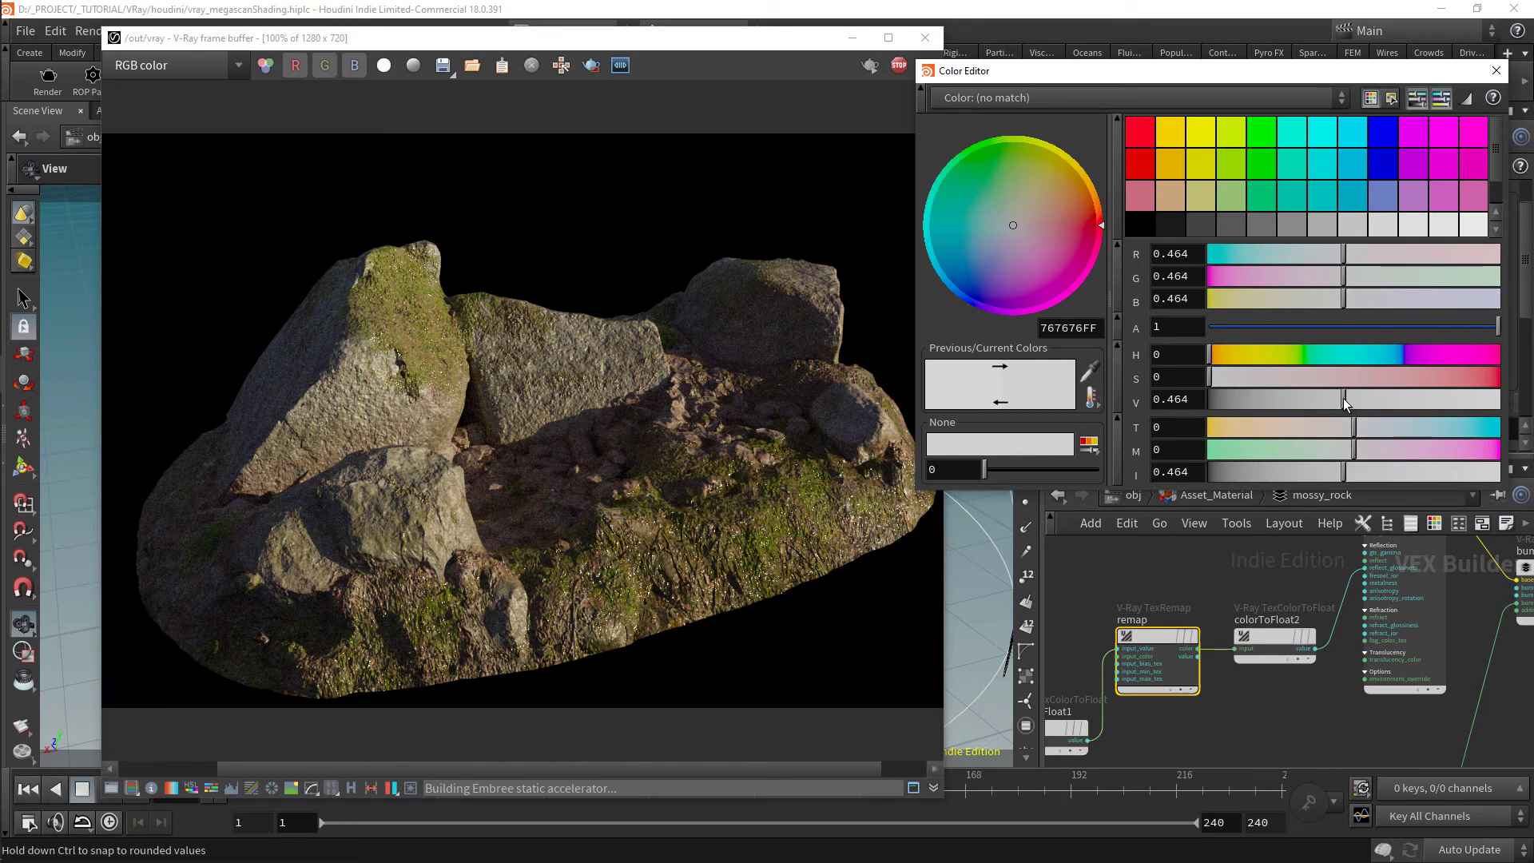
pyautogui.click(1497, 70)
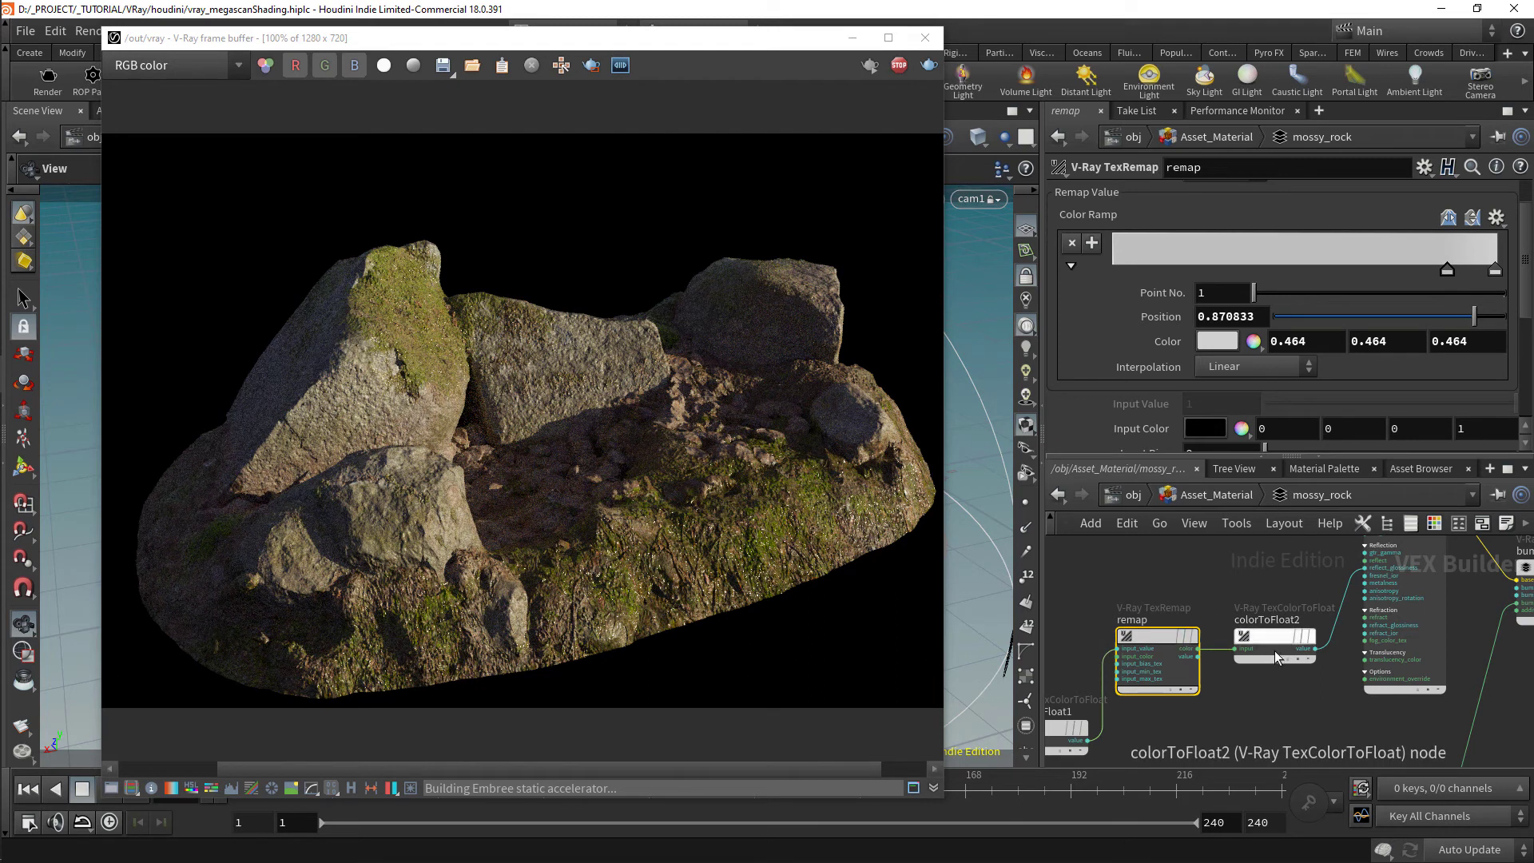
pyautogui.doubleClick(1493, 273)
pyautogui.moveTo(1434, 395)
pyautogui.mouseDown()
pyautogui.moveTo(1461, 396)
pyautogui.moveTo(1442, 397)
pyautogui.mouseUp()
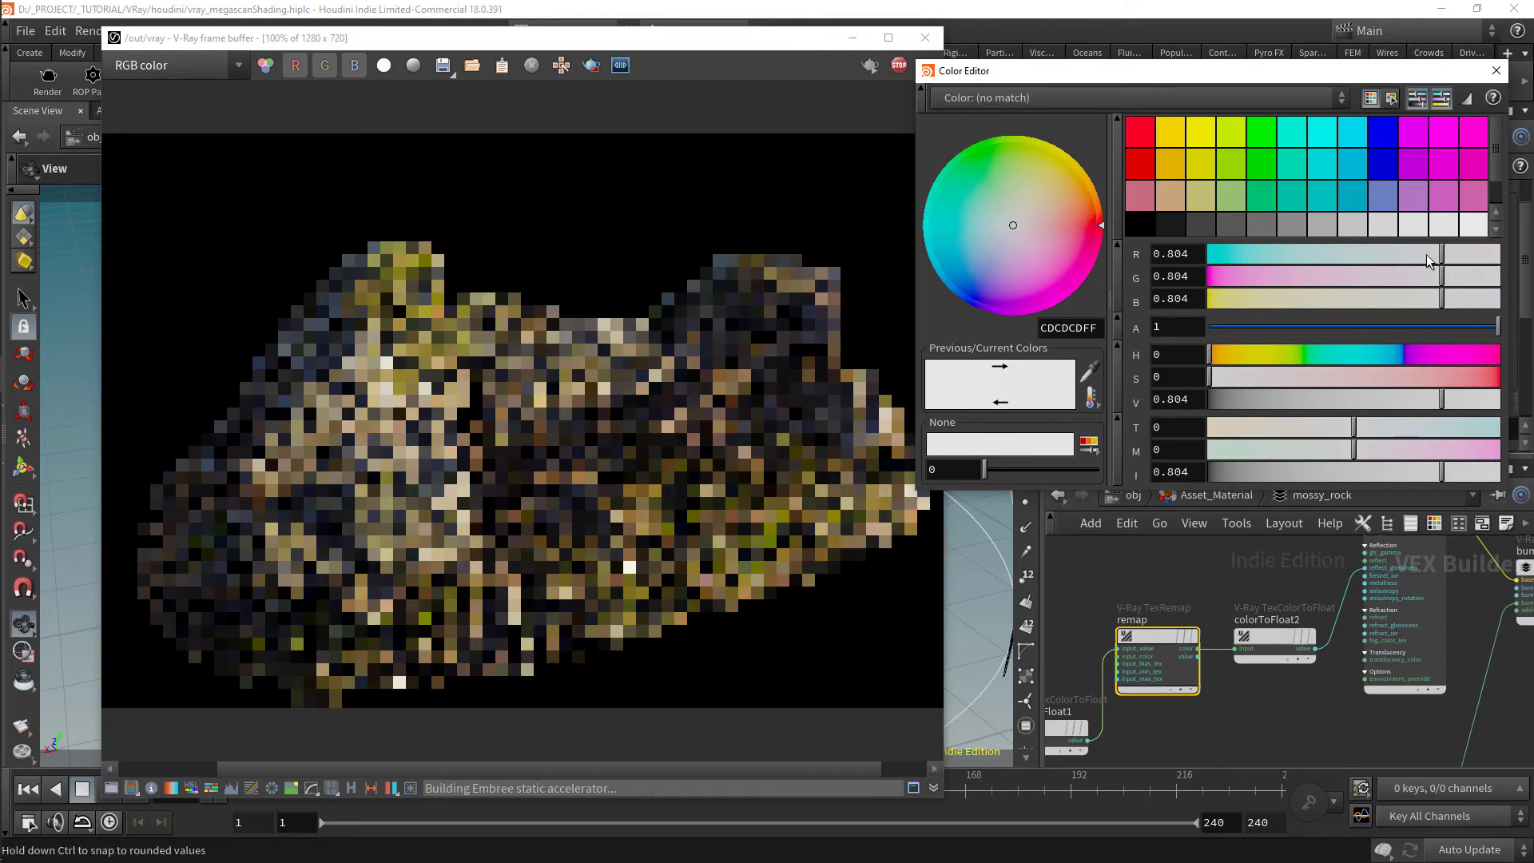
pyautogui.click(1497, 71)
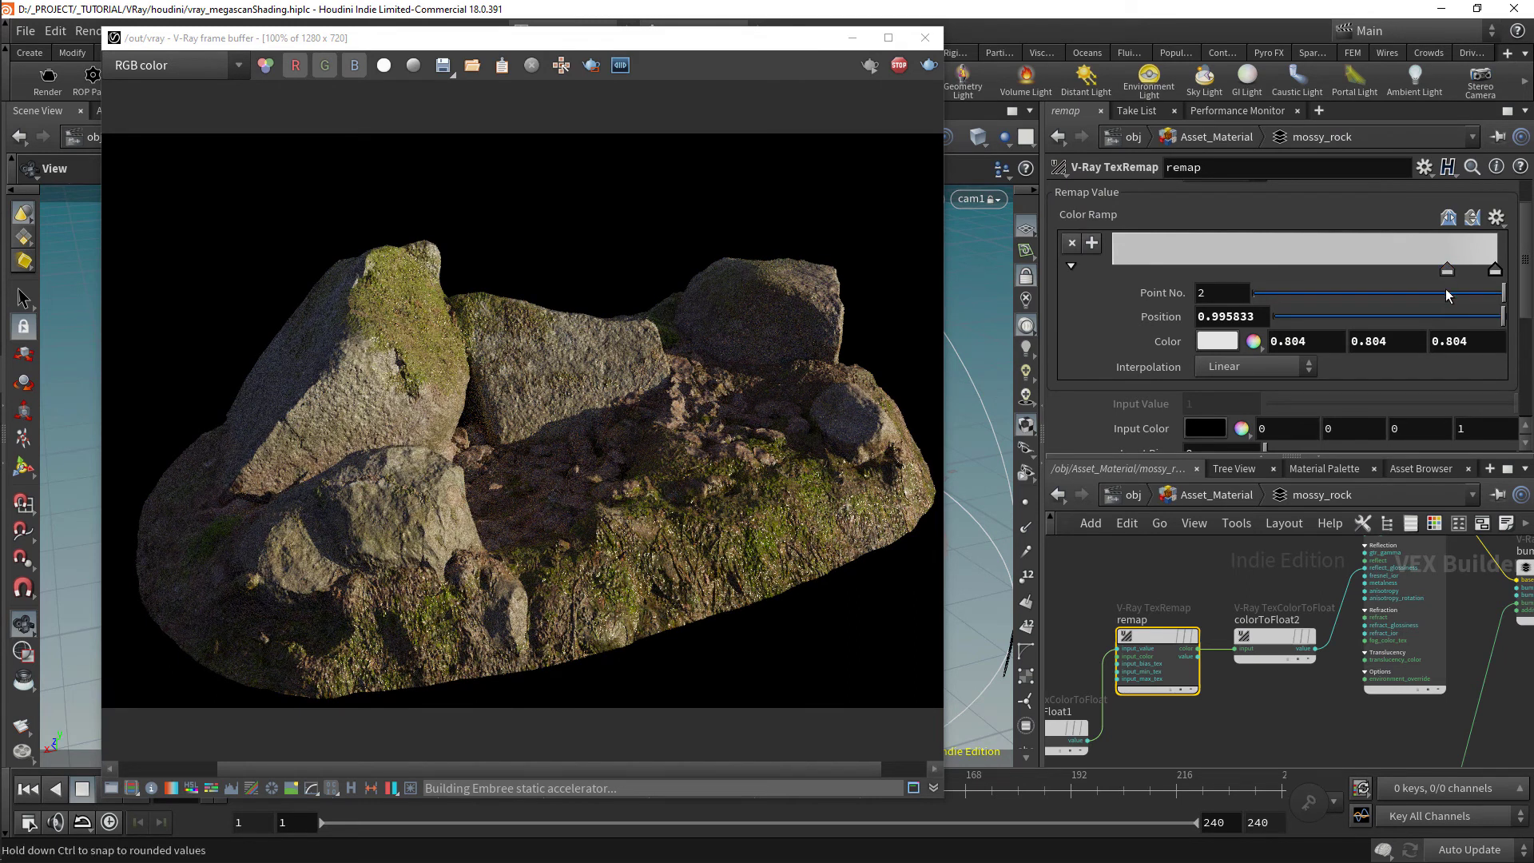
# Darken the remap ramp's first point to a value of 0.052
pyautogui.doubleClick(1446, 267)
pyautogui.moveTo(1349, 395); pyautogui.dragTo(1224, 402)
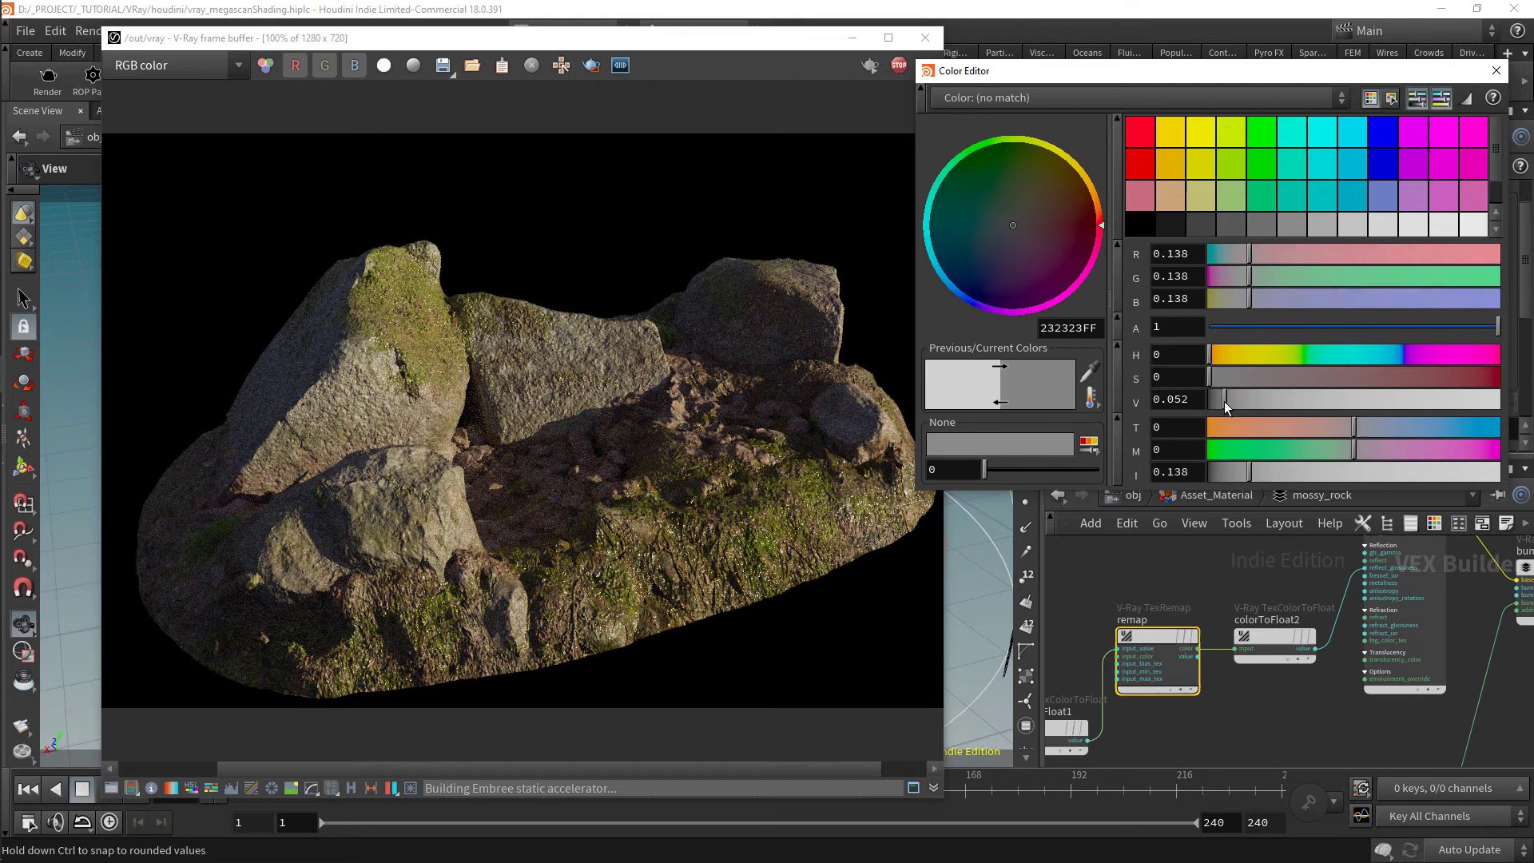
pyautogui.click(1496, 71)
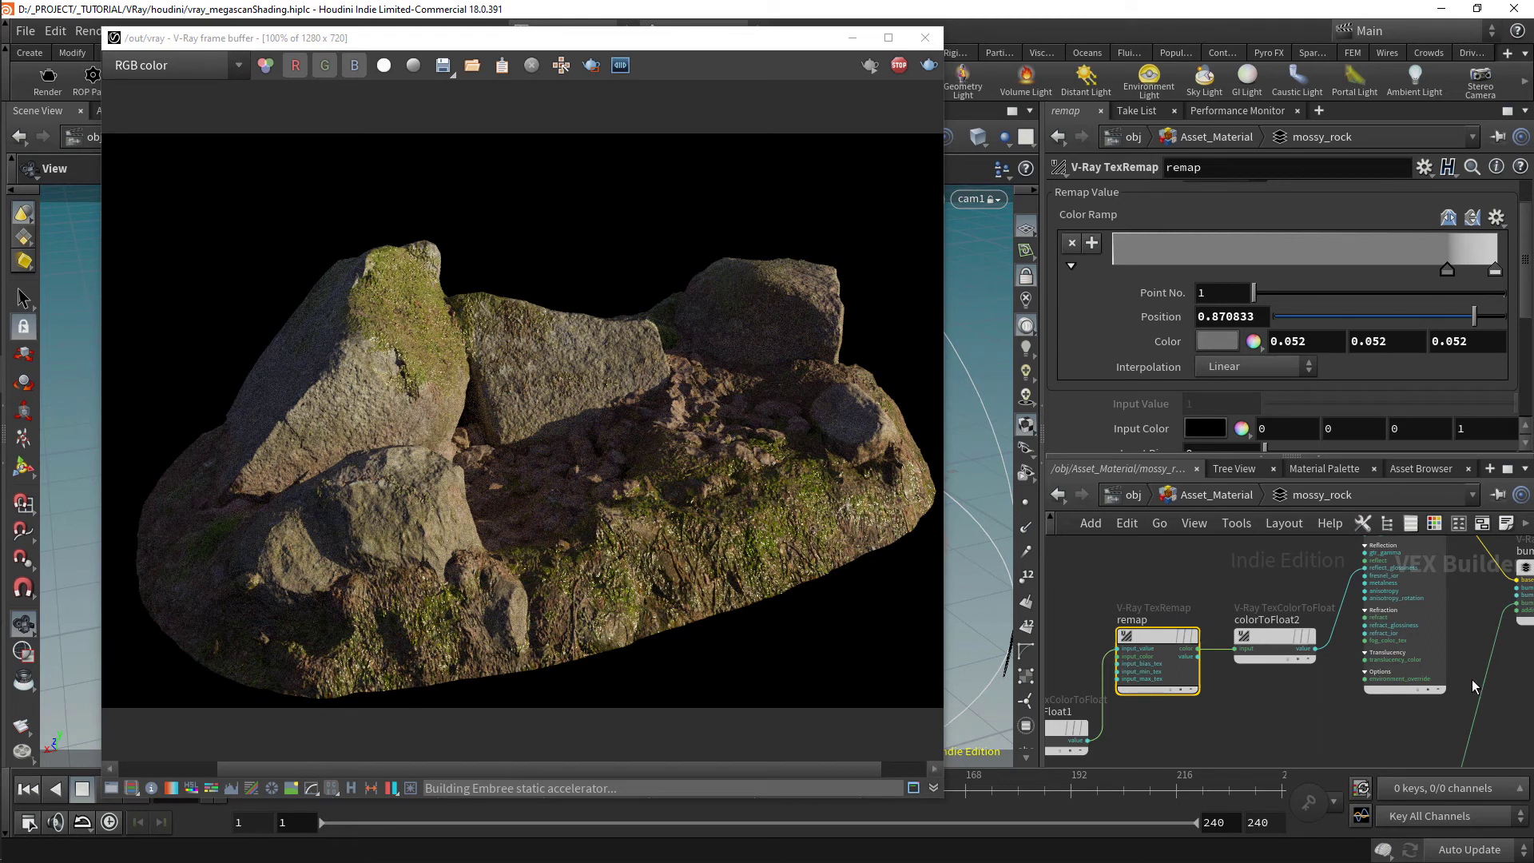
# Set the displacement node's Amount to .04
pyautogui.scroll(-1, 1450, 698)
pyautogui.moveTo(1449, 698); pyautogui.dragTo(1385, 599, button='middle')
pyautogui.moveTo(1392, 743); pyautogui.dragTo(1384, 644, button='middle')
pyautogui.scroll(-1, 1382, 697)
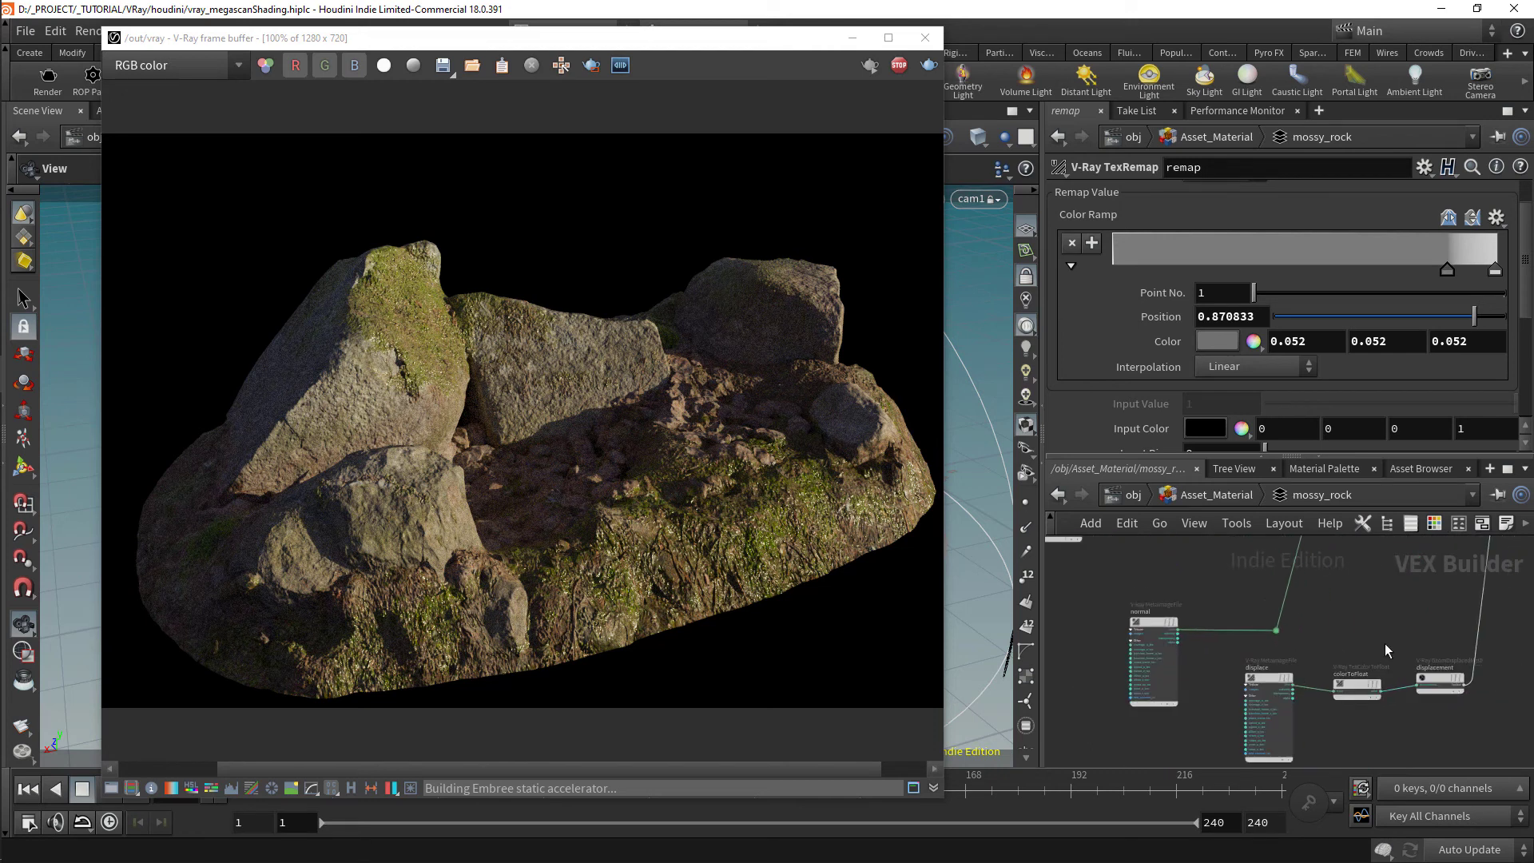
pyautogui.click(1439, 683)
pyautogui.doubleClick(1238, 331)
pyautogui.write('.04')
pyautogui.press('Return')
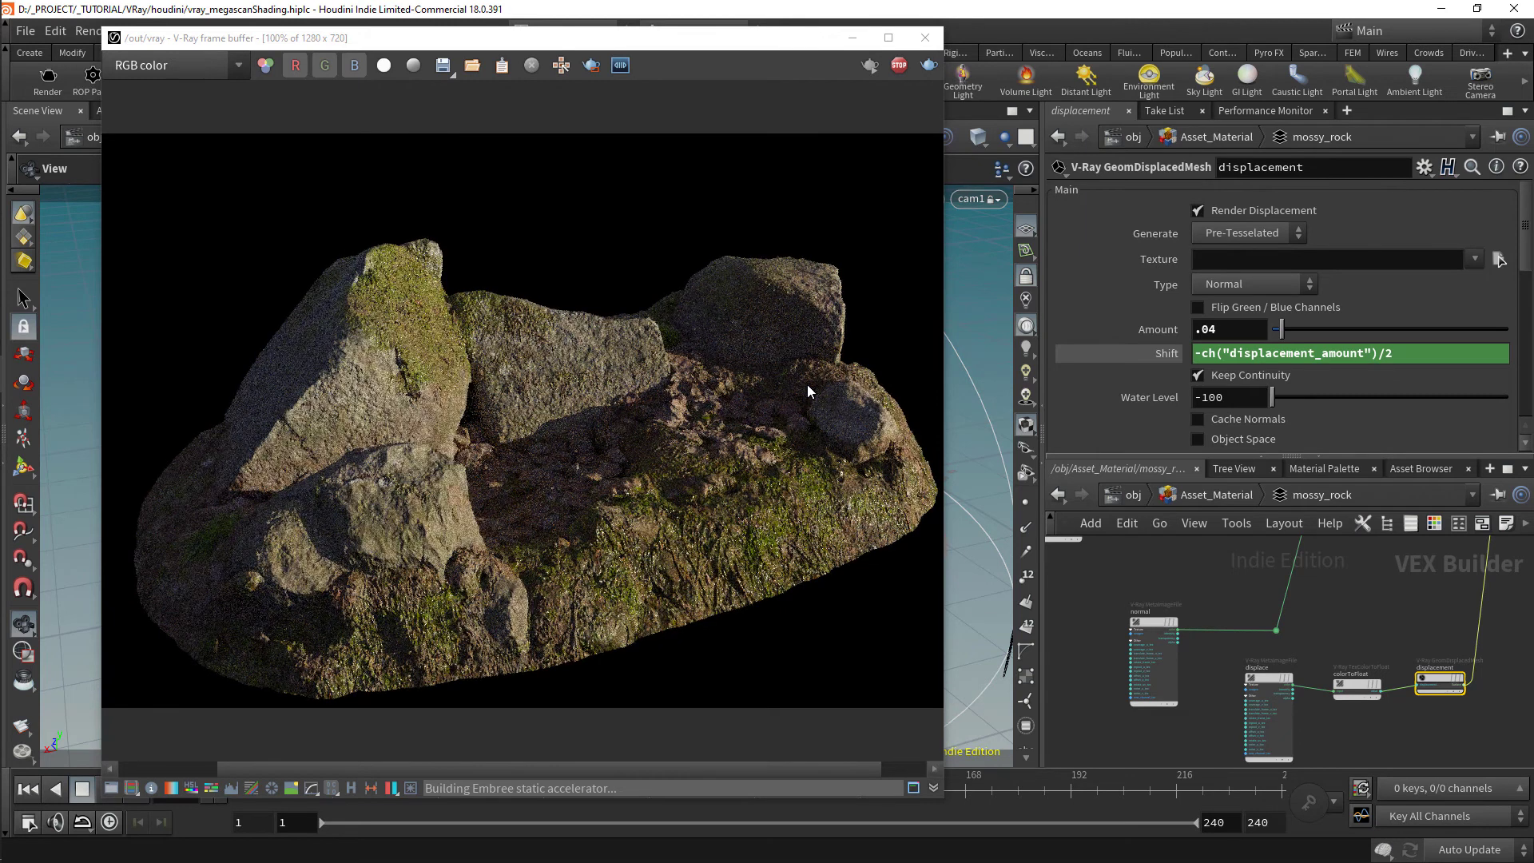
# Return to the object level, disable the vrayLightDome_sunset light and enable vrayLightDome_ocercast
pyautogui.click(1216, 494)
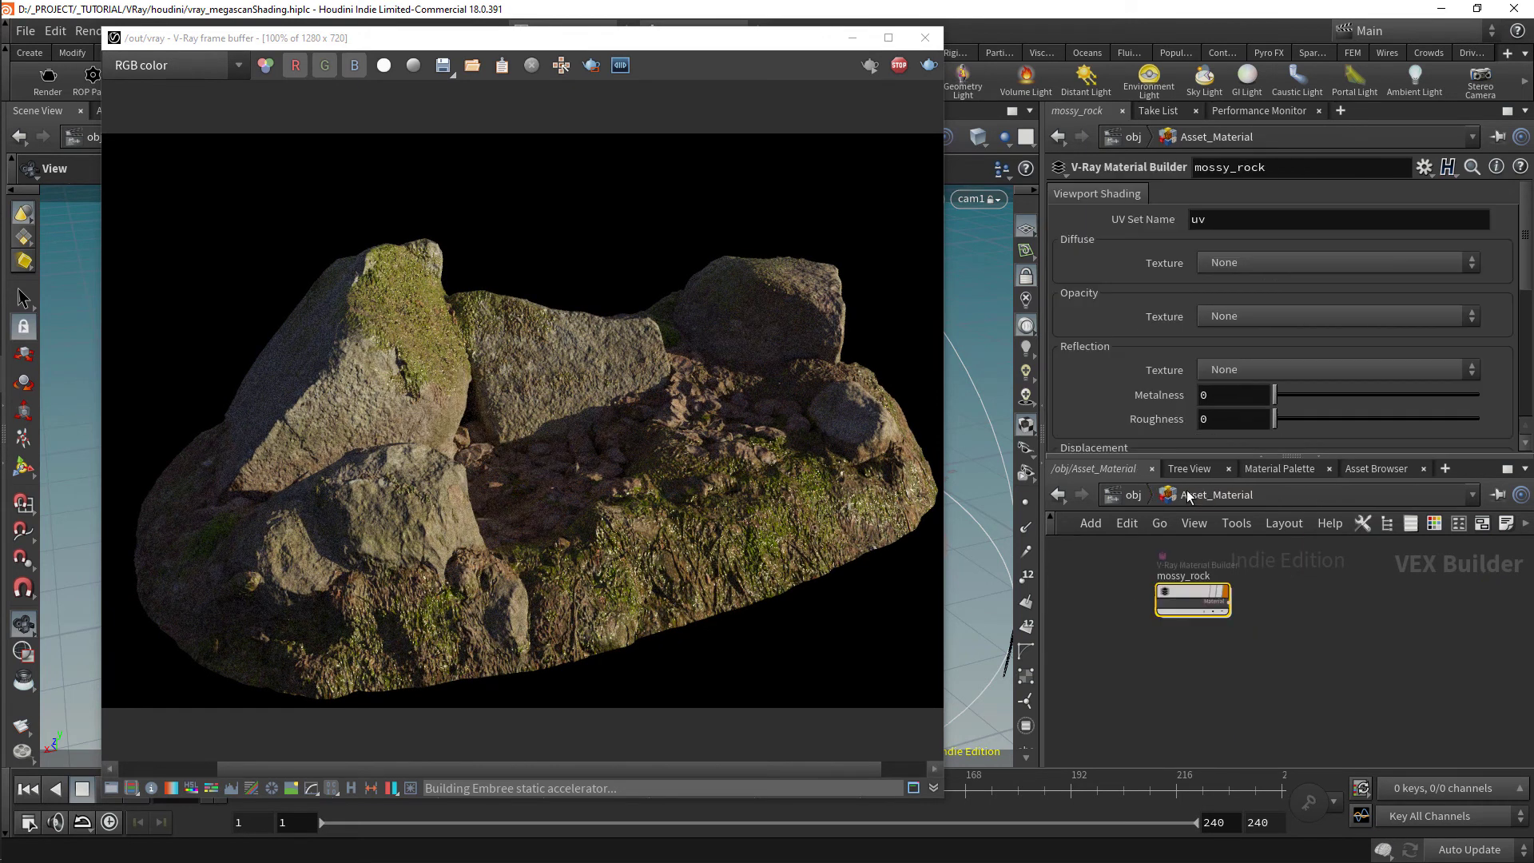
pyautogui.click(1130, 492)
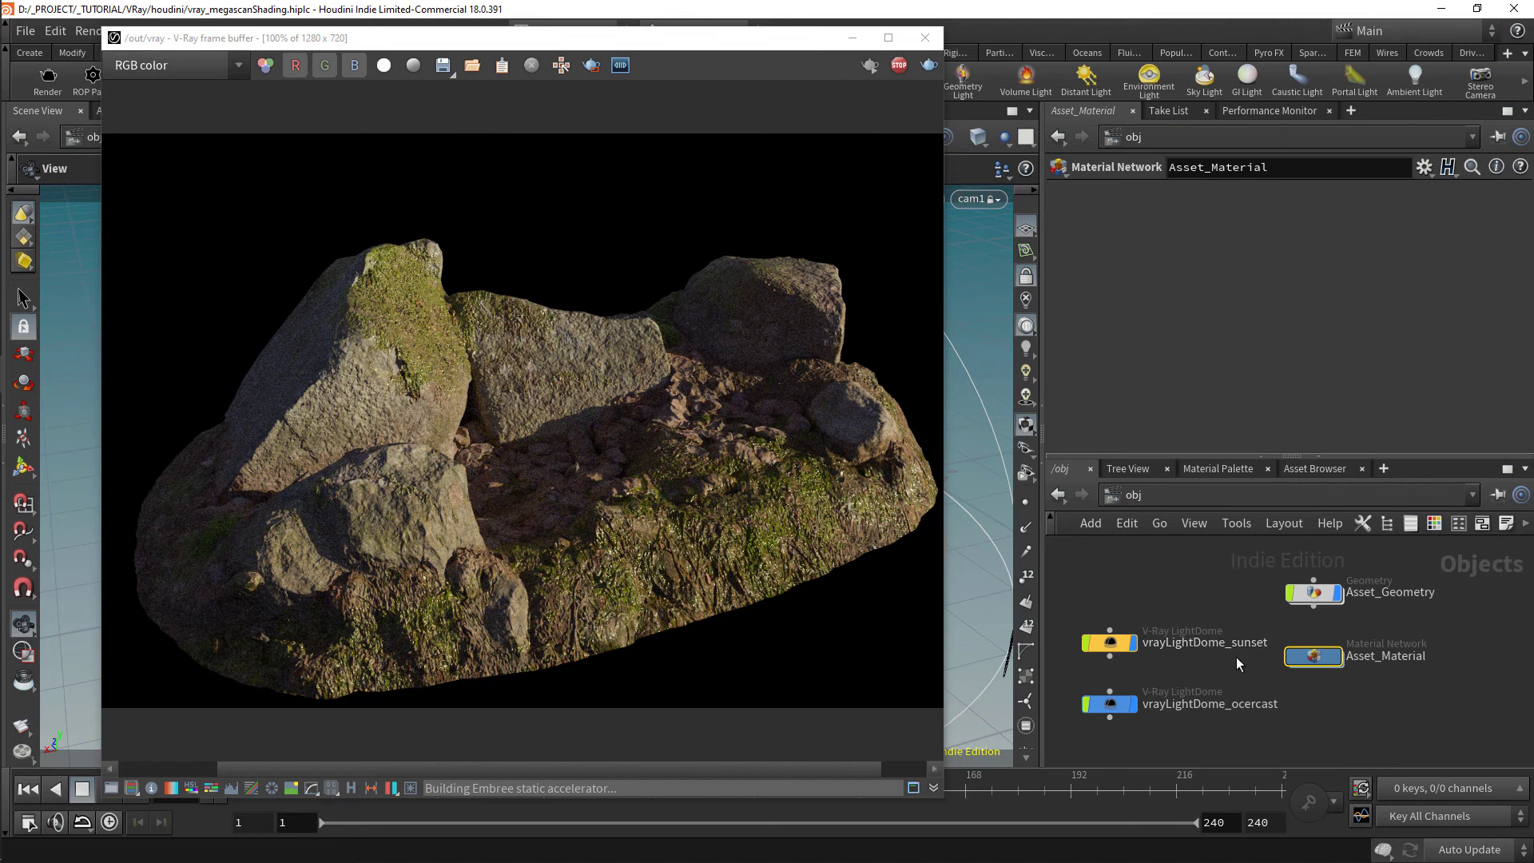
pyautogui.click(1110, 643)
pyautogui.click(1194, 217)
pyautogui.moveTo(1160, 751); pyautogui.dragTo(1089, 687)
pyautogui.click(1230, 219)
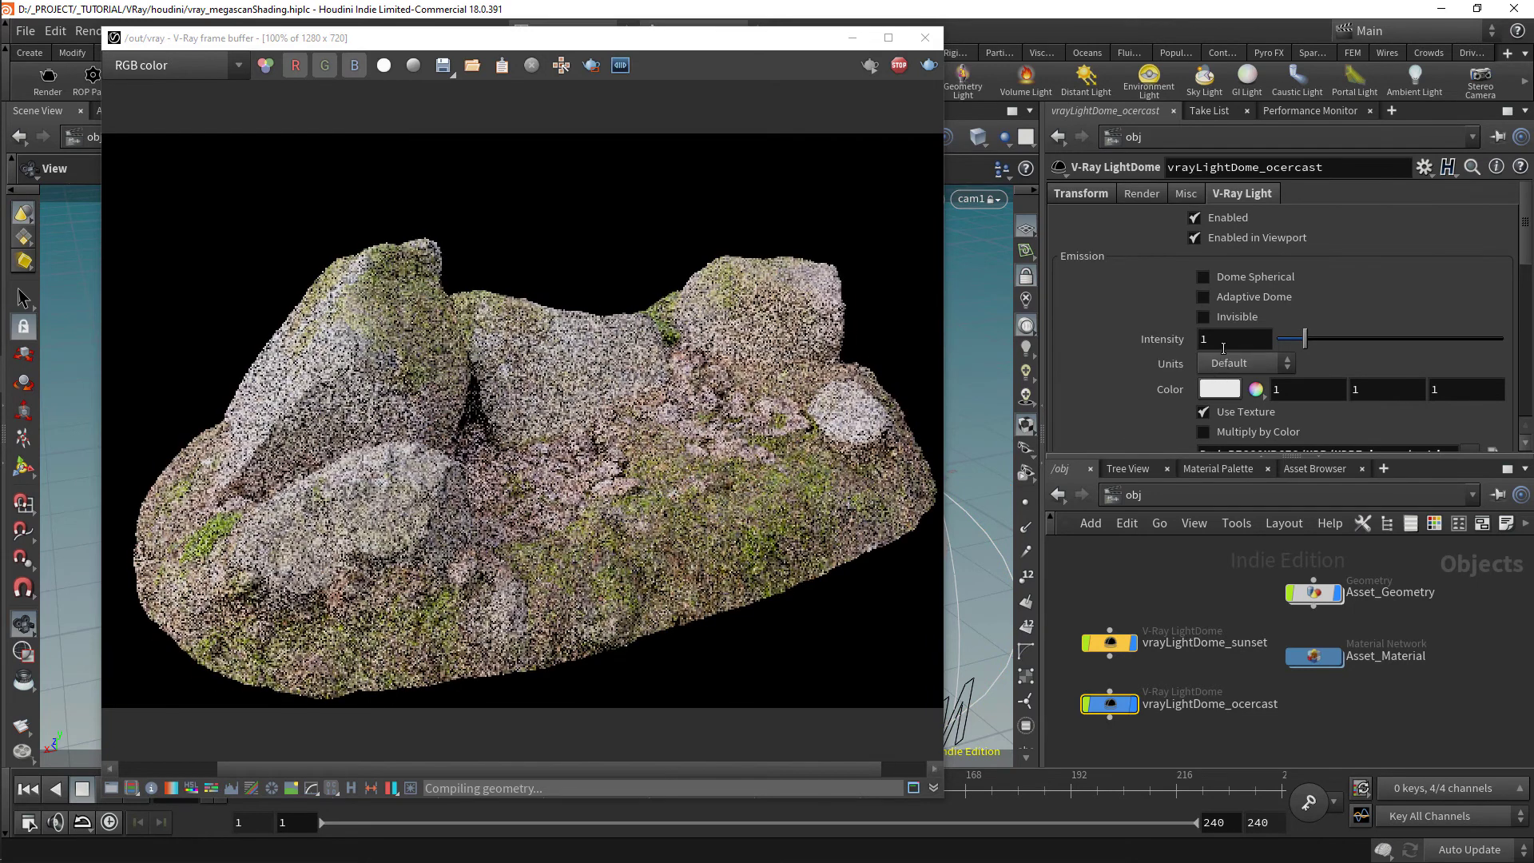
# Try Intensity values of .3 and 1 on the vrayLightDome_ocercast light and settle on .4
pyautogui.click(1225, 337)
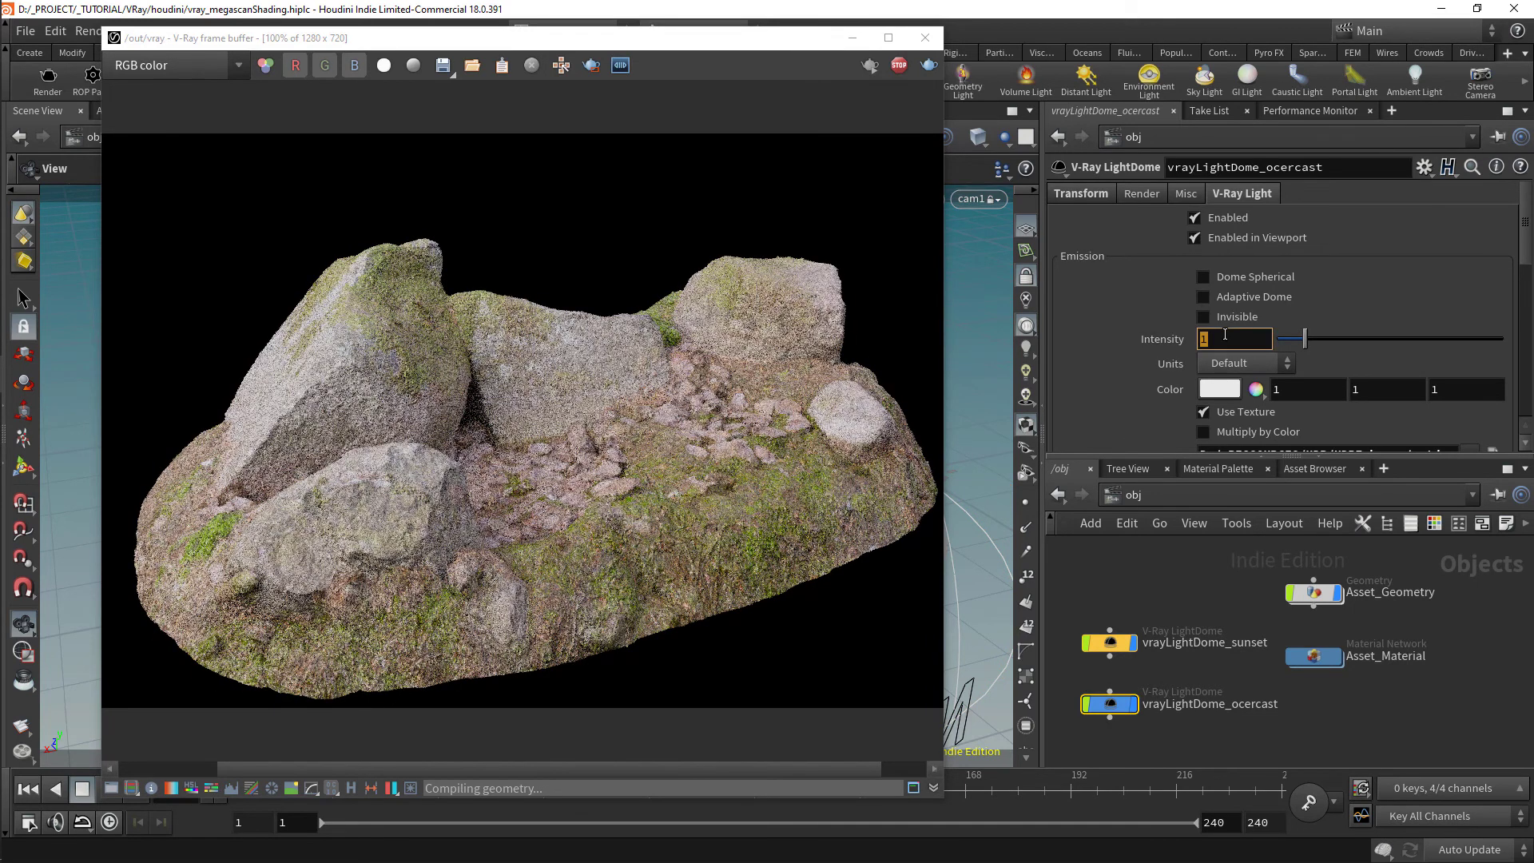
pyautogui.write('.3')
pyautogui.press('Return')
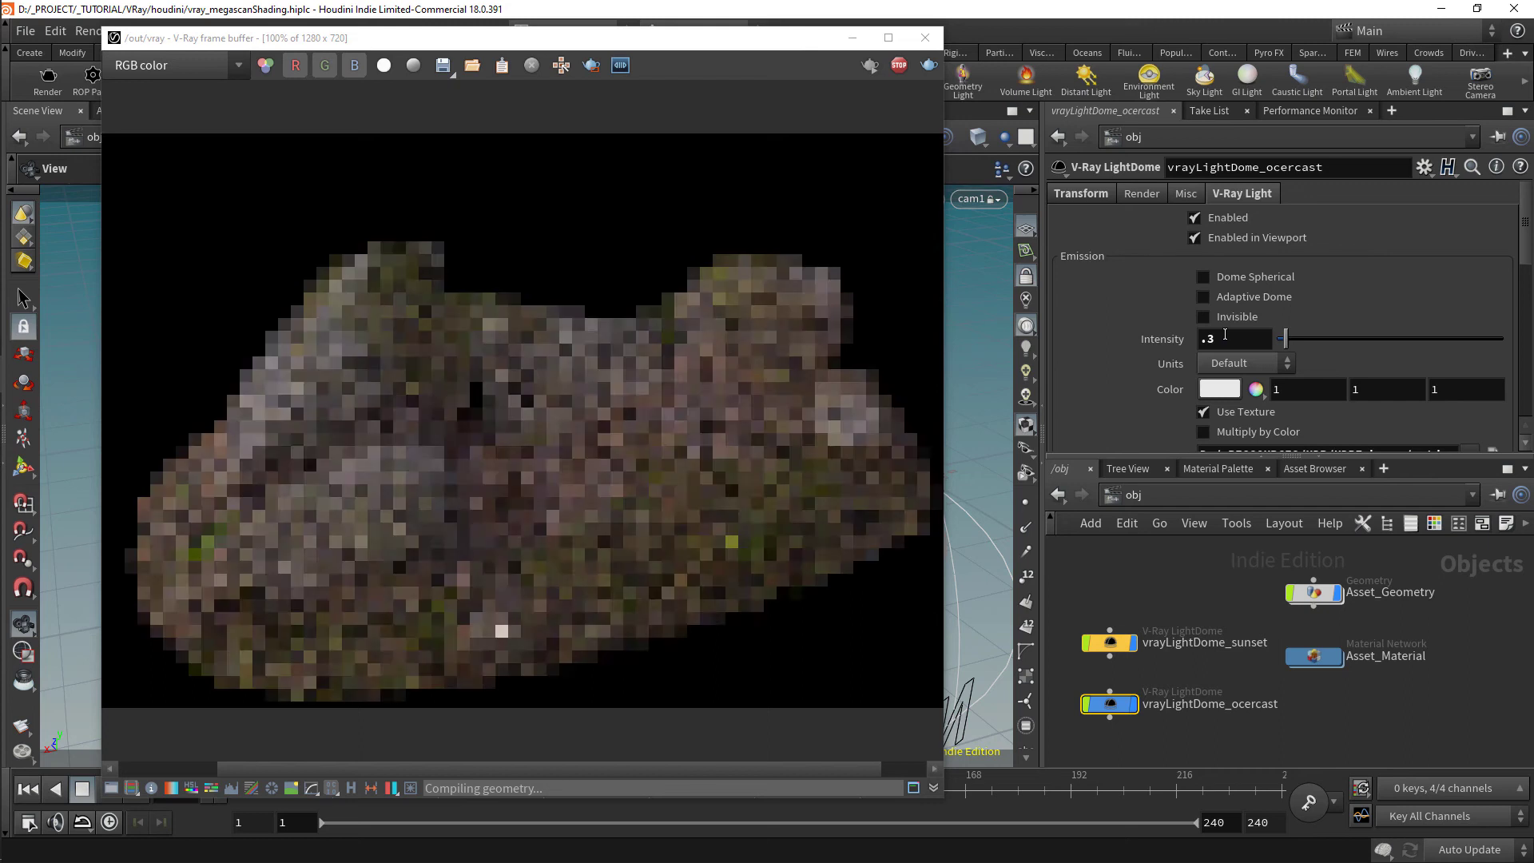
pyautogui.click(1217, 336)
pyautogui.write('1')
pyautogui.press('Return')
pyautogui.click(1236, 341)
pyautogui.write('.5')
pyautogui.press('Return')
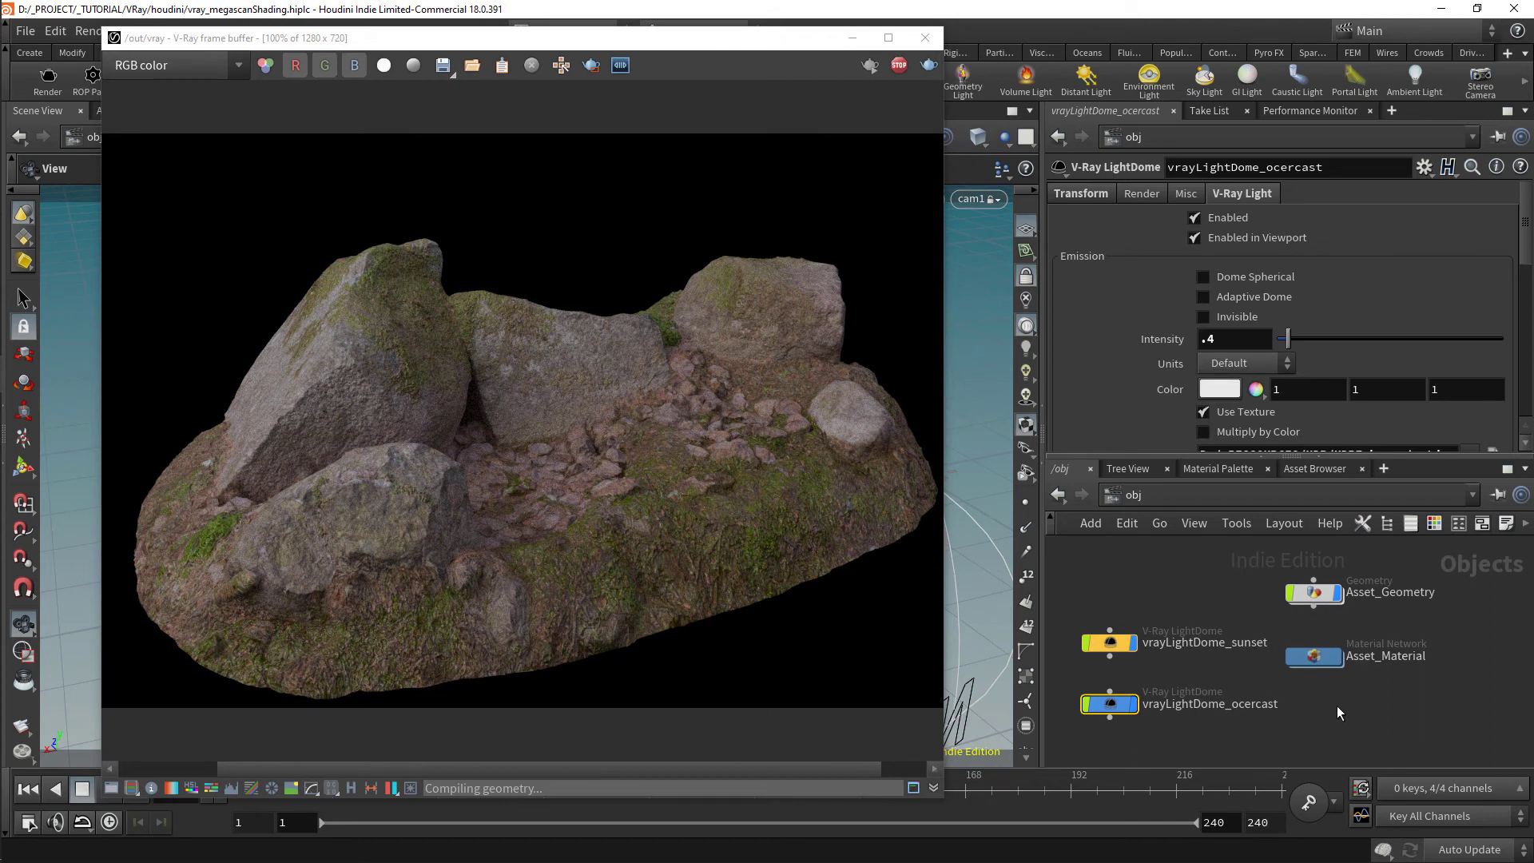
# Open the mossy_rock material network inside Asset_Material and bring the area before the vrayMtl node into view
pyautogui.doubleClick(1329, 660)
pyautogui.doubleClick(1110, 588)
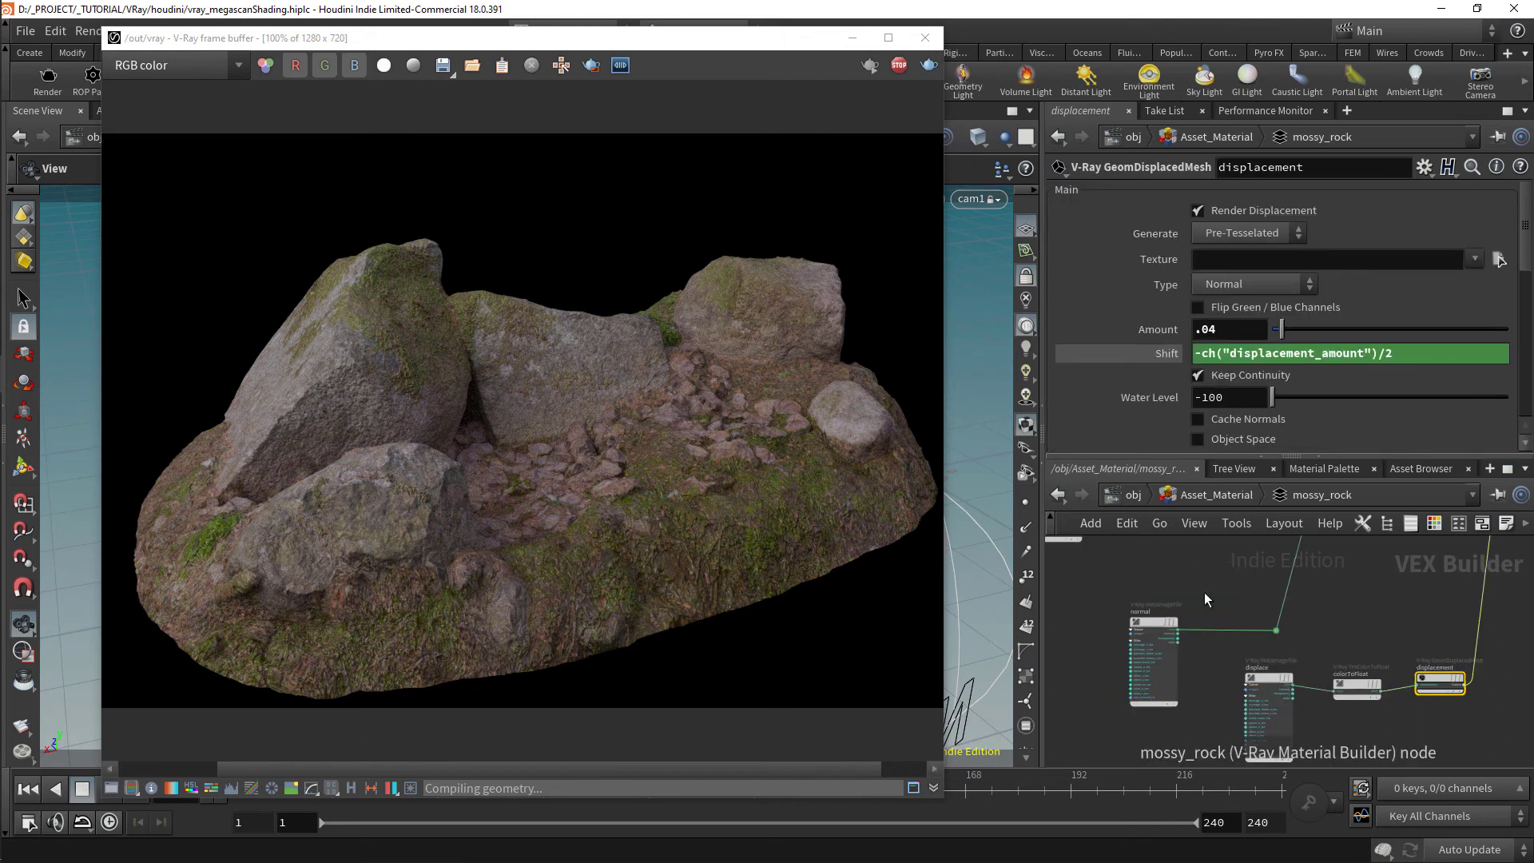
pyautogui.moveTo(1338, 612); pyautogui.dragTo(1291, 722, button='middle')
pyautogui.scroll(-3, 1318, 687)
pyautogui.scroll(4, 1163, 625)
# Add a V-Ray Dirt node and connect its color output to the vrayMtl node's diffuse input
pyautogui.press('Tab')
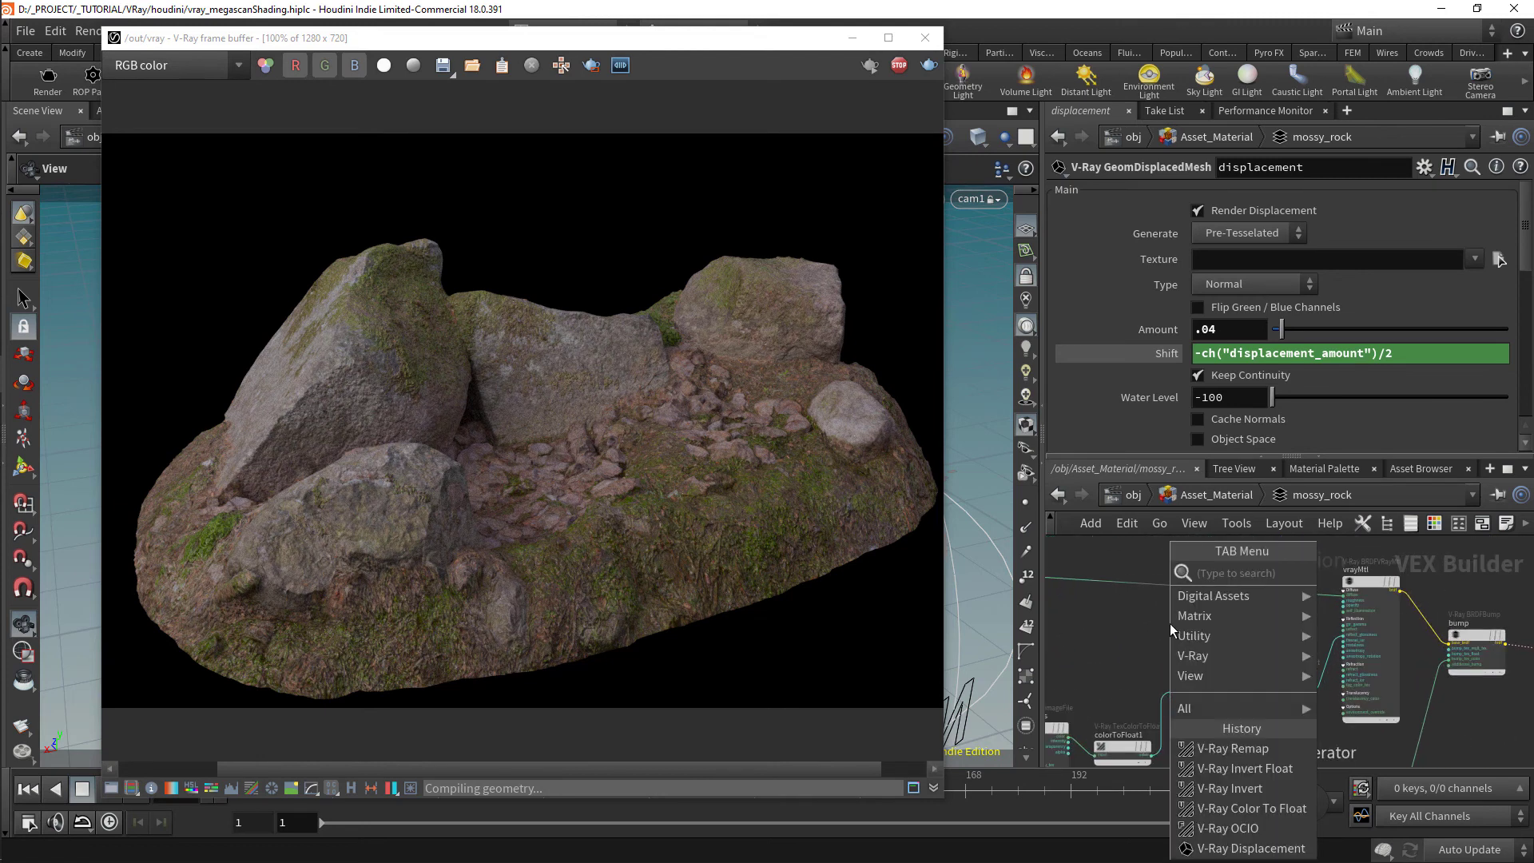
pyautogui.press('Escape')
pyautogui.press('Tab')
pyautogui.write('dirt')
pyautogui.press('Return')
pyautogui.moveTo(1166, 621); pyautogui.dragTo(1385, 599)
pyautogui.scroll(2, 1174, 593)
pyautogui.moveTo(1093, 606); pyautogui.dragTo(1223, 601, button='middle')
pyautogui.scroll(1, 1225, 601)
pyautogui.moveTo(1226, 605); pyautogui.dragTo(1207, 594)
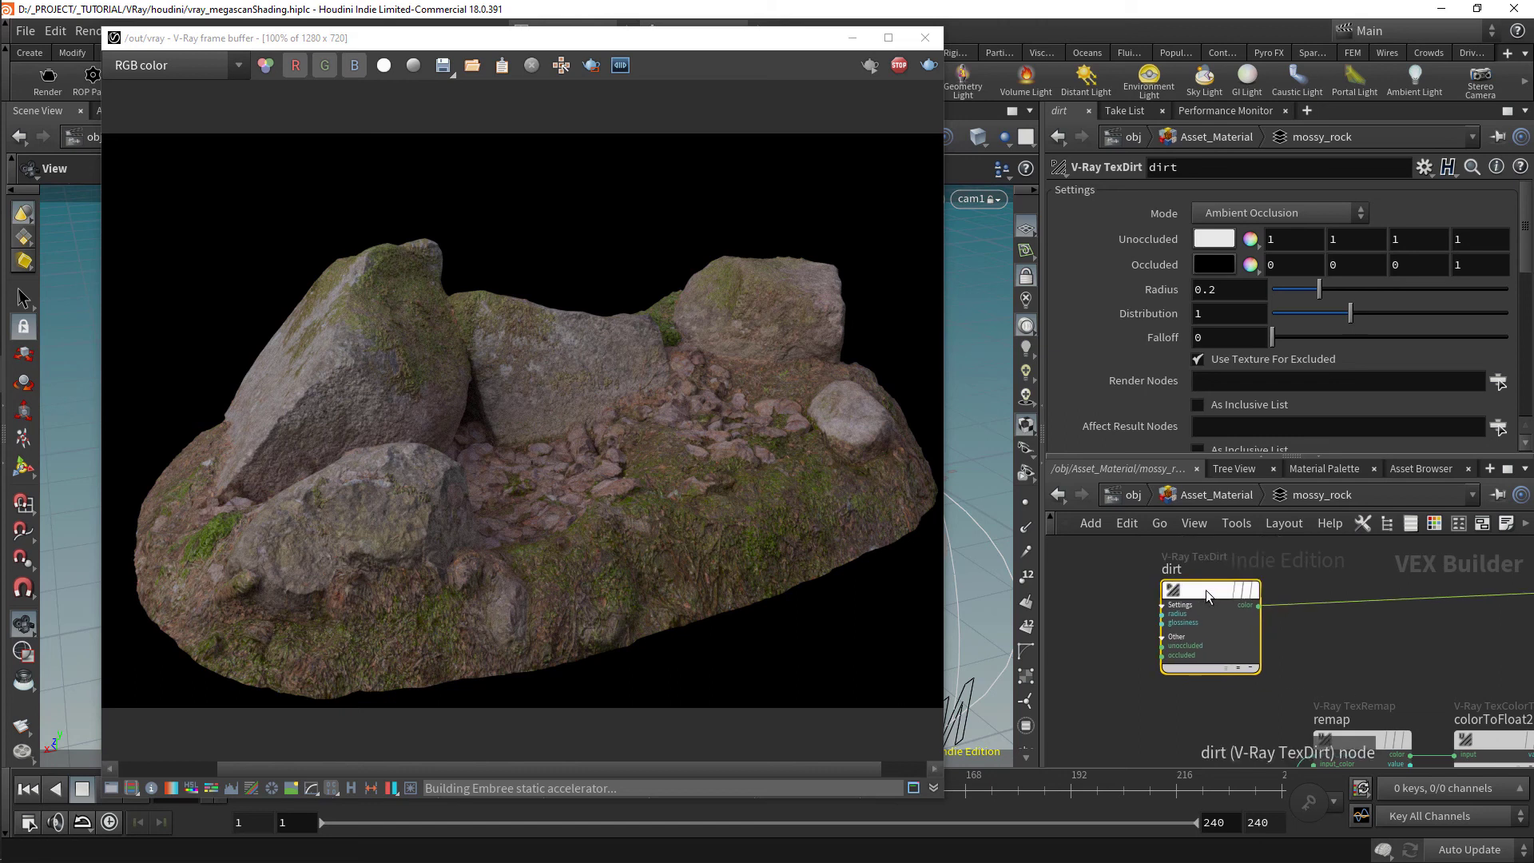
# Set the dirt node's Radius to 10
pyautogui.moveTo(1233, 292); pyautogui.dragTo(1114, 296)
pyautogui.write('5')
pyautogui.press('Return')
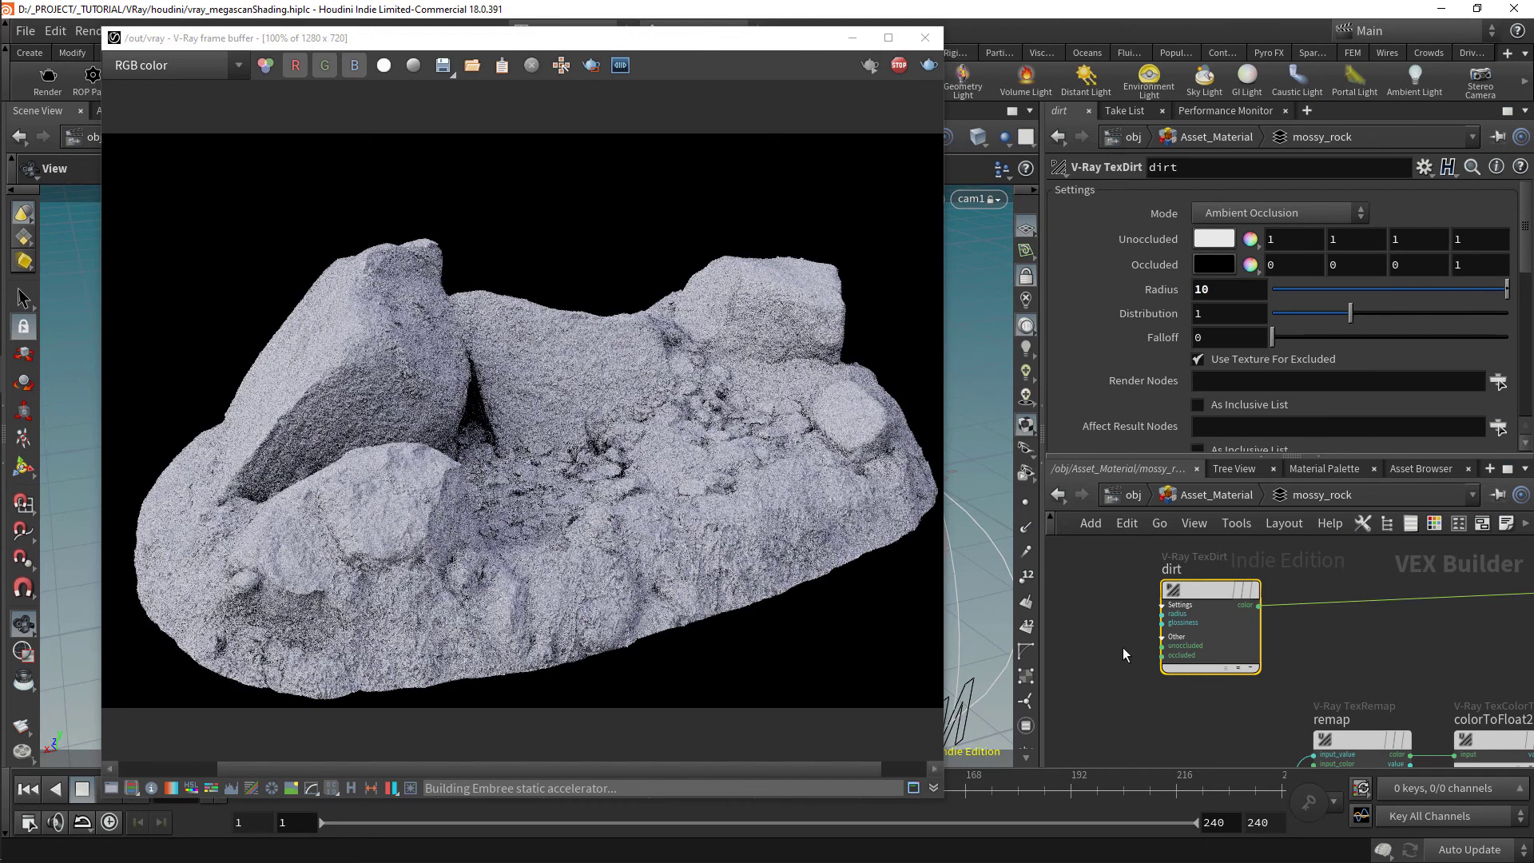
# Add a V-Ray ColorCorrection node between the albedo texture and the dirt node
pyautogui.moveTo(1116, 645); pyautogui.dragTo(1214, 667, button='middle')
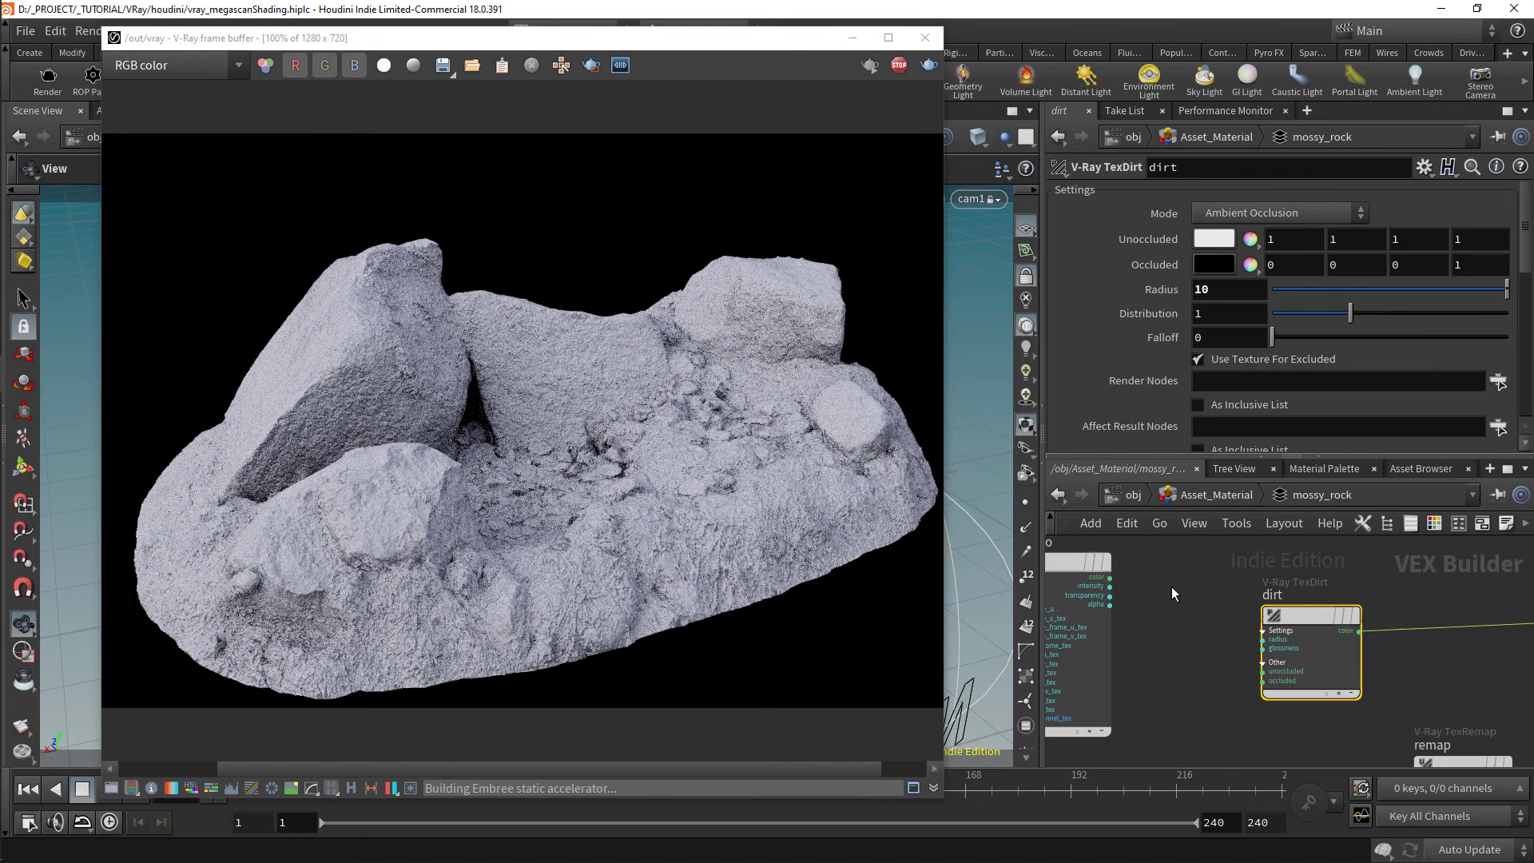
pyautogui.moveTo(1173, 586); pyautogui.dragTo(1242, 634, button='middle')
pyautogui.scroll(1, 1242, 634)
pyautogui.moveTo(1144, 579); pyautogui.dragTo(1110, 578)
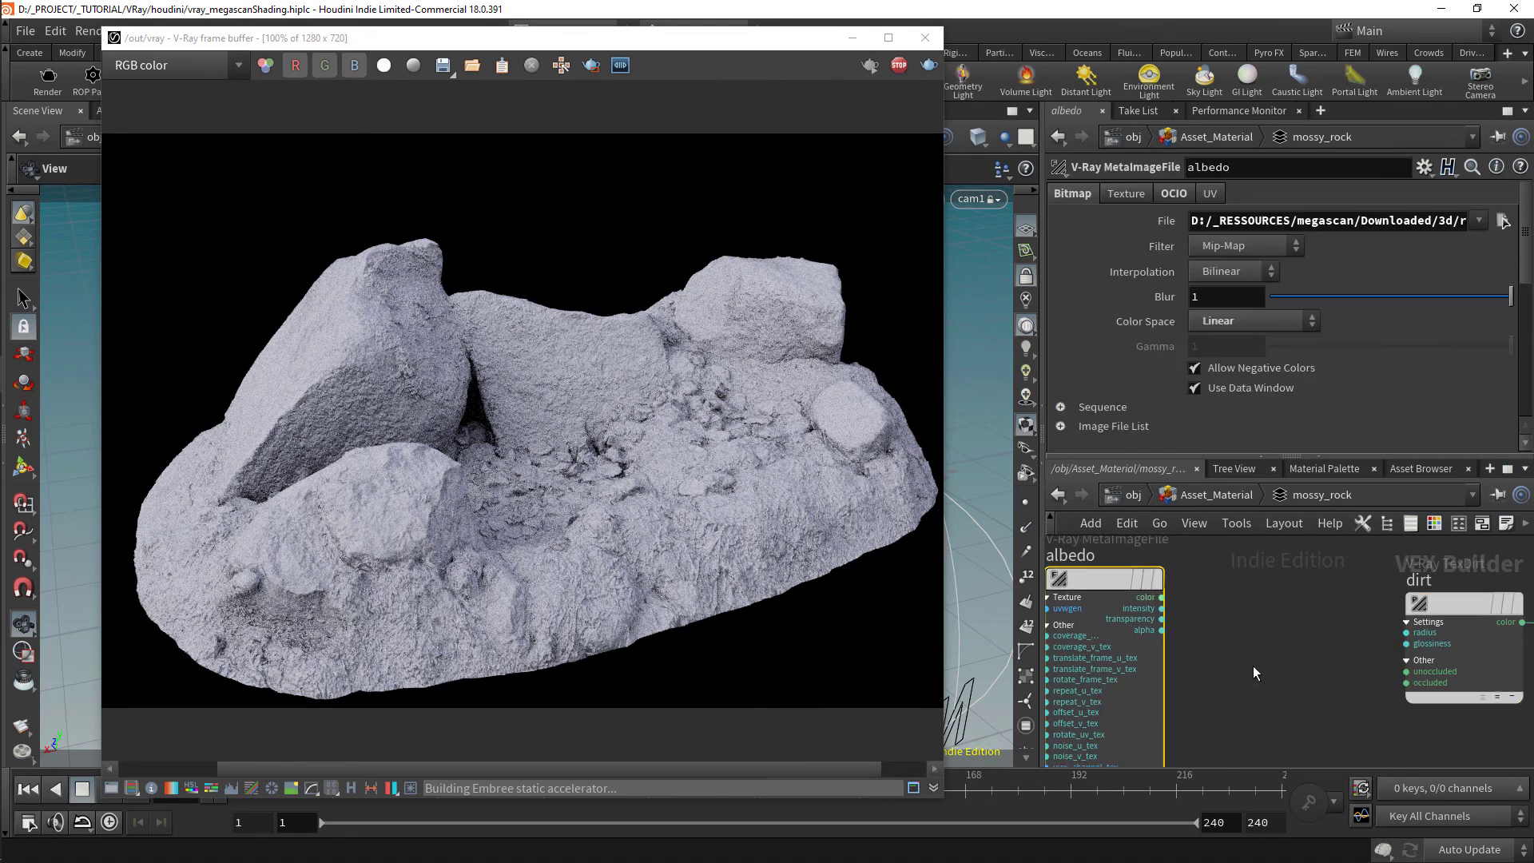
pyautogui.press('Tab')
pyautogui.write('colorco')
pyautogui.press('Down')
pyautogui.press('Down')
pyautogui.press('Return')
pyautogui.click(1258, 668)
# Set the colorCorrection node's Lightness Mode to Advanced and feed the albedo color into its texture_map input
pyautogui.click(1243, 369)
pyautogui.click(1236, 412)
pyautogui.moveTo(1162, 598); pyautogui.dragTo(1200, 686)
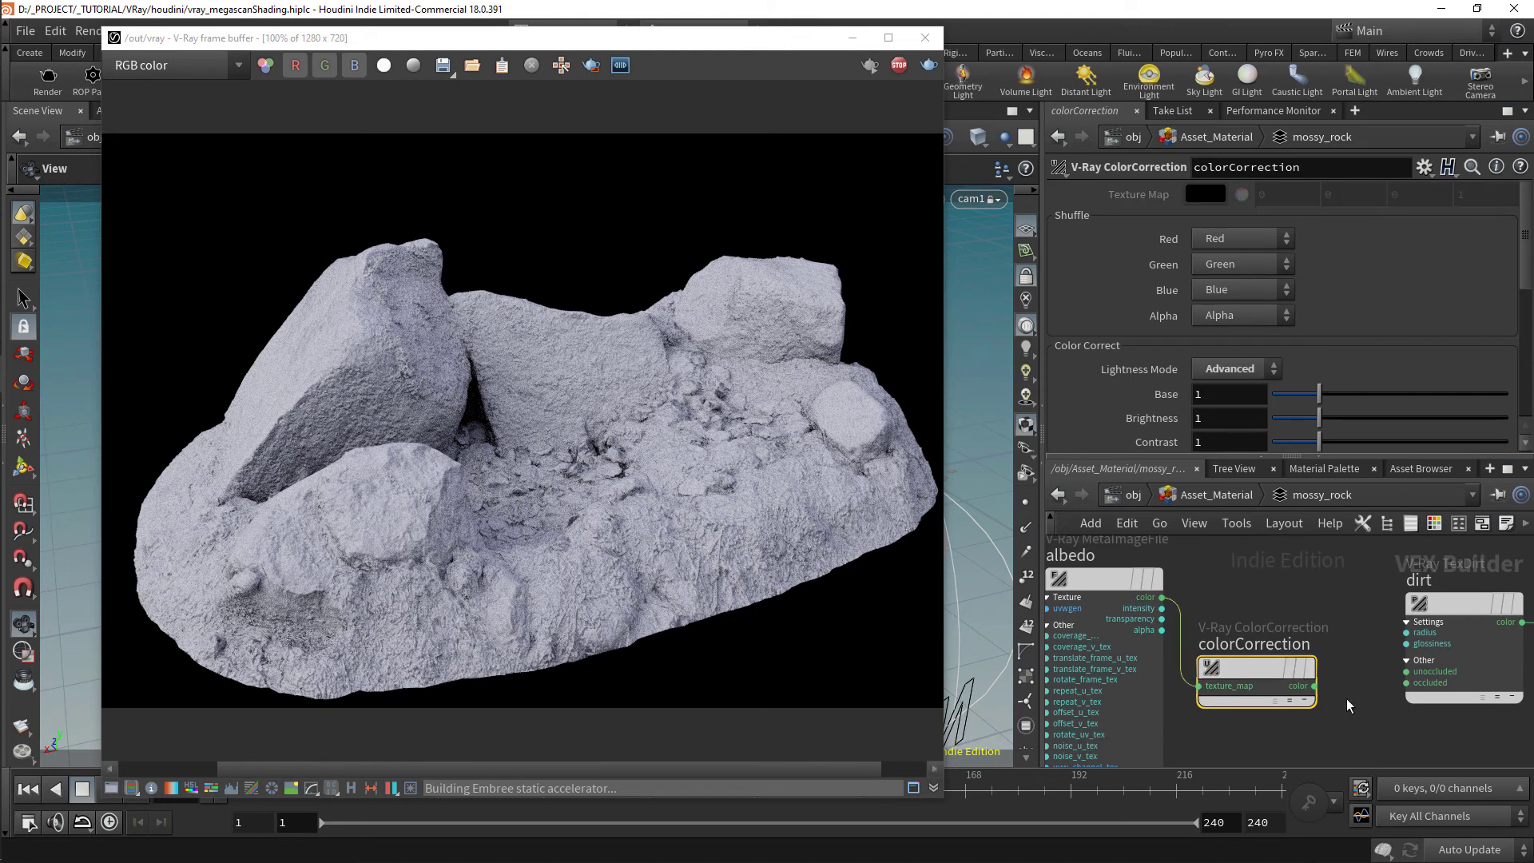
# Connect the colorCorrection output directly to the vrayMtl node's diffuse input and move the dirt node out of the way
pyautogui.click(1315, 686)
pyautogui.scroll(-4, 1063, 710)
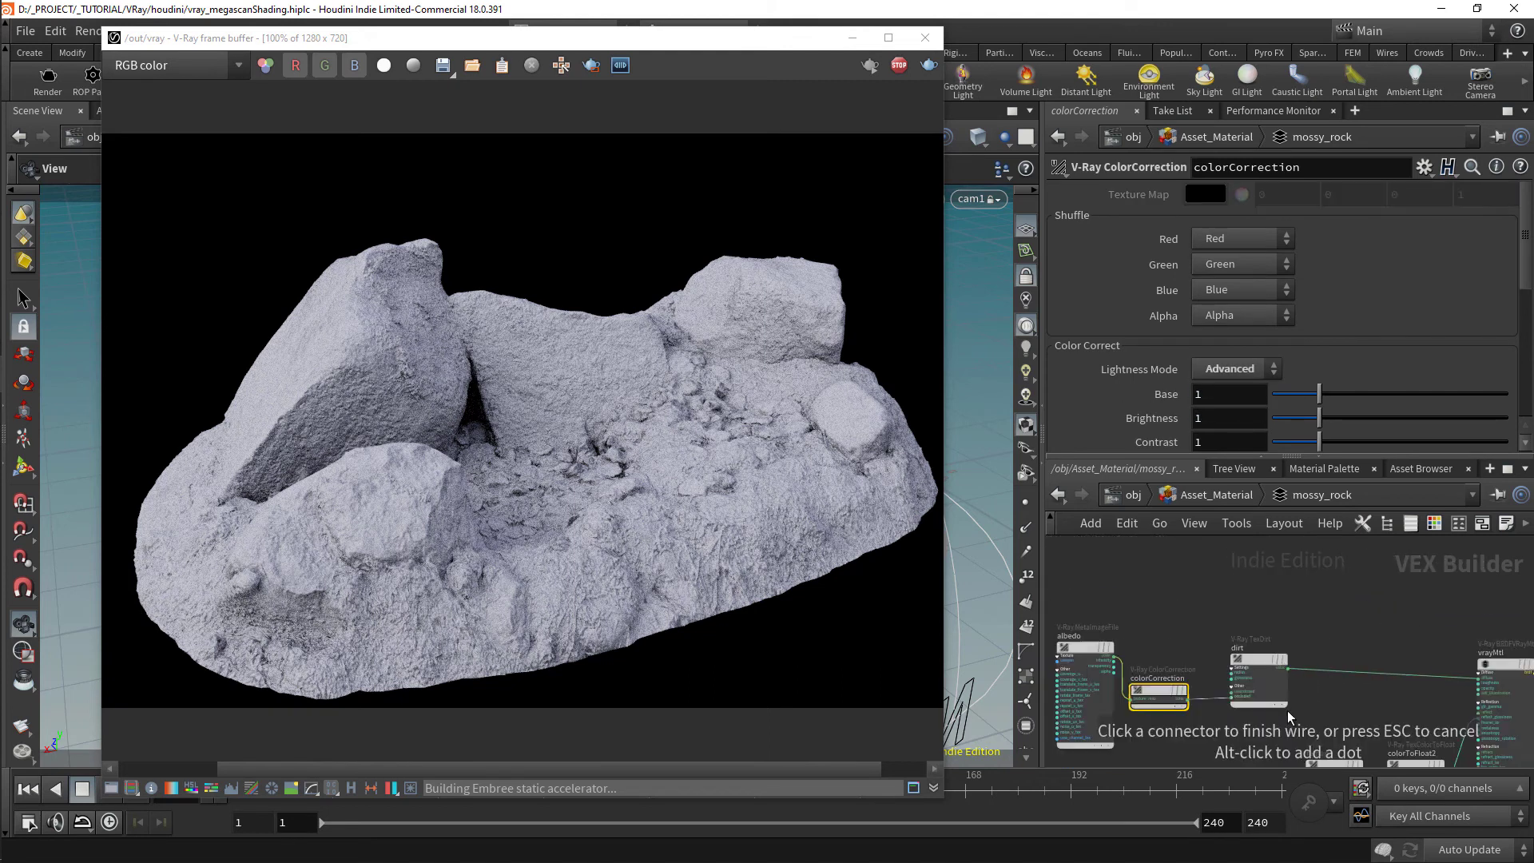
pyautogui.click(1459, 670)
pyautogui.scroll(3, 1276, 673)
pyautogui.moveTo(1239, 654); pyautogui.dragTo(1240, 594)
pyautogui.scroll(1, 1178, 644)
# Set the colorCorrection node's Brightness to .5
pyautogui.moveTo(1100, 711); pyautogui.dragTo(1207, 649, button='middle')
pyautogui.moveTo(1207, 649); pyautogui.dragTo(1234, 659)
pyautogui.click(1204, 418)
pyautogui.write('.7')
pyautogui.press('Return')
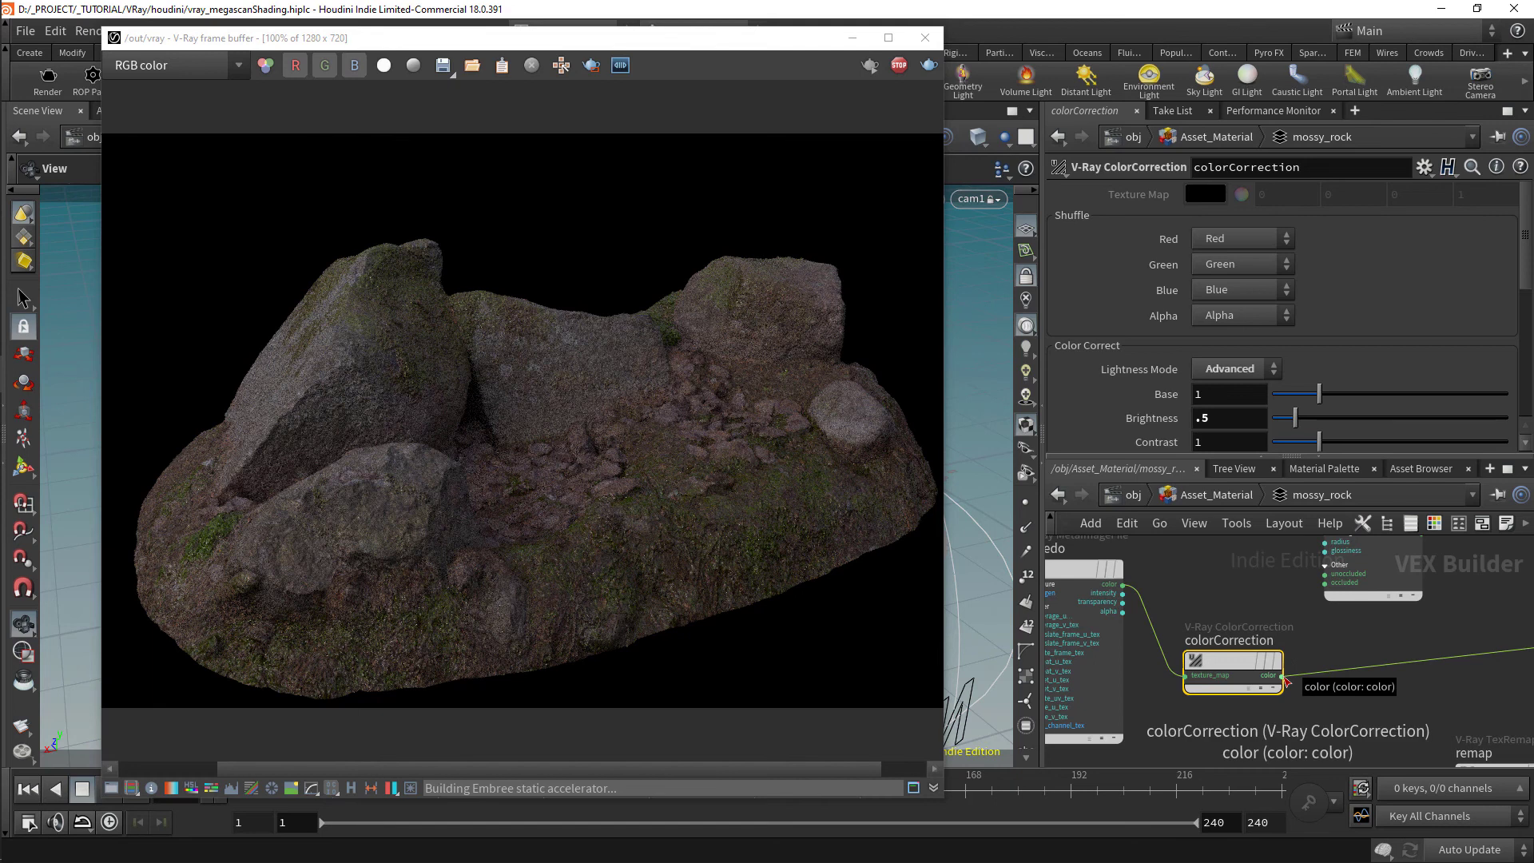
# Wire the albedo color into the dirt node's unoccluded input and colorCorrection into occluded, and connect dirt to the vrayMtl's diffuse input
pyautogui.click(1283, 676)
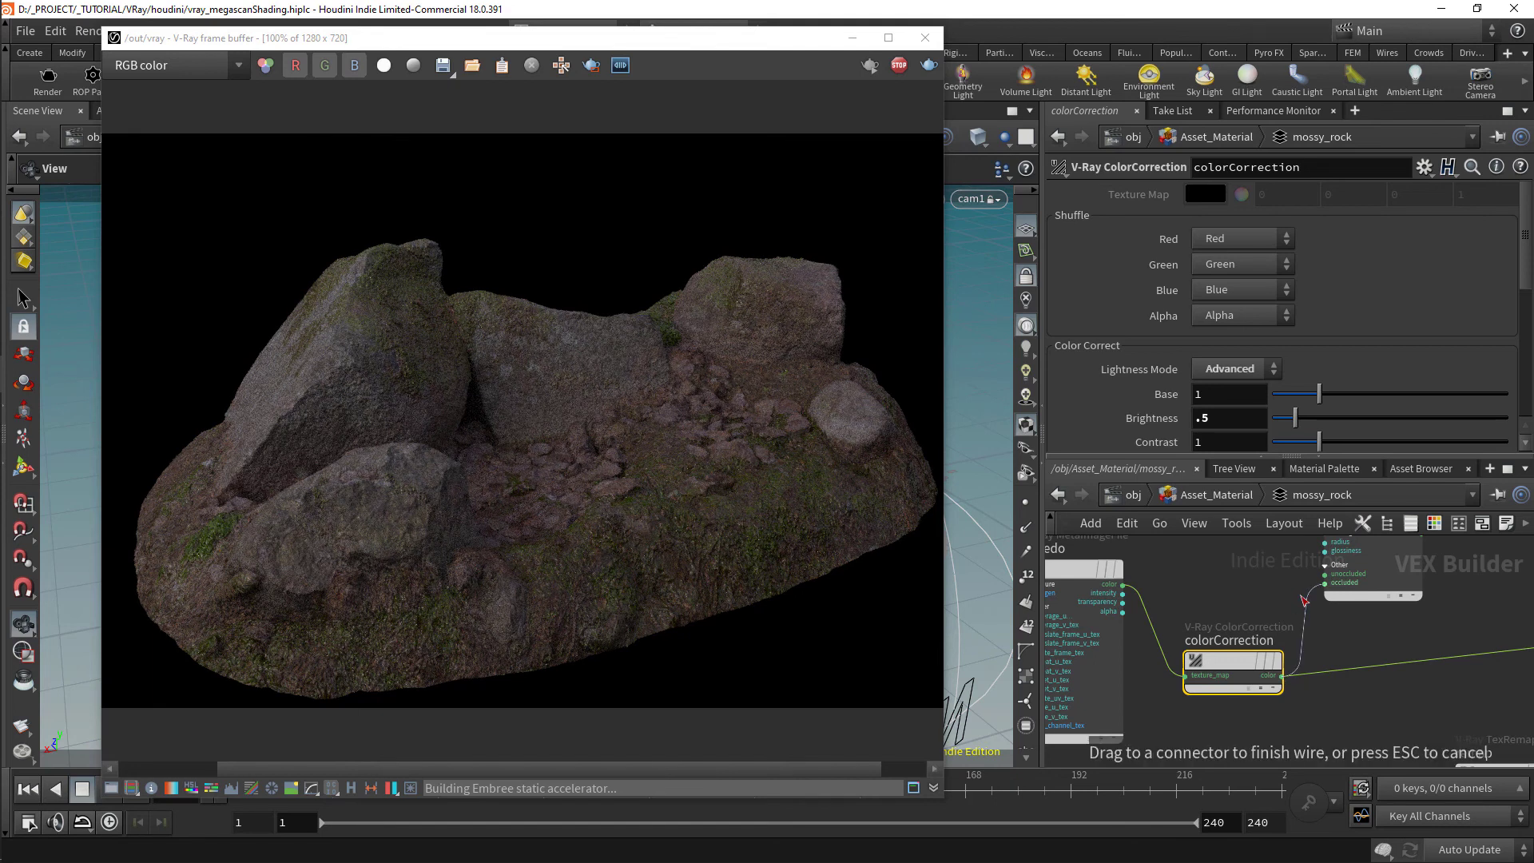
pyautogui.click(1324, 582)
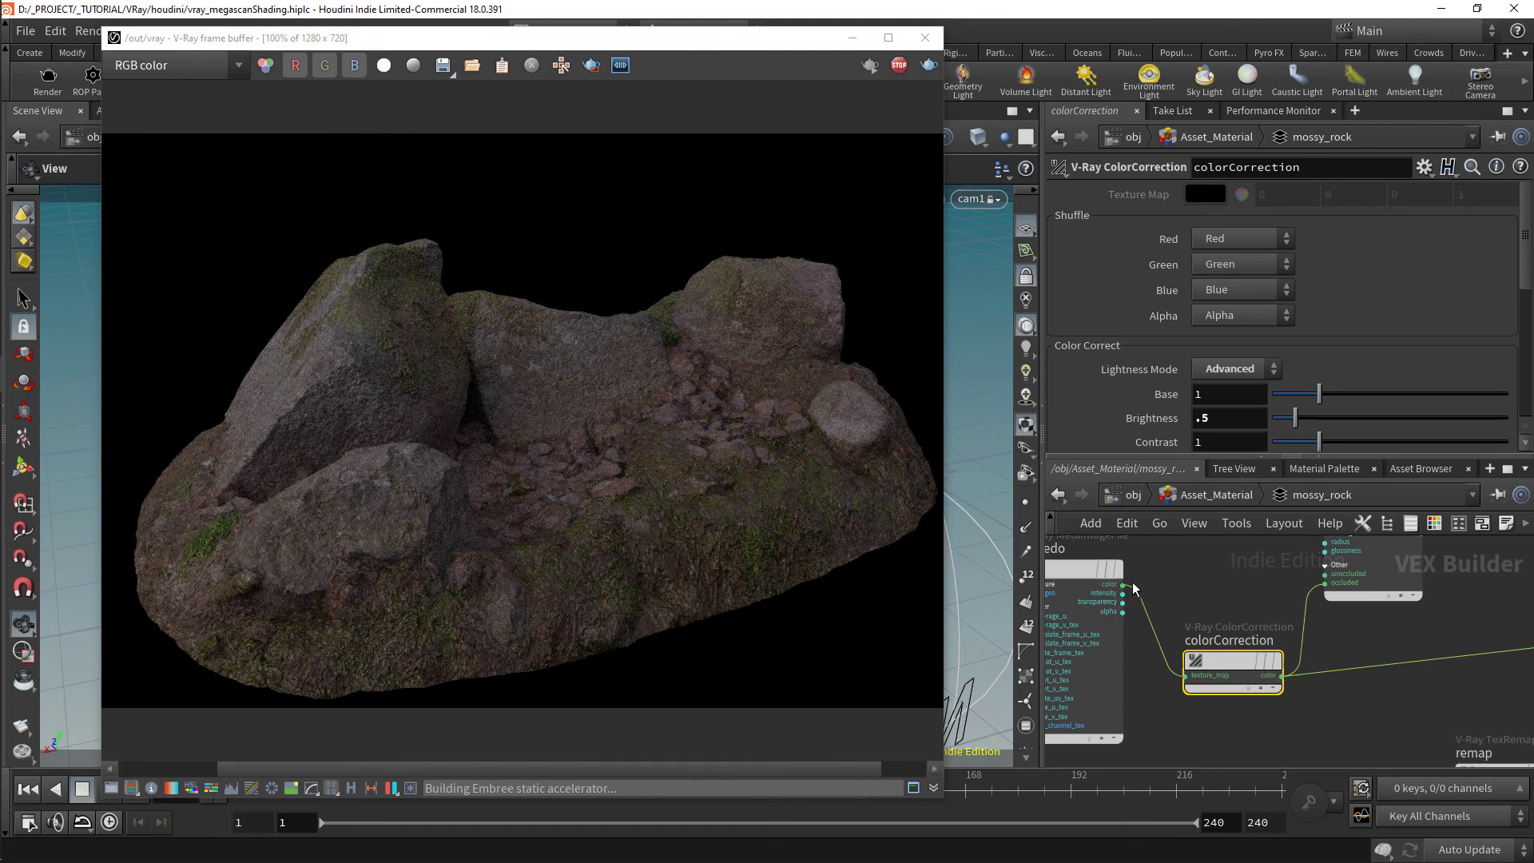
pyautogui.moveTo(1471, 606); pyautogui.dragTo(1275, 692, button='middle')
pyautogui.click(1225, 620)
pyautogui.scroll(1, 1239, 631)
pyautogui.moveTo(1488, 633); pyautogui.dragTo(1452, 652, button='middle')
pyautogui.click(1313, 716)
pyautogui.scroll(-2, 1453, 653)
pyautogui.moveTo(1228, 710); pyautogui.dragTo(1333, 670, button='middle')
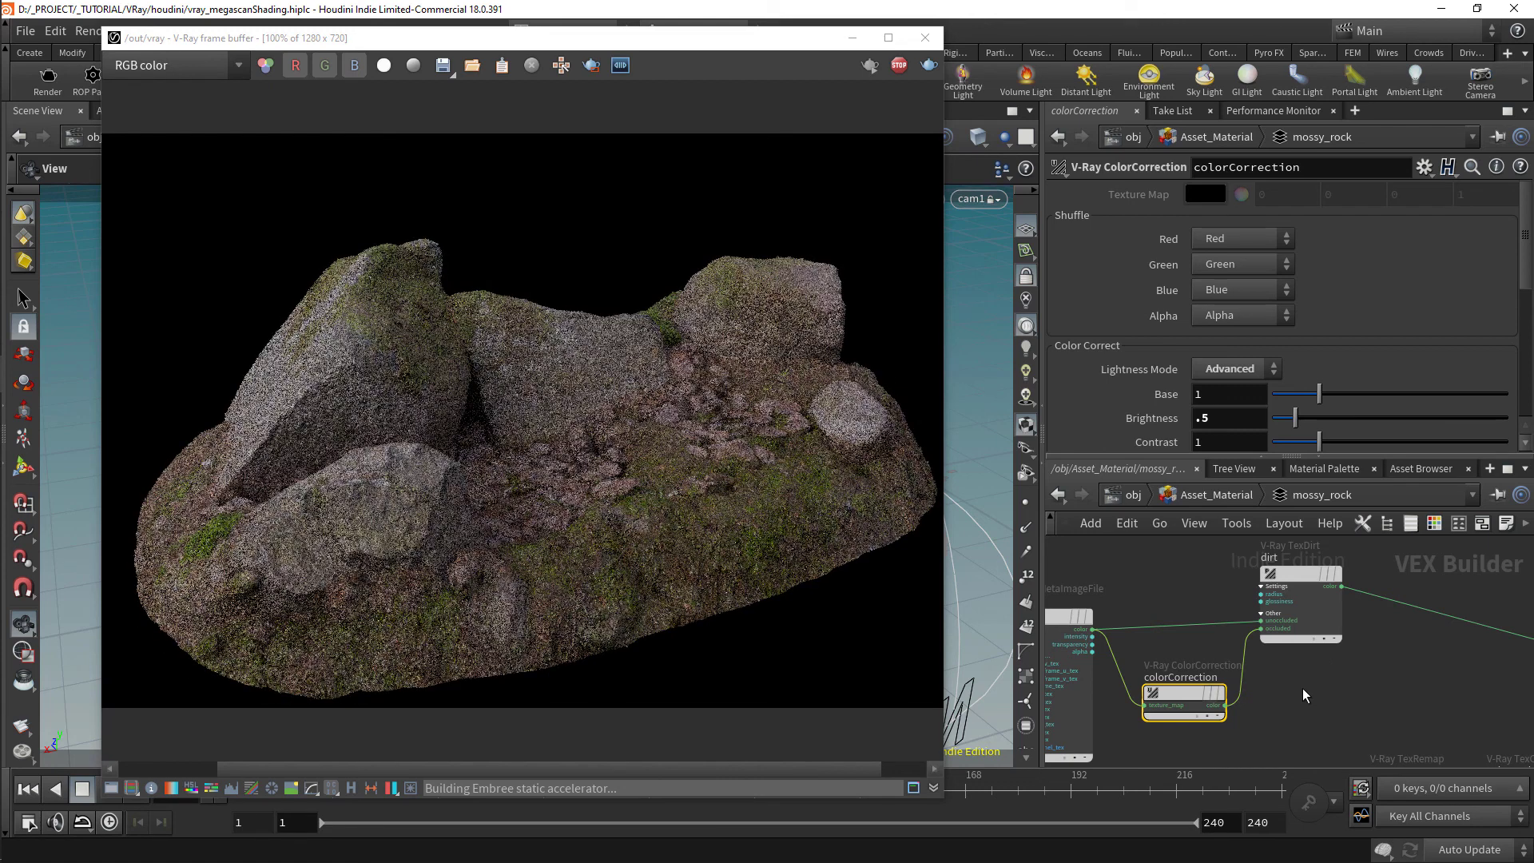
# Show the frame buffer's render history and store the current render in it
pyautogui.click(351, 788)
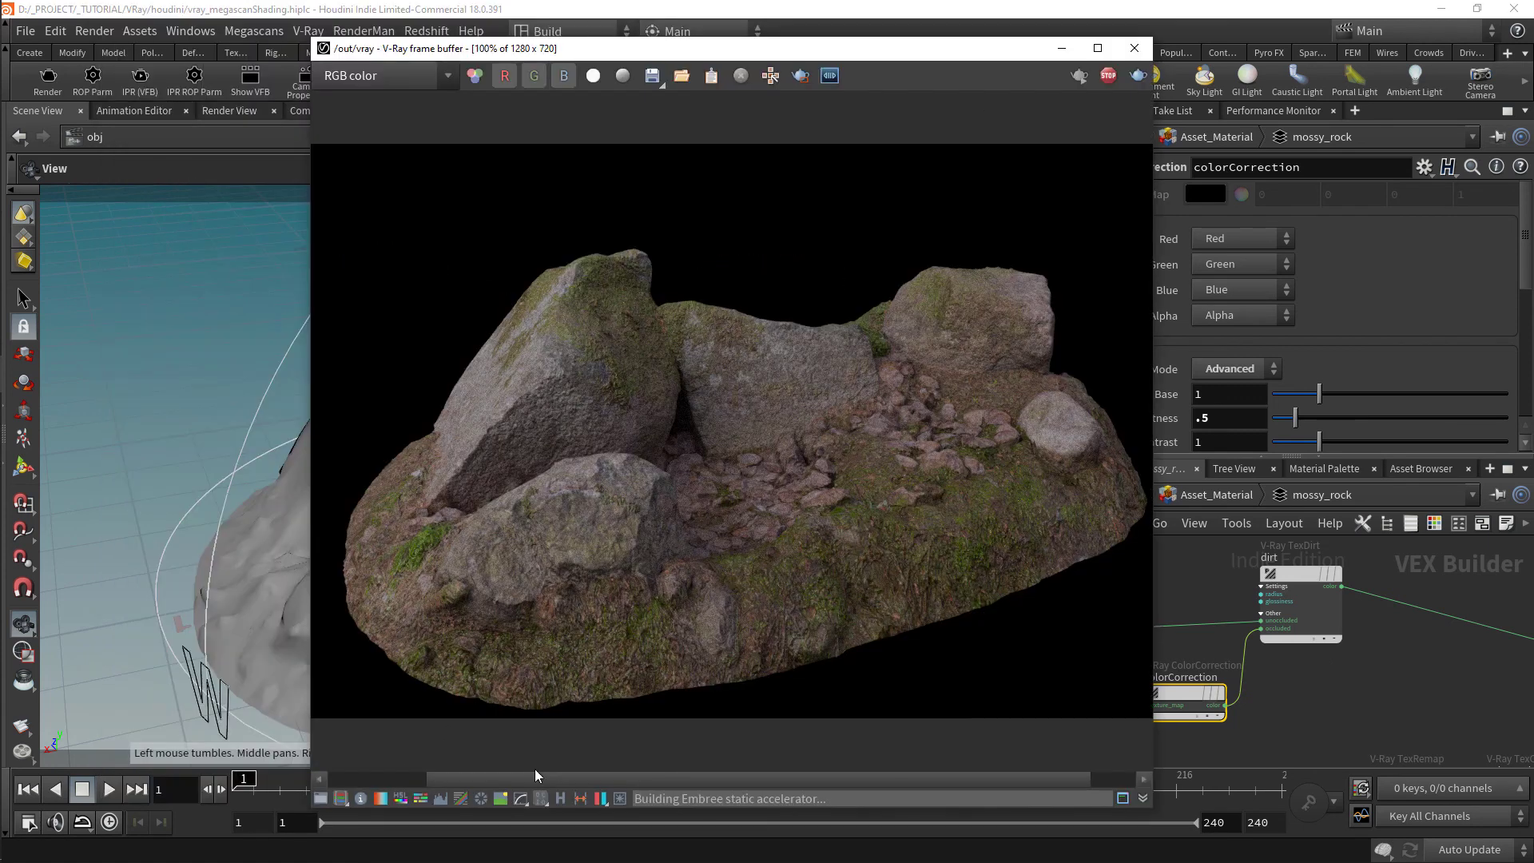
pyautogui.click(93, 78)
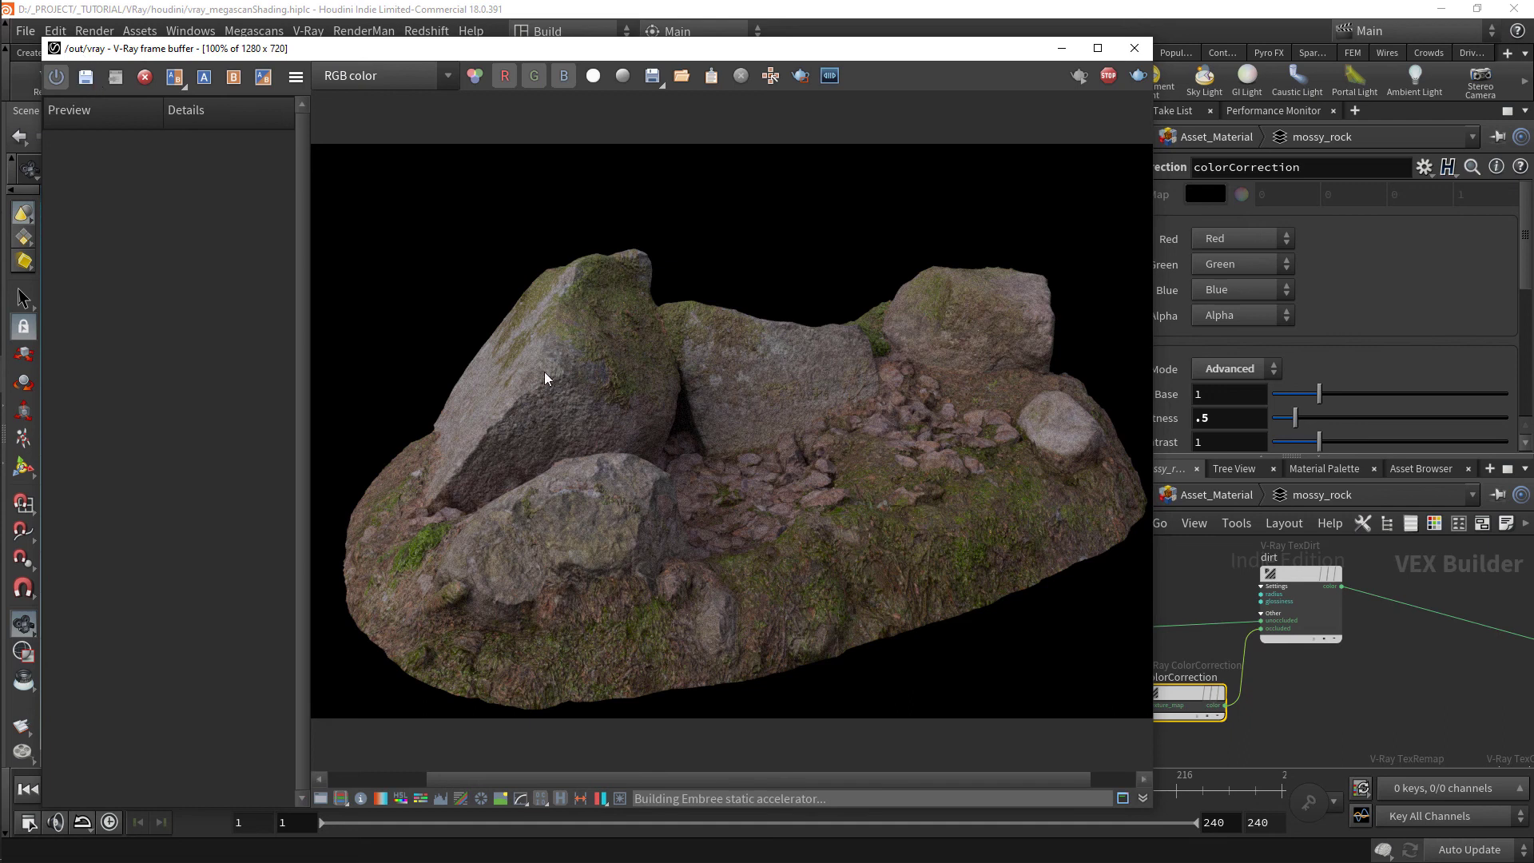
# Set the colorCorrection node's Brightness to .2
pyautogui.doubleClick(1208, 418)
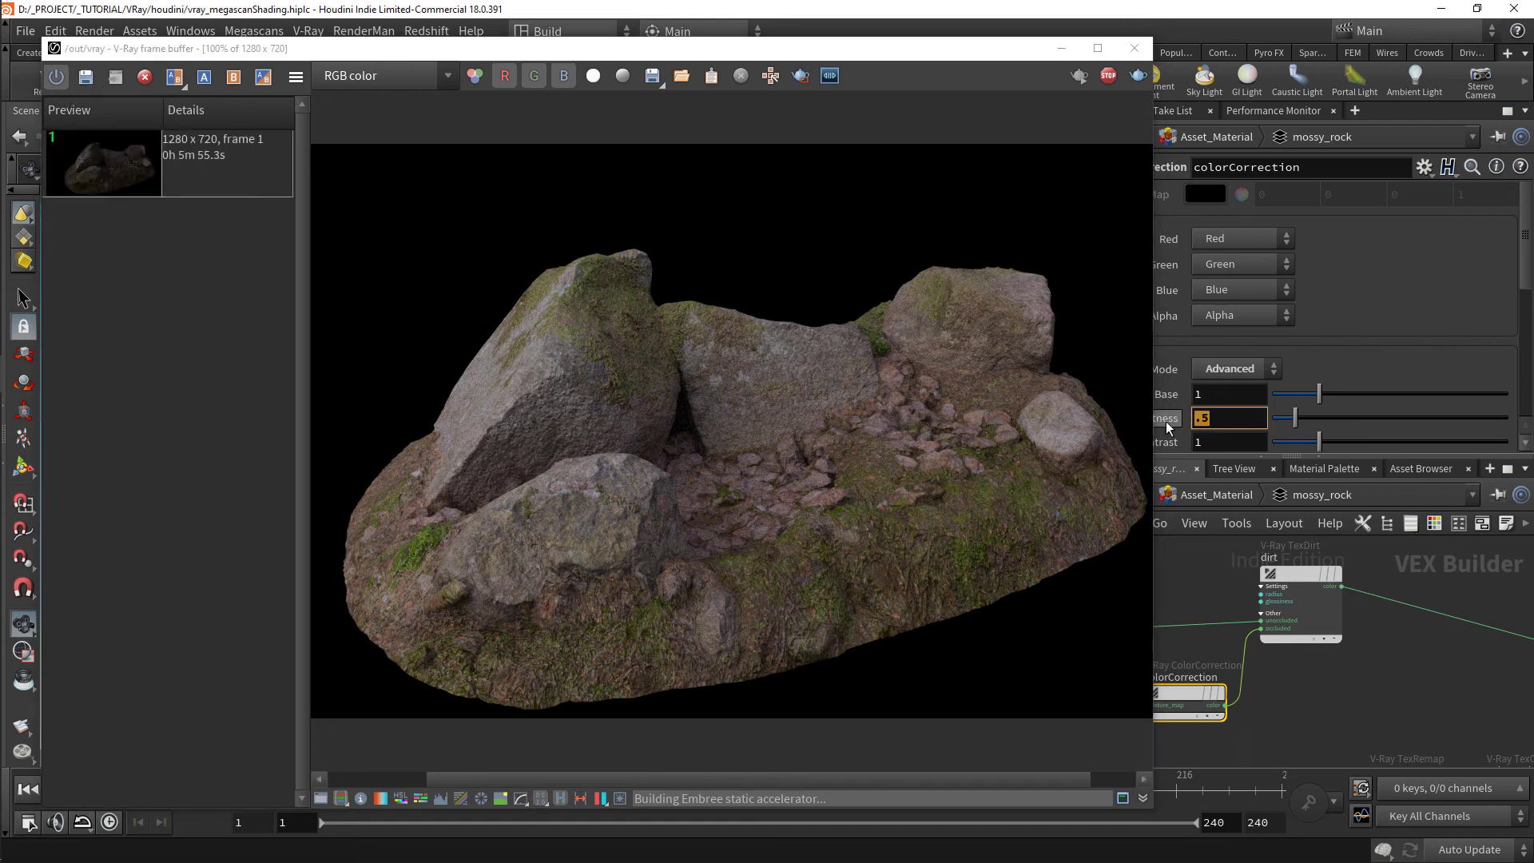
pyautogui.write('.2')
pyautogui.press('Return')
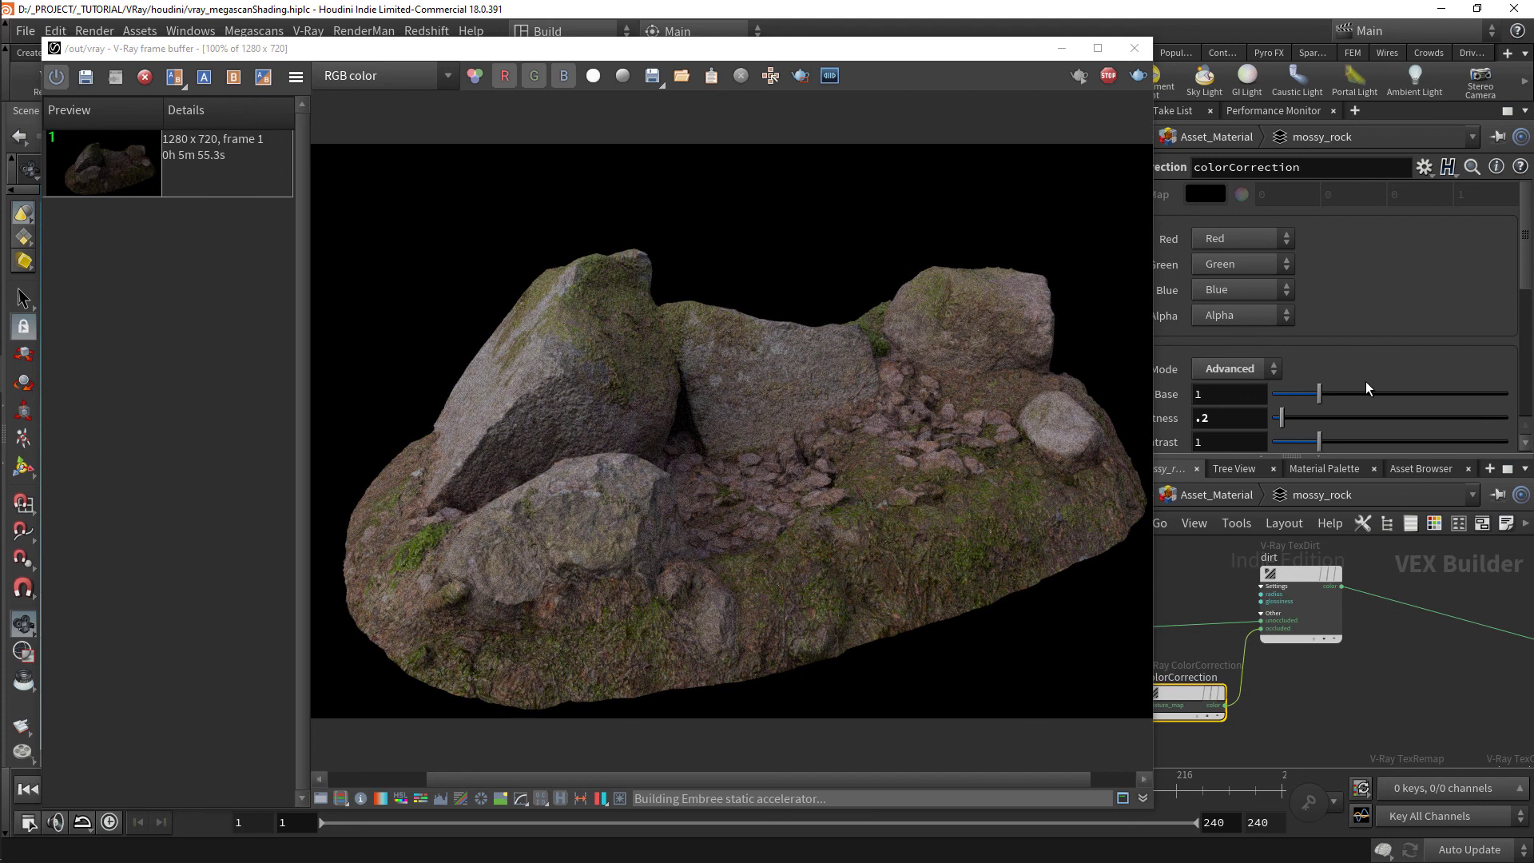
# Store the new render in the history and wipe-compare it as image A against the earlier render as image B
pyautogui.click(88, 80)
pyautogui.rightClick(210, 131)
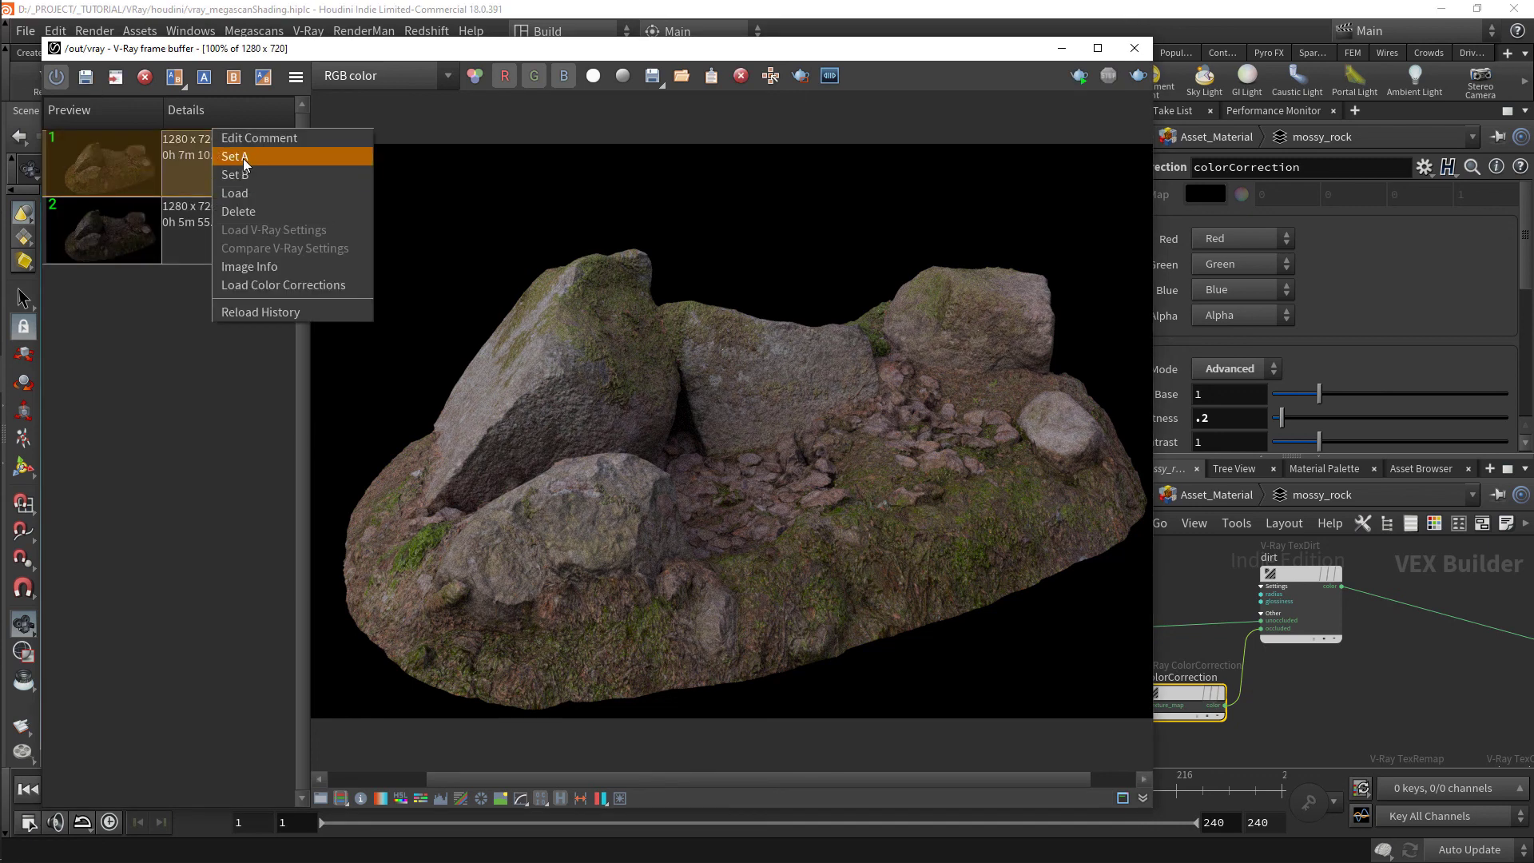
pyautogui.click(243, 158)
pyautogui.rightClick(195, 213)
pyautogui.click(232, 237)
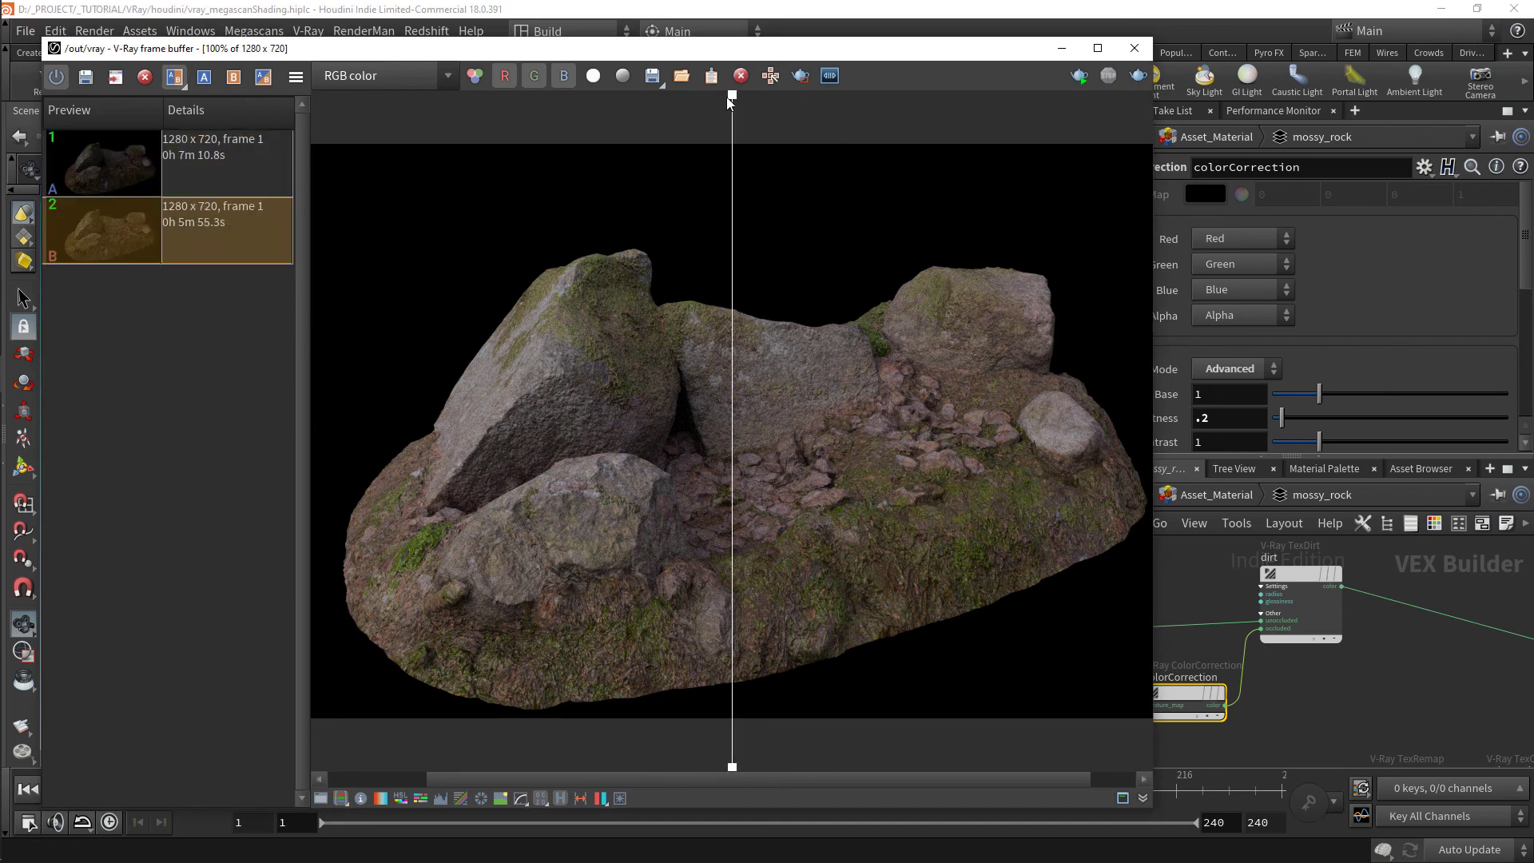
pyautogui.moveTo(609, 130); pyautogui.dragTo(1158, 351)
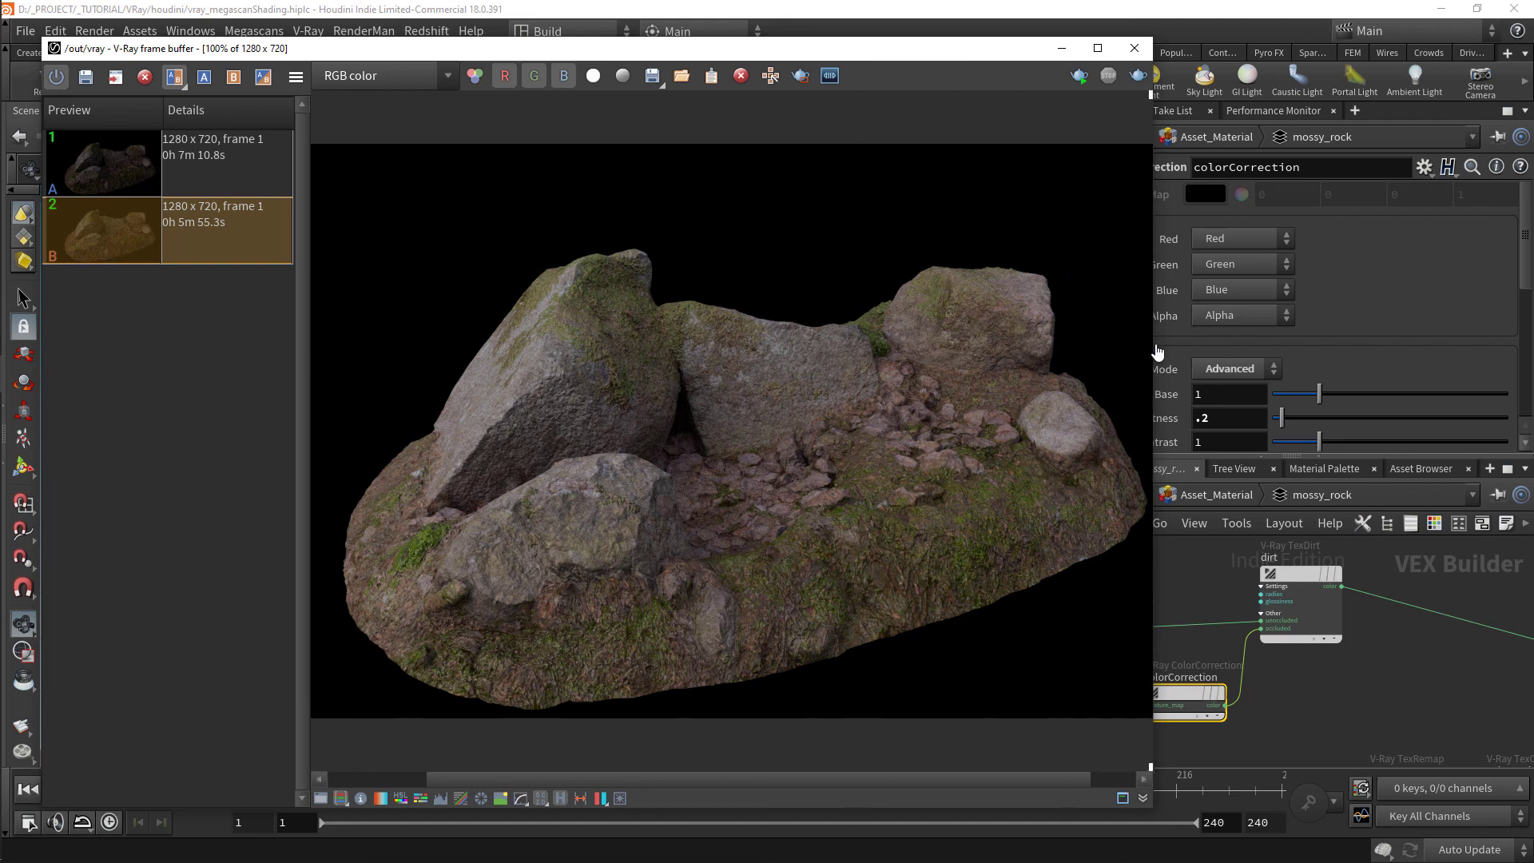